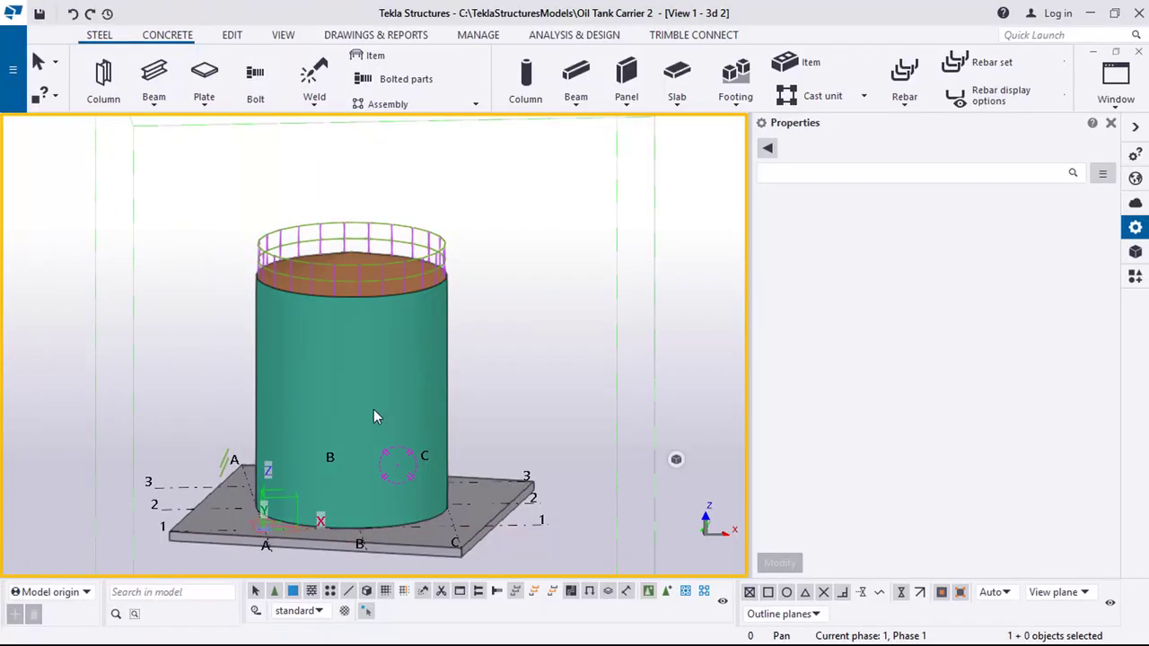
Examine the oil tank with the circular handrail around its roof edge, and the plain tank without the handrail
scroll(300, 427, up, 2)
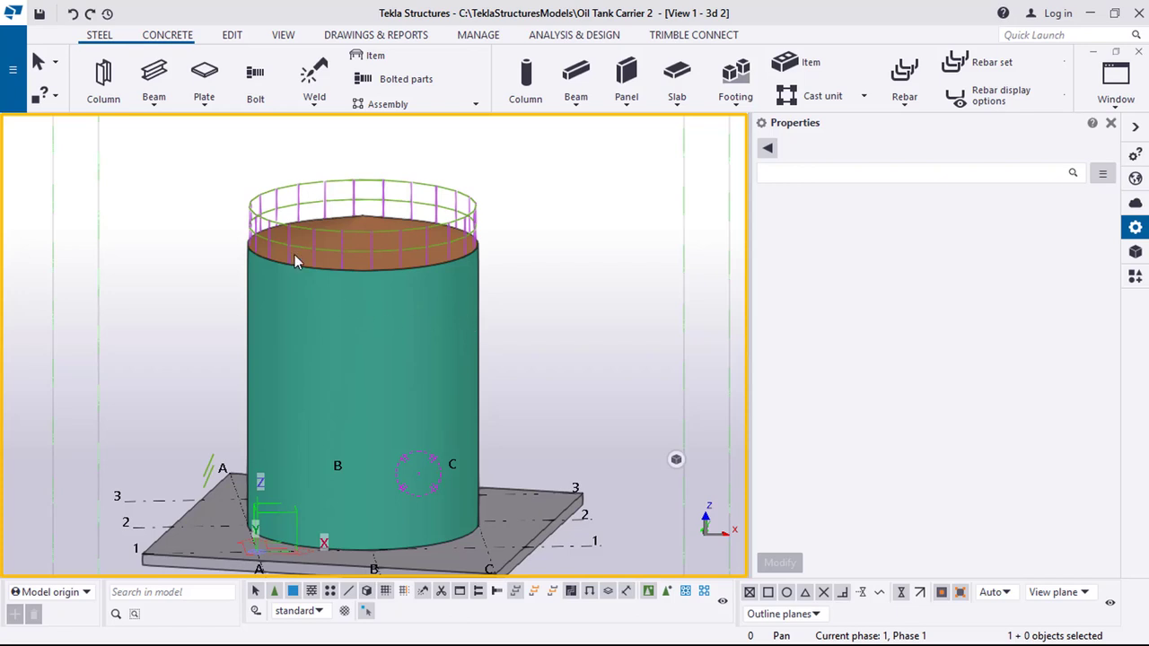
scroll(284, 253, up, 2)
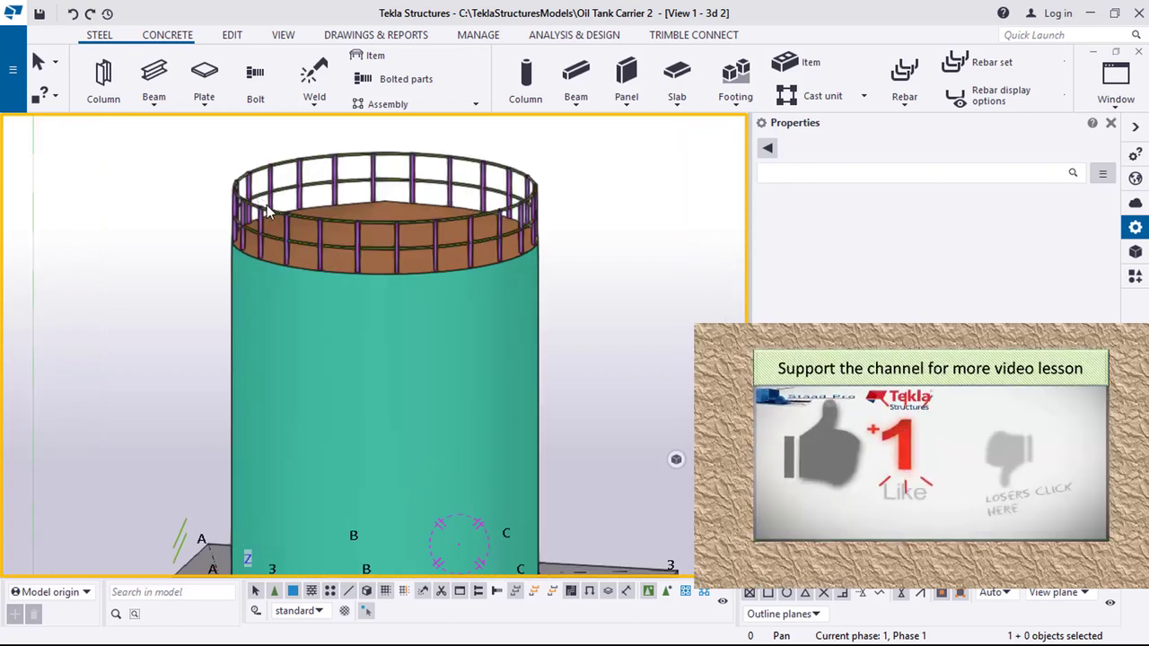
scroll(265, 208, up, 3)
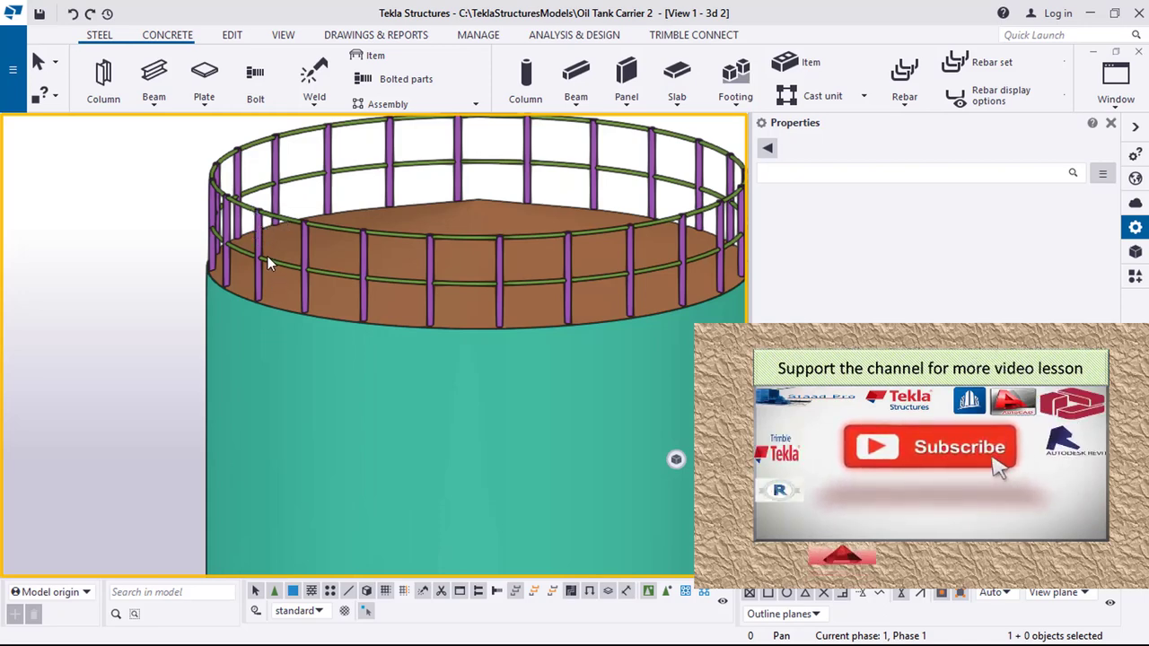
scroll(268, 256, down, 5)
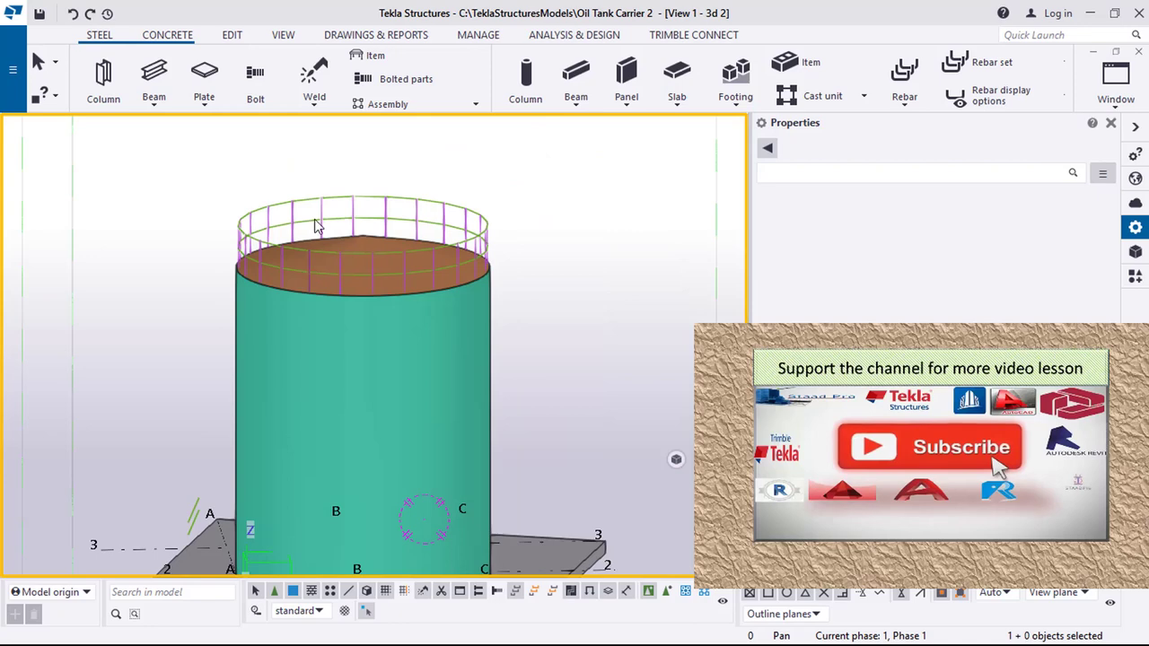
scroll(336, 285, down, 2)
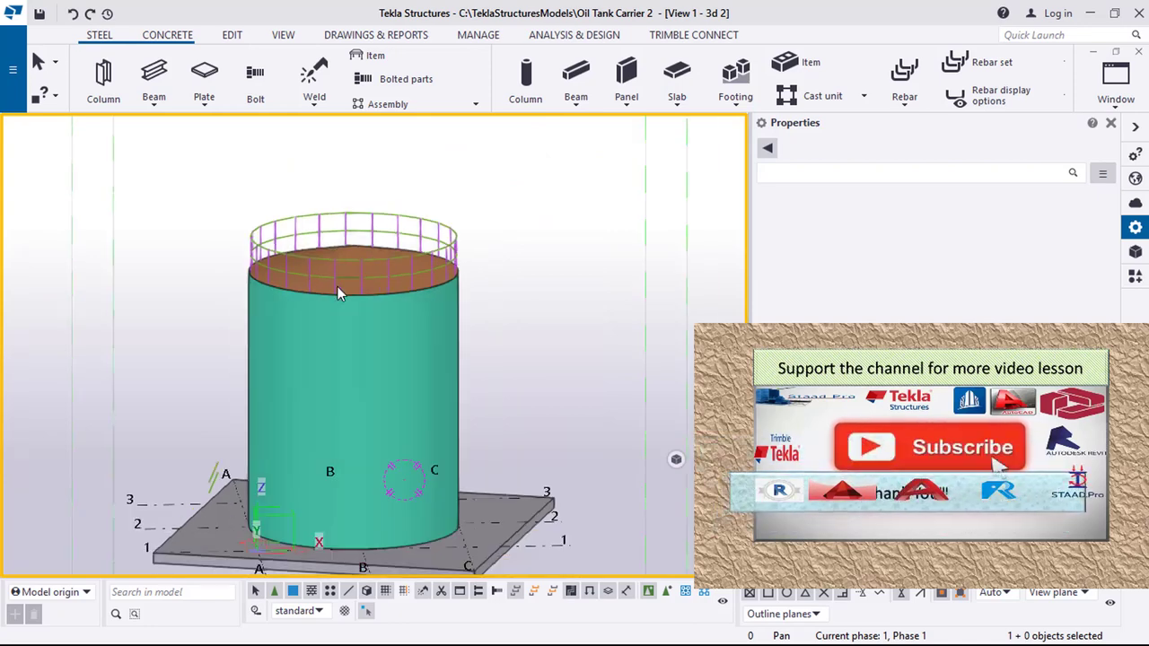
scroll(336, 285, down, 2)
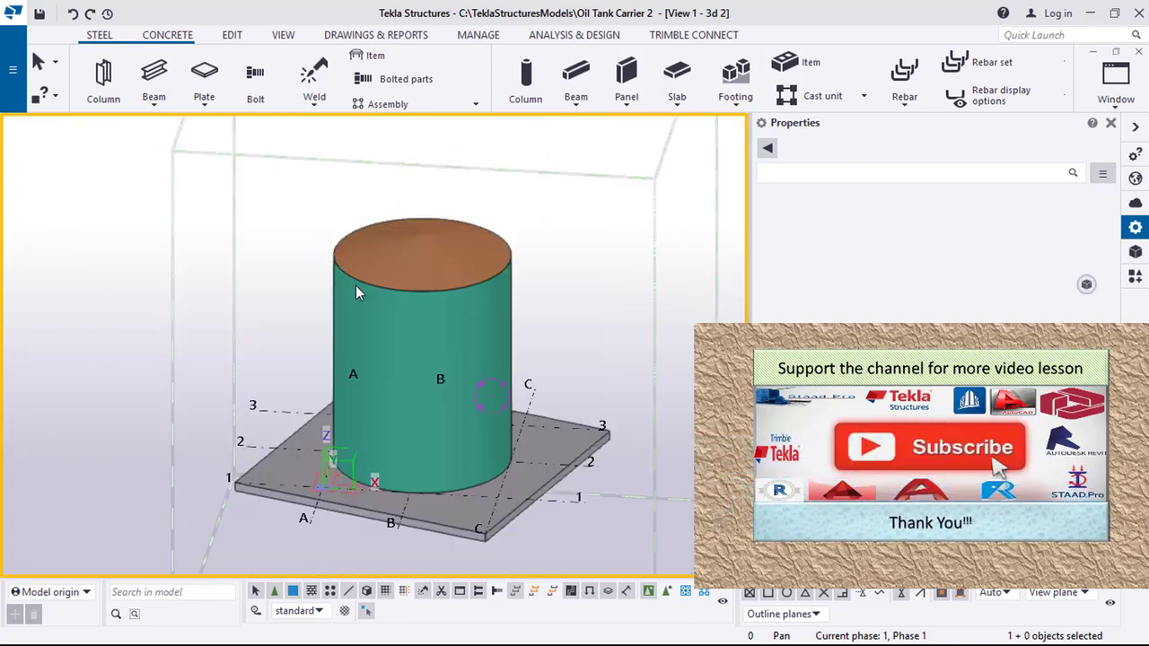
scroll(397, 296, up, 3)
scroll(429, 317, down, 1)
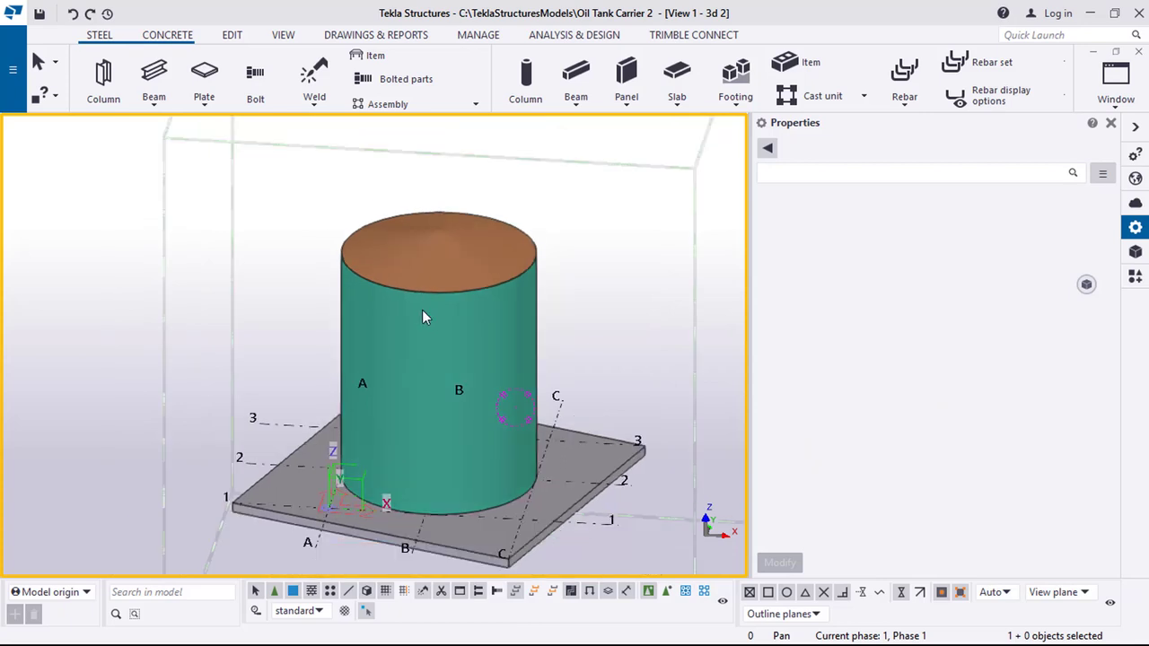
scroll(426, 296, down, 1)
scroll(427, 293, up, 1)
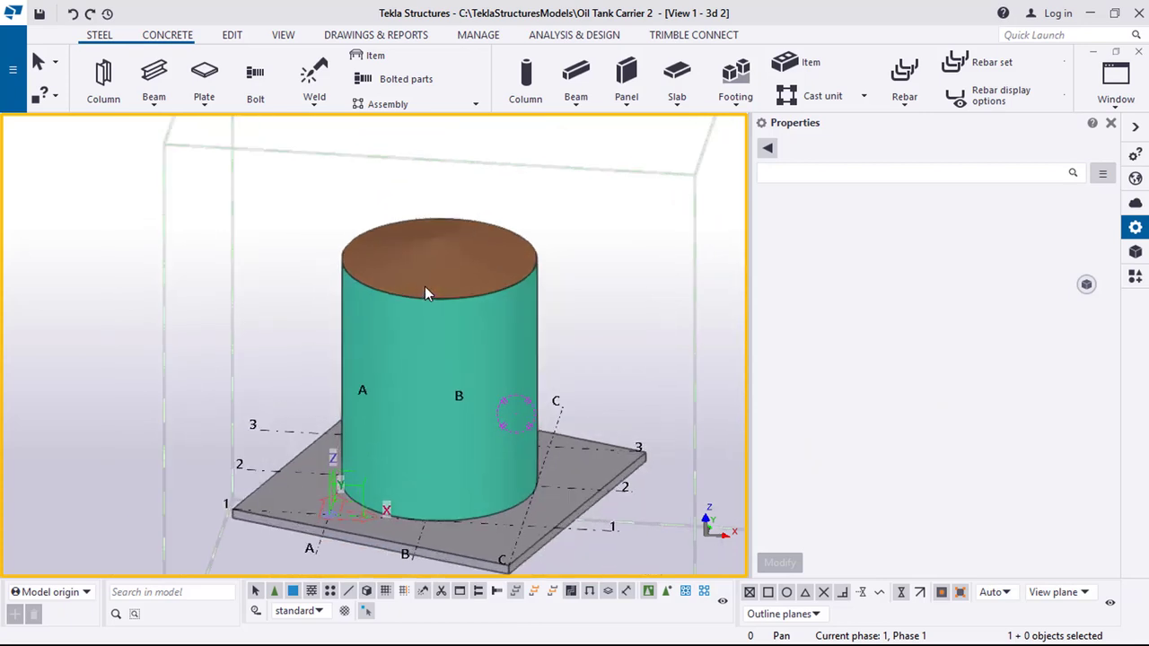
scroll(386, 311, down, 1)
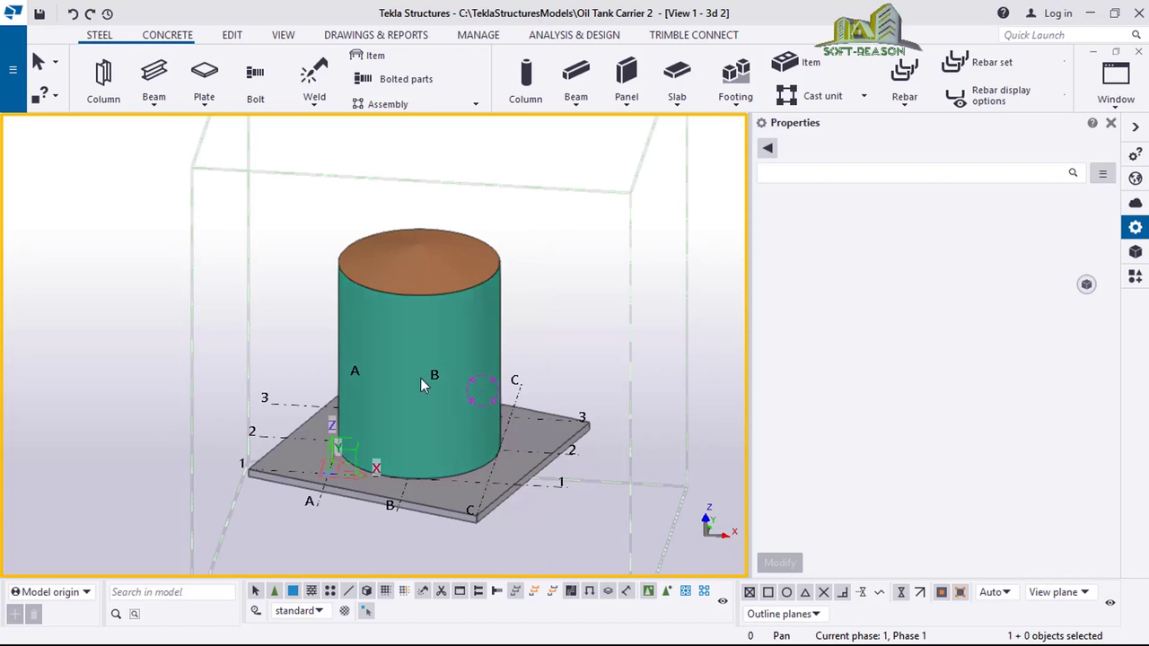
scroll(422, 382, up, 1)
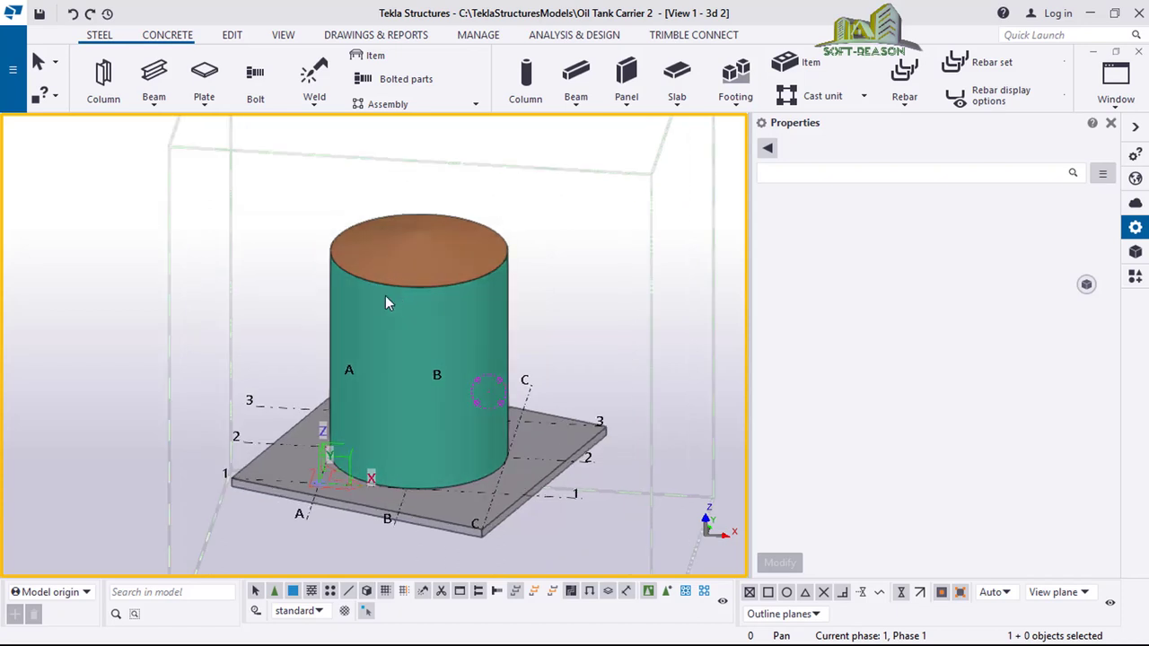
scroll(382, 313, up, 3)
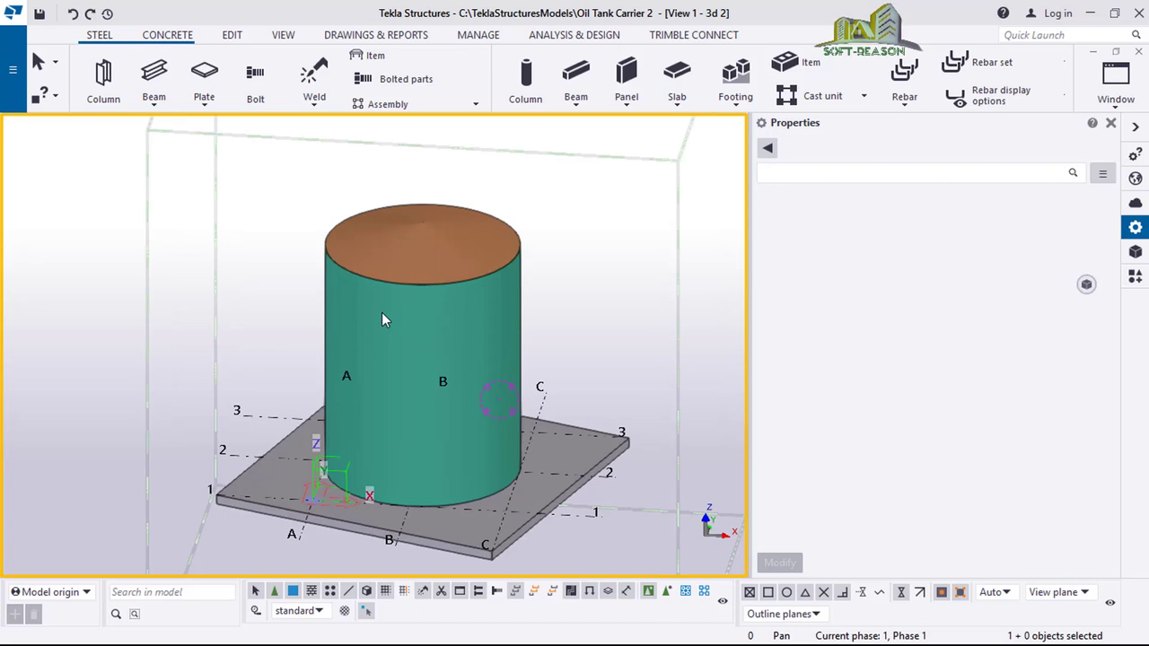
scroll(446, 298, down, 3)
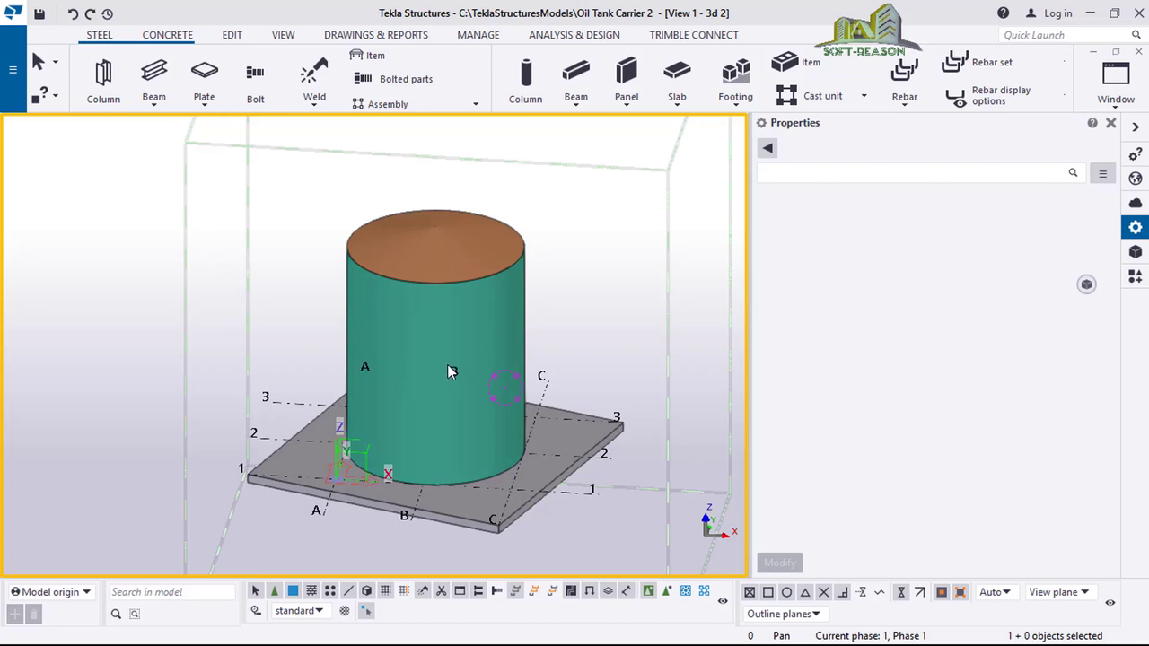
Add the saved view 5000 to the visible views
key(ctrl+i)
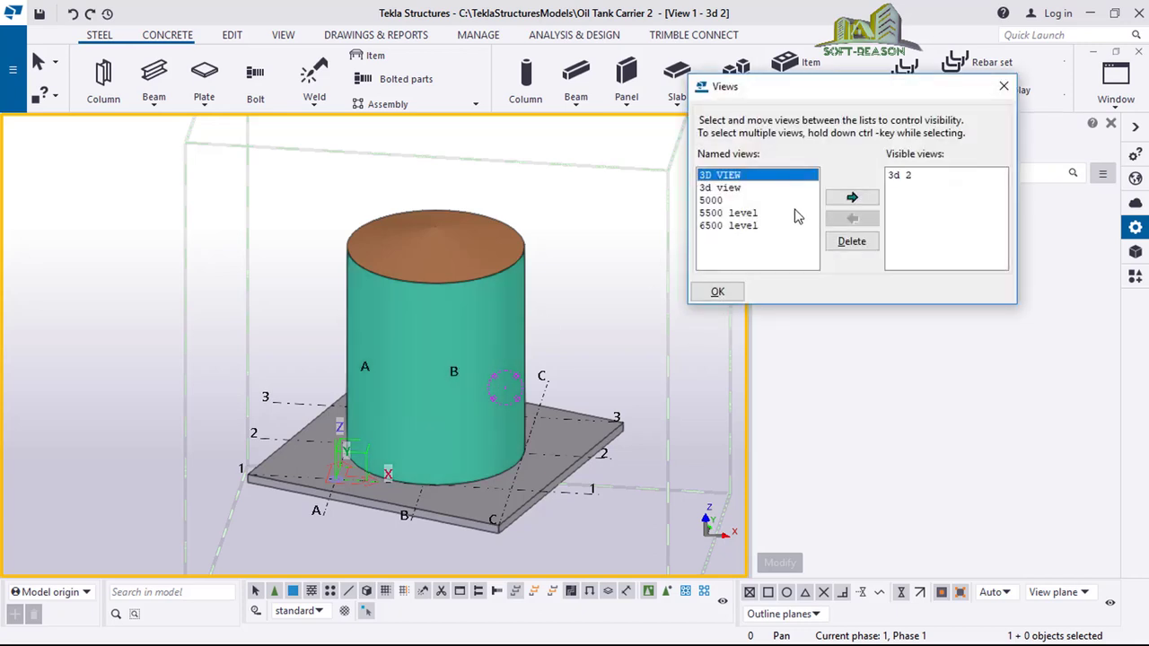
click(715, 200)
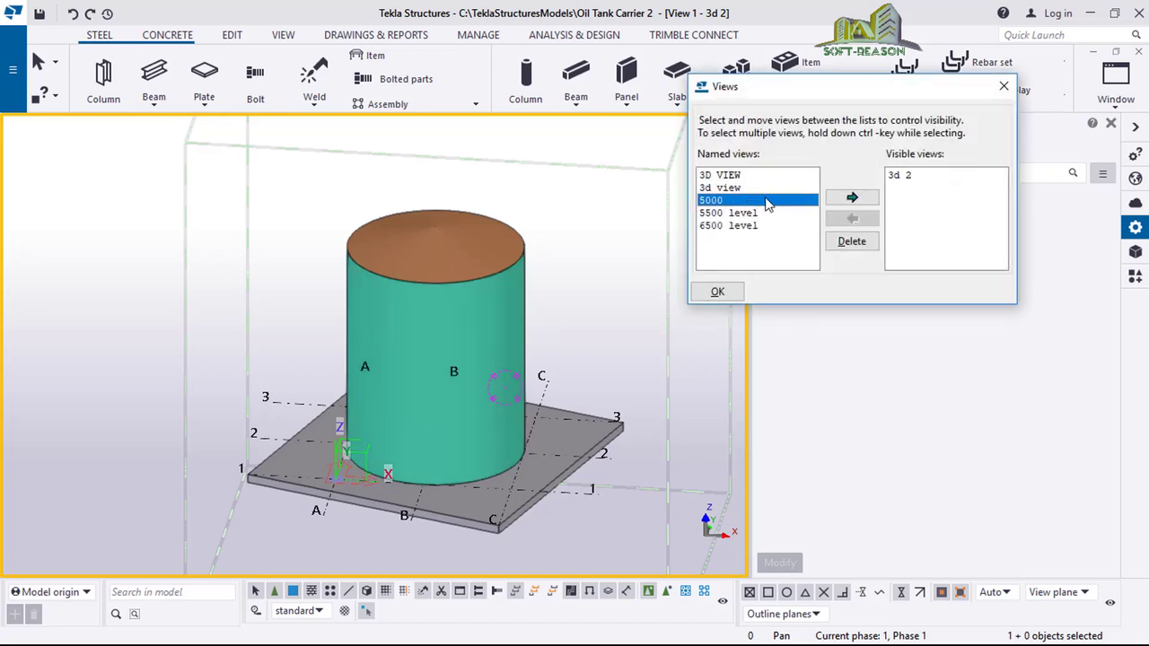
click(860, 204)
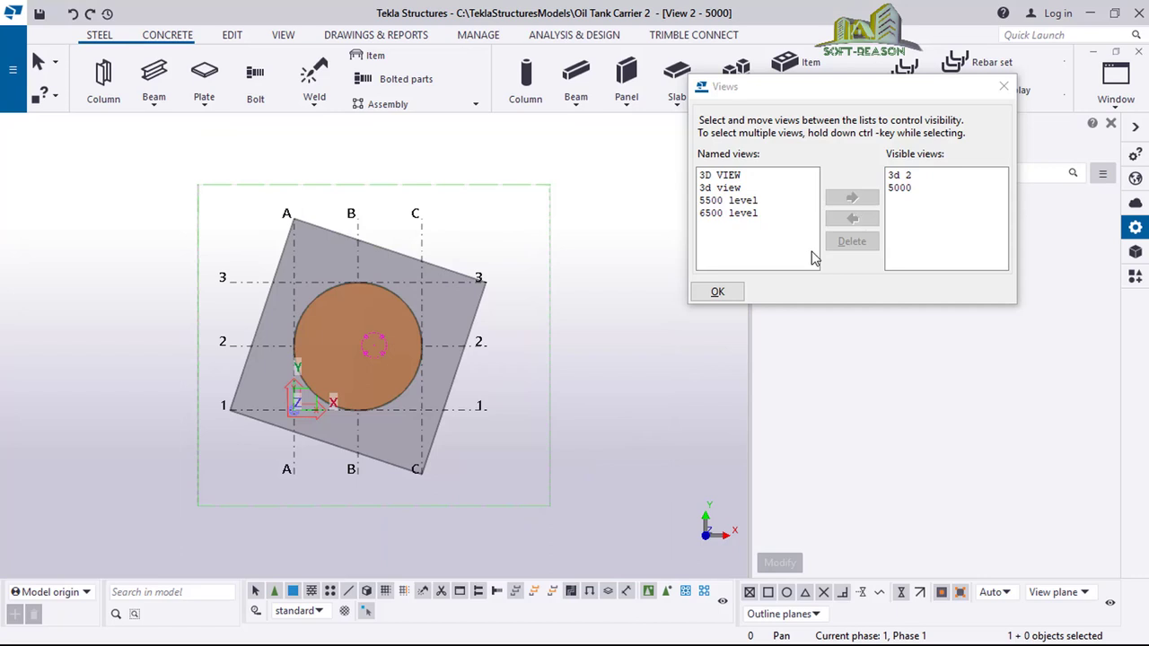
click(731, 296)
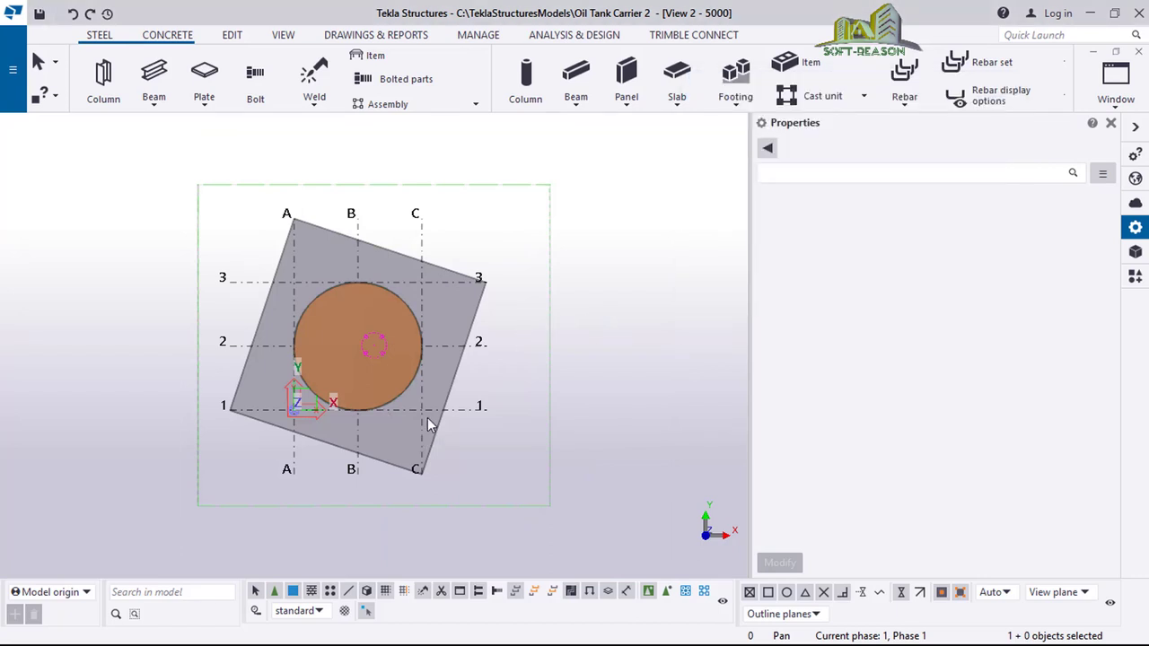
Check the 5000 view of the tank in 3D, and return it to the plan view
key(ctrl+p)
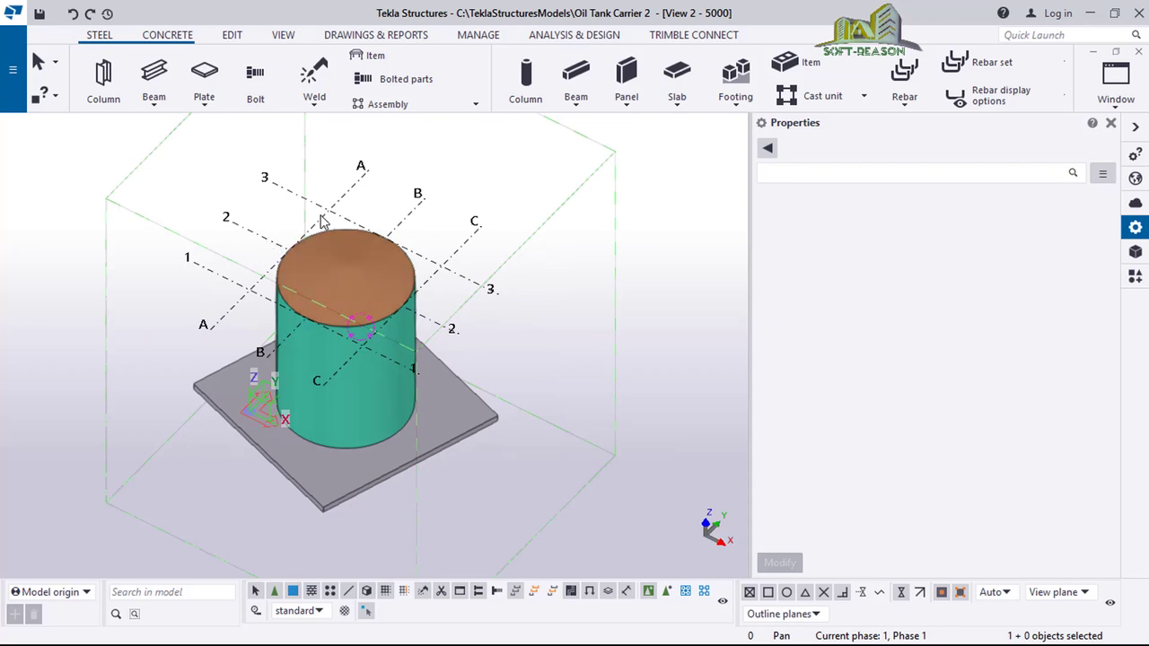
scroll(336, 296, up, 2)
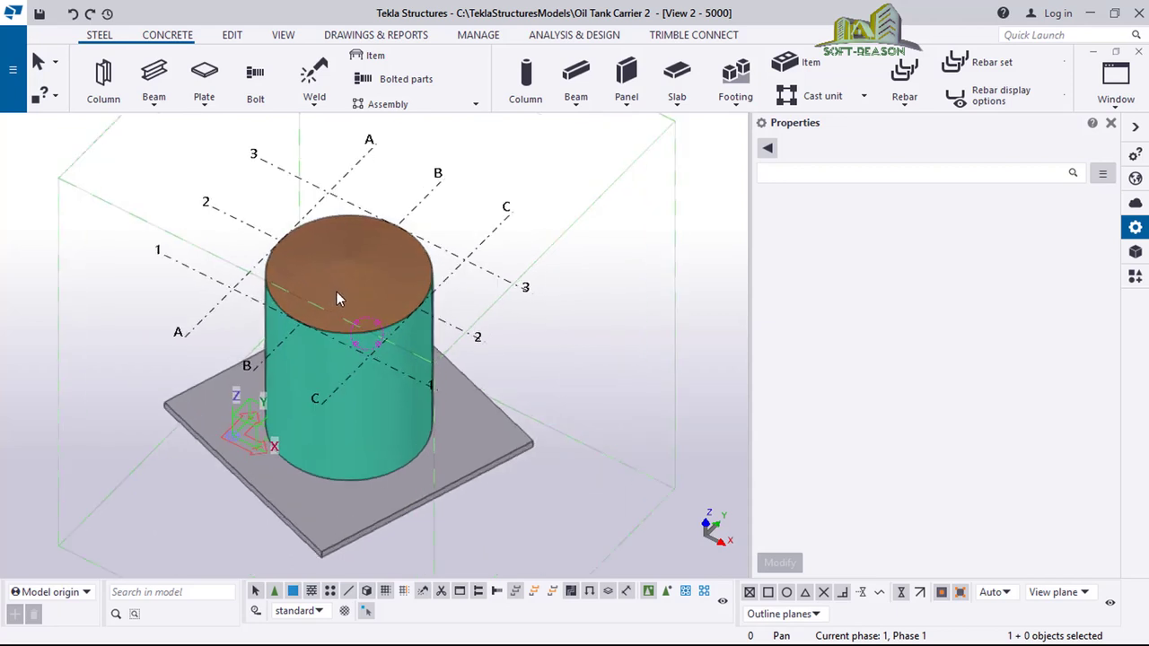
key(ctrl+p)
Add a point at the tank's edge where grid lines A and 2 intersect
scroll(307, 358, up, 4)
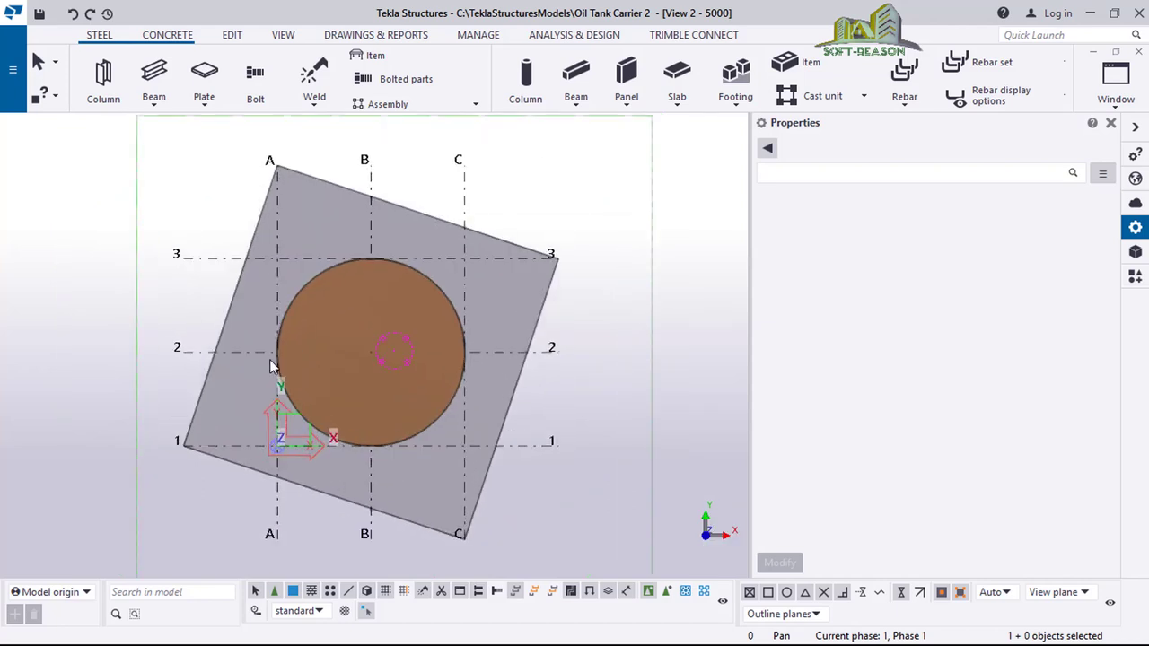
scroll(290, 375, up, 2)
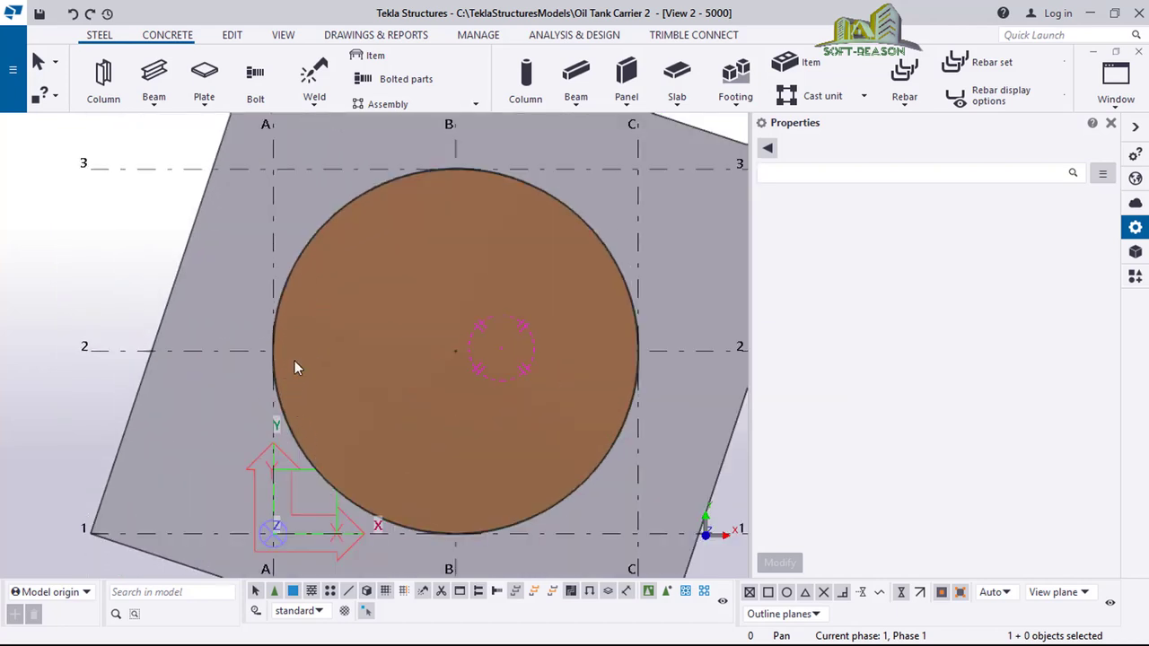
scroll(297, 368, down, 1)
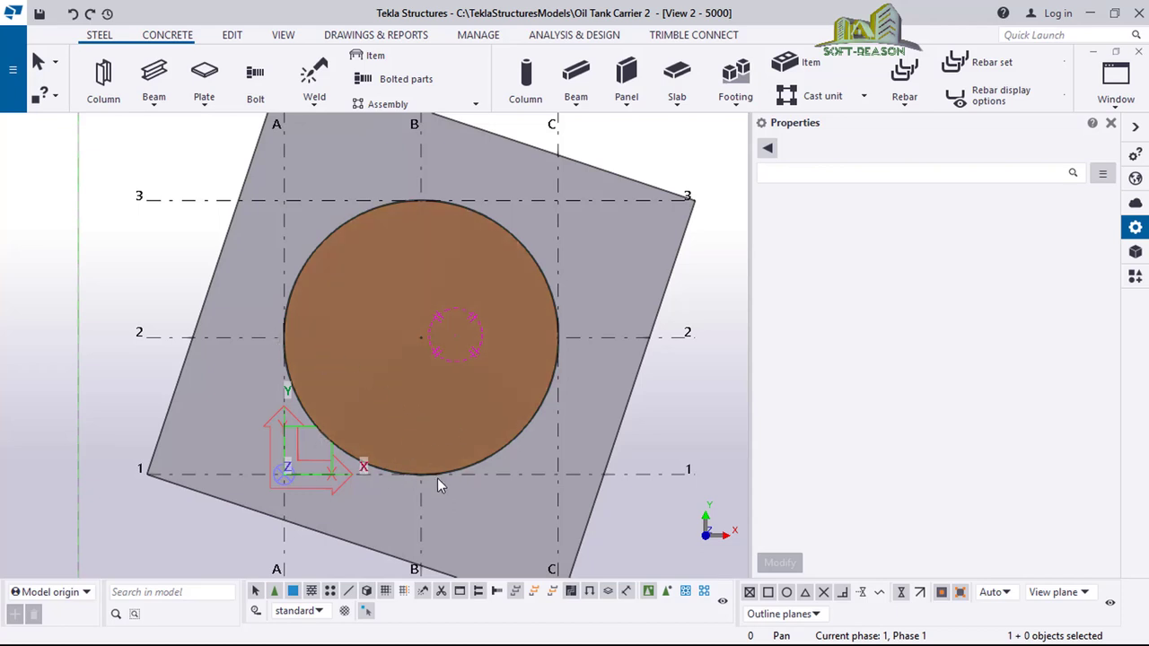
click(232, 36)
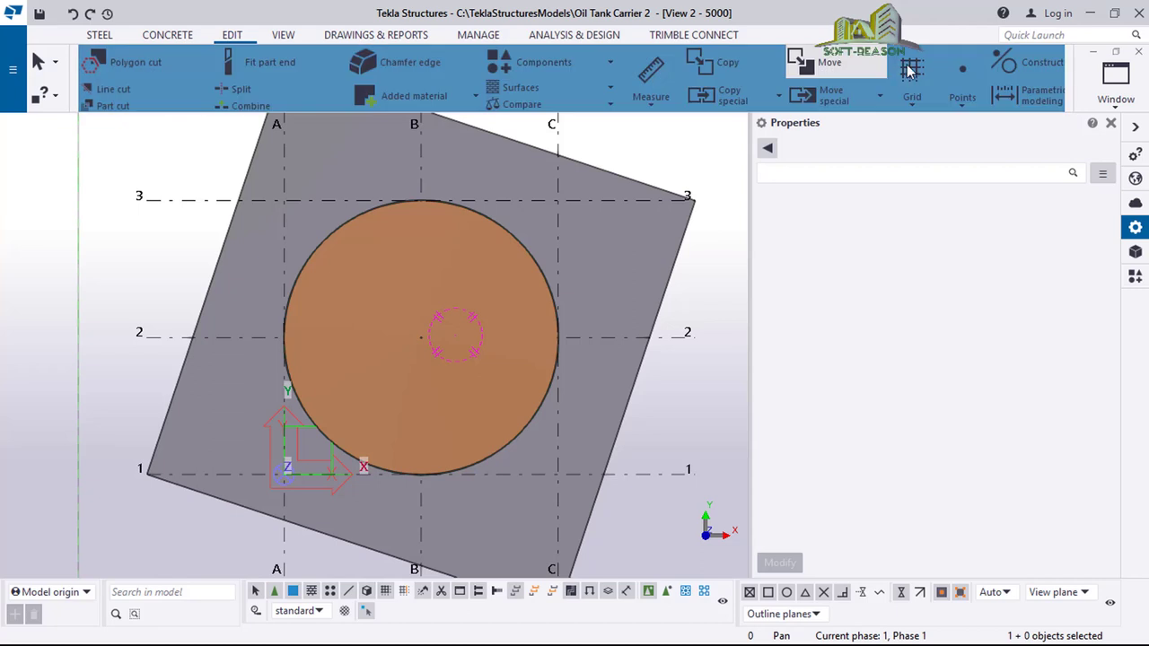
click(962, 90)
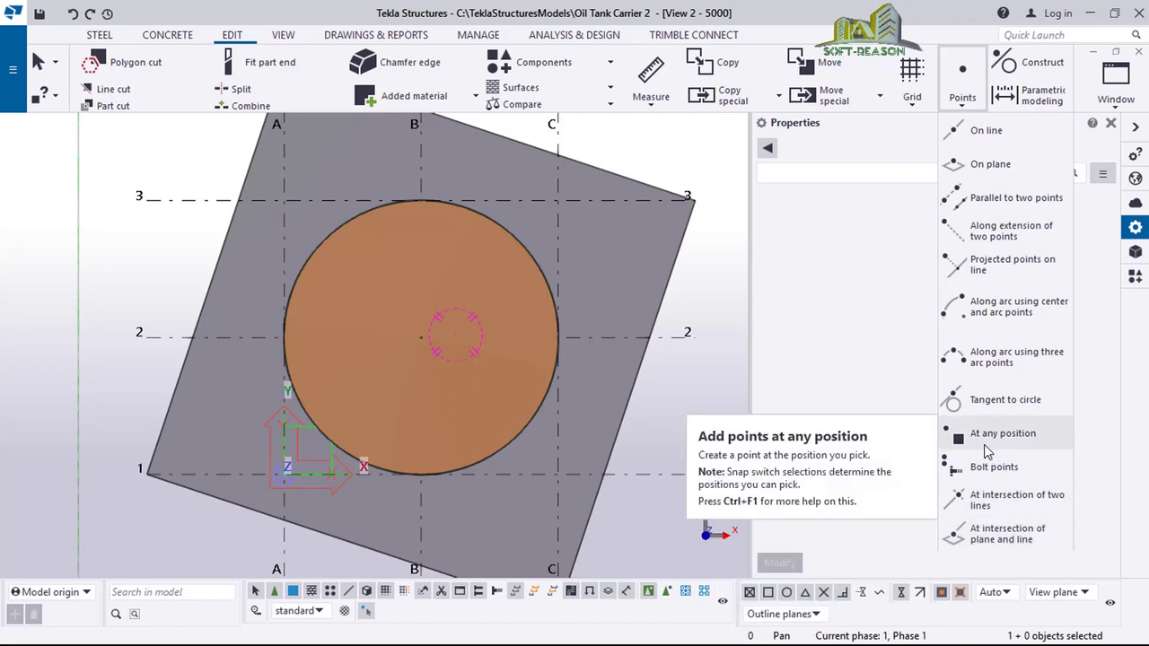
click(984, 435)
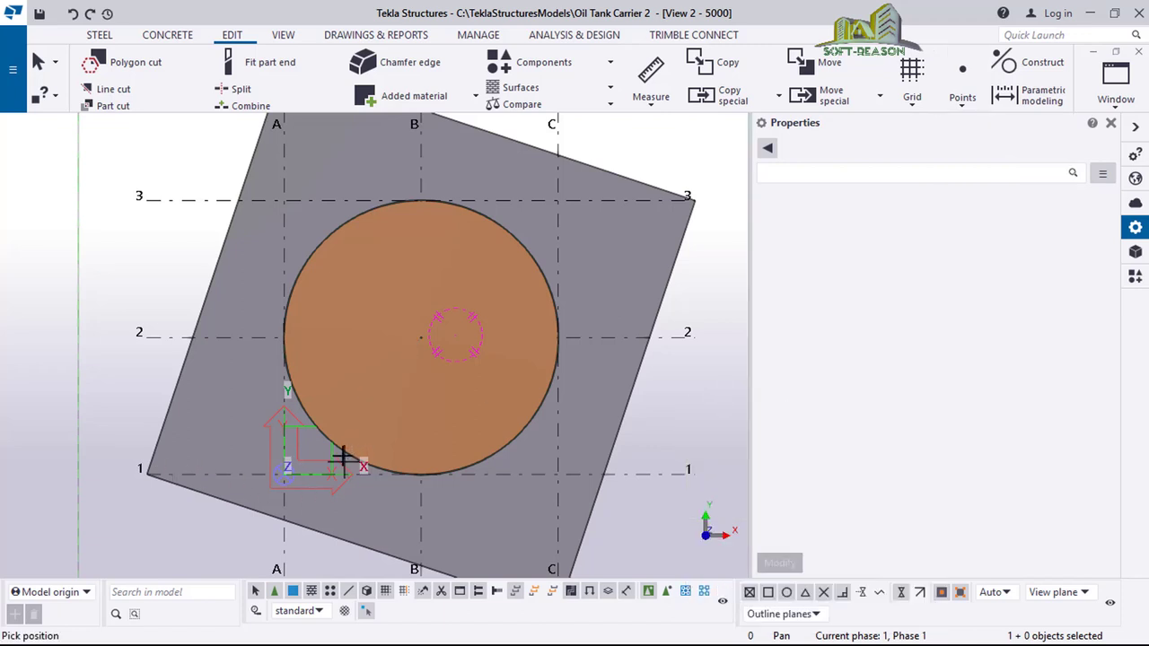
scroll(347, 454, up, 3)
scroll(260, 283, up, 4)
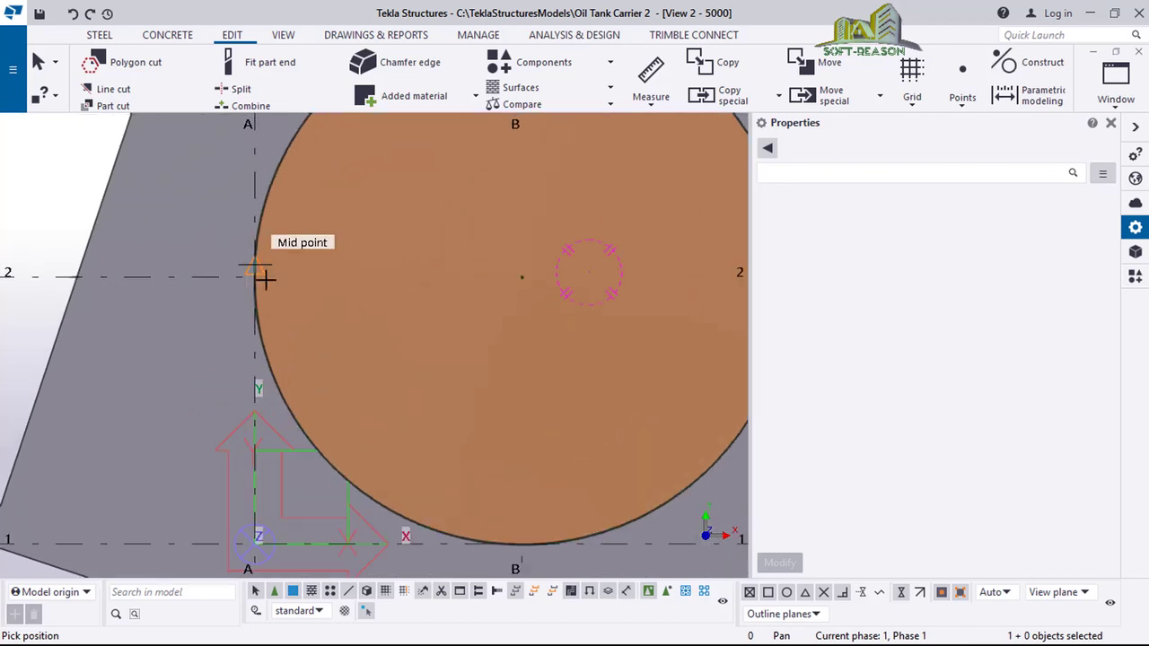
click(251, 276)
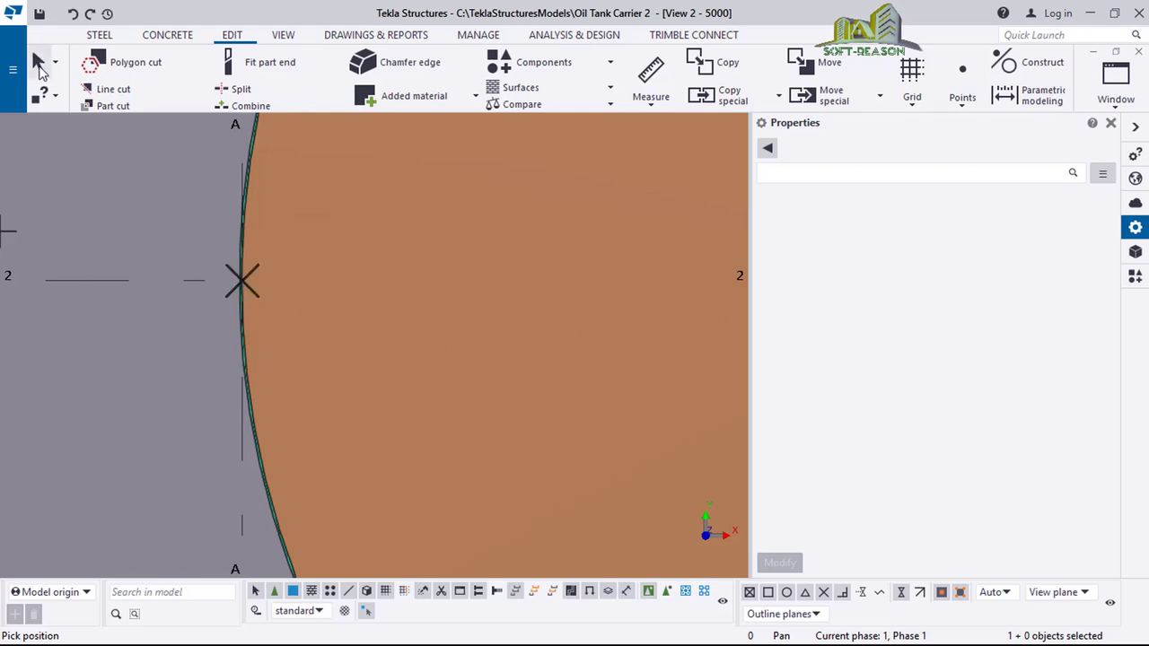
key(Escape)
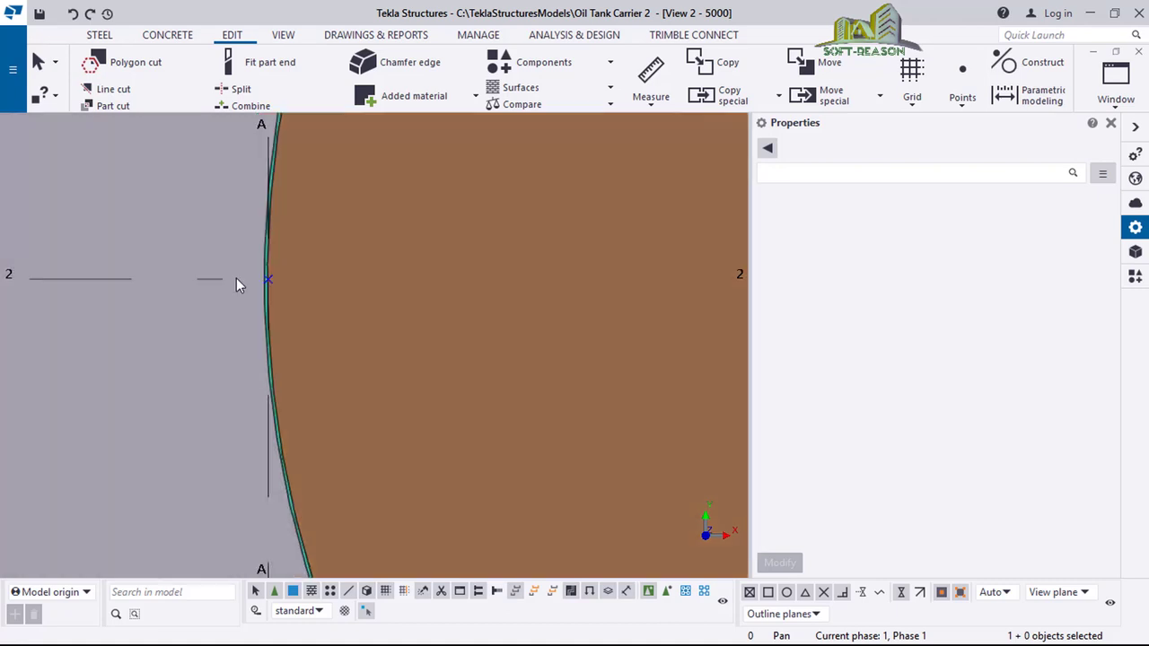
Move the point at grid intersection A-2 by 10 mm along grid line 2 towards the tank's centre
scroll(265, 269, up, 1)
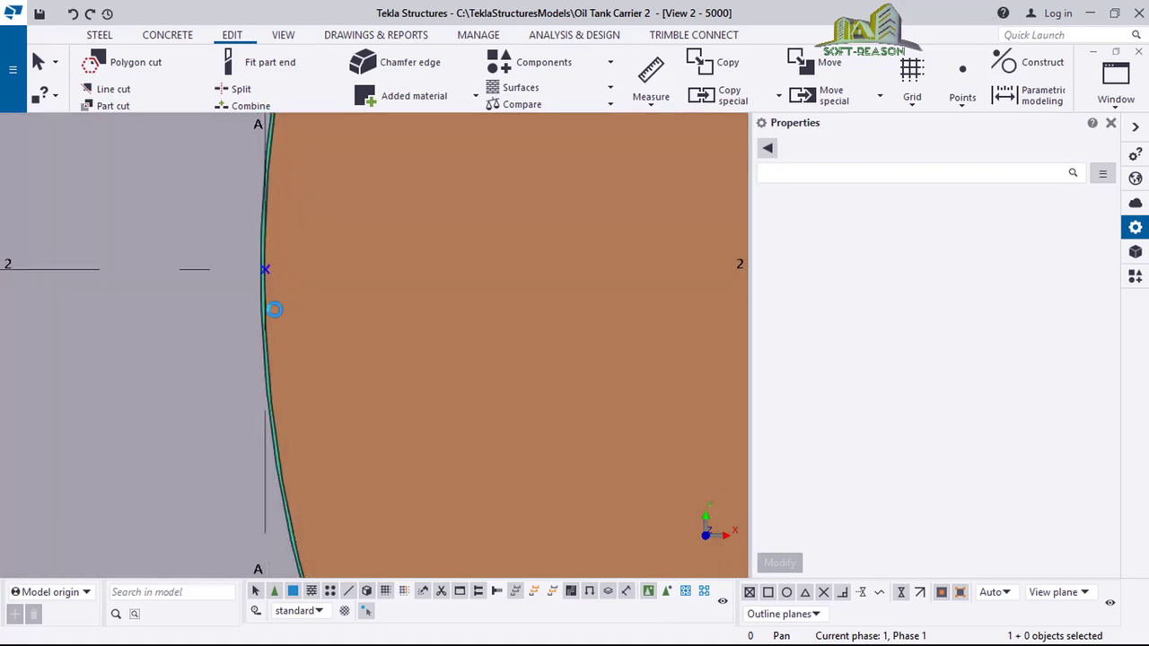
click(268, 301)
right_click(165, 210)
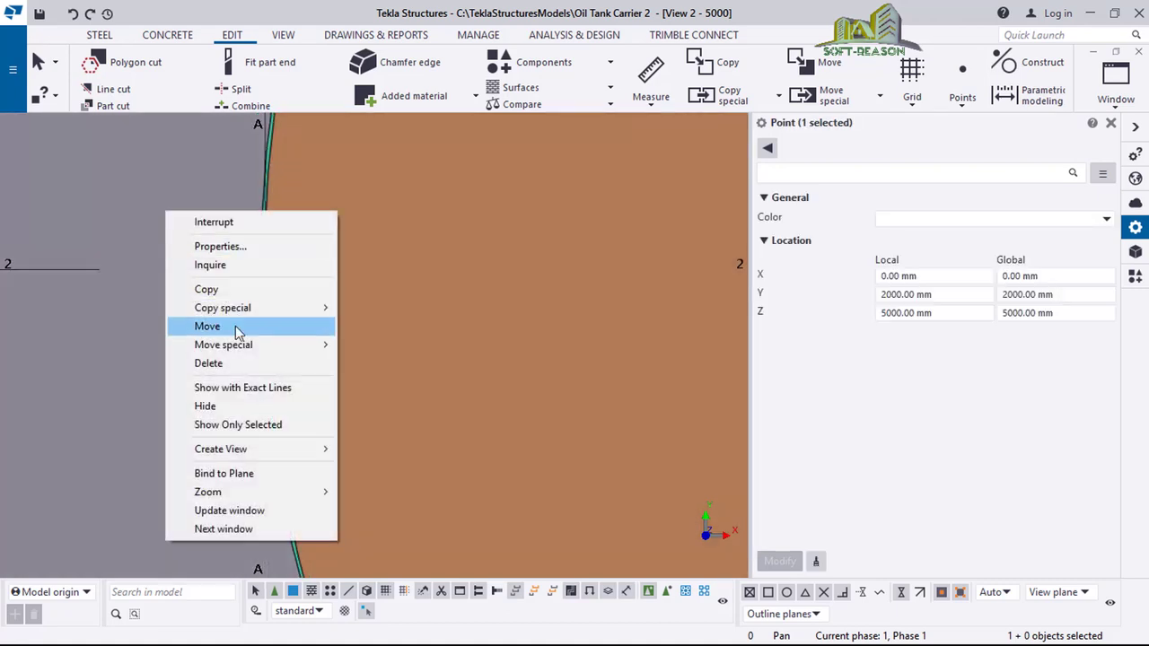
click(219, 327)
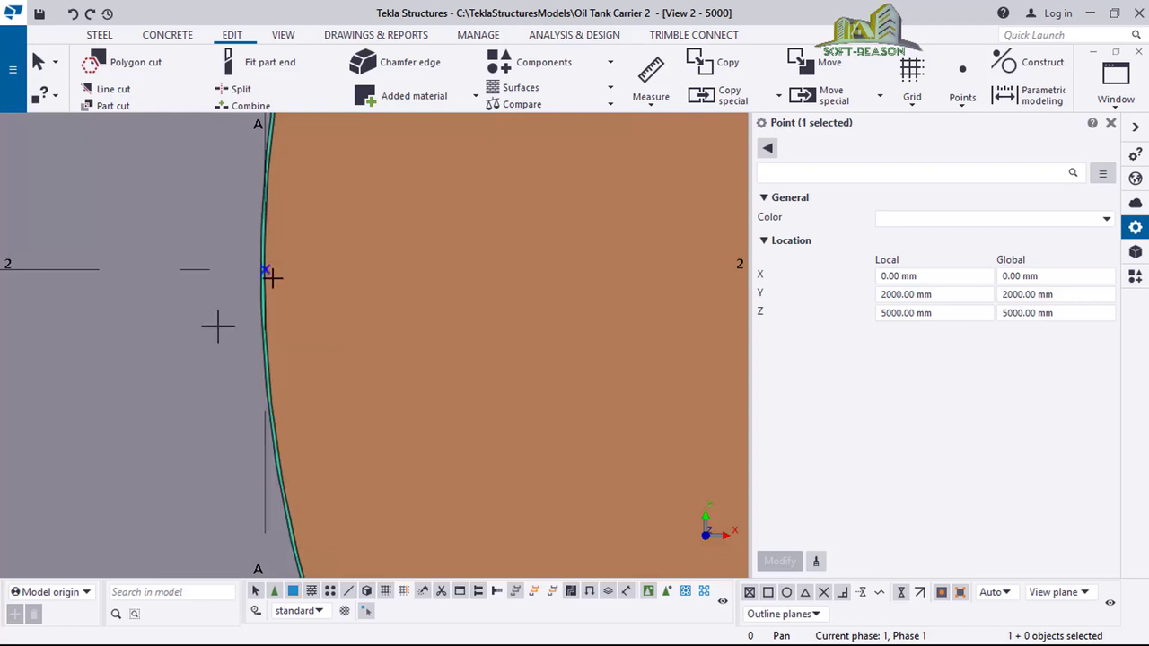
scroll(264, 257, up, 1)
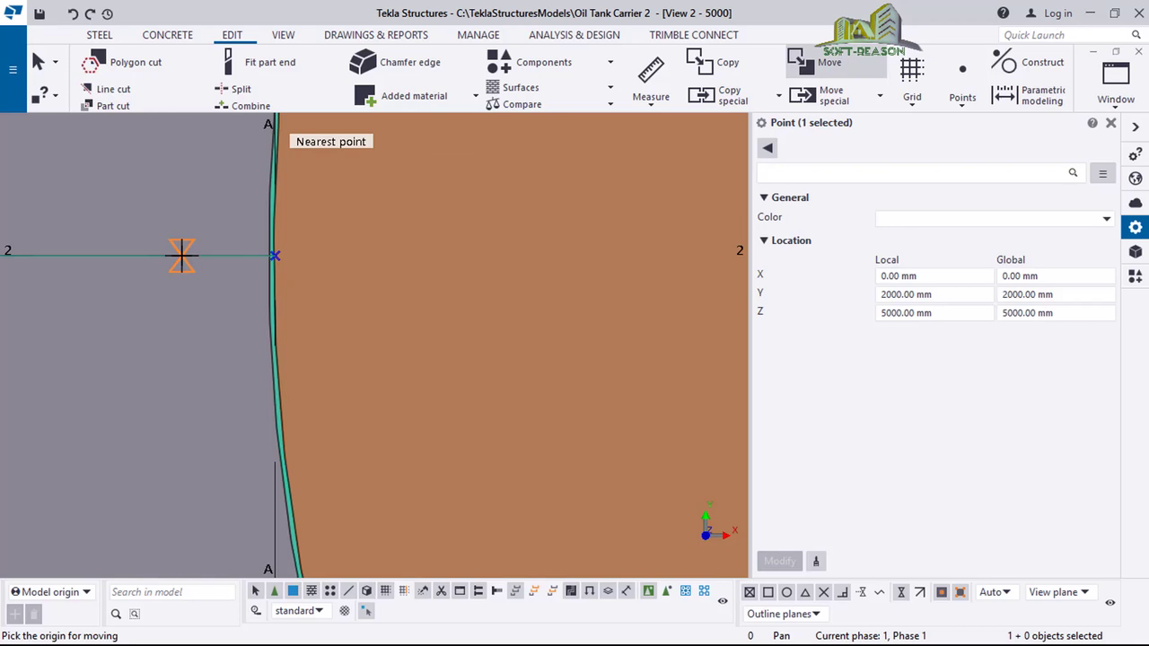
click(216, 259)
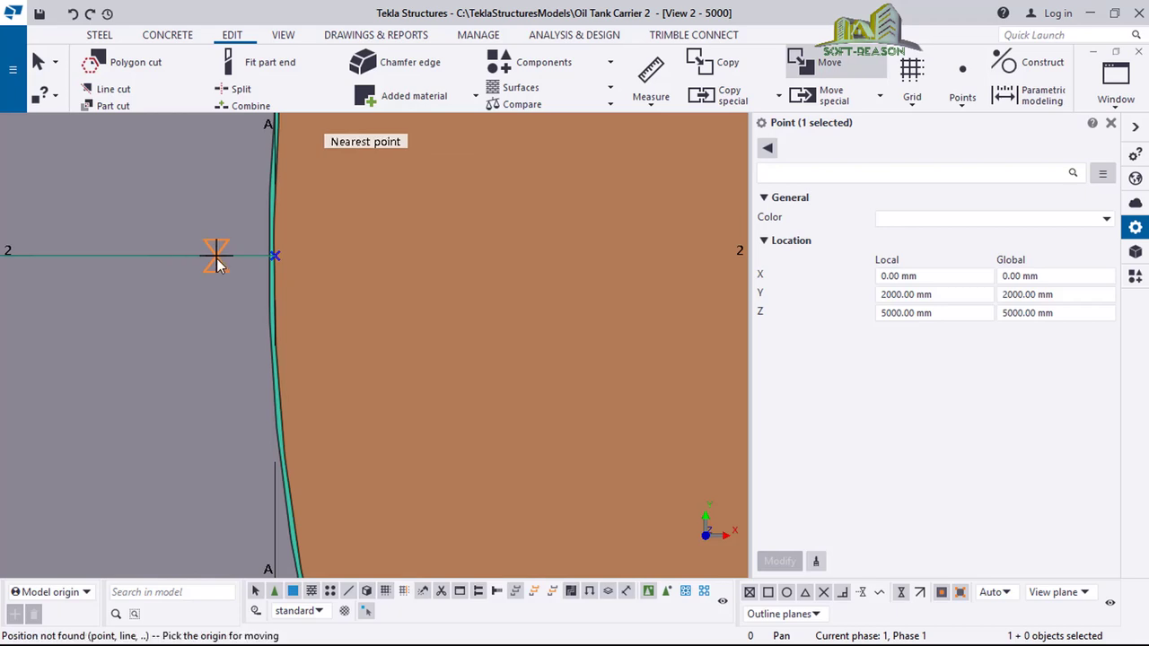
click(241, 257)
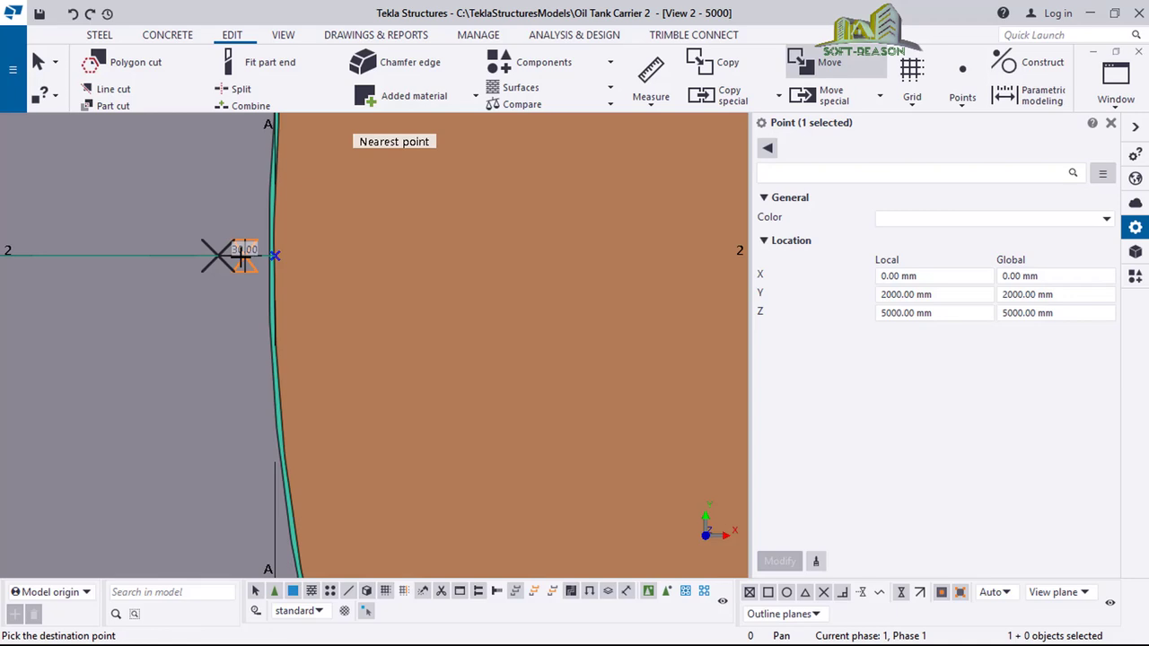
text(10)
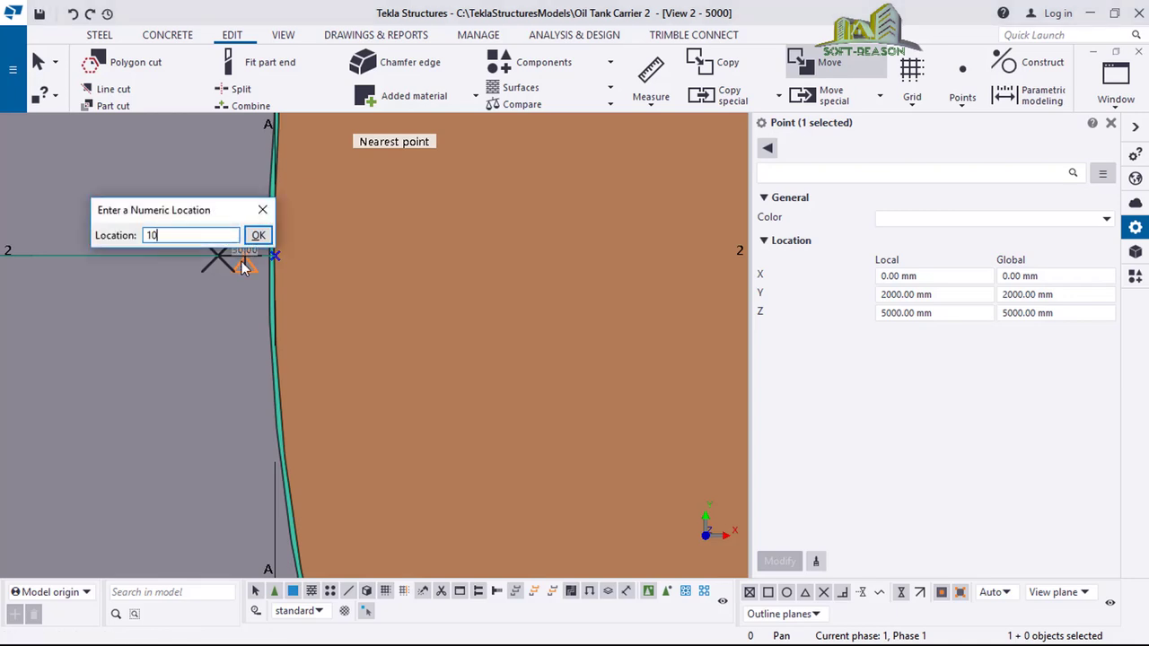
click(258, 236)
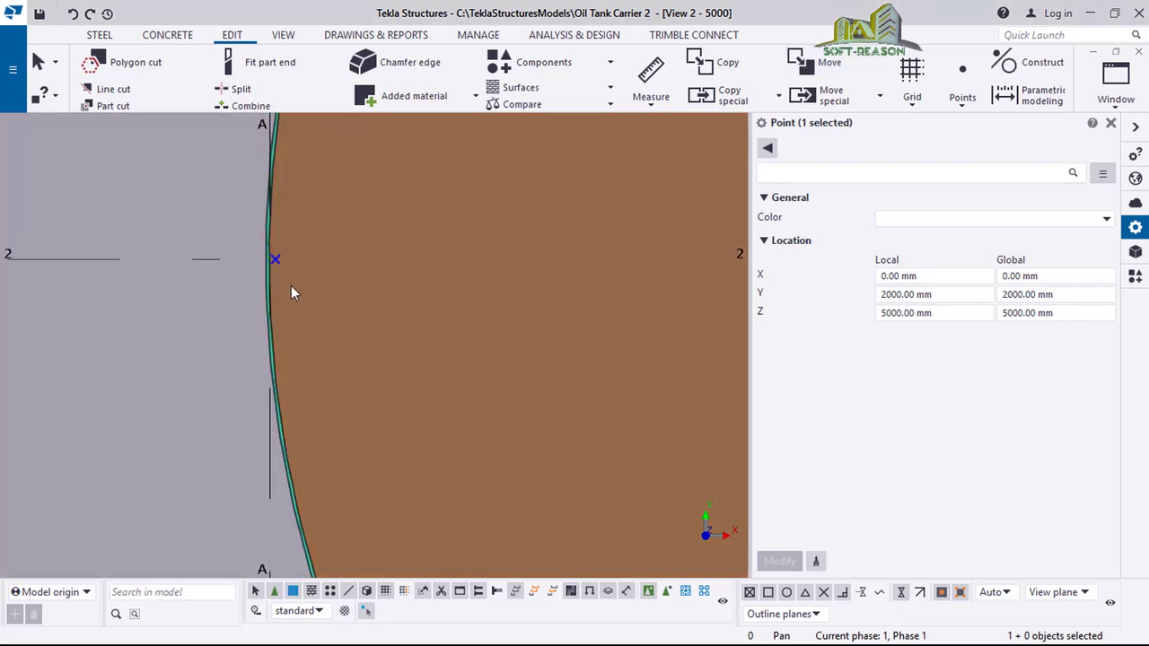
Tile the 5000 plan view and the 3D view vertically so both are visible side by side
scroll(272, 286, down, 2)
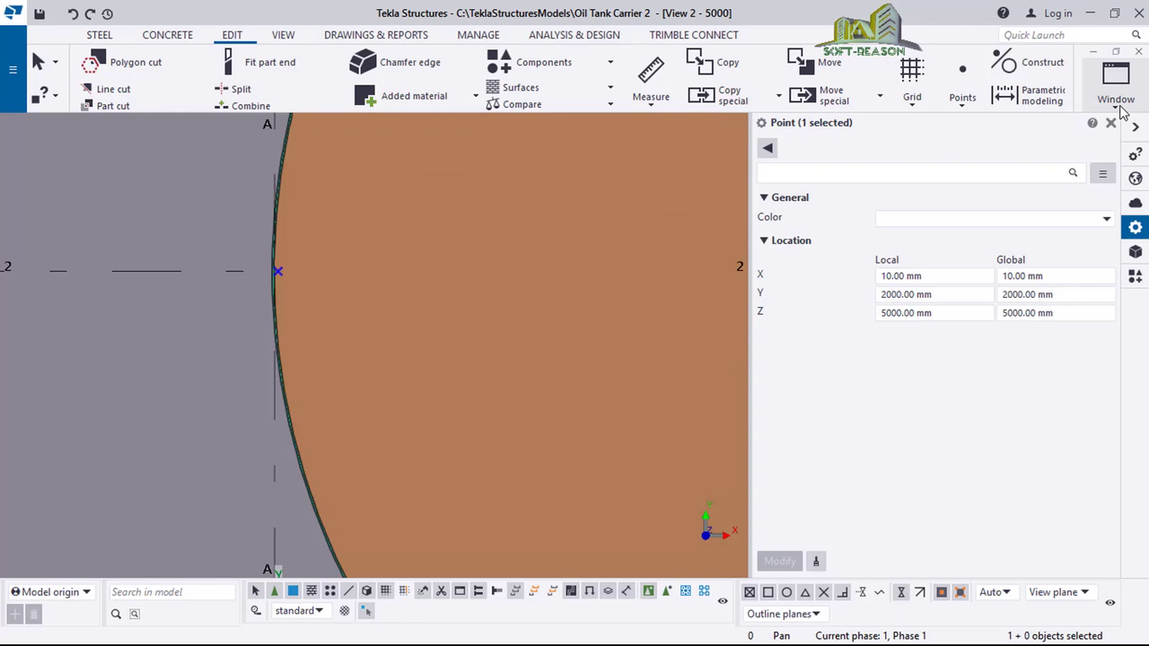
click(1114, 109)
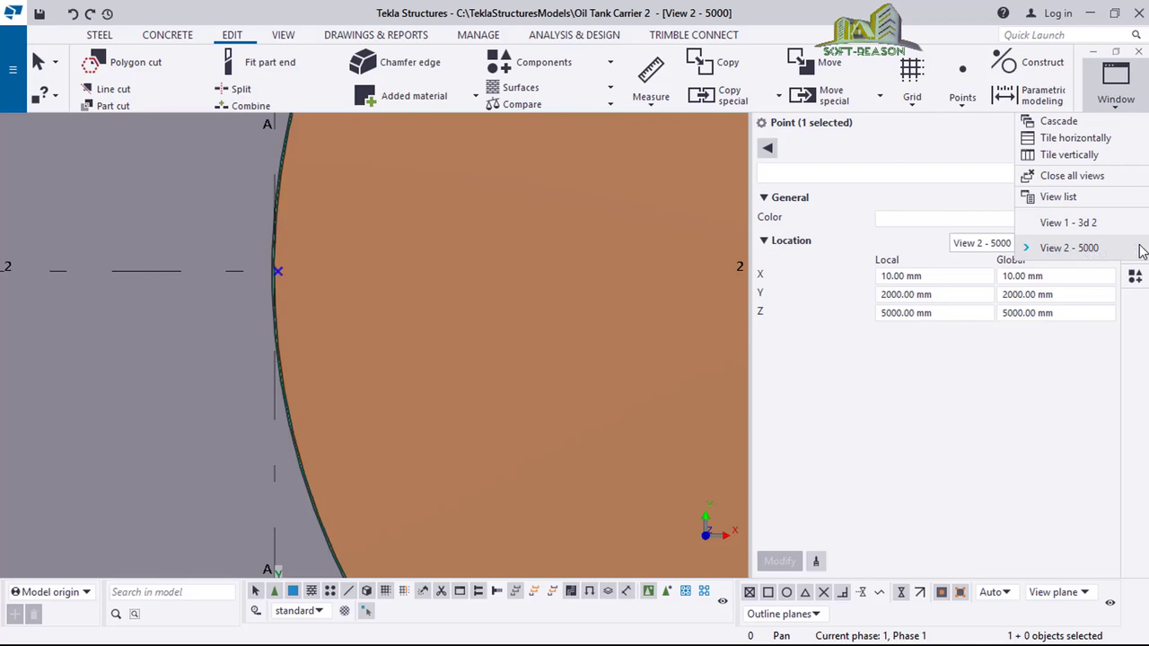
click(1068, 155)
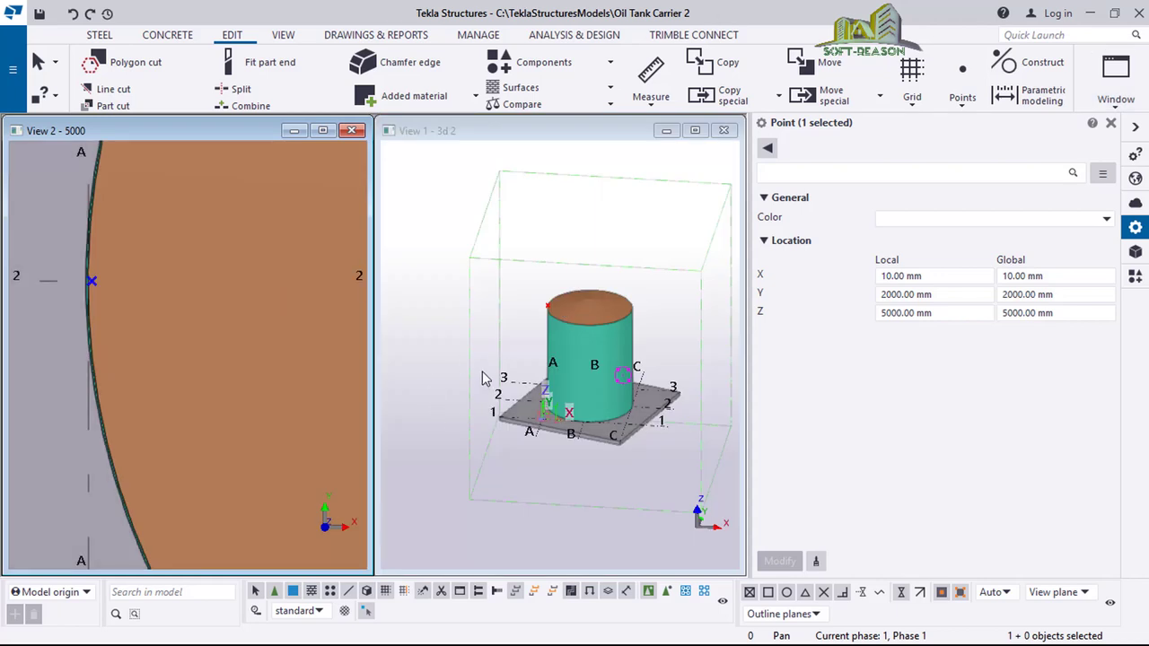
scroll(173, 346, down, 3)
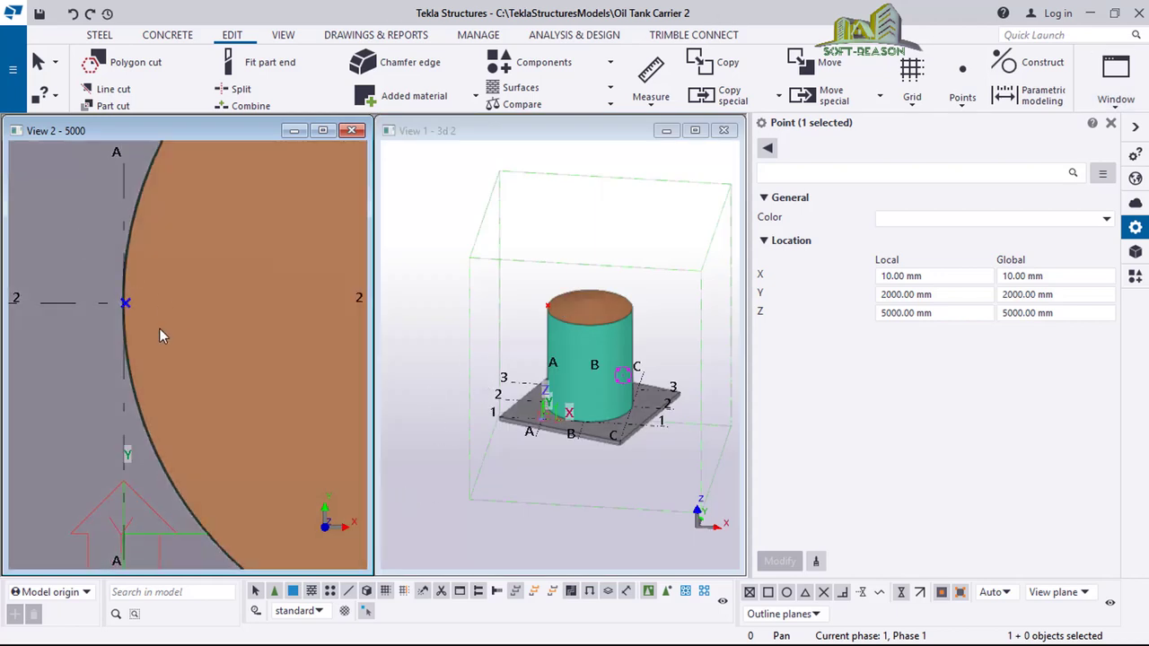
scroll(89, 345, down, 2)
scroll(90, 344, down, 2)
scroll(128, 347, up, 2)
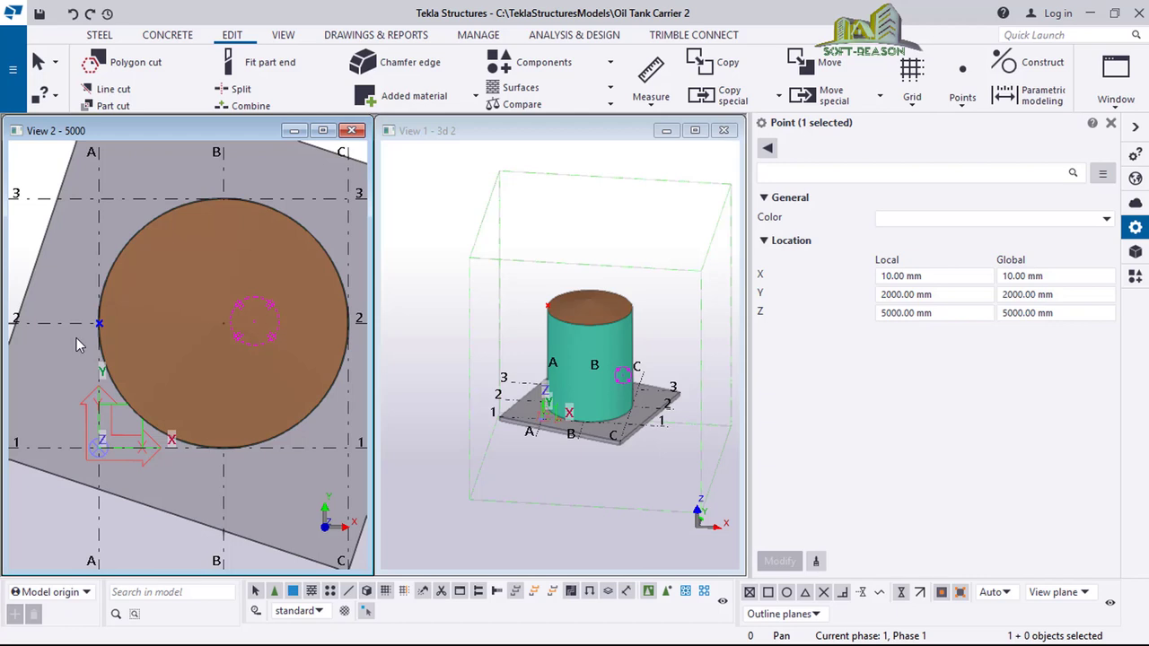
scroll(75, 328, up, 2)
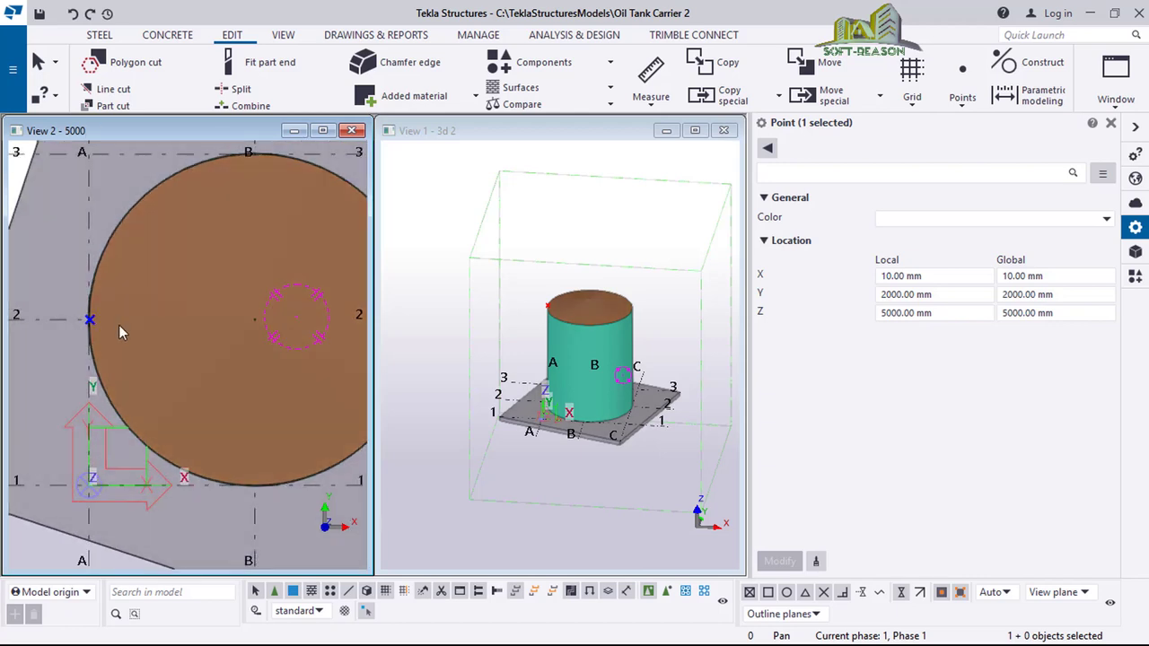
scroll(90, 323, up, 1)
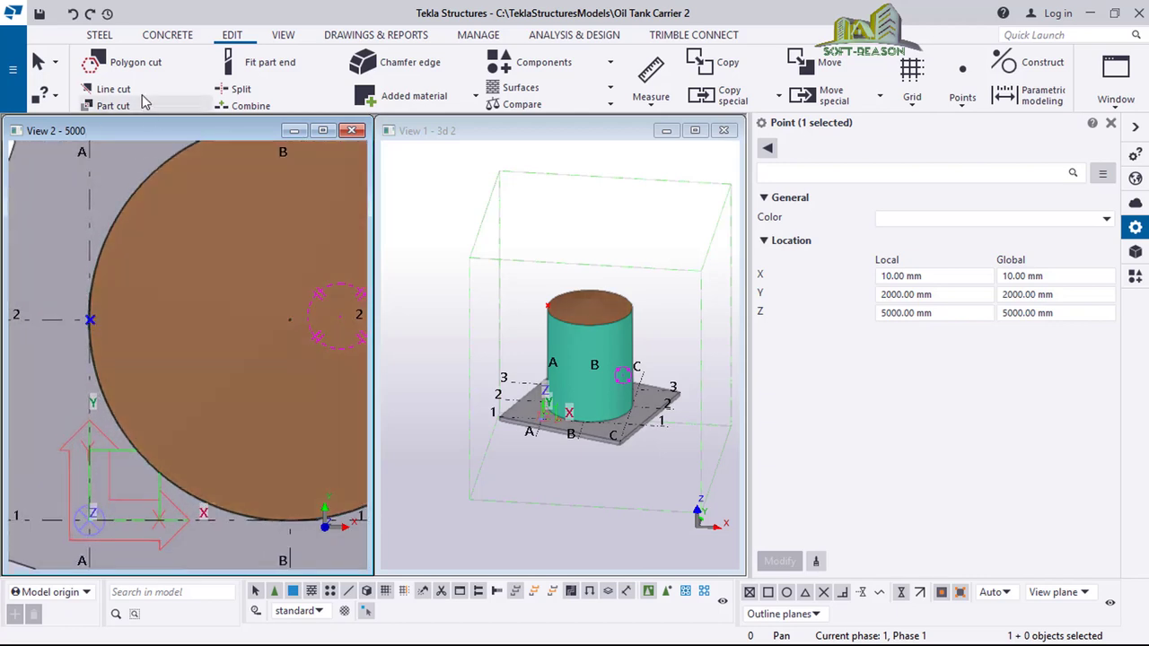
Place a steel column at the offset point beside grid intersection A-2 on the tank's edge
click(100, 34)
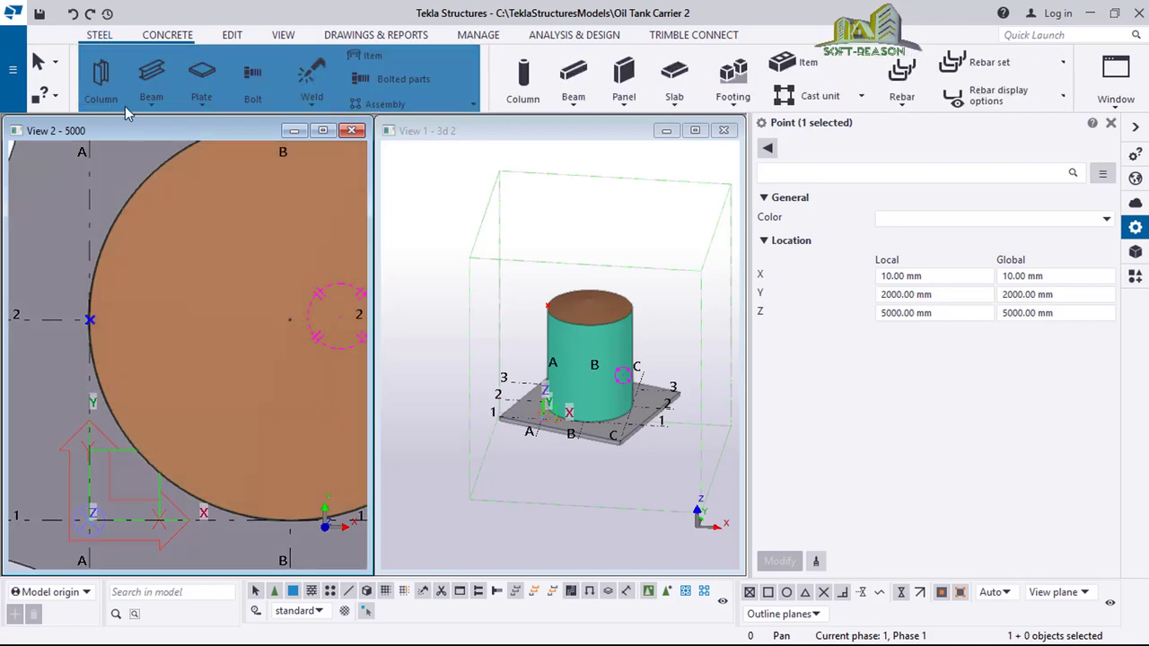
click(101, 88)
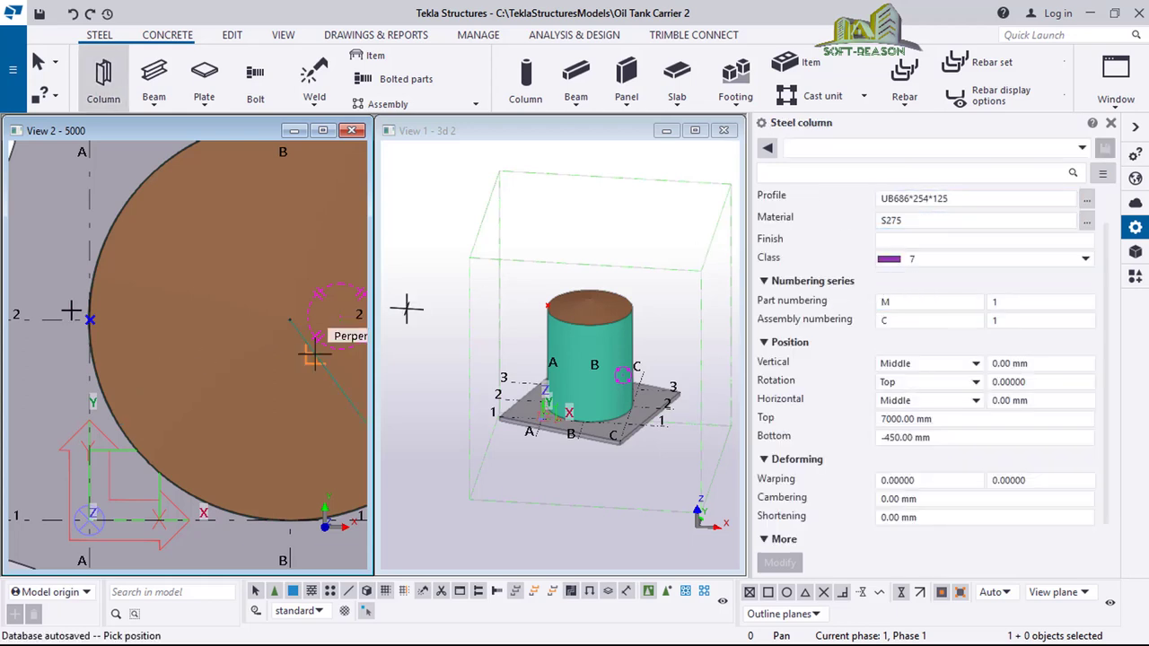
scroll(77, 315, up, 3)
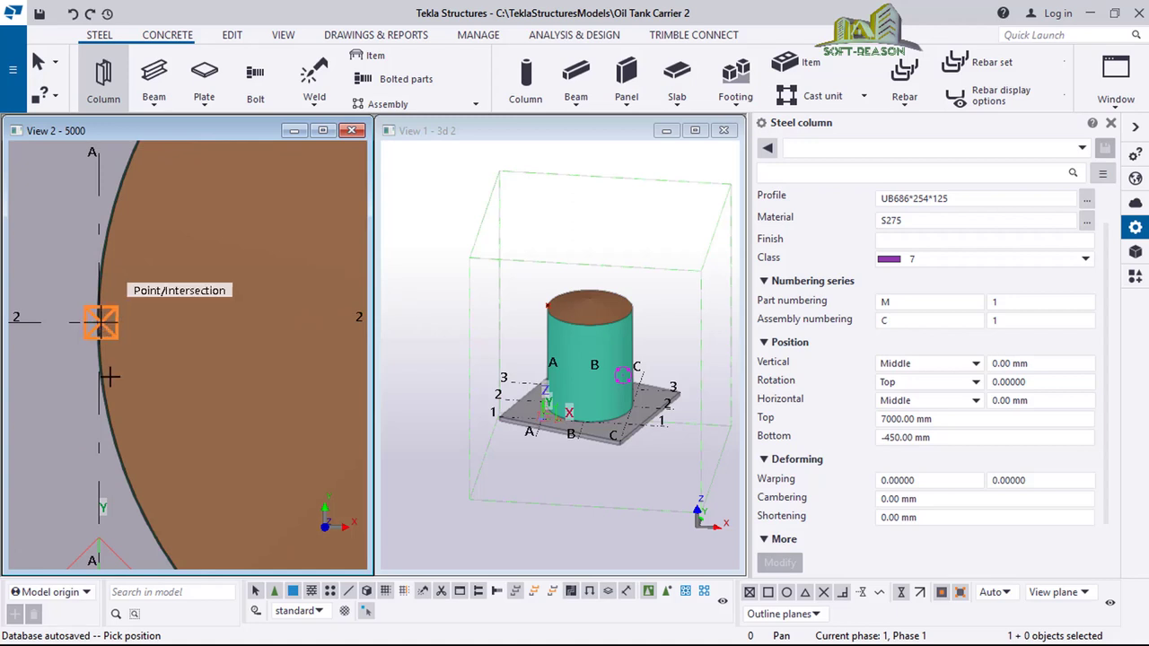
click(100, 323)
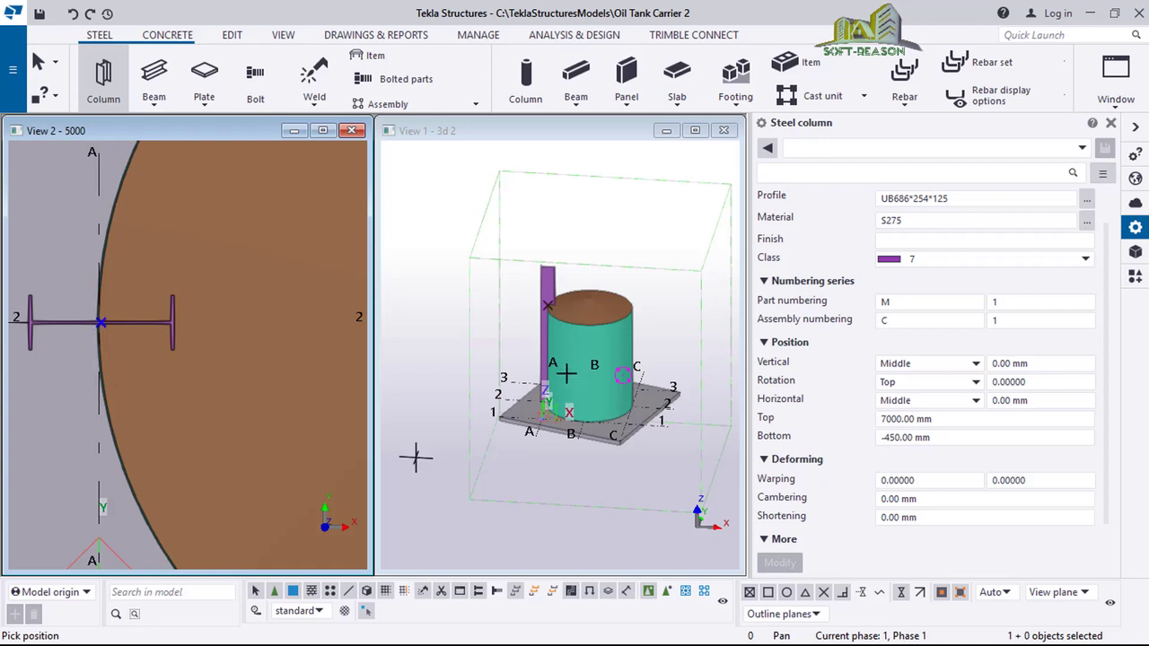
scroll(538, 377, up, 3)
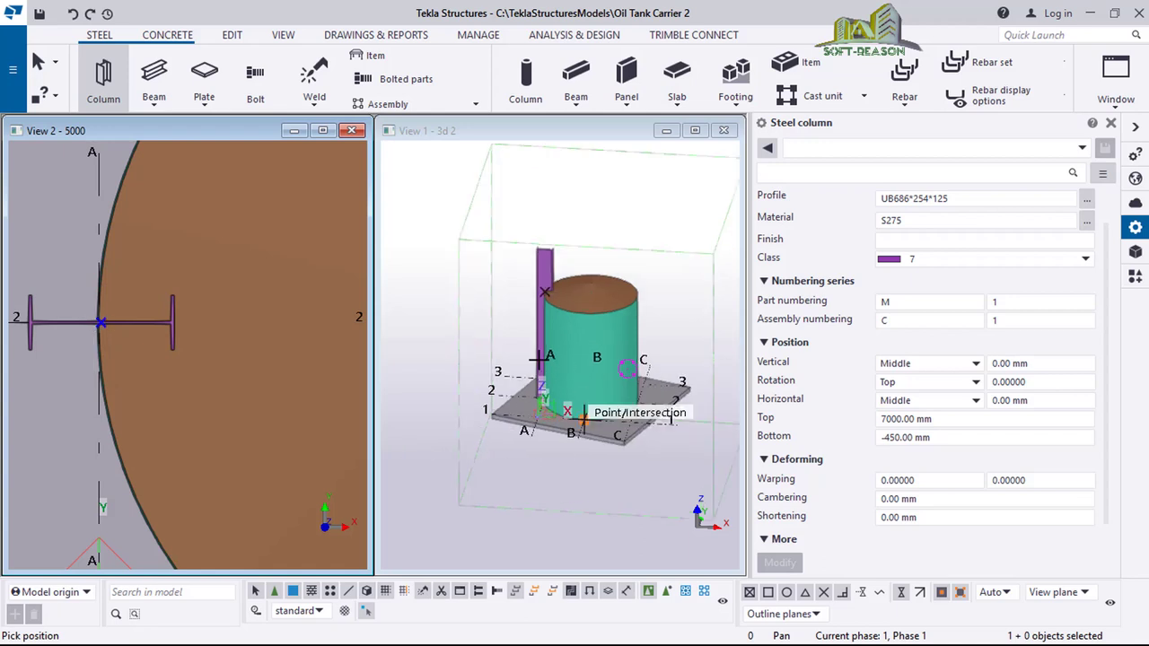
scroll(552, 278, up, 1)
click(541, 285)
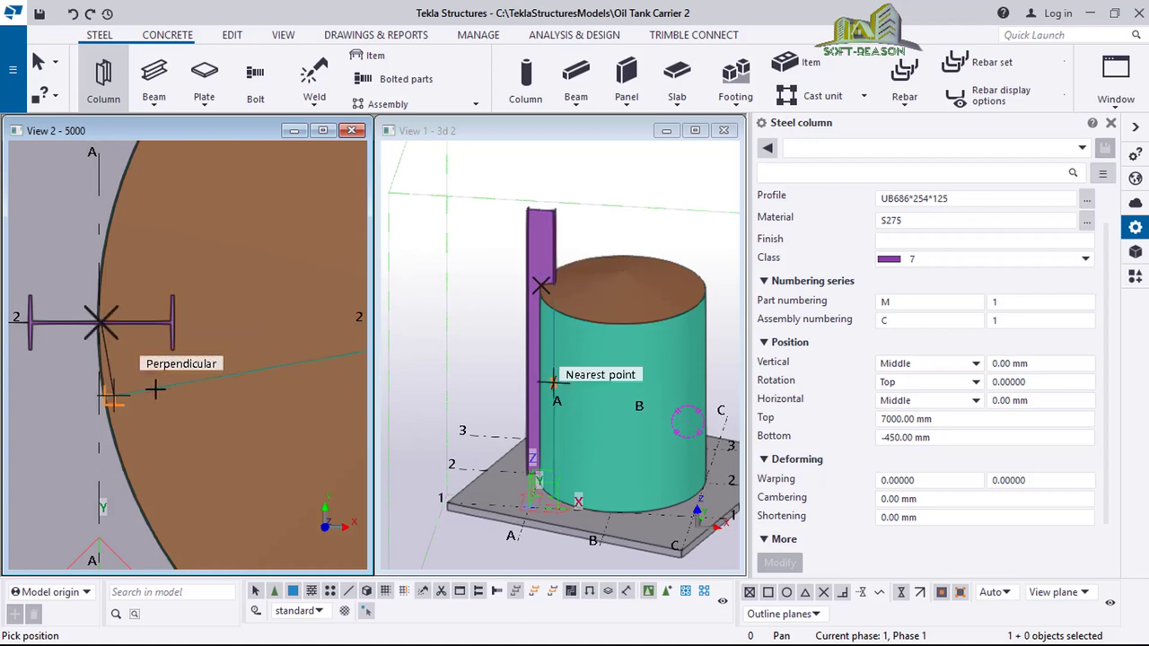
key(Escape)
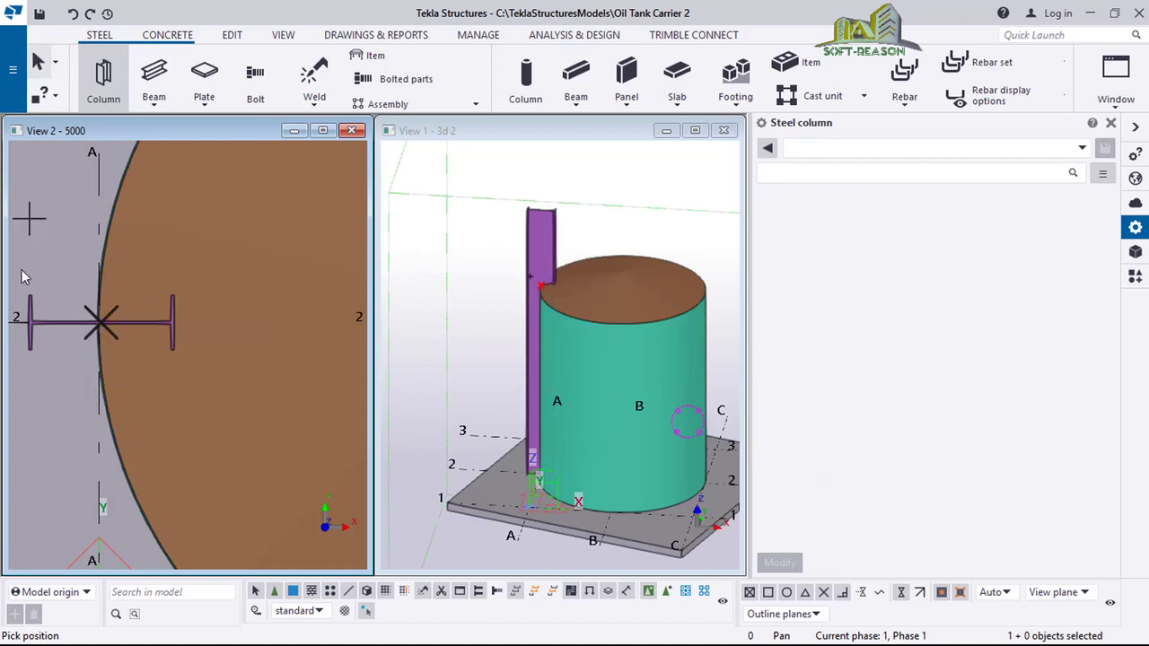
Set the new steel column's top level to 5700 mm and bottom level to 5000 mm, and apply the changes
click(33, 311)
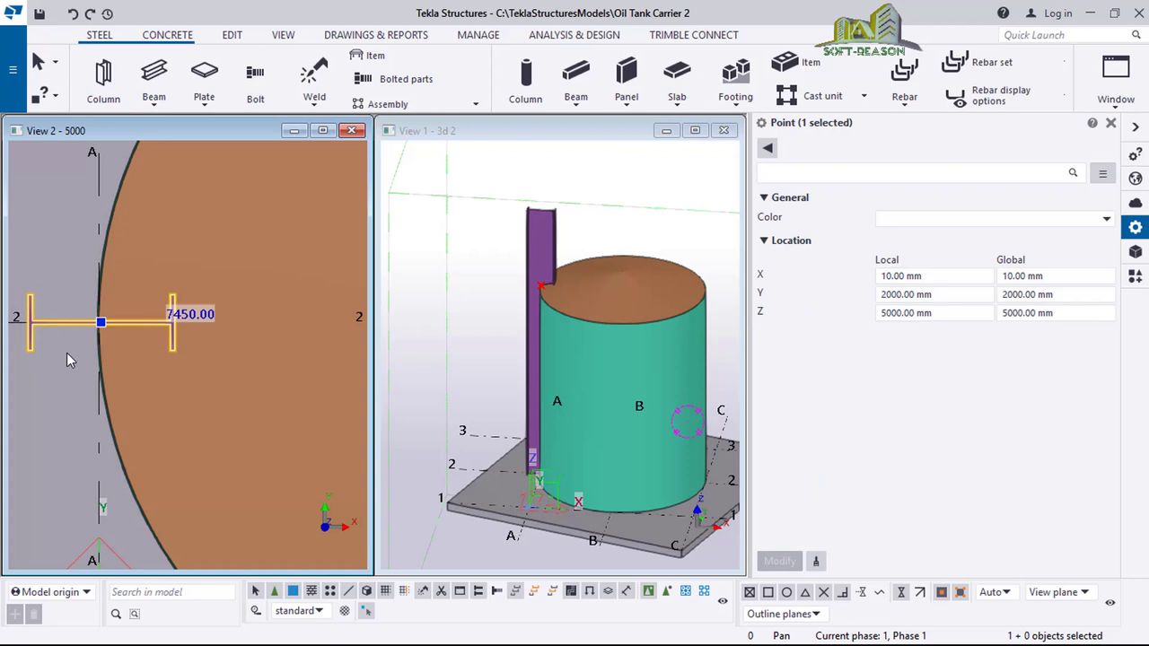
click(65, 355)
click(909, 437)
click(888, 419)
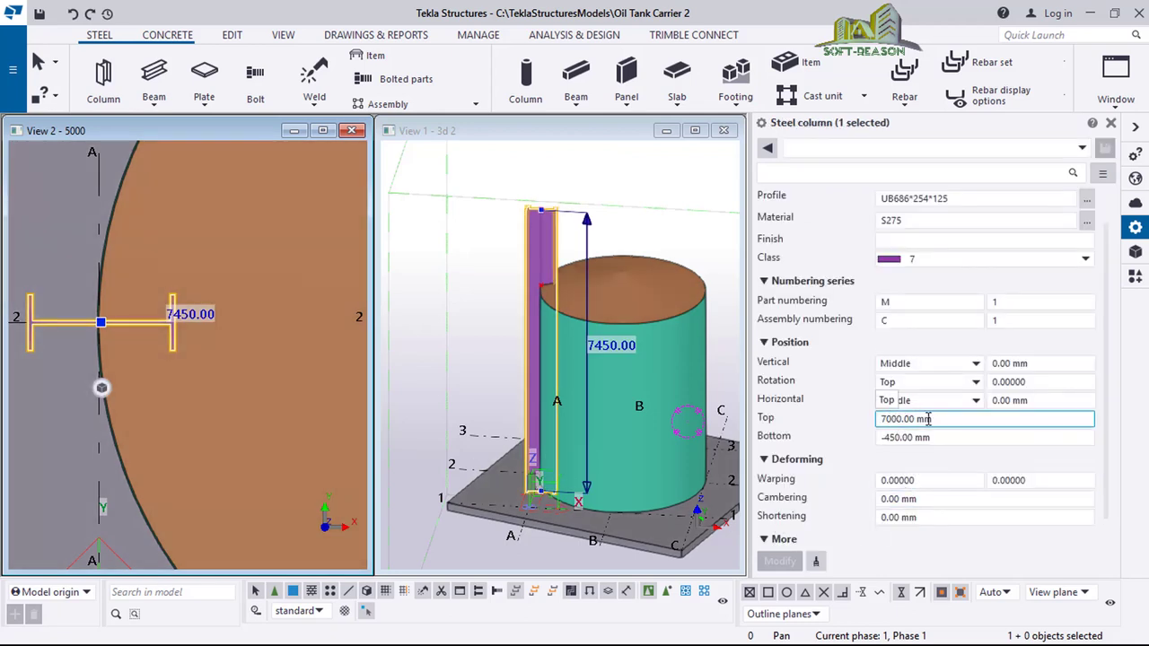
scroll(911, 434, up, 1)
scroll(910, 437, down, 1)
drag(936, 419, 882, 421)
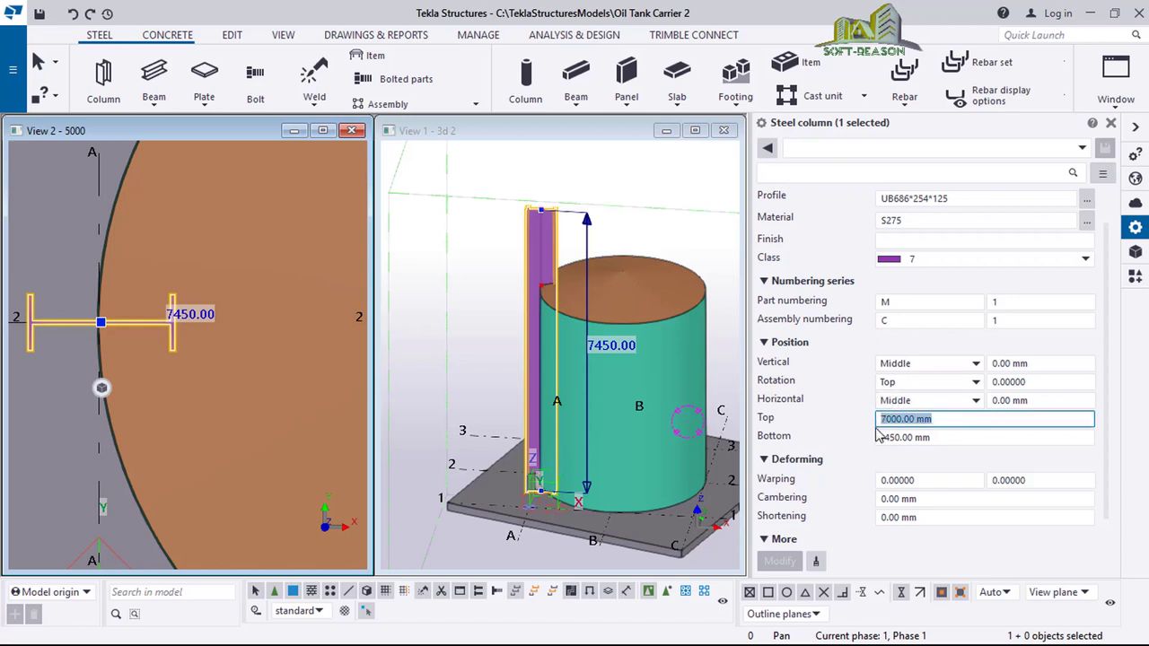
text(5700)
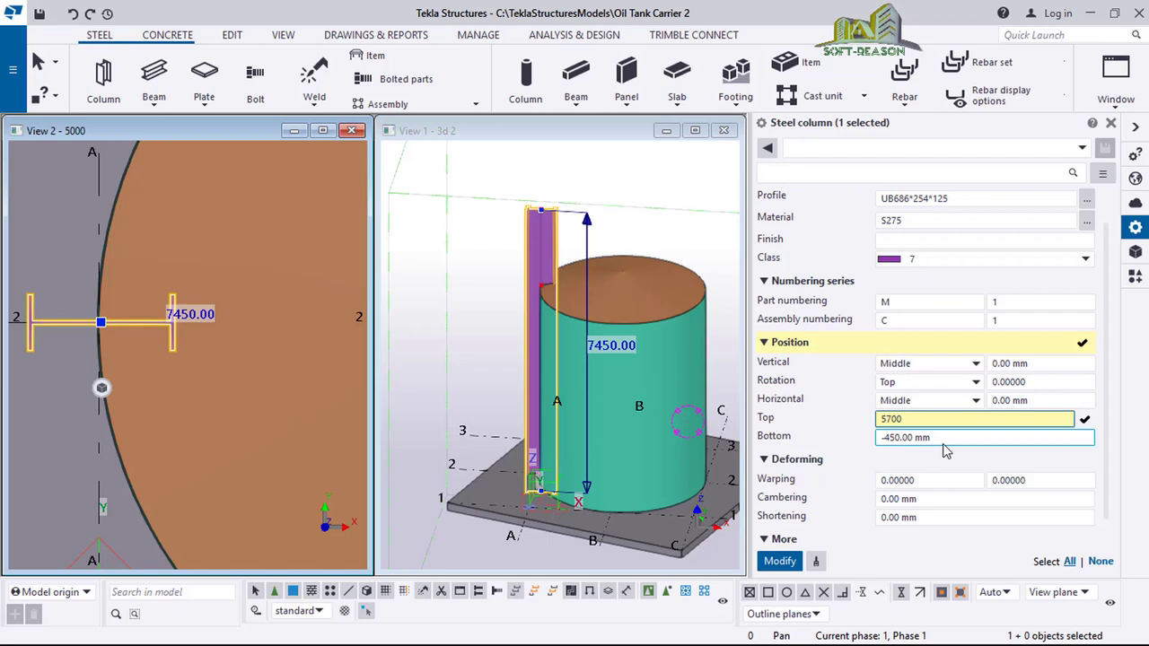
drag(950, 437, 881, 440)
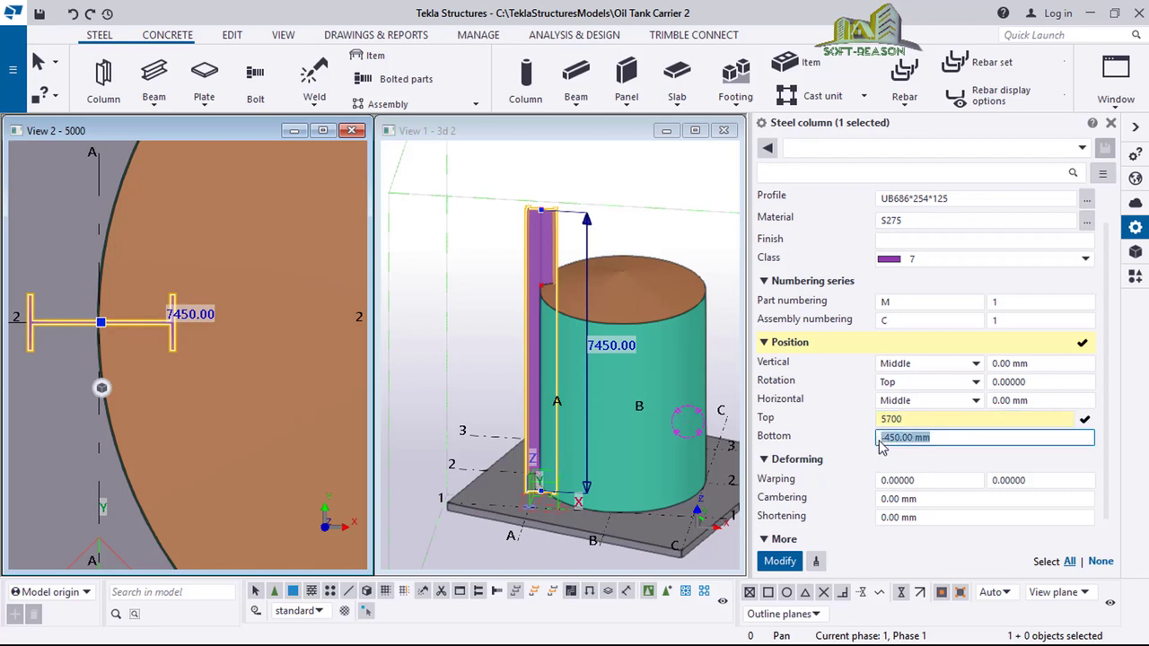
text(5000)
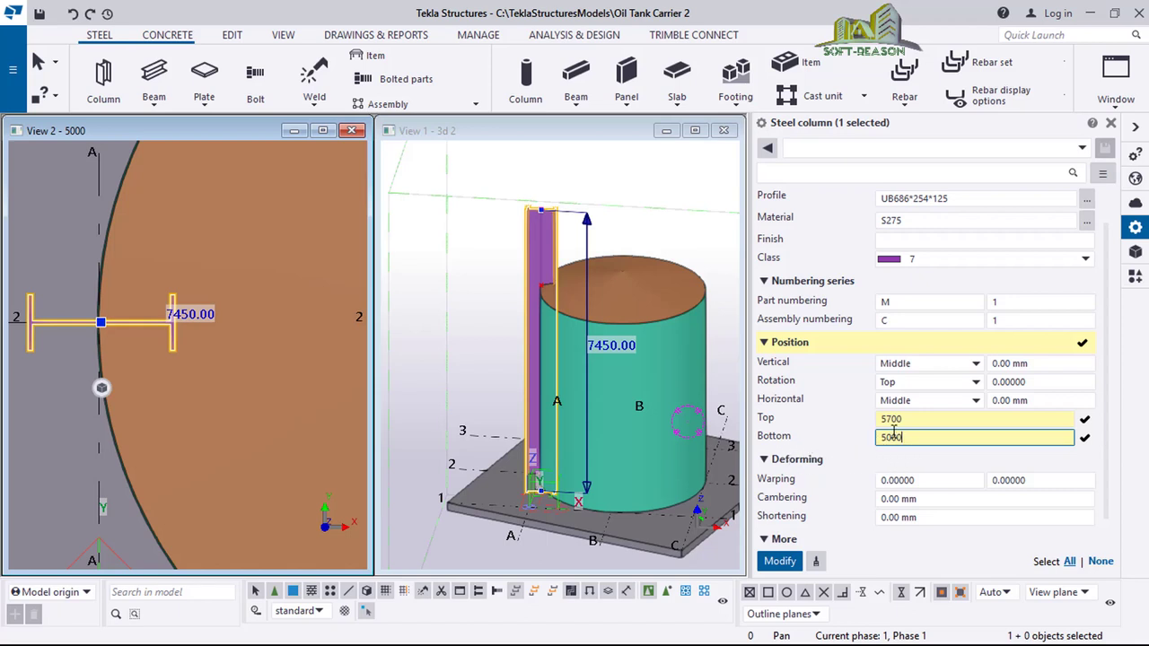
click(891, 418)
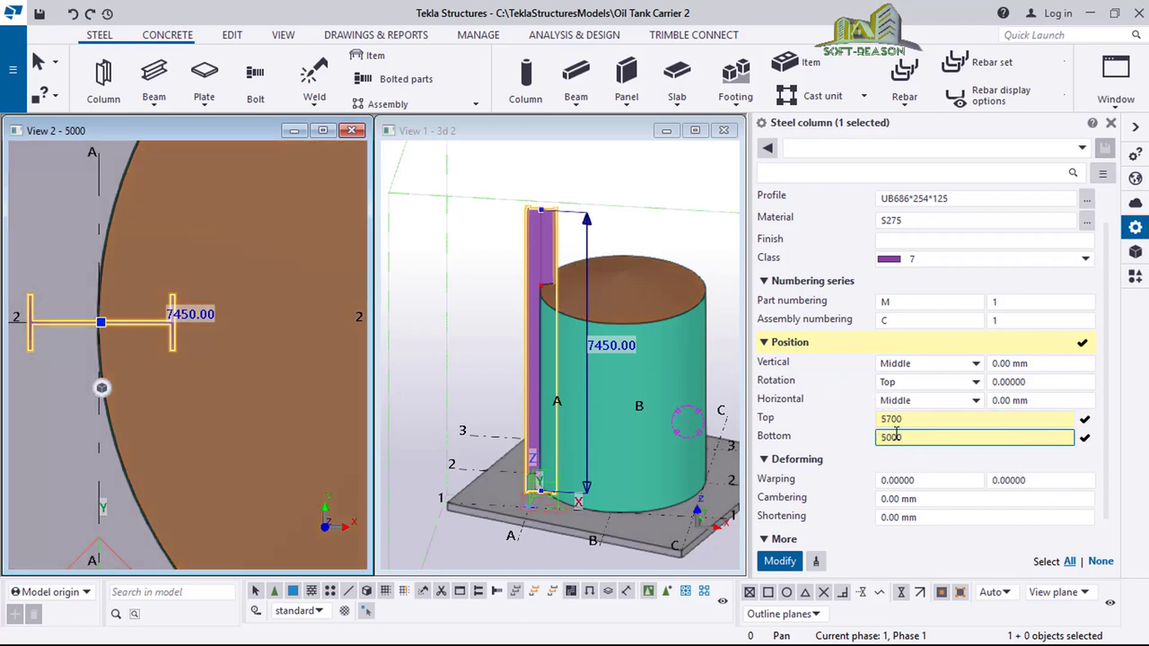
click(780, 562)
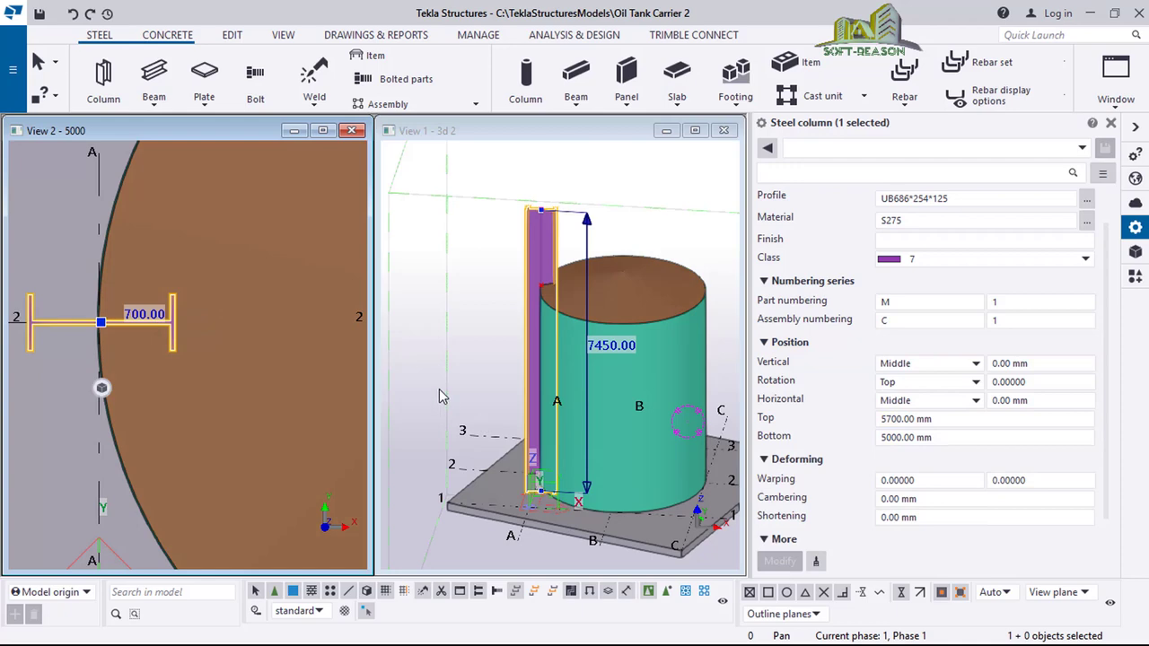
Choose the parametric TUBE profile from the circular hollow sections in the profile catalog for the column on the tank's roof edge
click(541, 265)
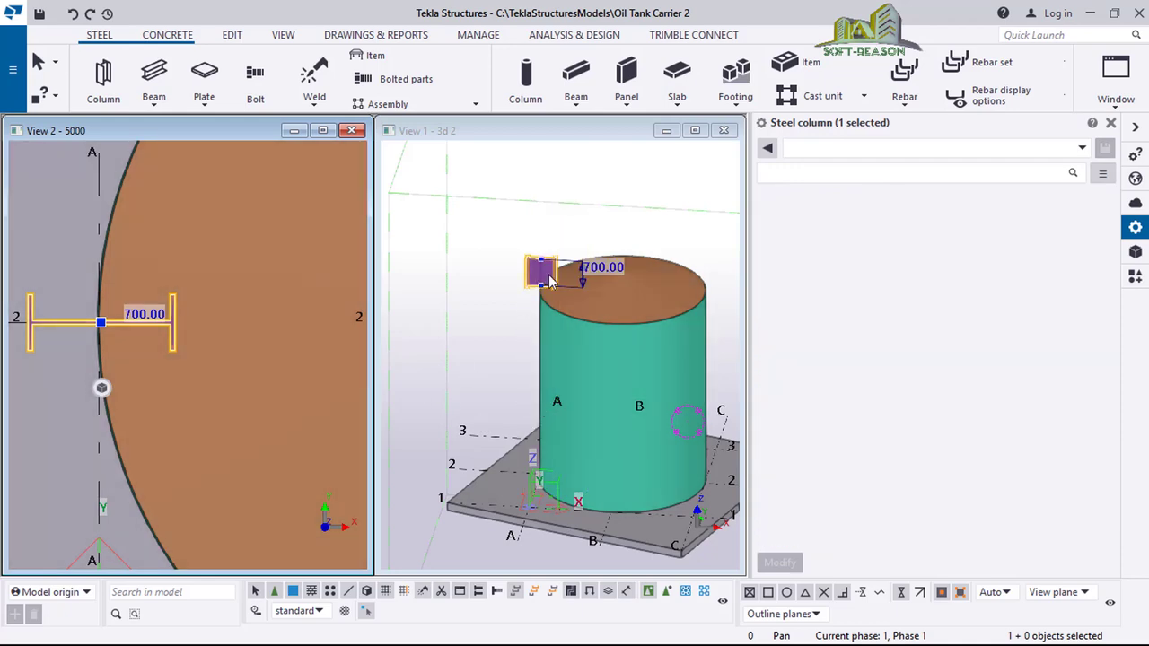
scroll(546, 268, up, 3)
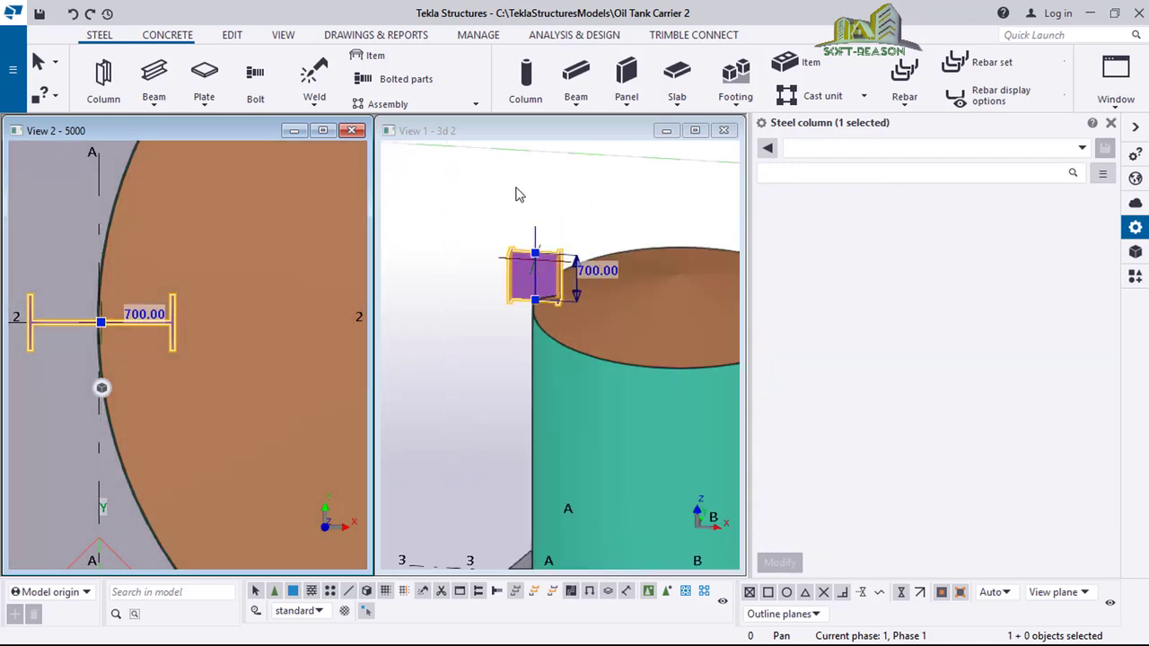
ctrl+middle_drag(517, 195, 552, 355)
key(Escape)
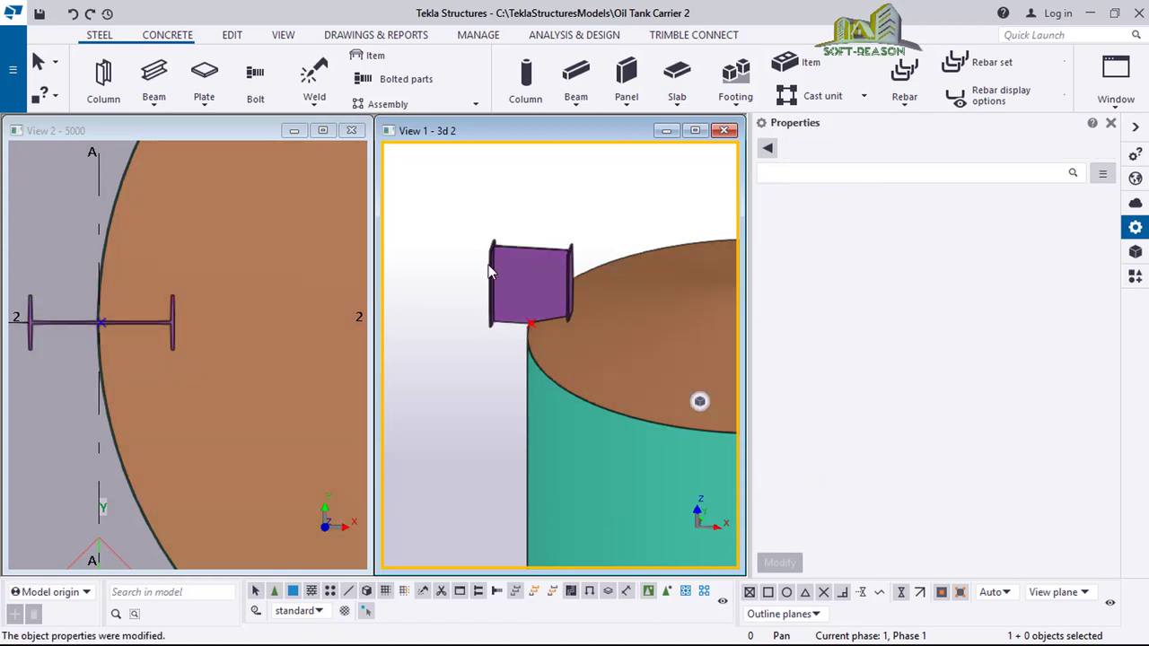
click(490, 269)
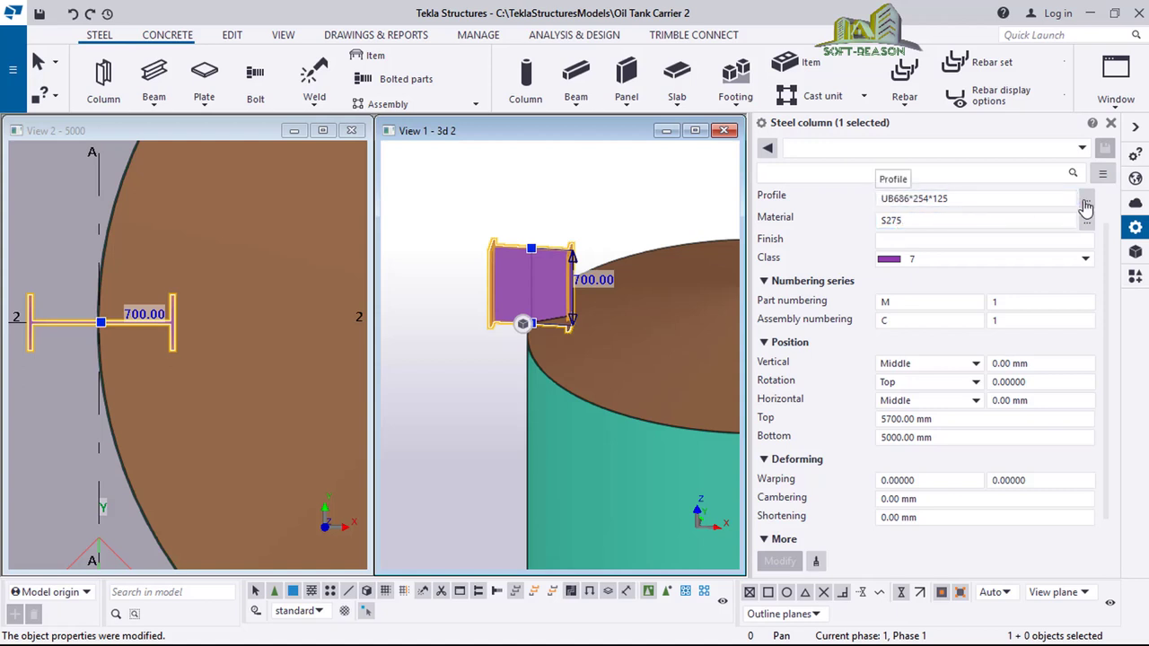
double_click(884, 202)
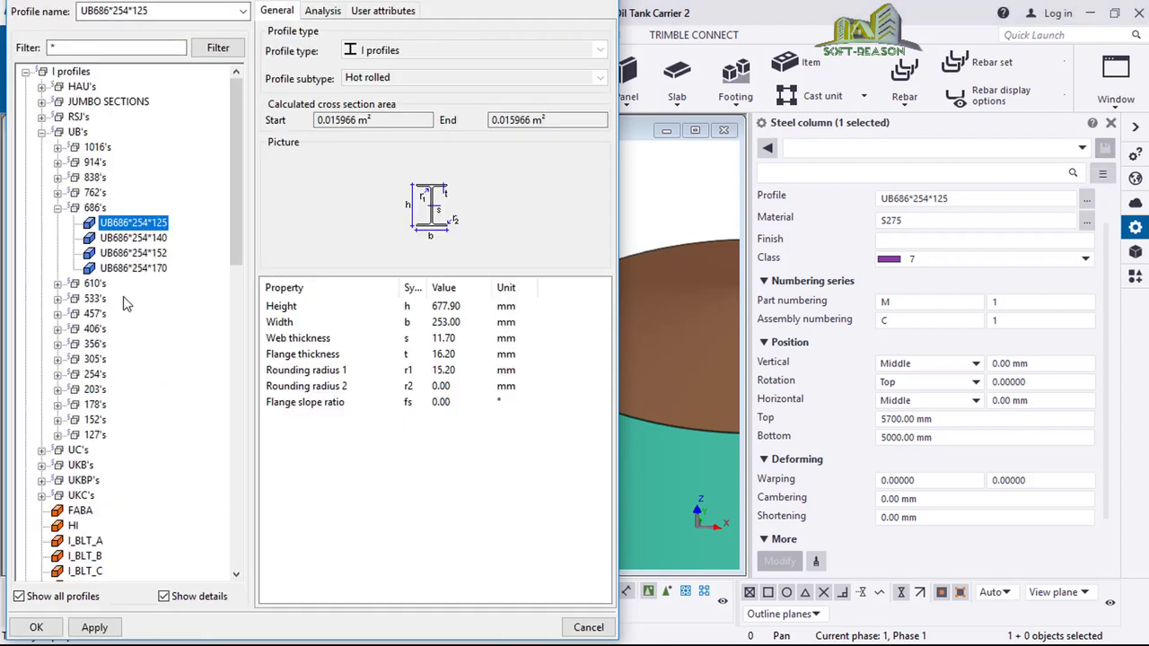
scroll(105, 250, down, 6)
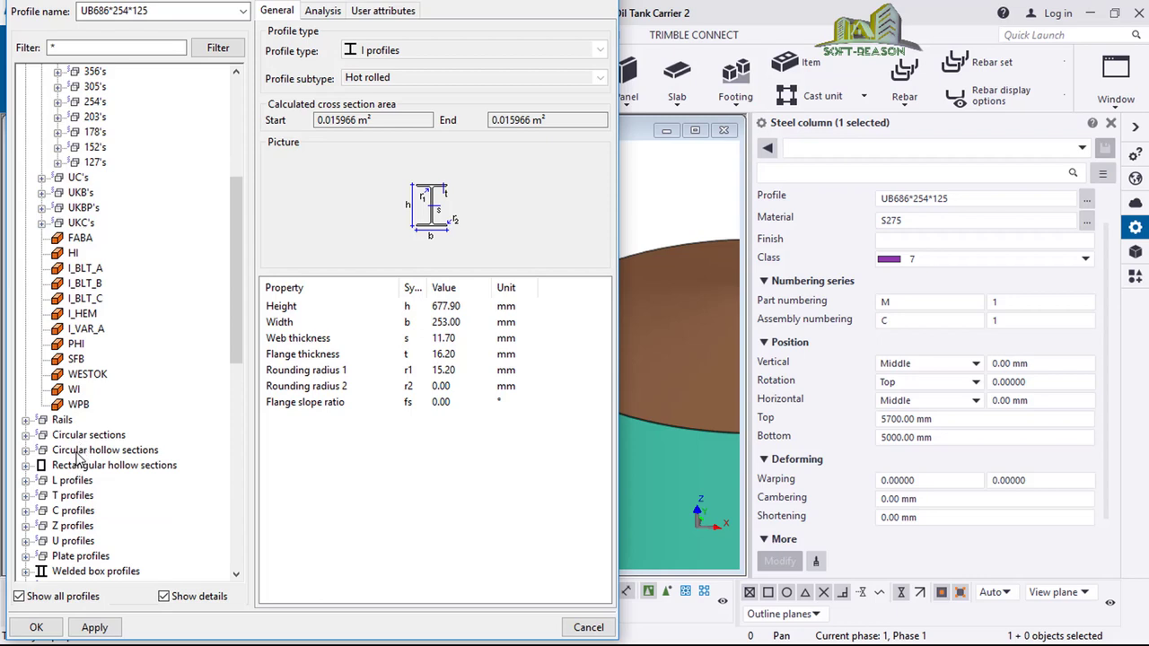
click(79, 454)
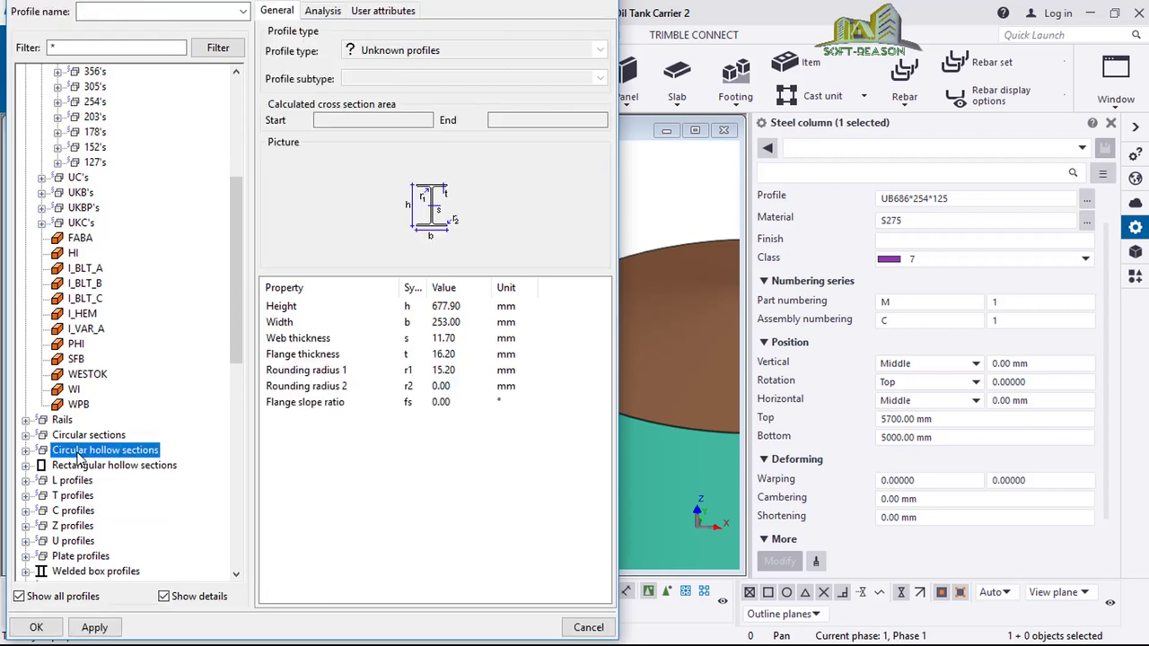
click(26, 451)
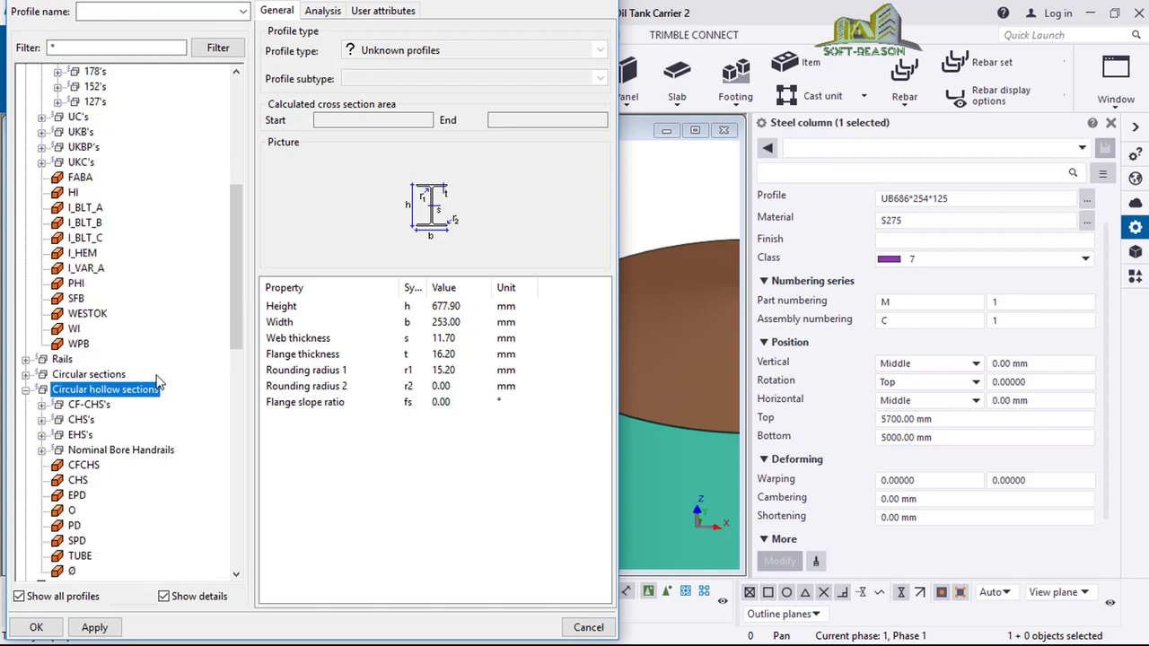
scroll(125, 364, down, 3)
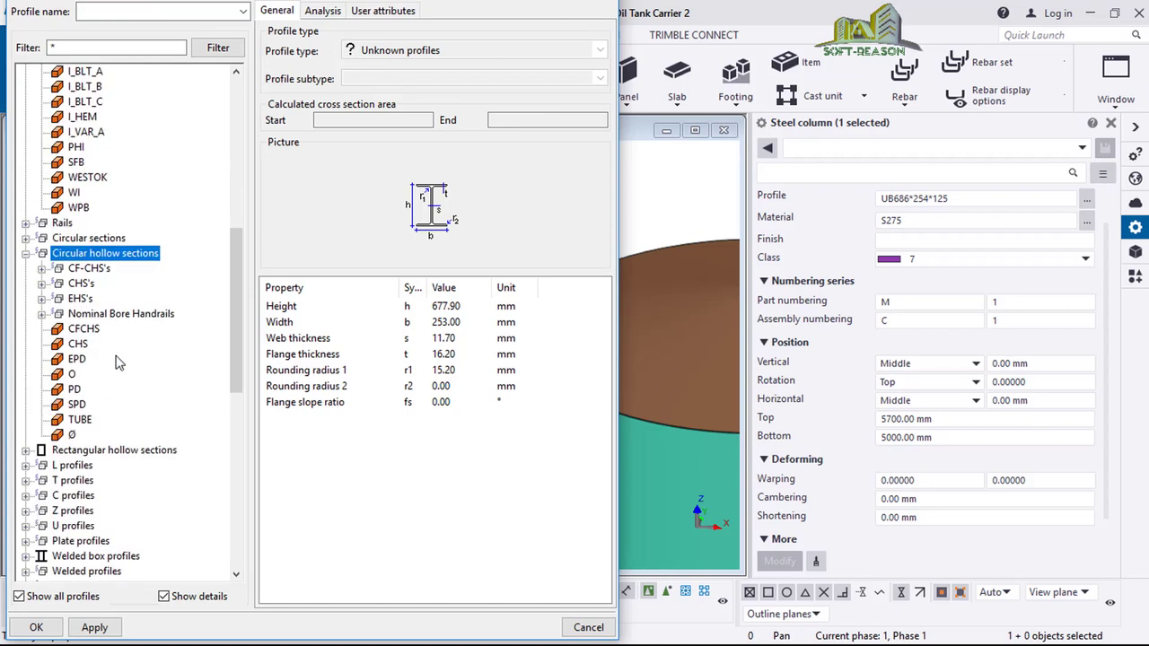
click(81, 422)
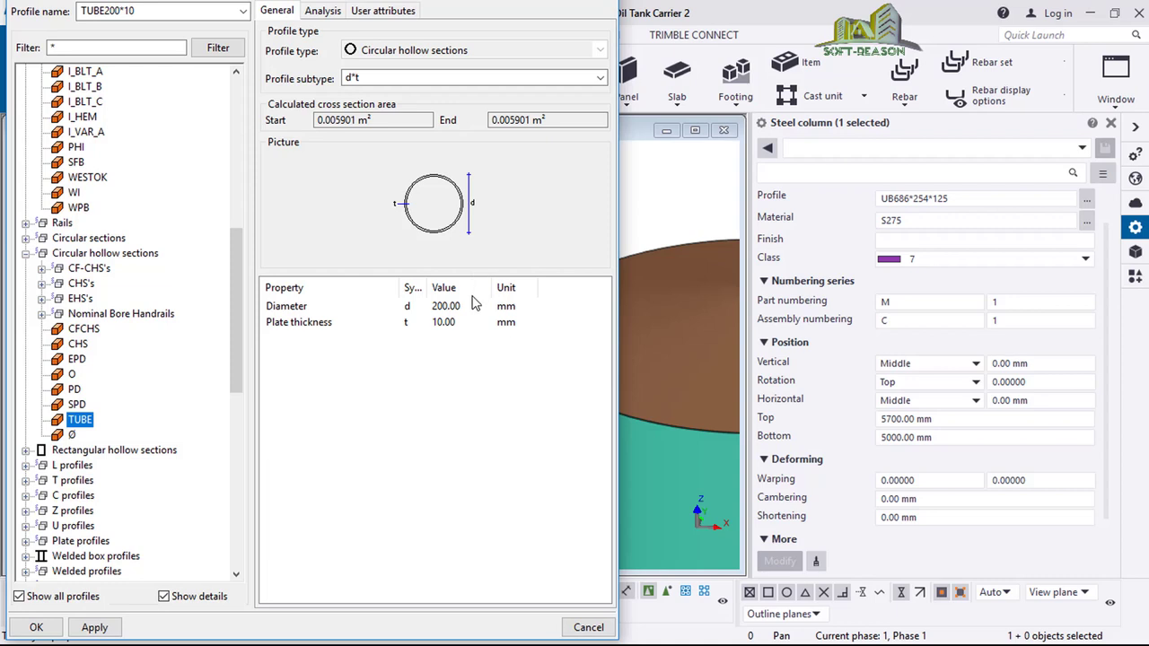
Set the tube profile to 50 mm diameter and 4 mm plate thickness, and apply it to the column on the tank's edge
click(463, 324)
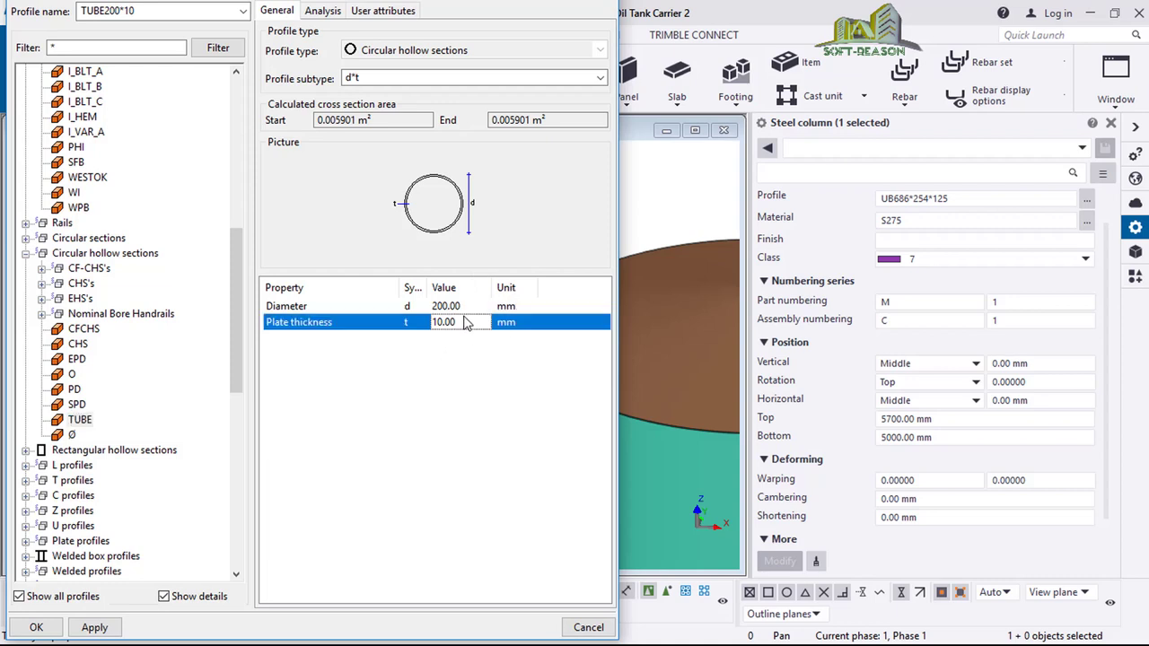
click(466, 307)
double_click(468, 309)
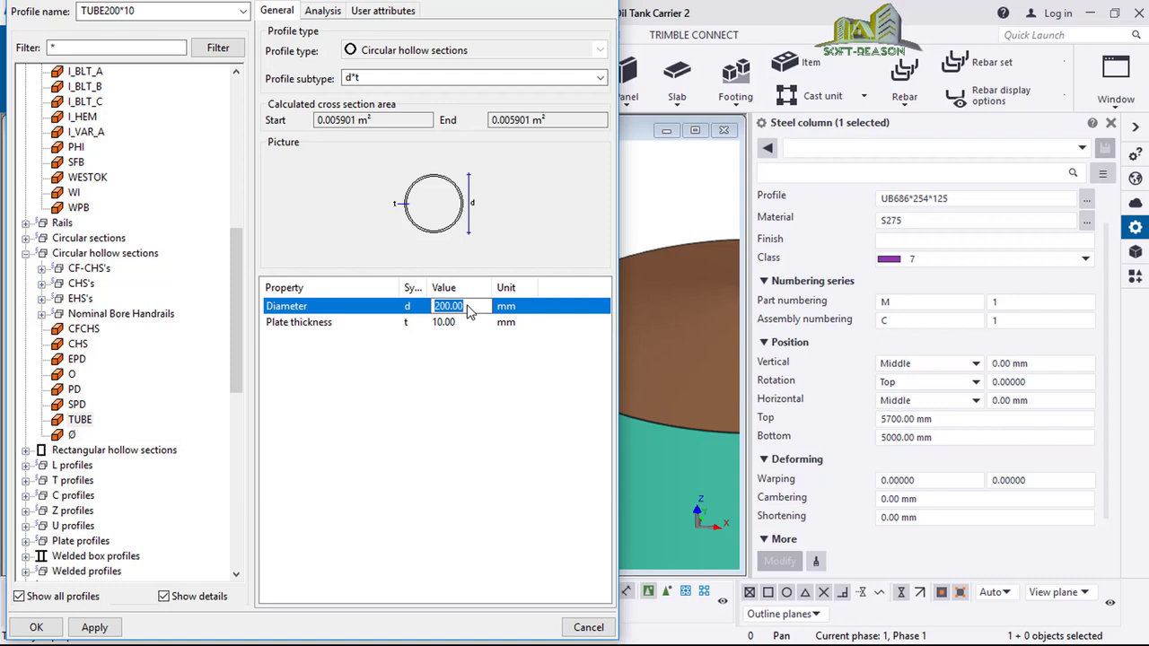
text(50)
click(458, 325)
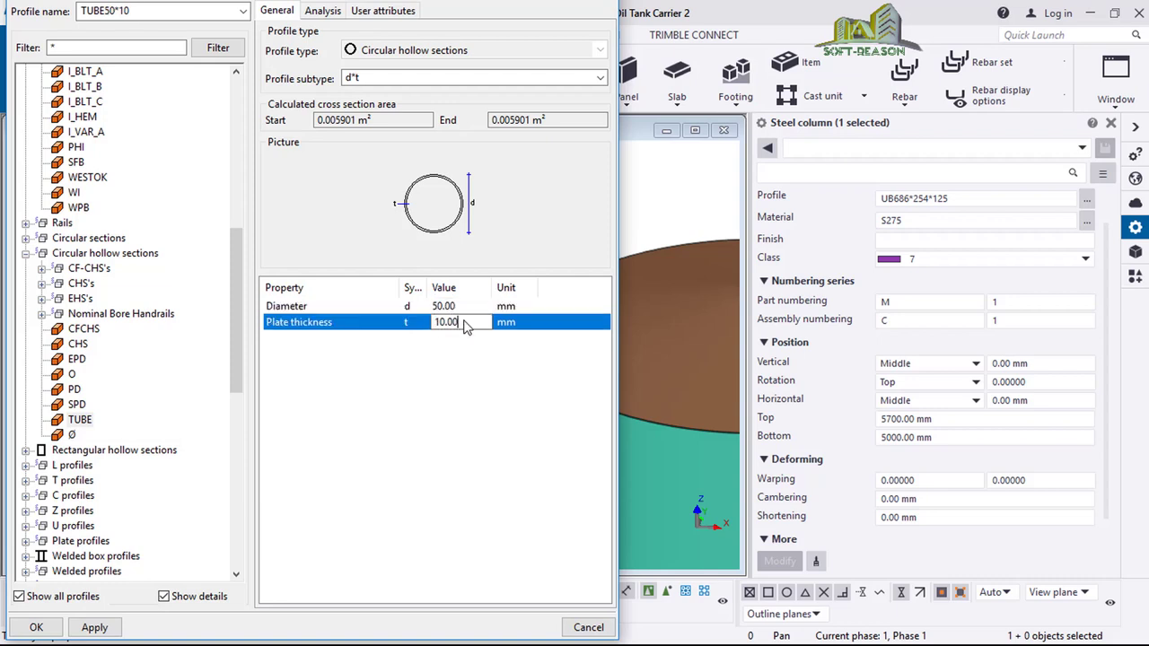
key(shift+Home)
text(4)
click(95, 627)
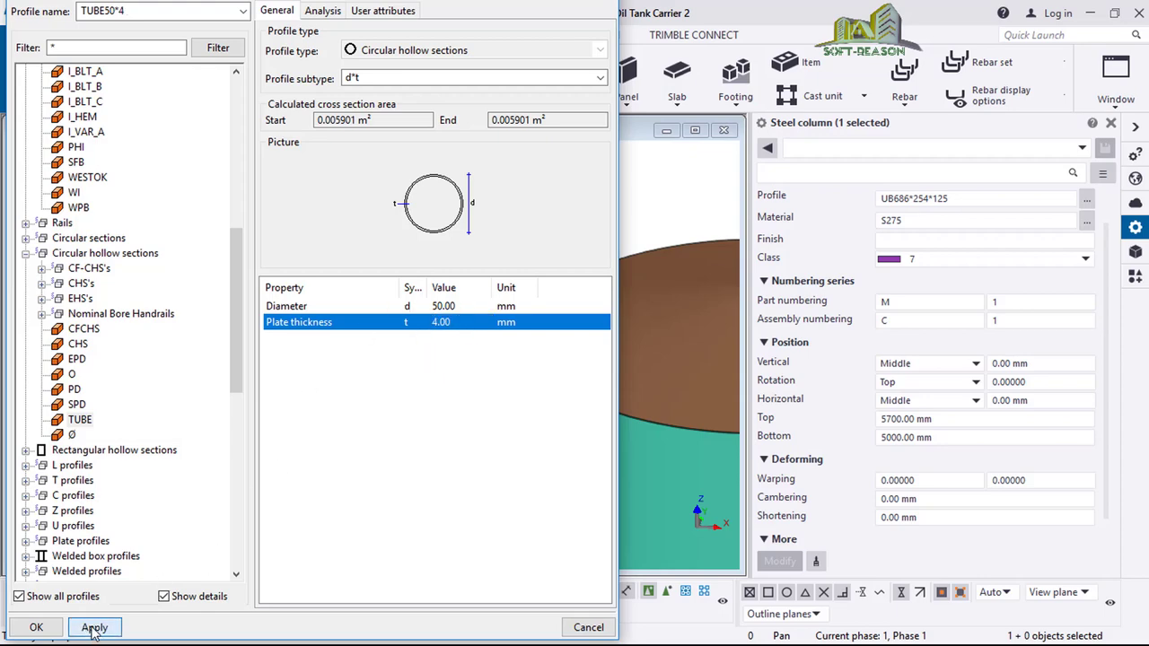
click(36, 627)
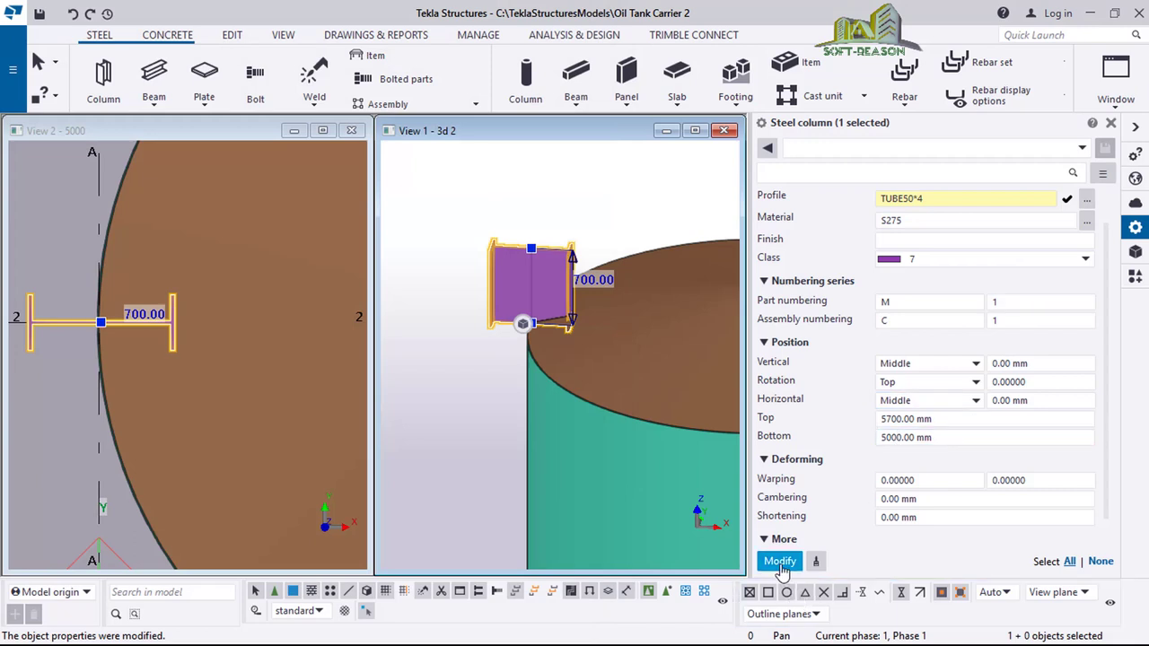
click(779, 562)
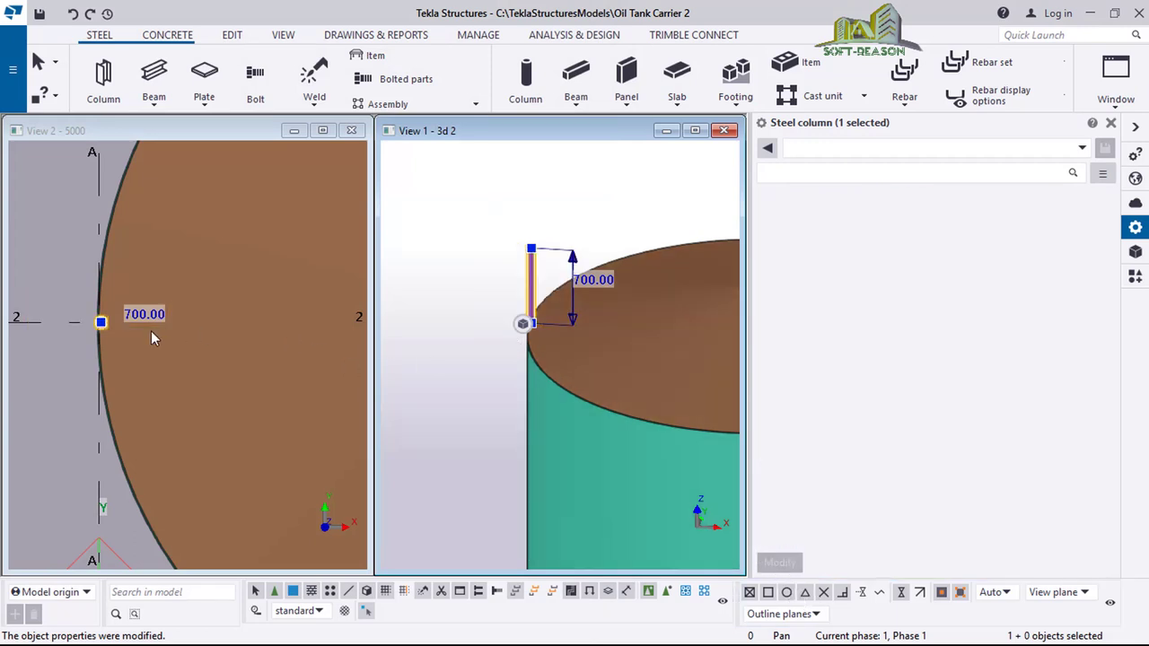
Move the tube post 20 mm inward from the tank's edge along grid line 2 in the 5000 plan view
click(97, 321)
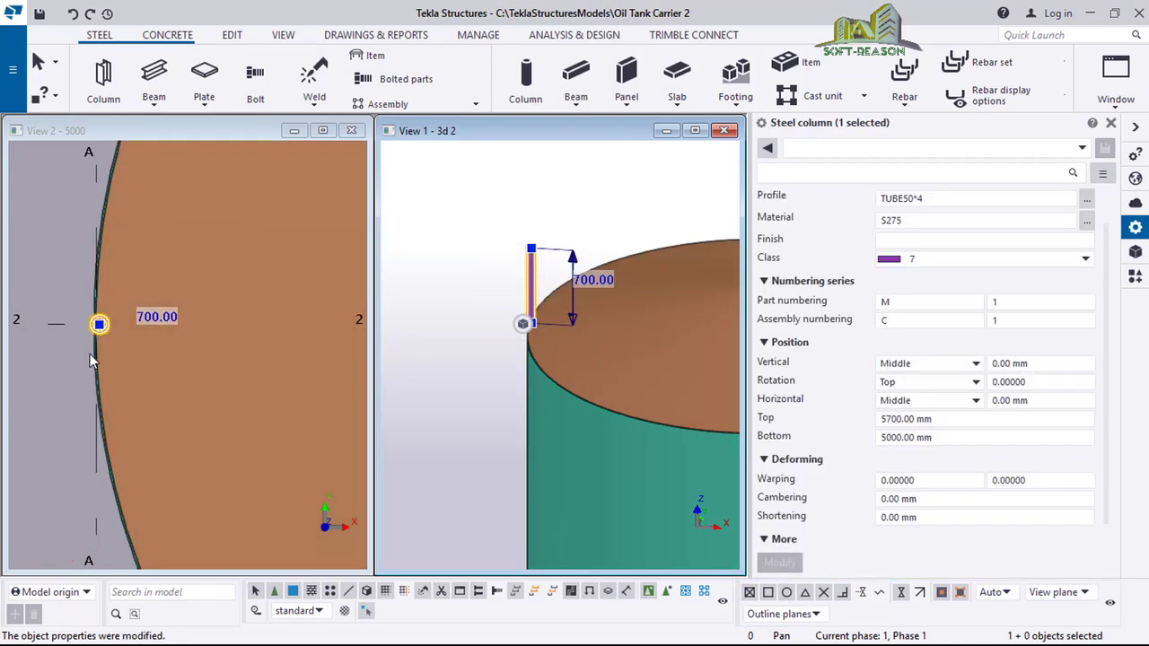
scroll(97, 323, up, 6)
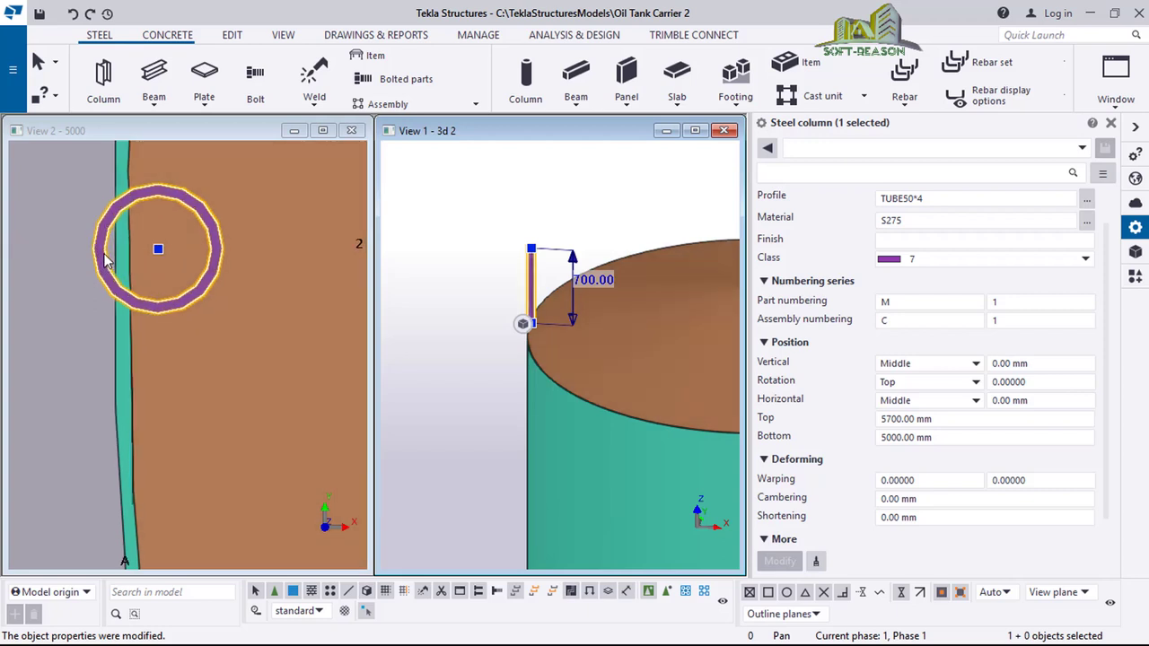
scroll(104, 262, up, 1)
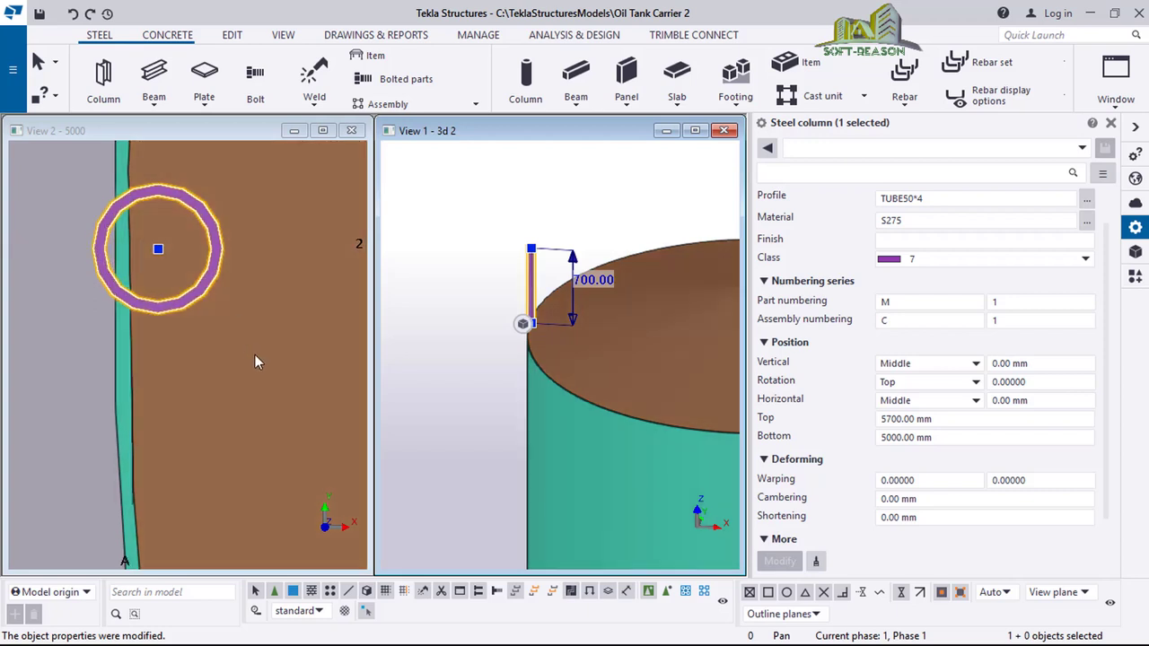
scroll(255, 361, down, 3)
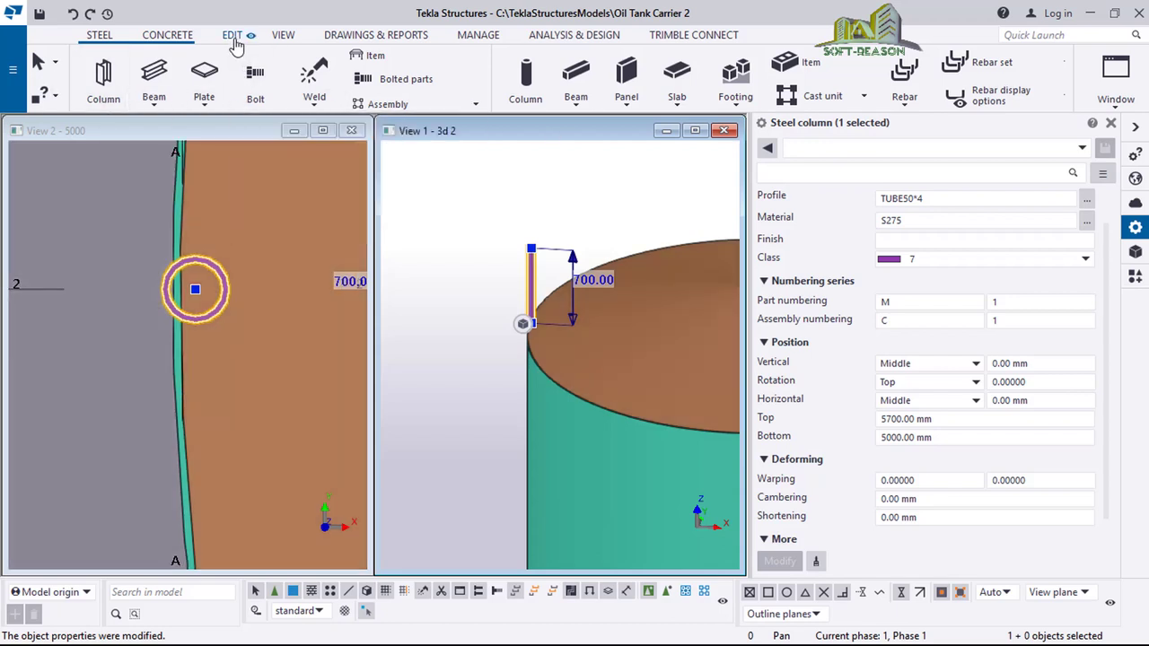
right_click(95, 232)
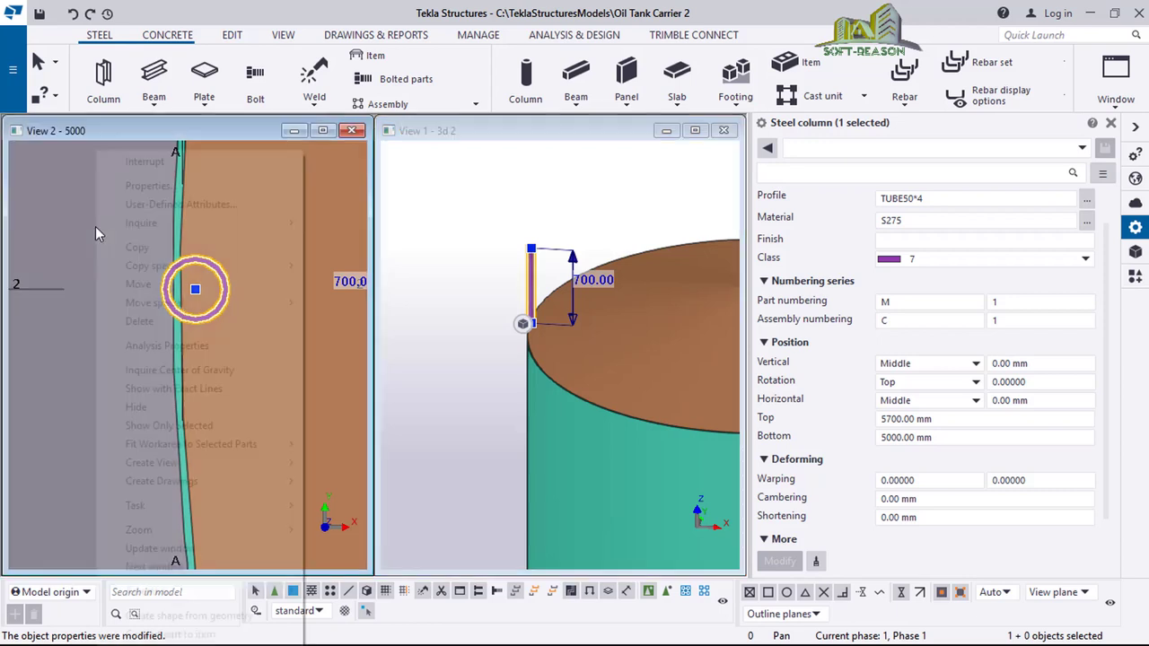
click(143, 284)
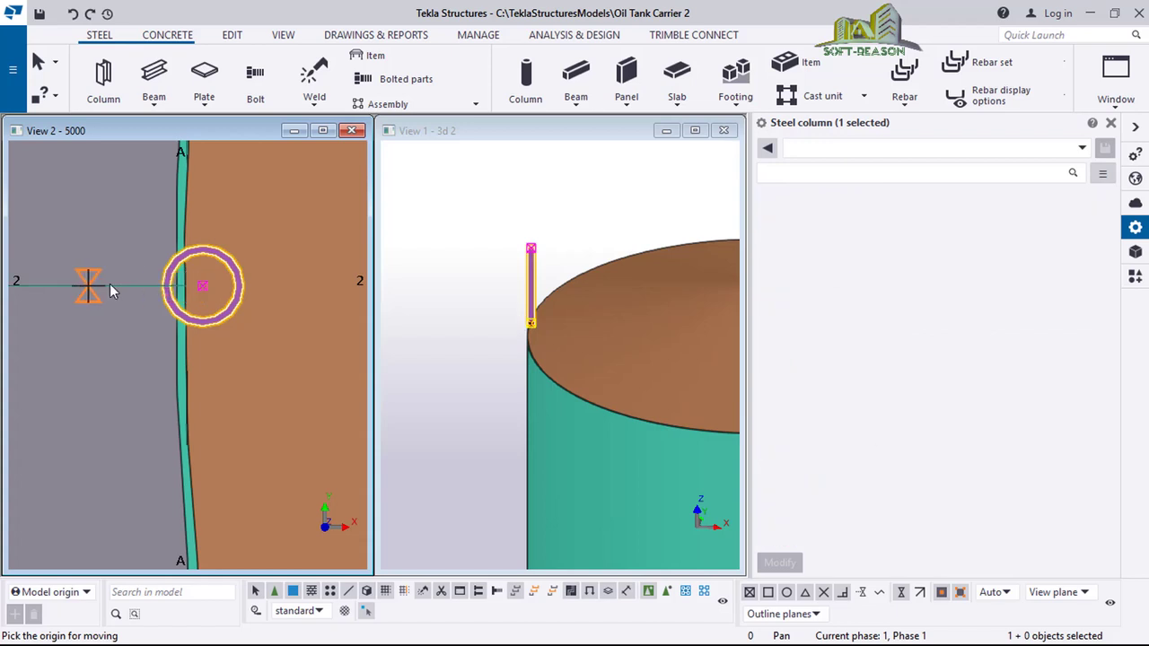
click(112, 283)
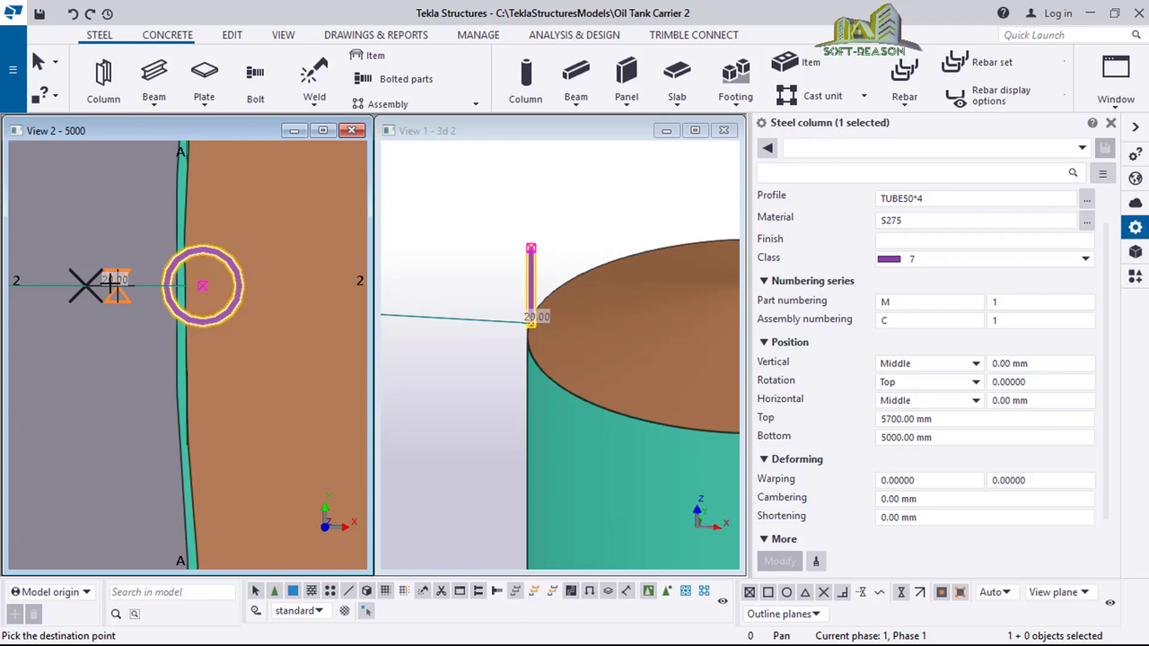
text(20)
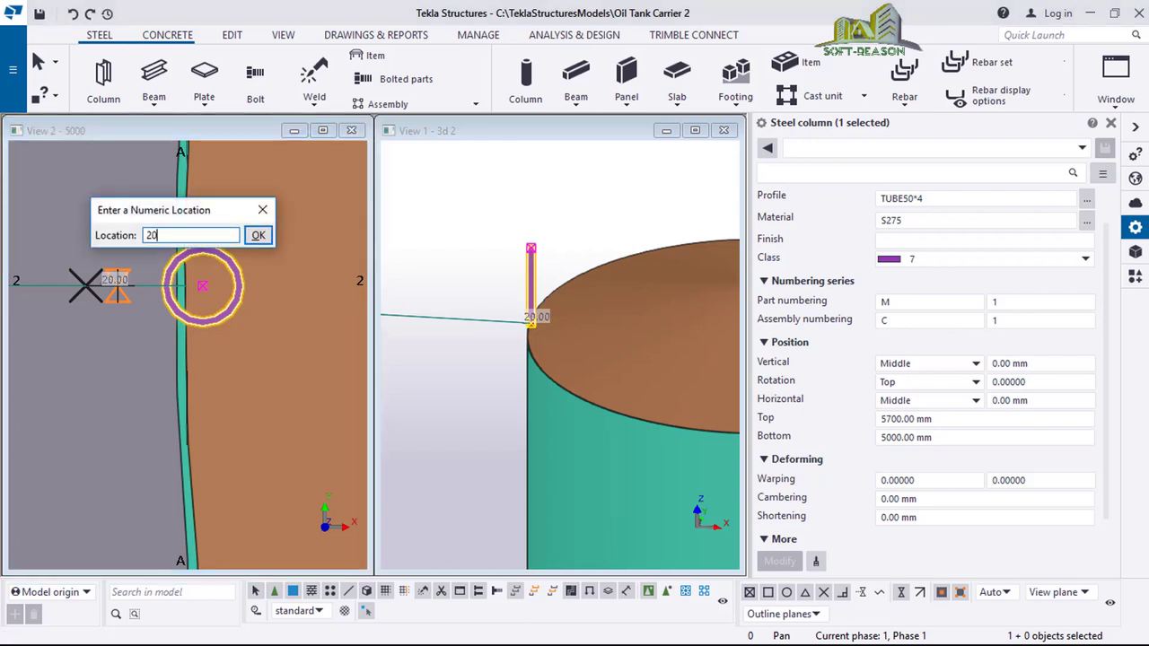
key(Return)
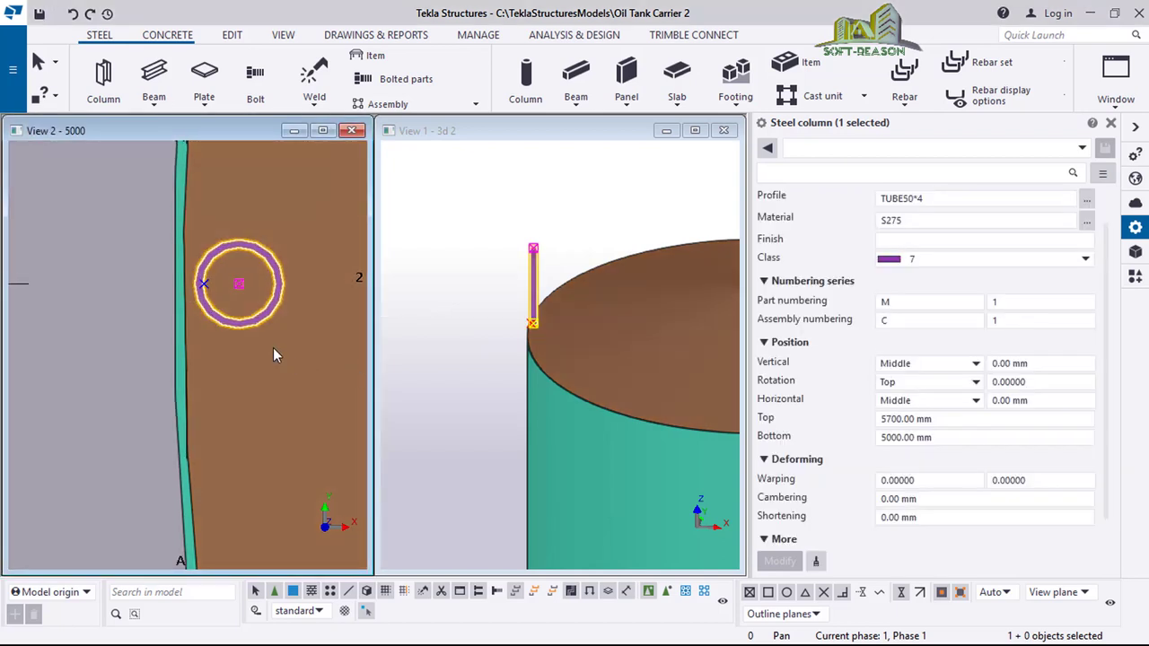
Move the tube post about 5 mm back outward along grid line 2 toward the tank's edge
scroll(232, 327, up, 1)
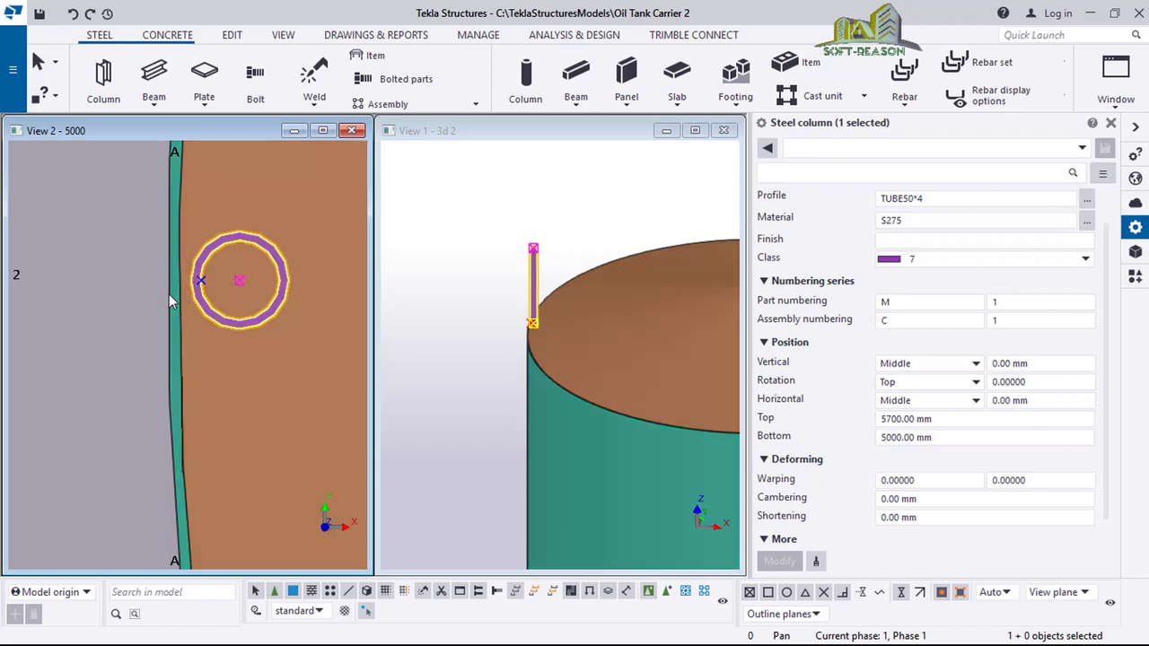
right_click(81, 176)
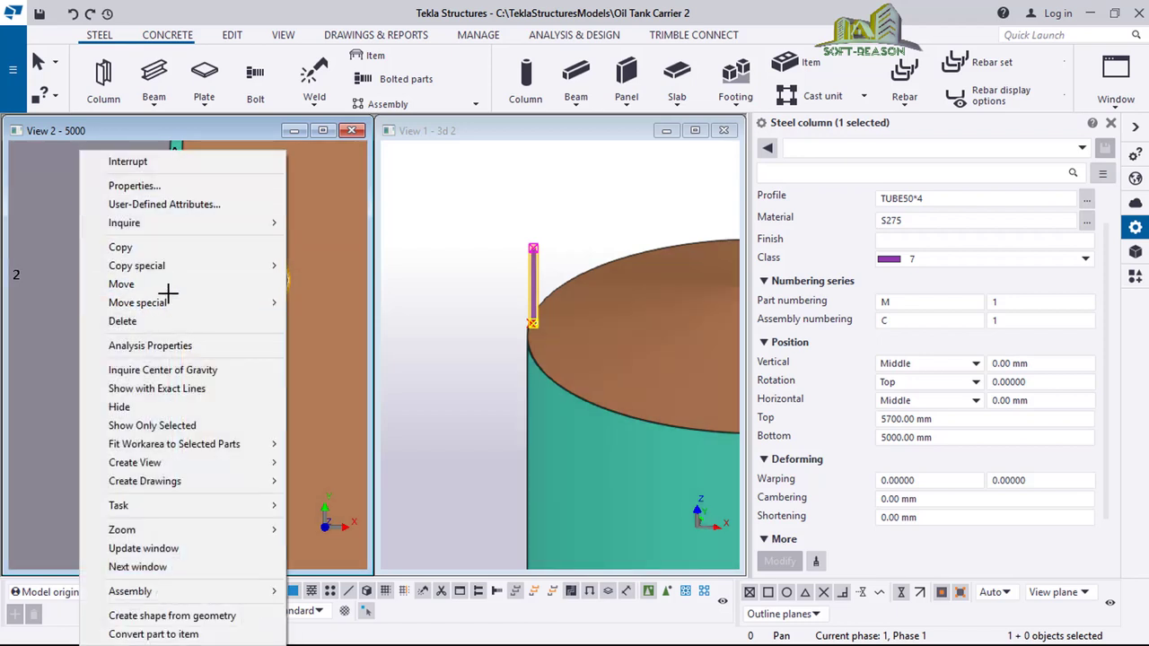
click(127, 283)
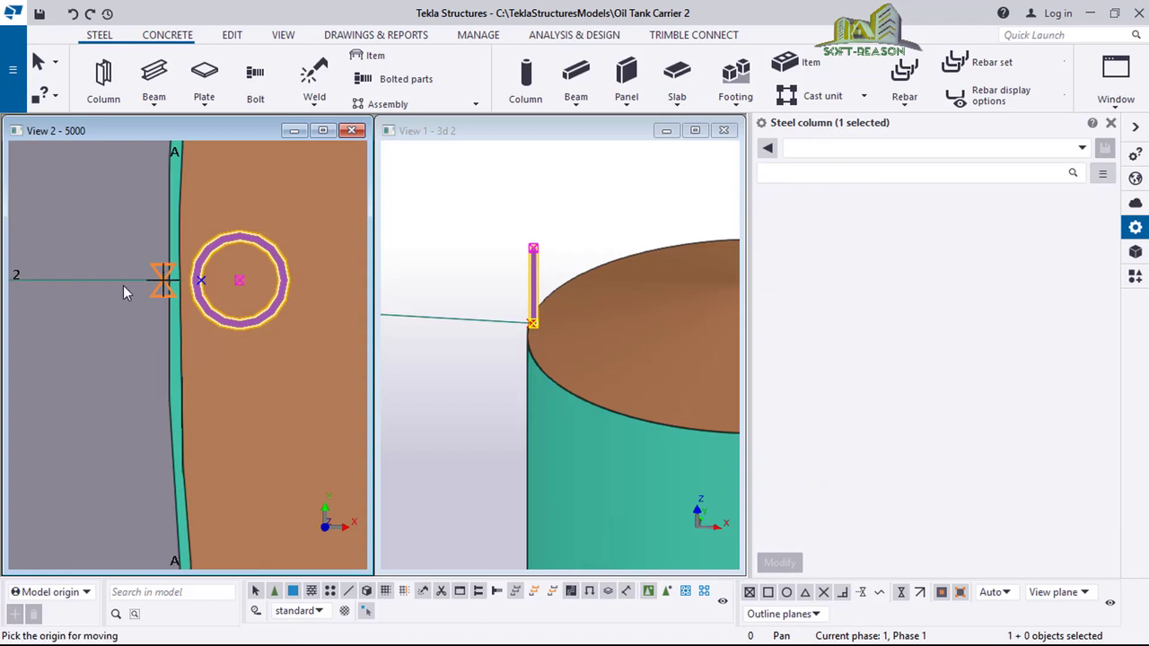
click(120, 285)
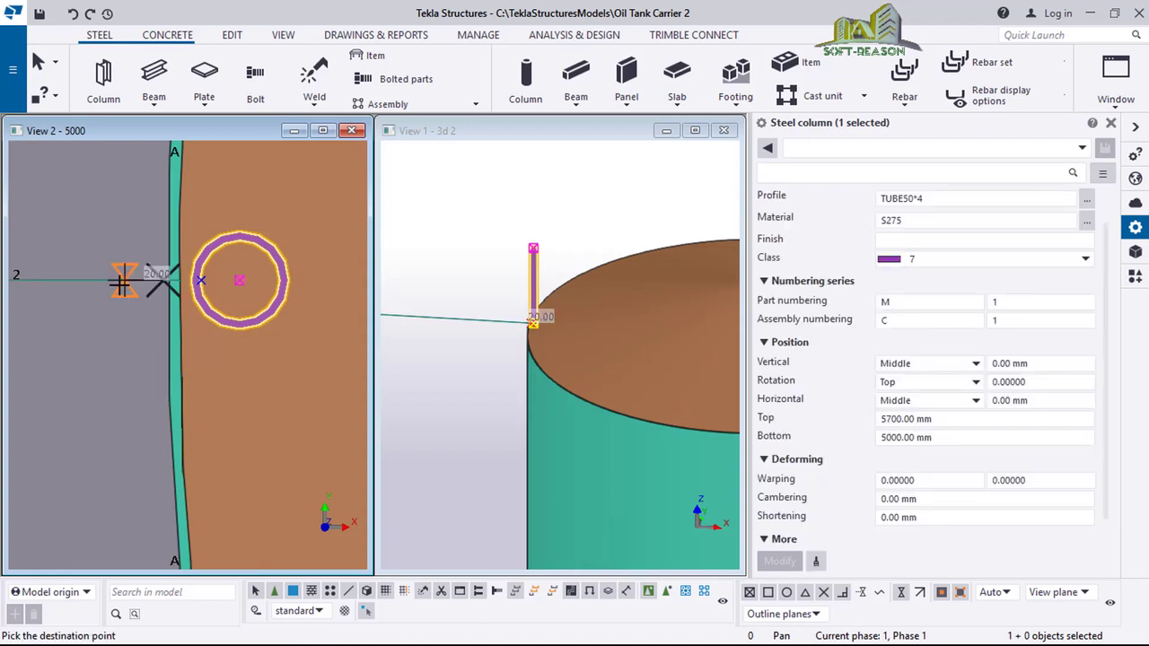
text(50)
key(Return)
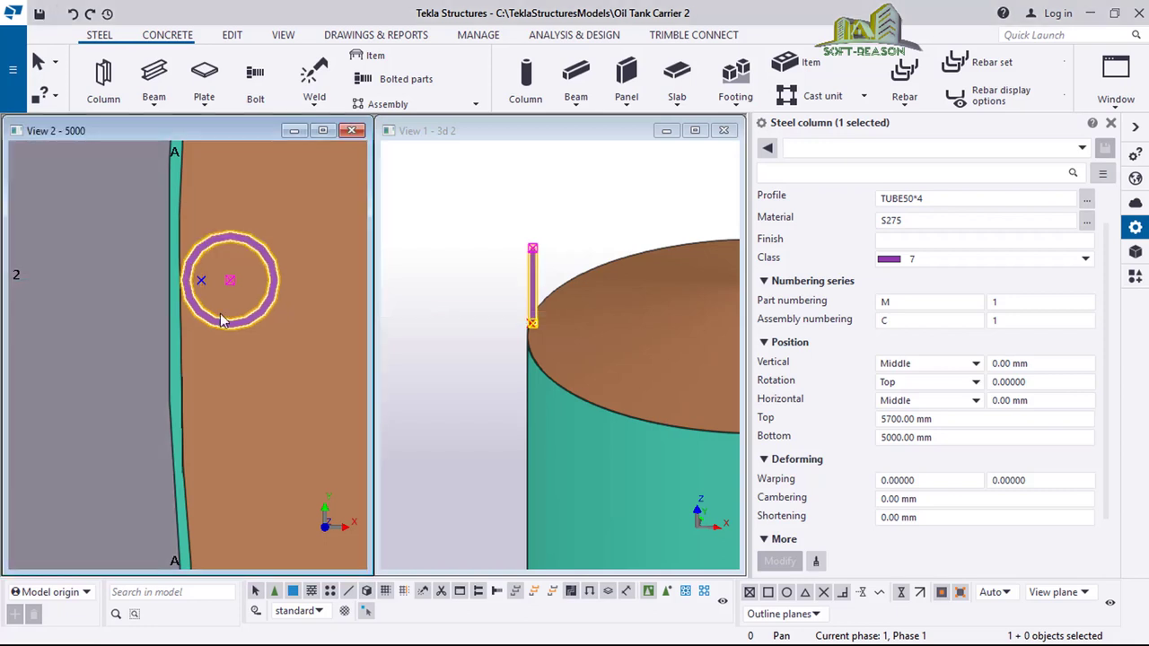
Examine the post's position on the tank's roof edge in the plan and 3D views
scroll(144, 308, down, 3)
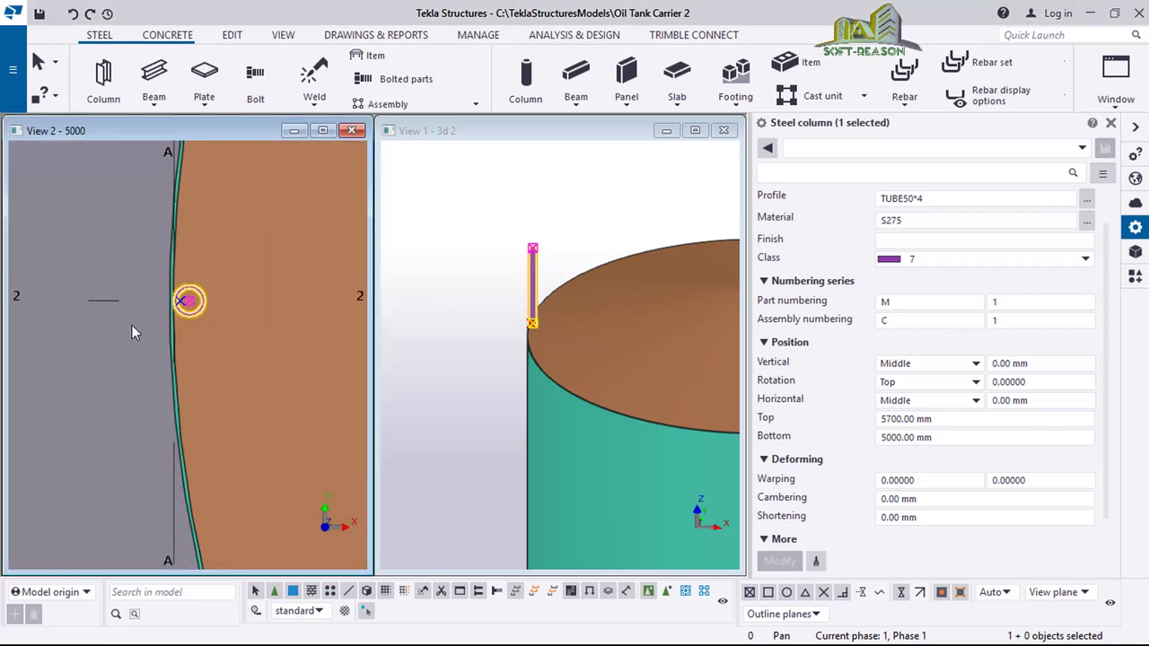
scroll(131, 241, down, 1)
scroll(115, 256, down, 1)
scroll(124, 364, down, 3)
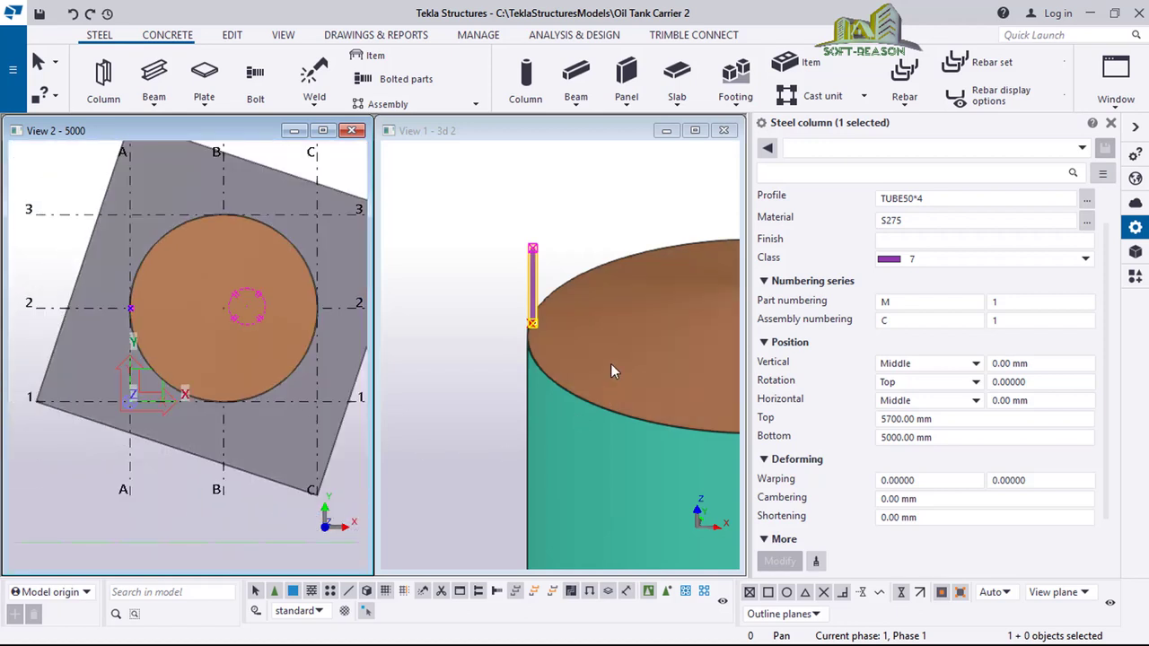
scroll(480, 272, down, 1)
click(539, 270)
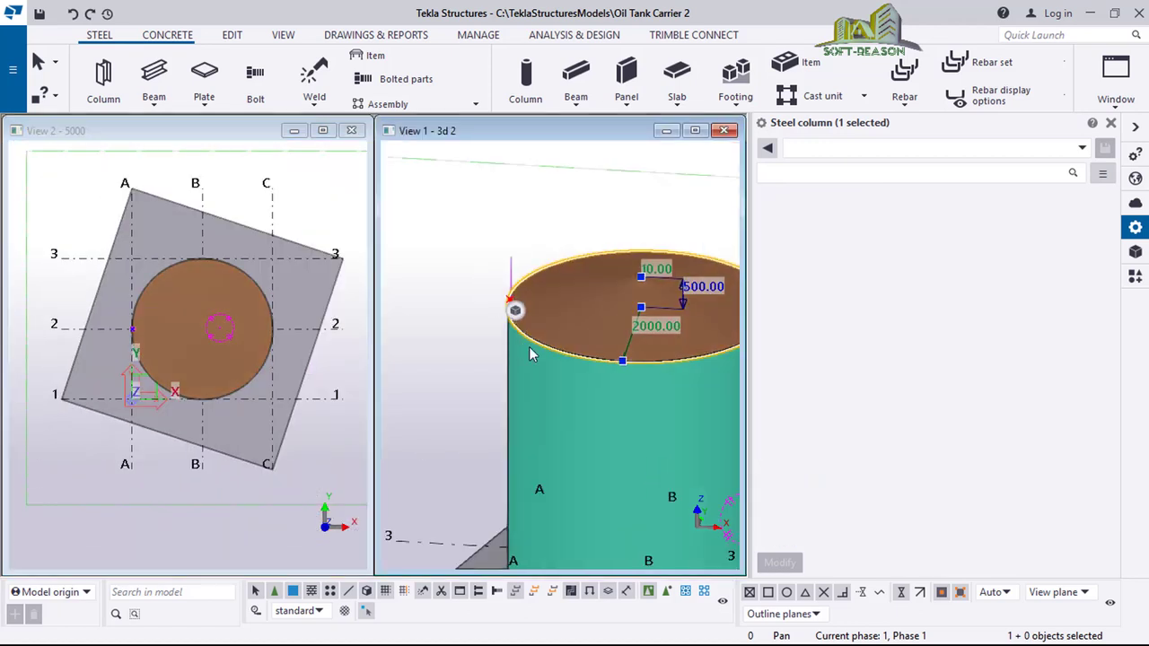
scroll(465, 266, down, 2)
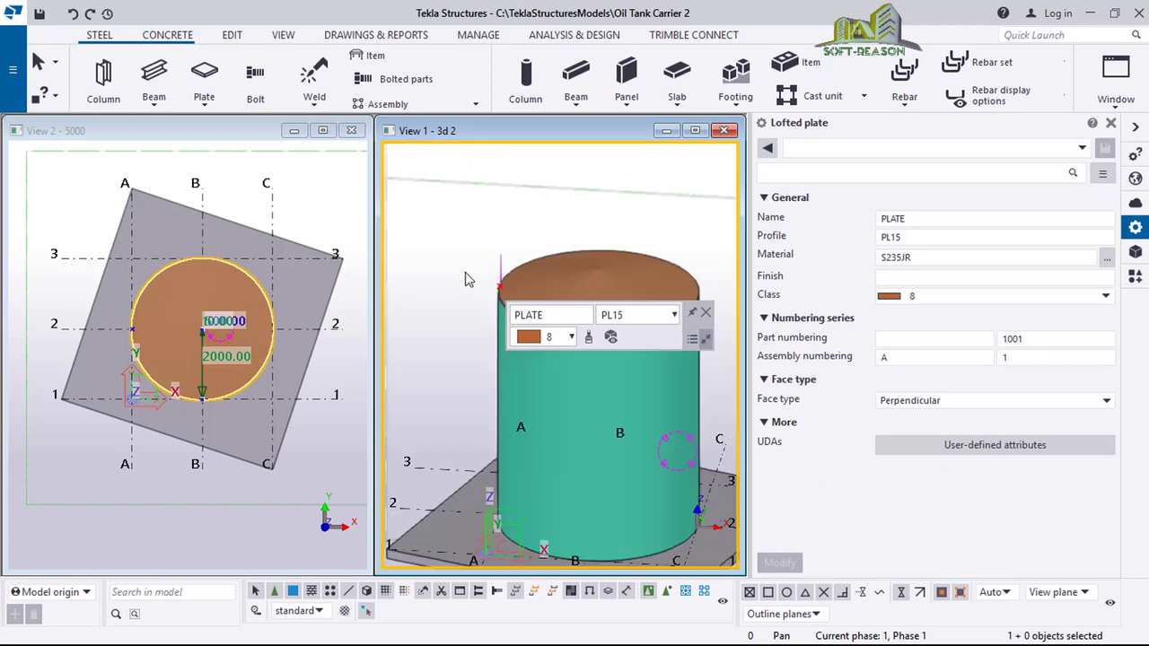
key(Escape)
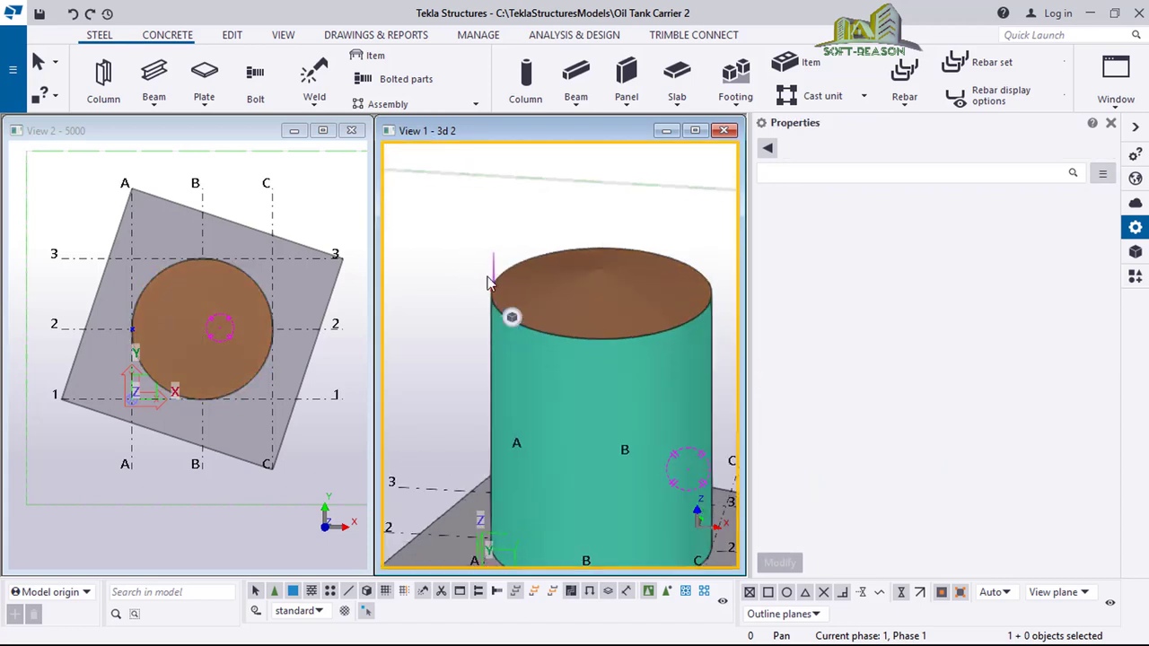
scroll(504, 291, down, 1)
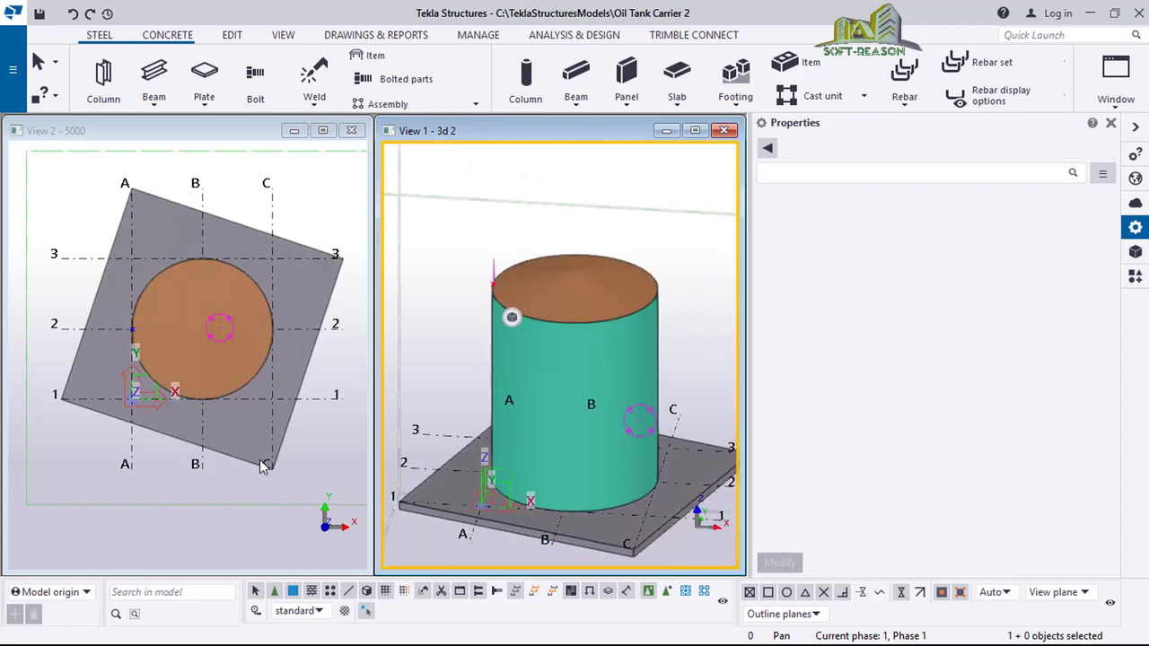
Start a rotated copy of the tube post on the tank's edge, with the rotation origin at the tank's centre
scroll(229, 334, up, 1)
scroll(148, 359, up, 1)
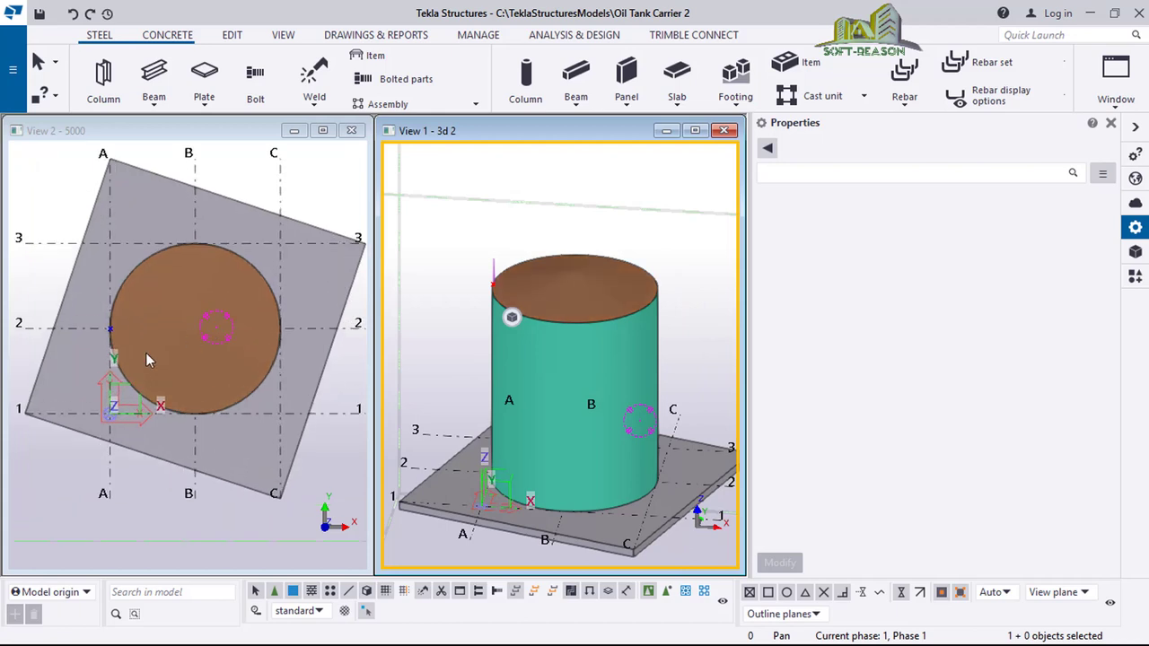
scroll(123, 325, up, 1)
scroll(108, 332, up, 1)
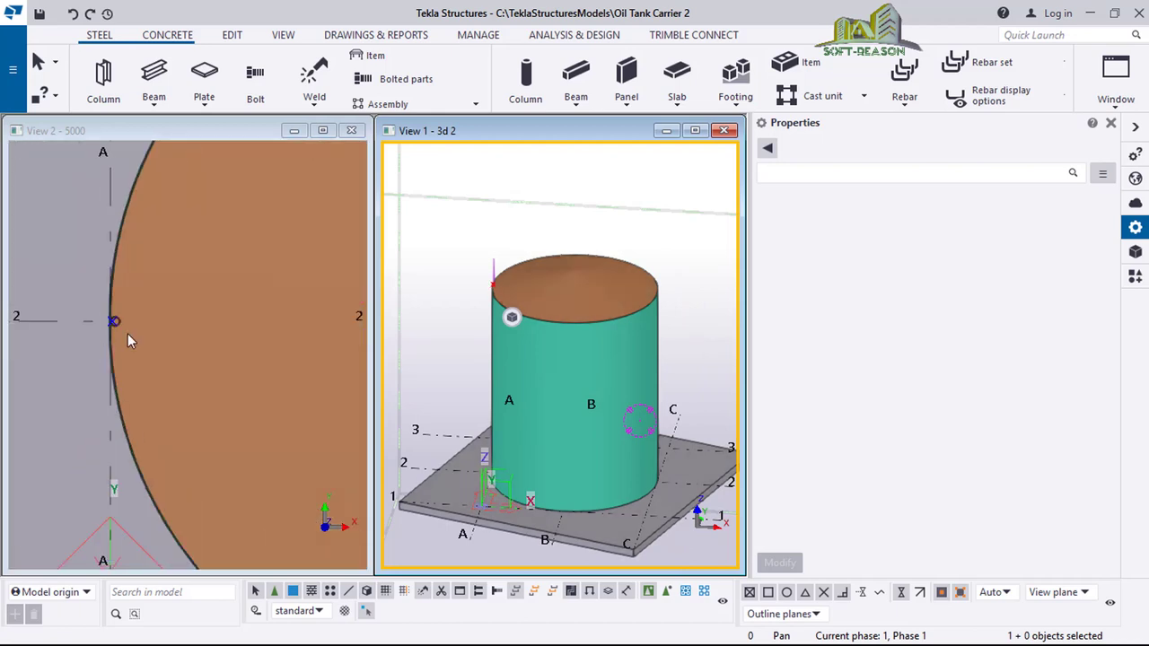
scroll(121, 328, up, 1)
scroll(119, 321, up, 1)
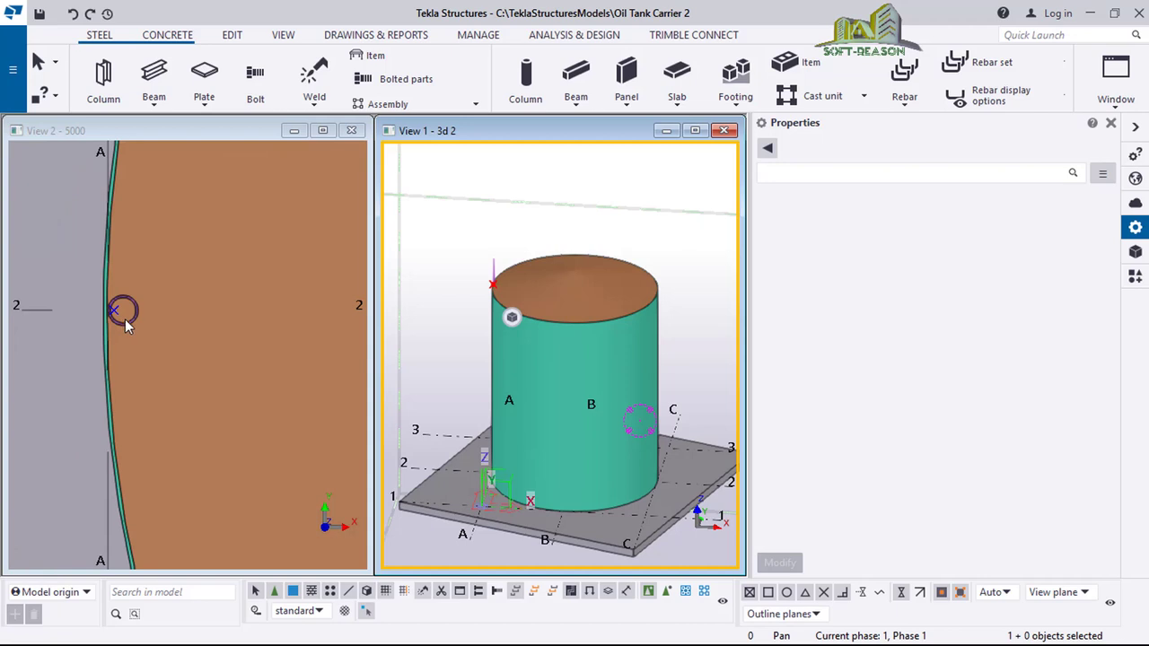
click(128, 328)
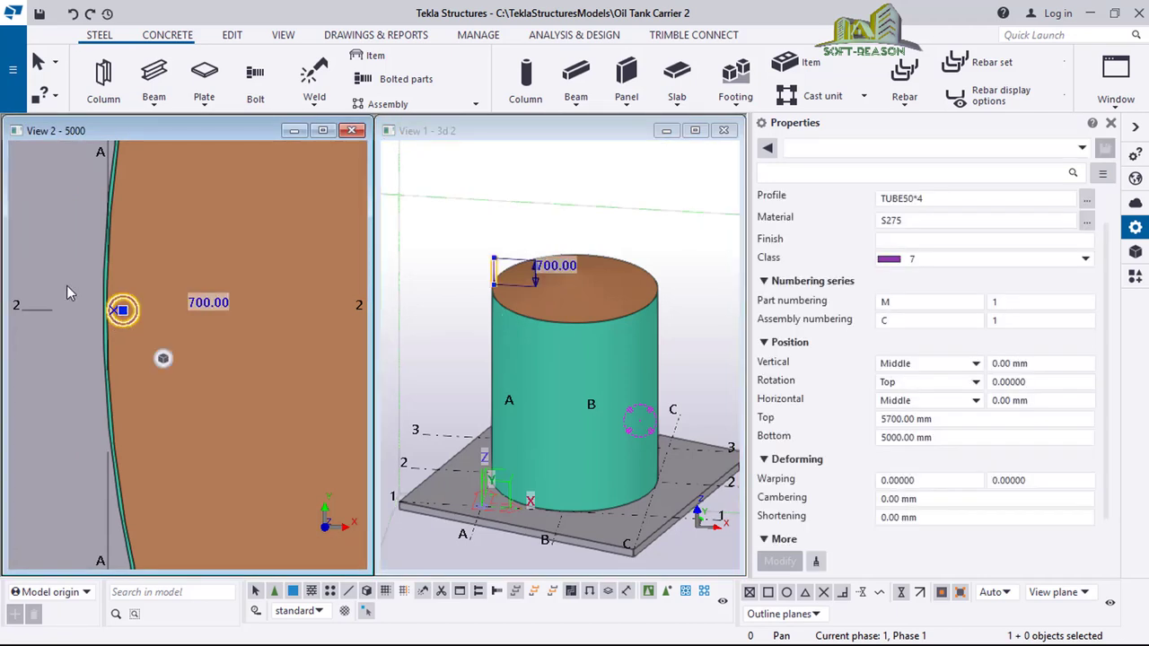
scroll(59, 257, down, 1)
scroll(61, 240, down, 4)
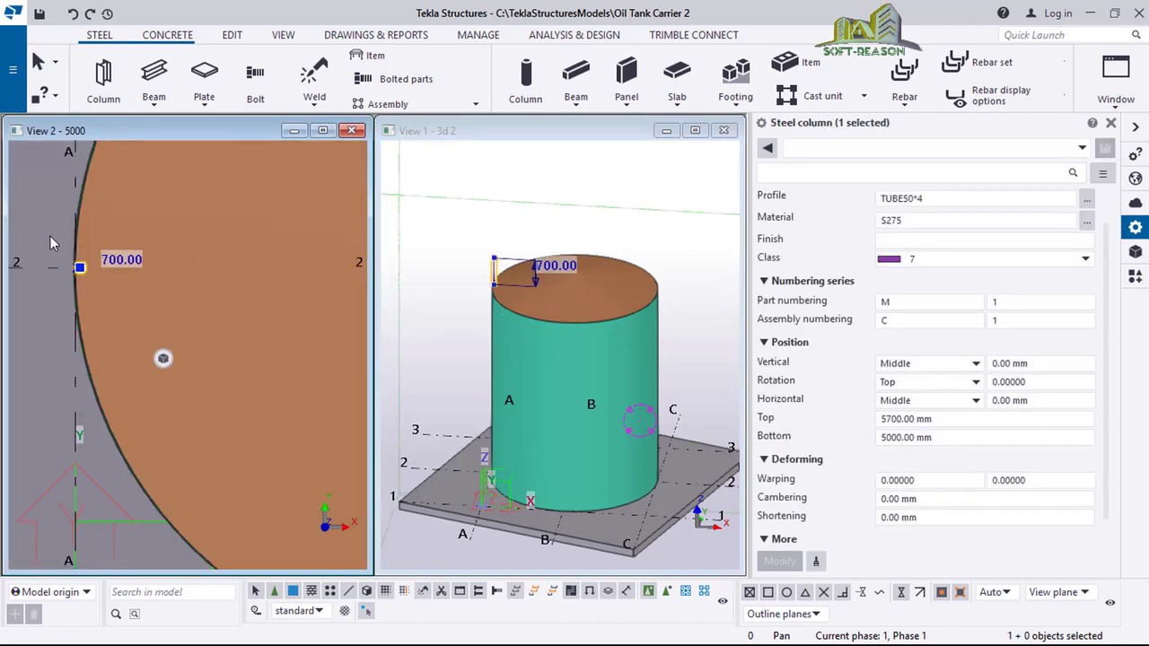
scroll(72, 381, down, 4)
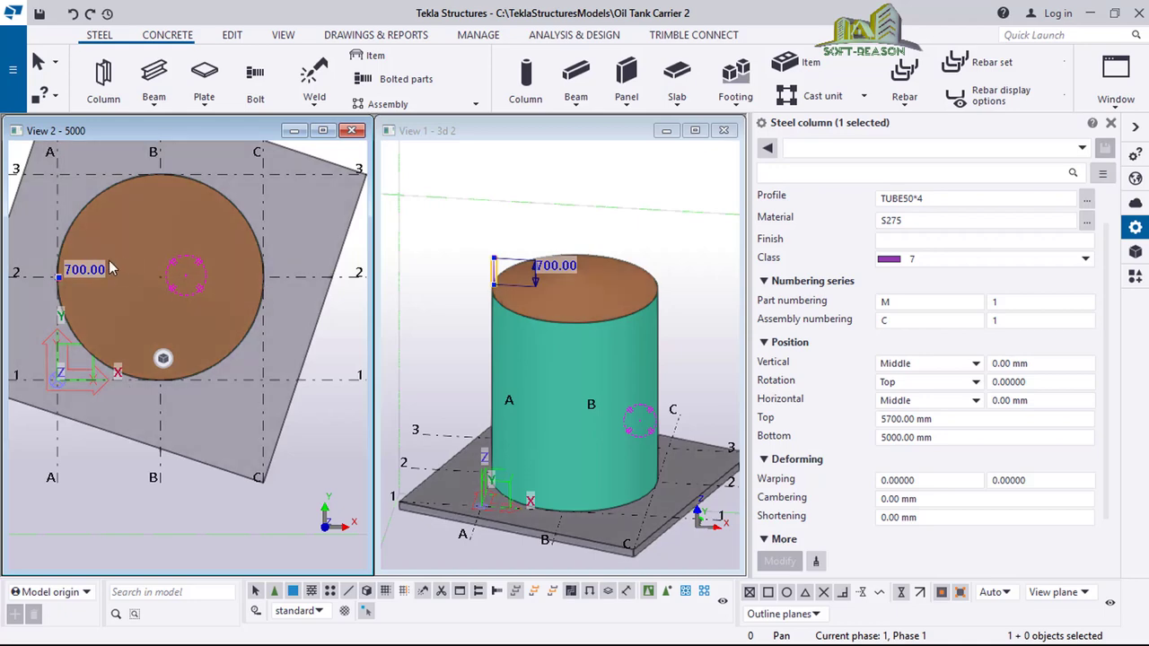
scroll(52, 272, up, 1)
scroll(24, 272, up, 3)
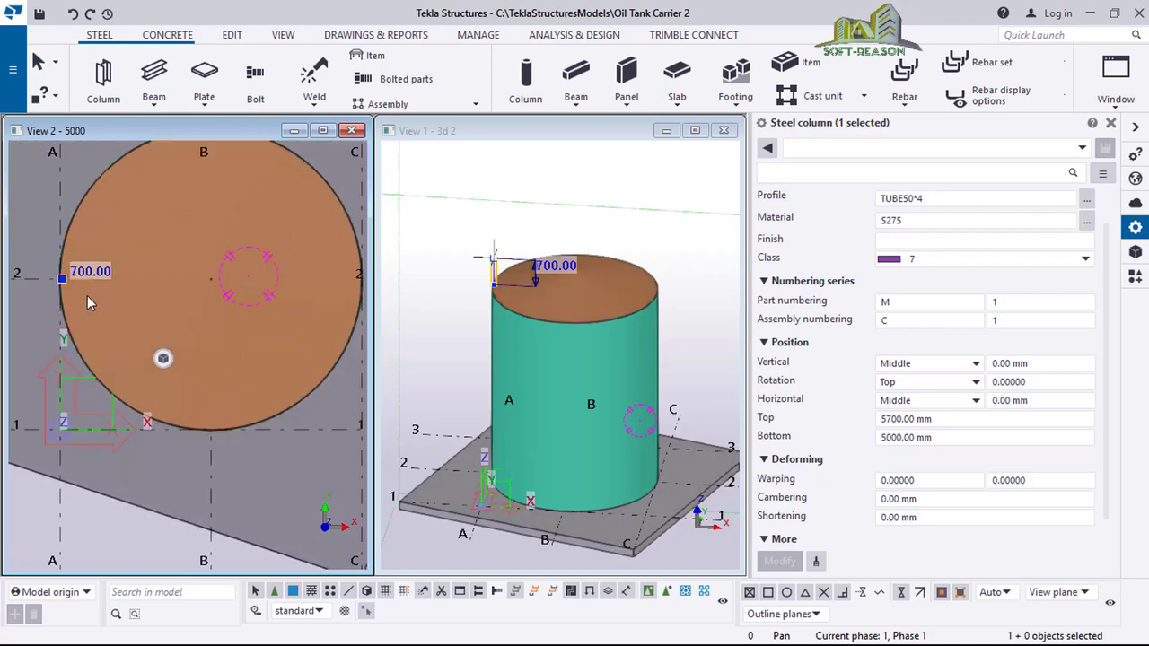
right_click(65, 219)
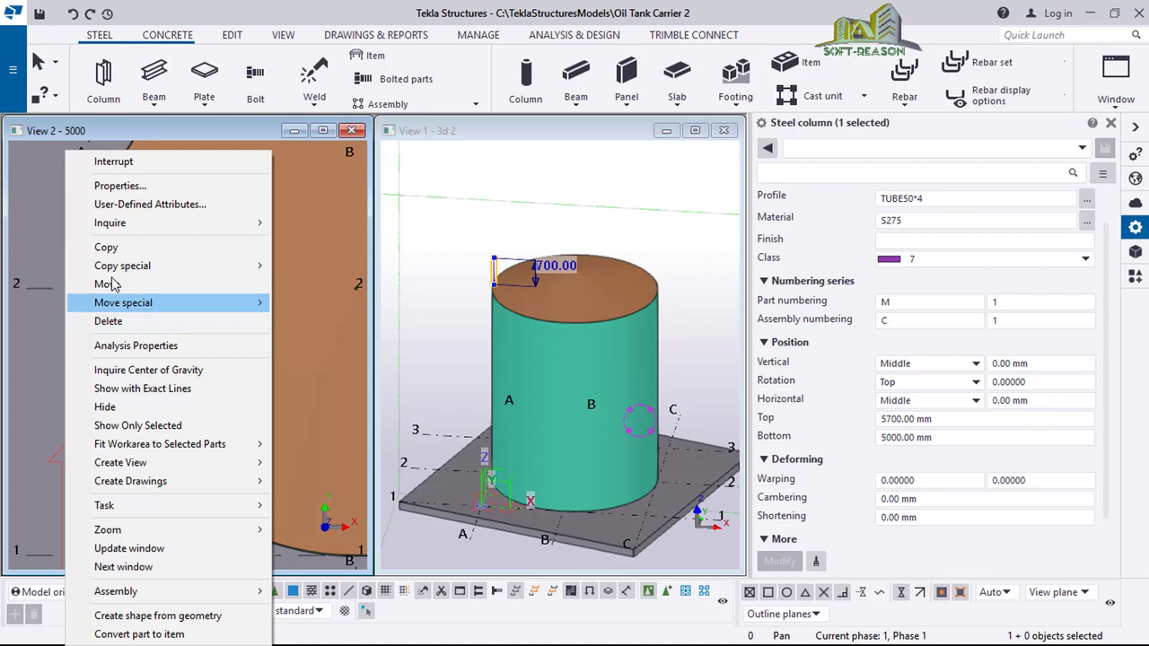
mouse_move(133, 271)
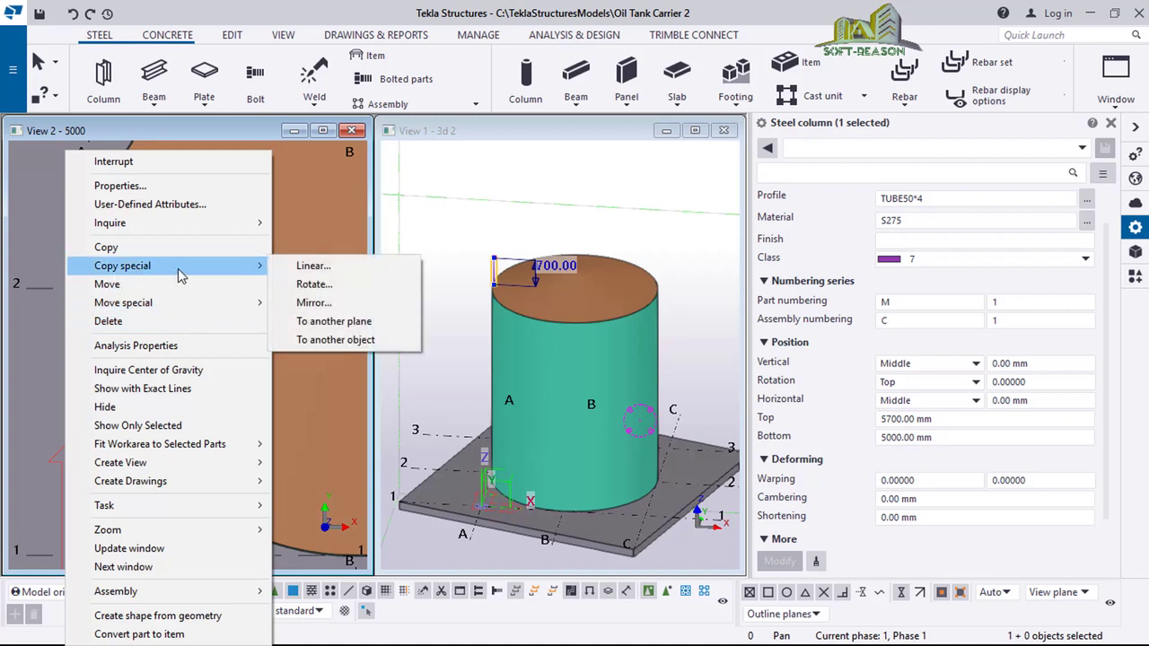
click(314, 284)
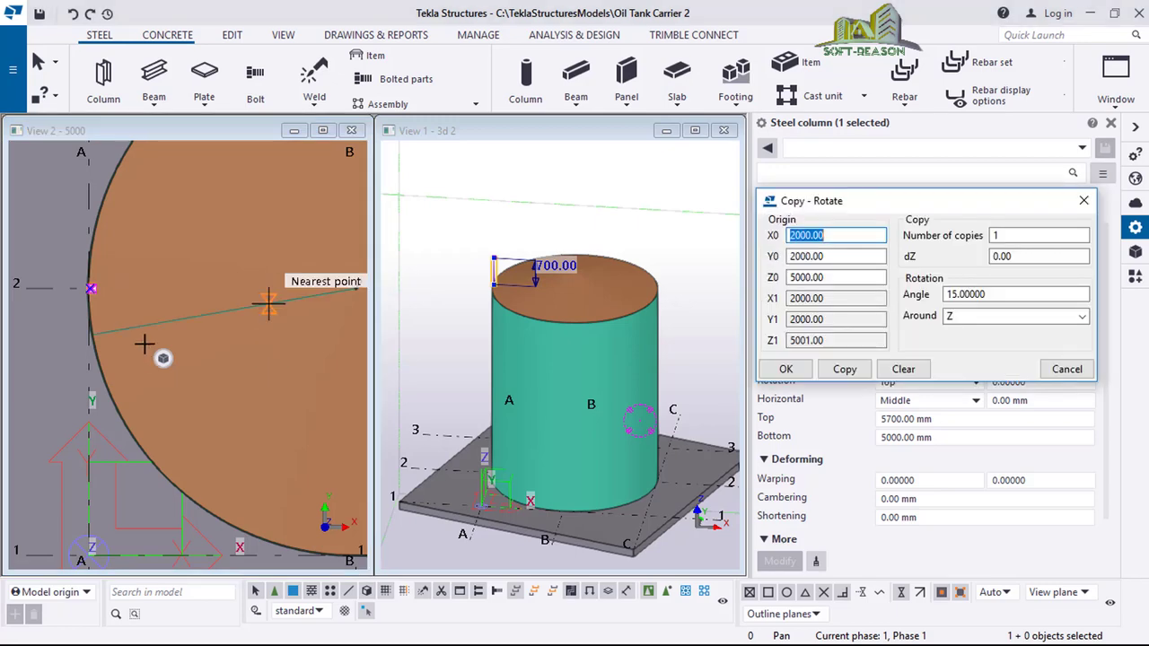
scroll(69, 341, down, 2)
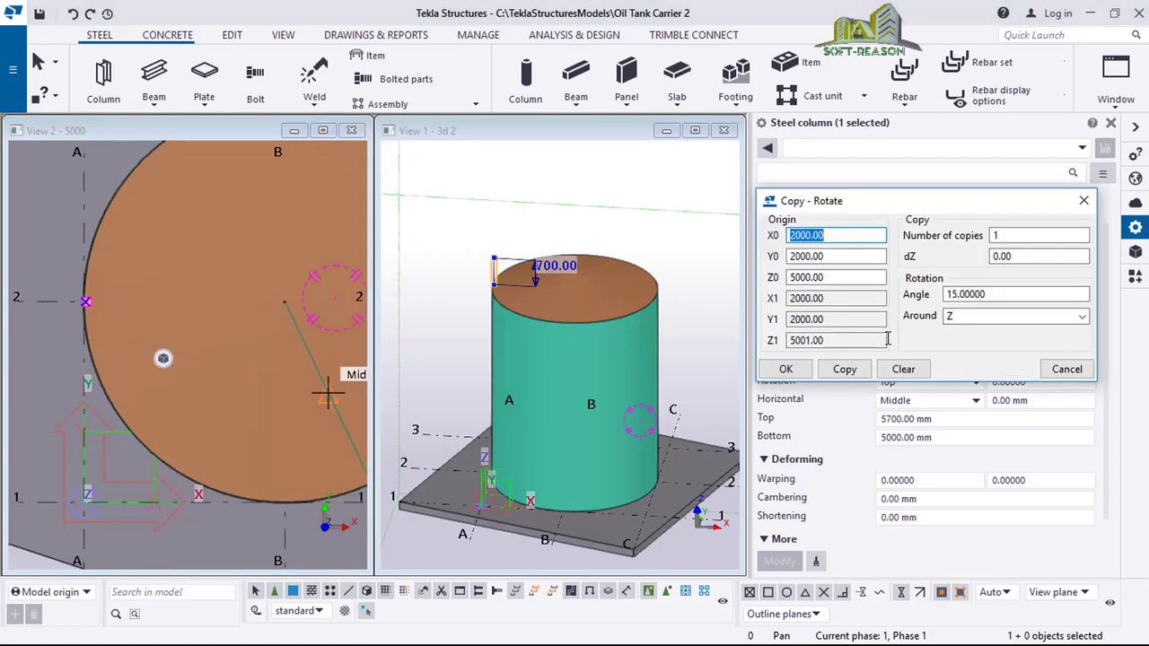
click(901, 369)
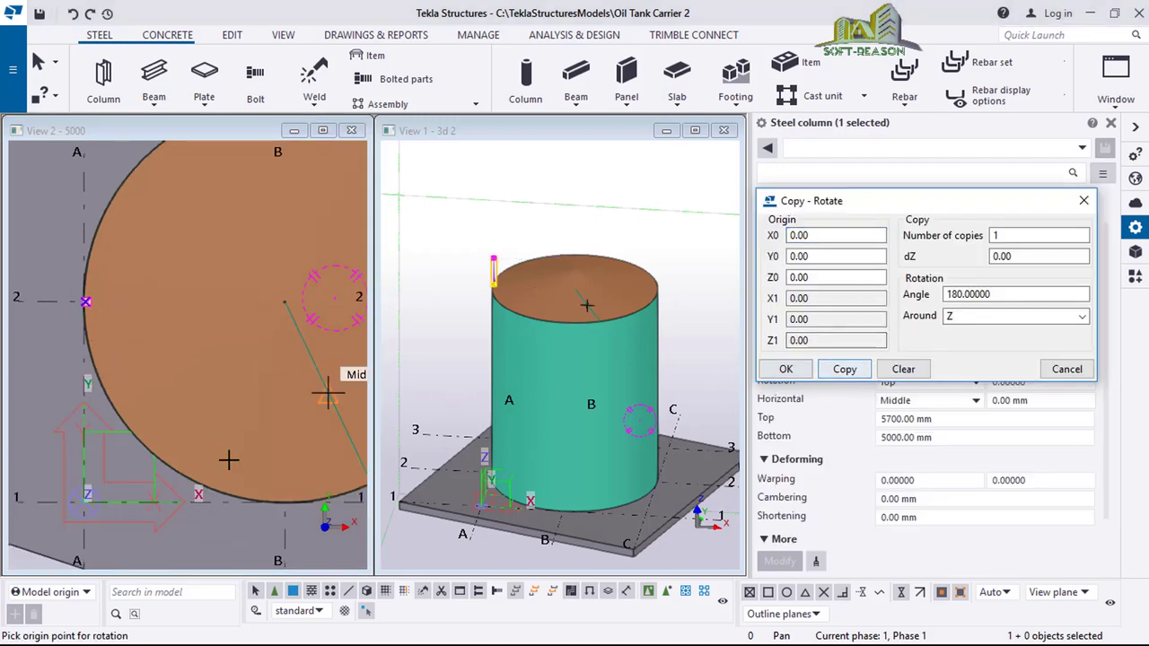
click(284, 303)
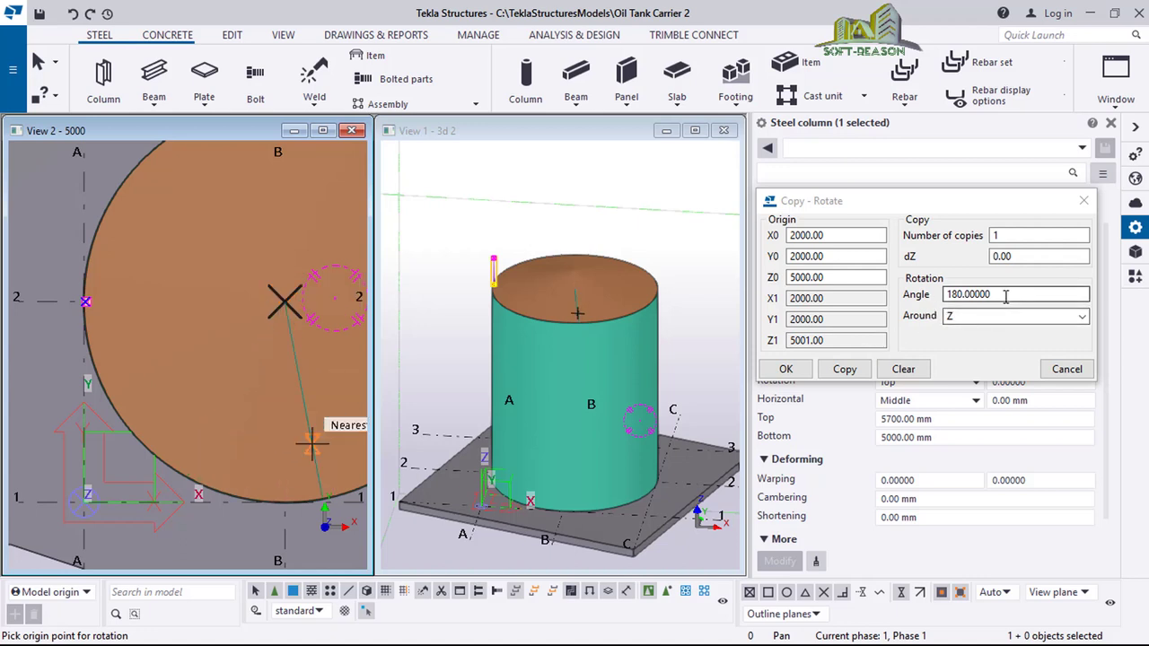
Create 12 copies of the tube post at a 15° angle around Z
double_click(946, 299)
text(15)
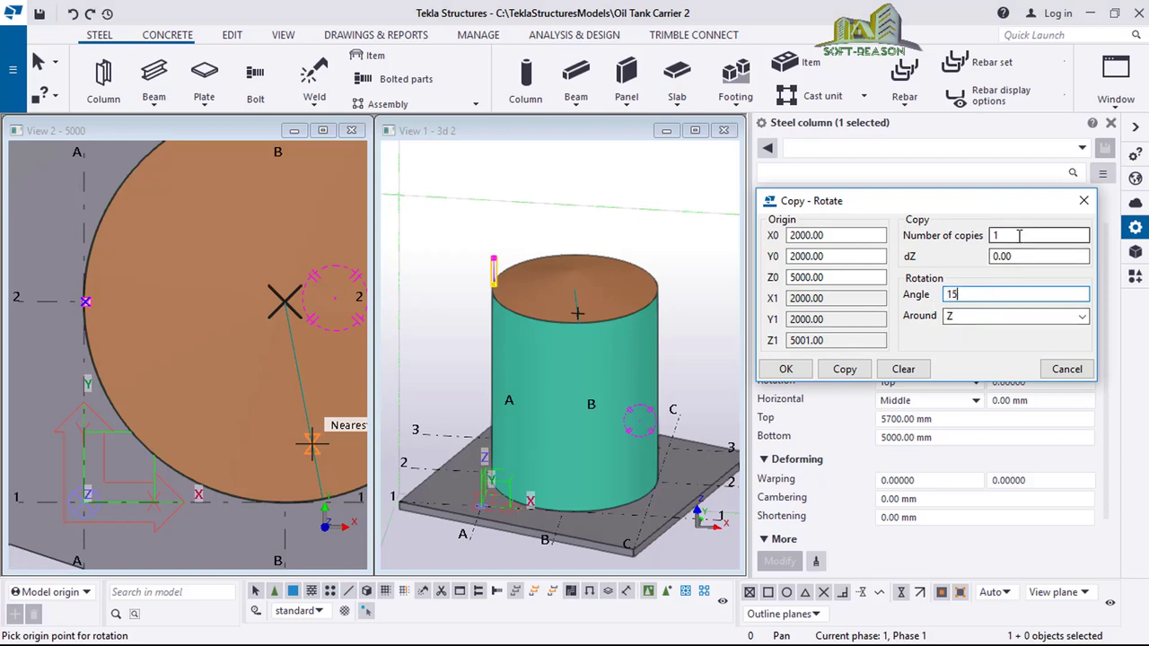
double_click(993, 235)
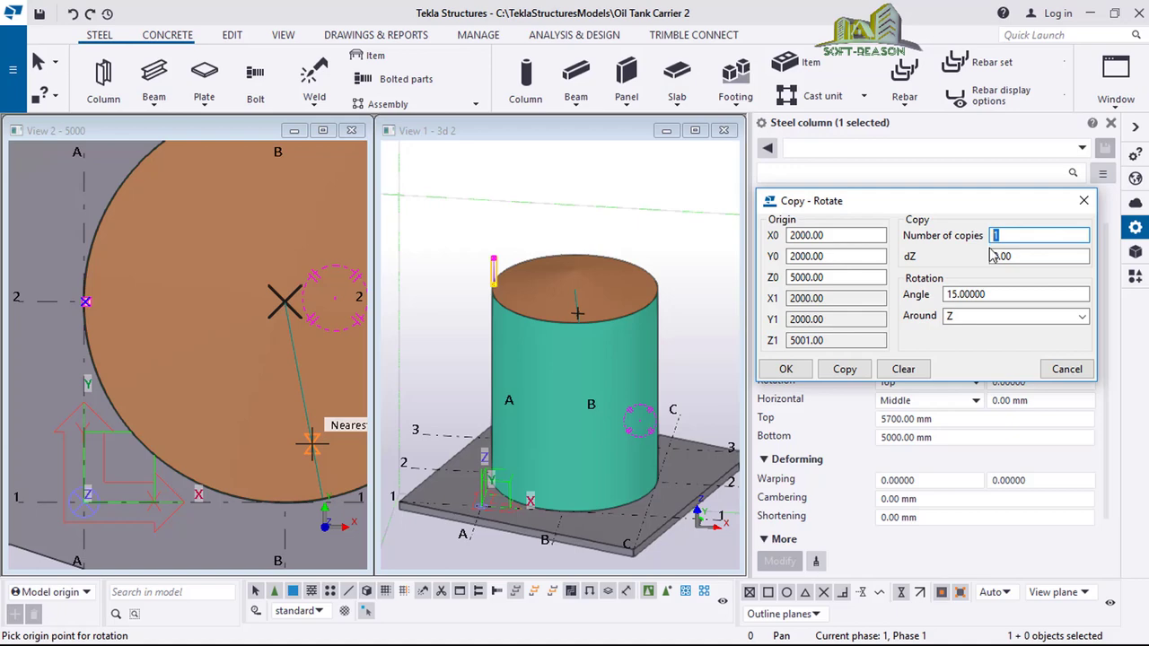
text(2)
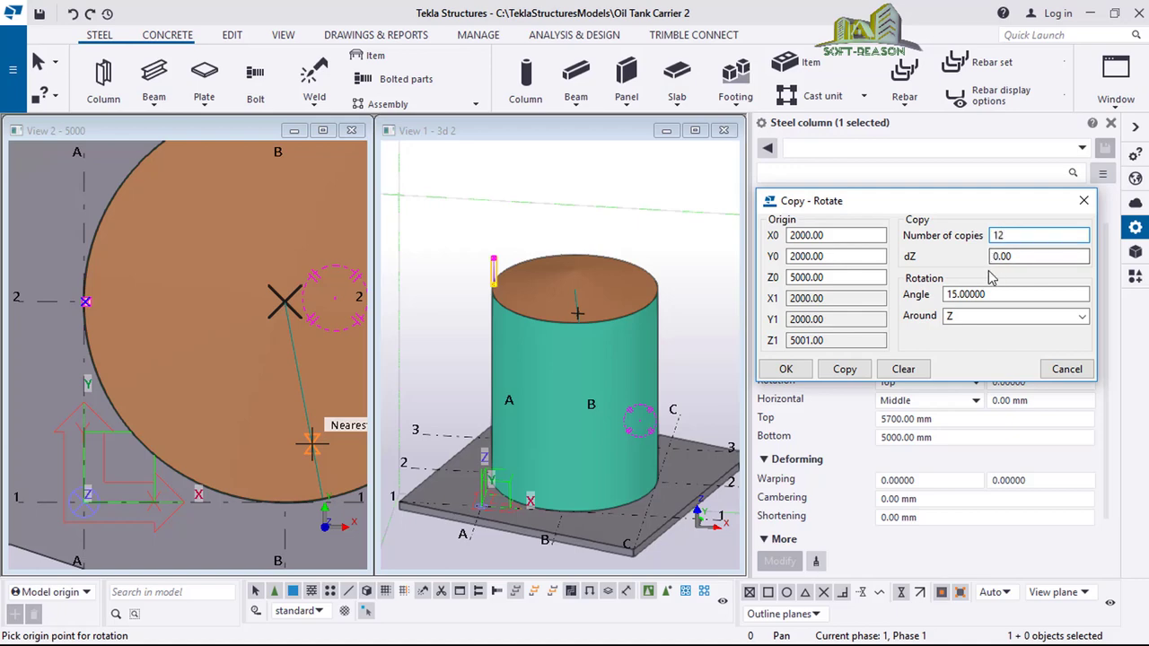
click(849, 369)
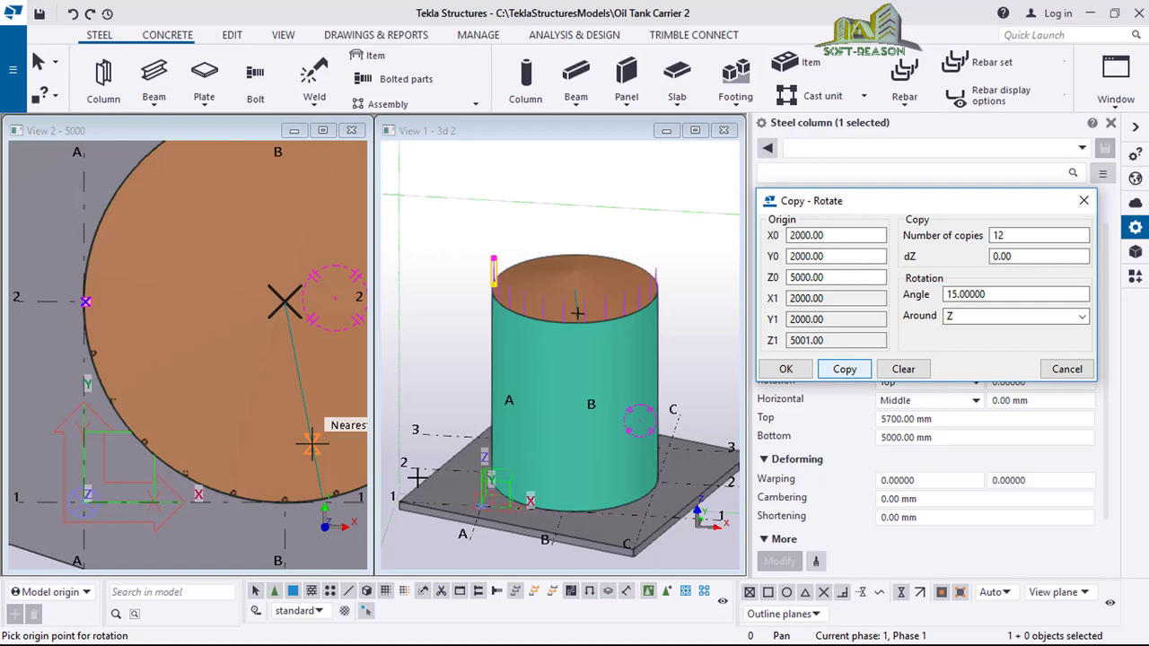
Inspect the rotated post copies along the roof edge, then finish the rotated copy and undo it
scroll(284, 510, up, 1)
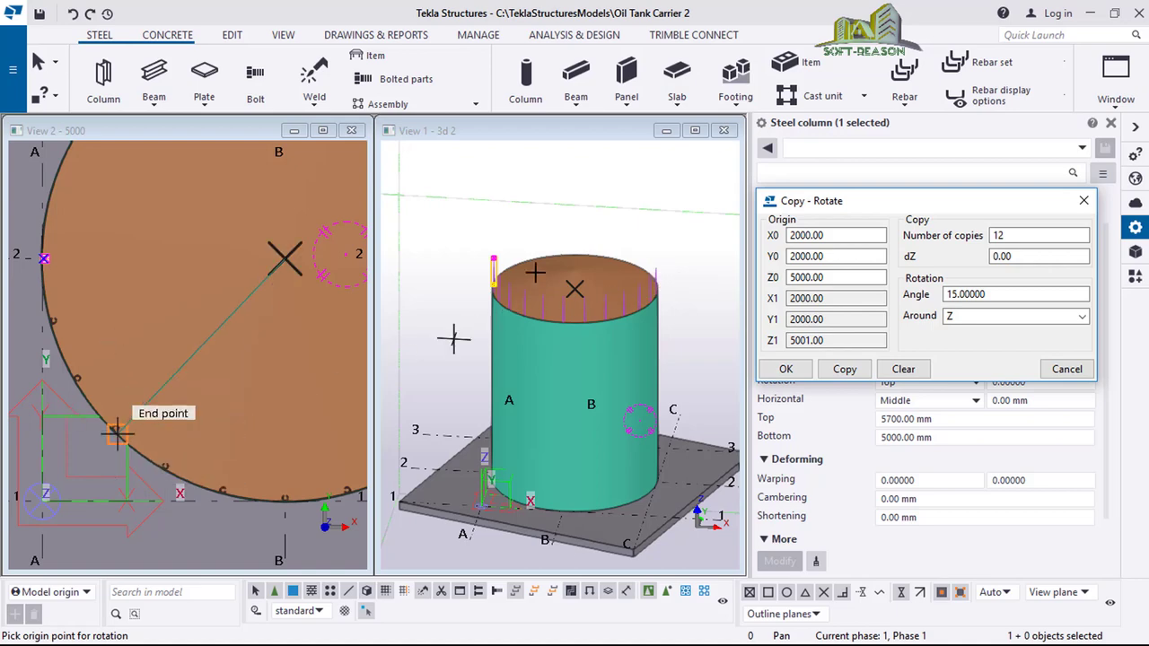
scroll(481, 267, up, 3)
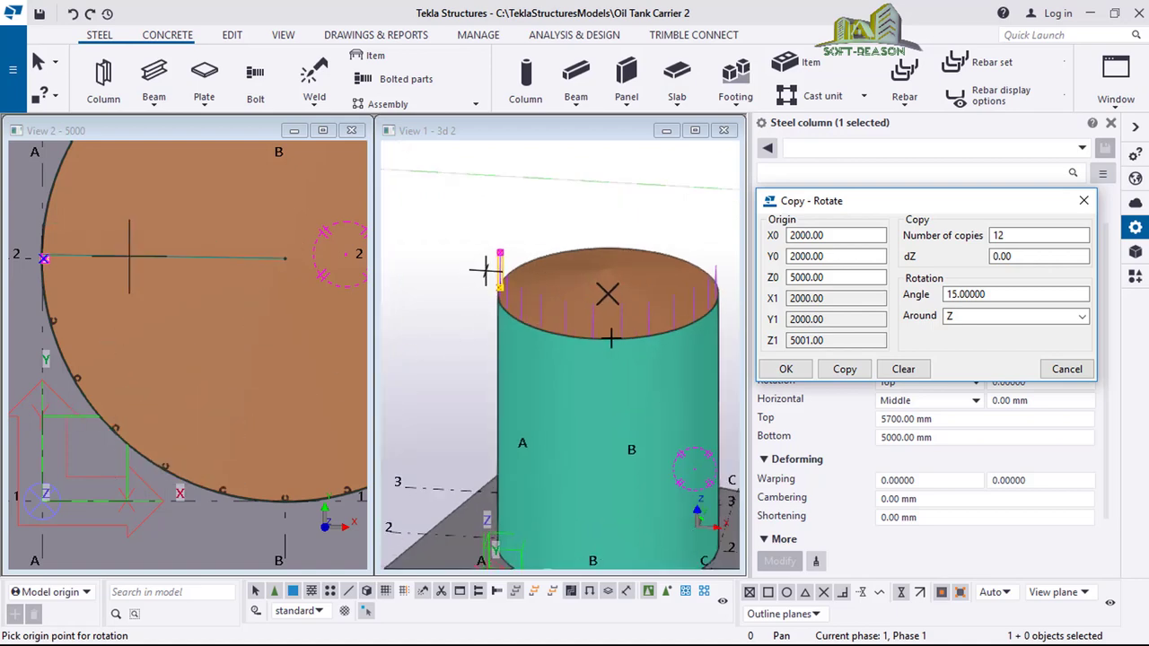
scroll(485, 269, up, 2)
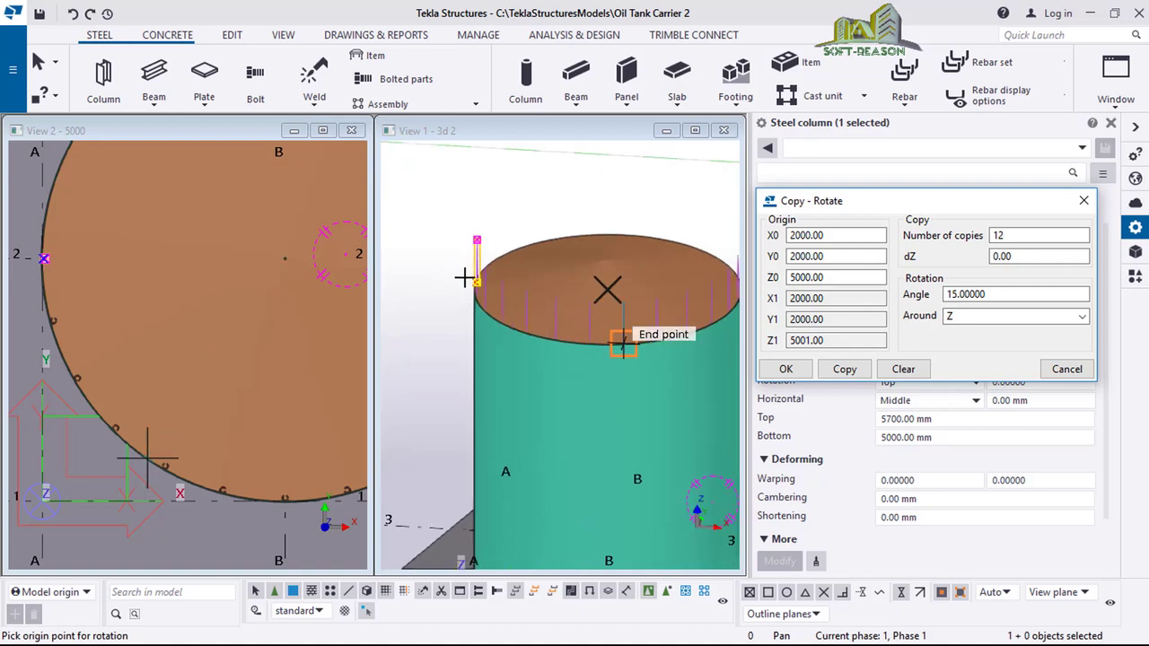
click(801, 377)
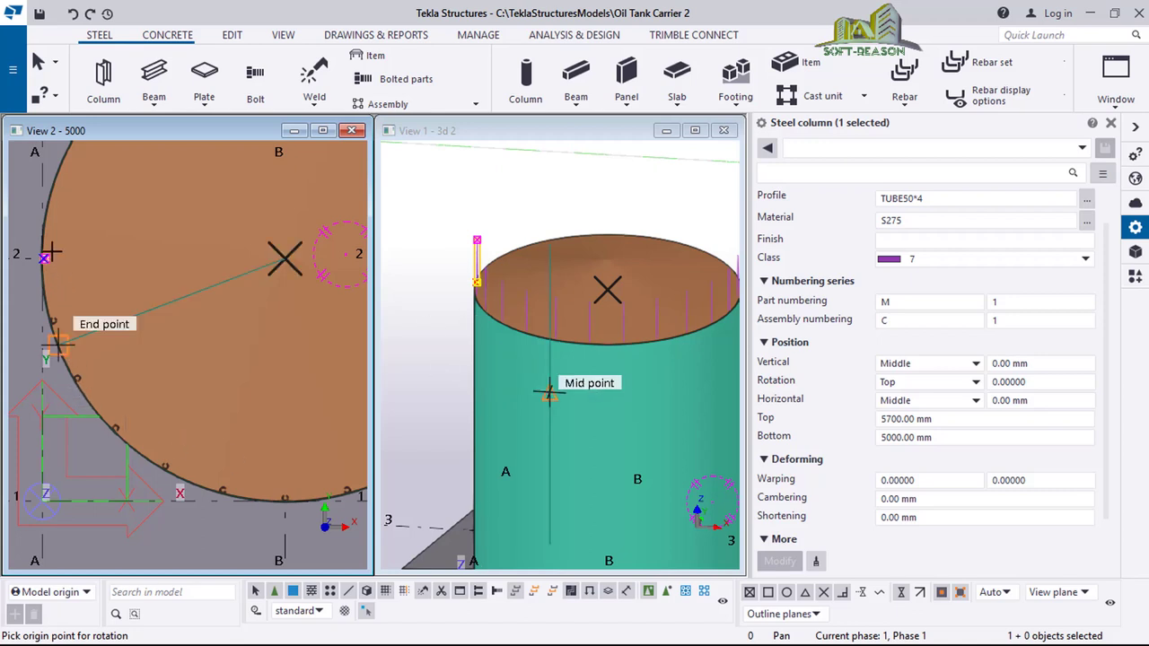
click(165, 277)
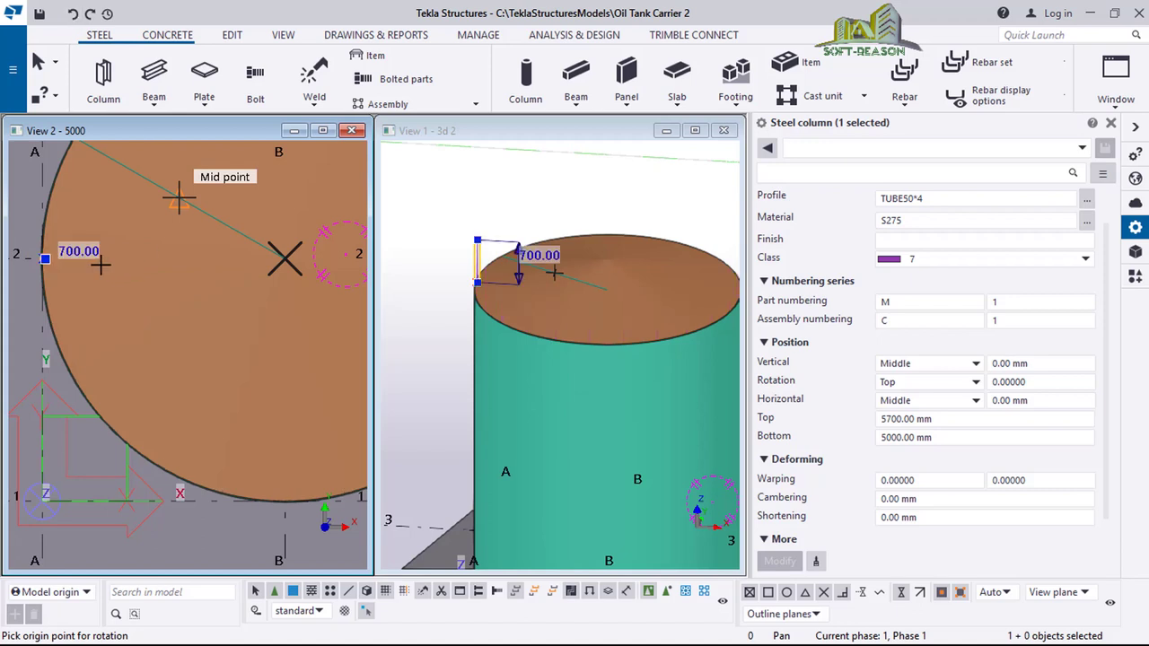
Weld the base of the tube post to the tank's roof with a 6 mm fillet weld
scroll(95, 265, up, 2)
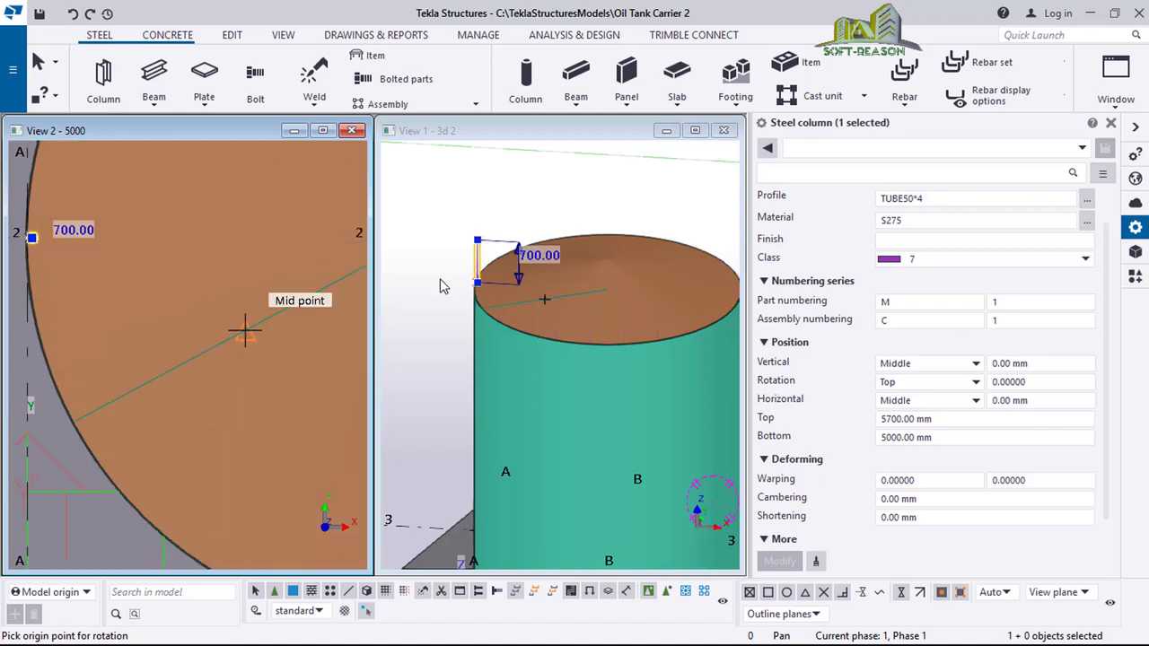
scroll(515, 271, up, 5)
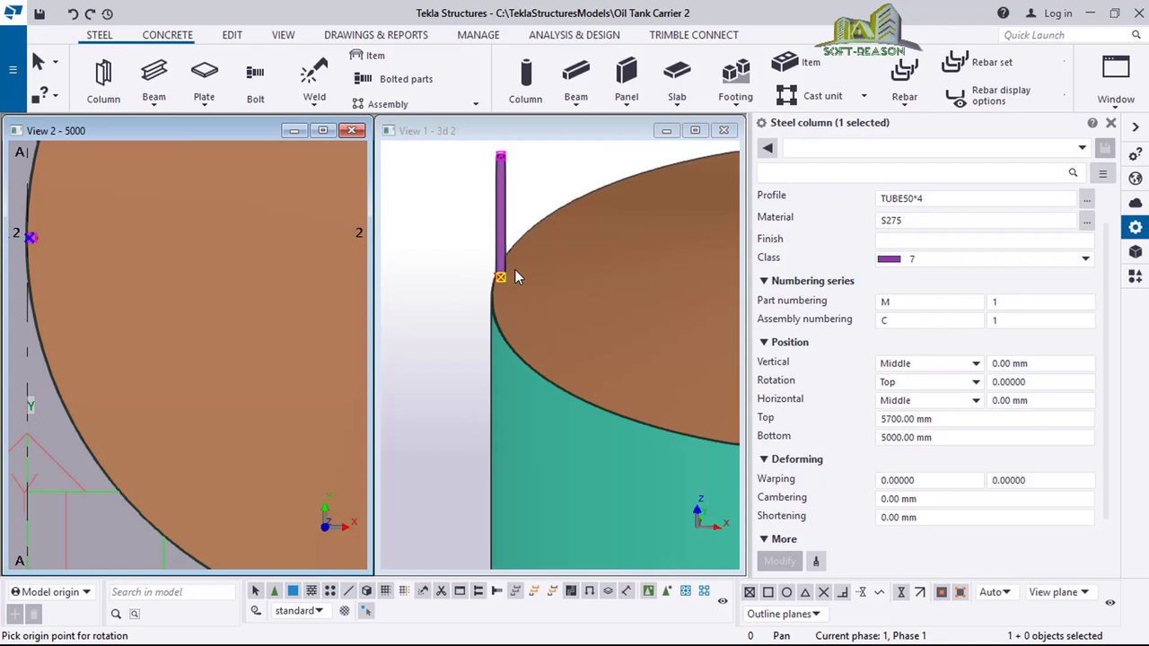
click(312, 79)
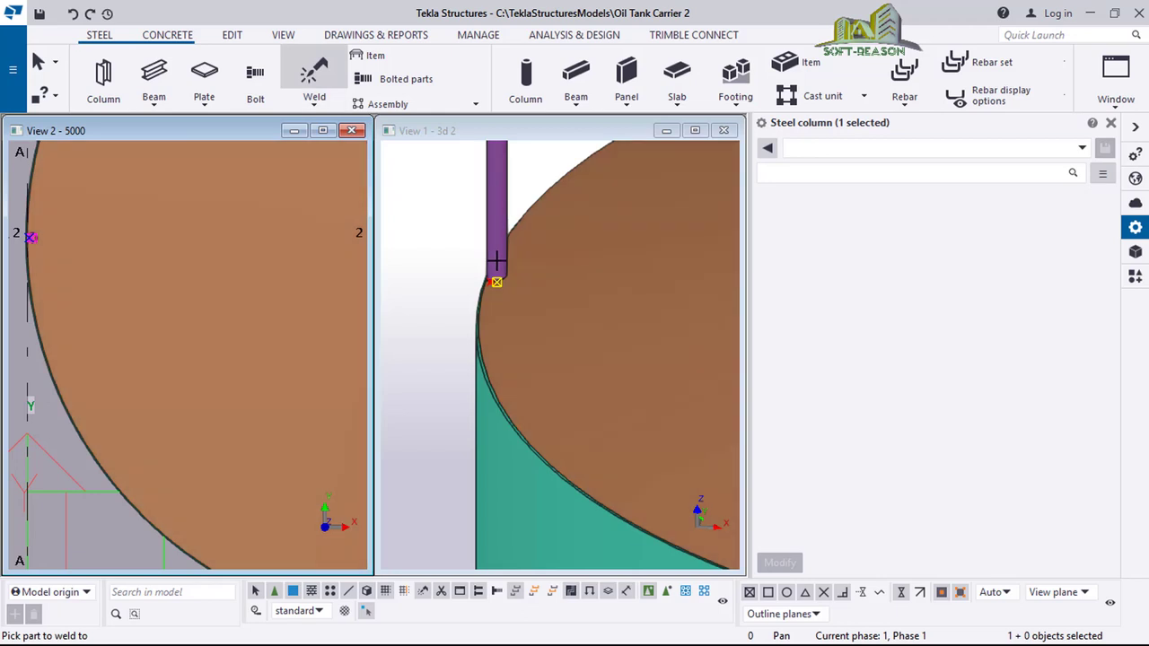
click(502, 314)
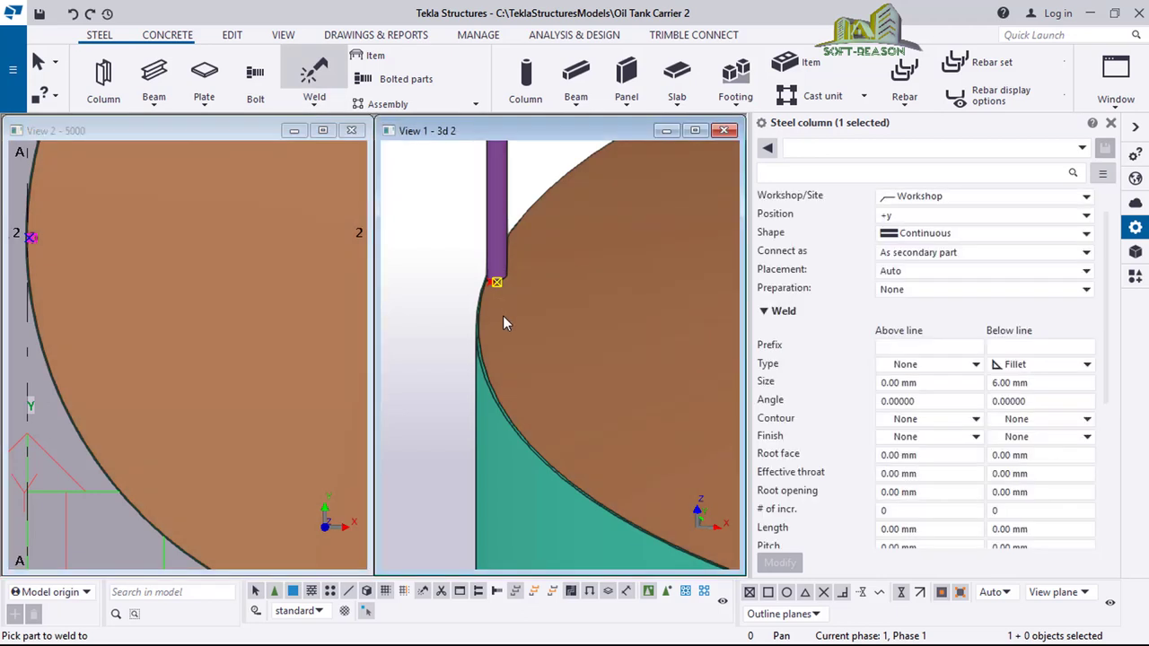
click(500, 313)
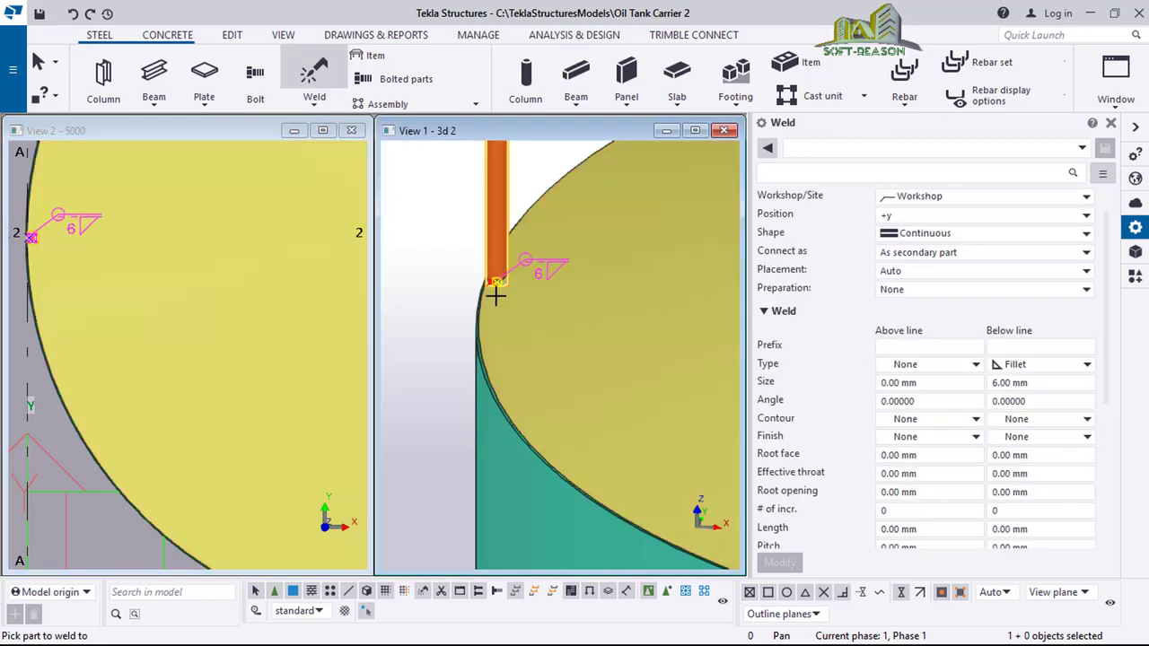
scroll(500, 289, up, 3)
scroll(420, 260, down, 3)
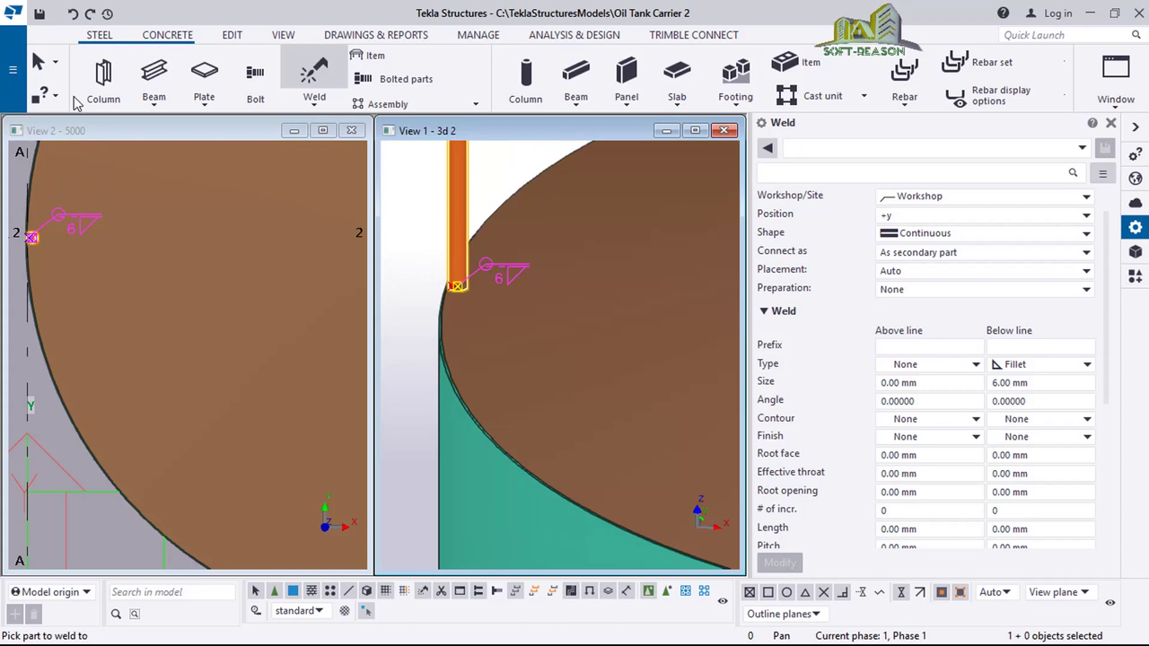
Start a rotated copy of the welded tube post with cleared settings and the rotation origin at the tank's centre
scroll(89, 272, down, 2)
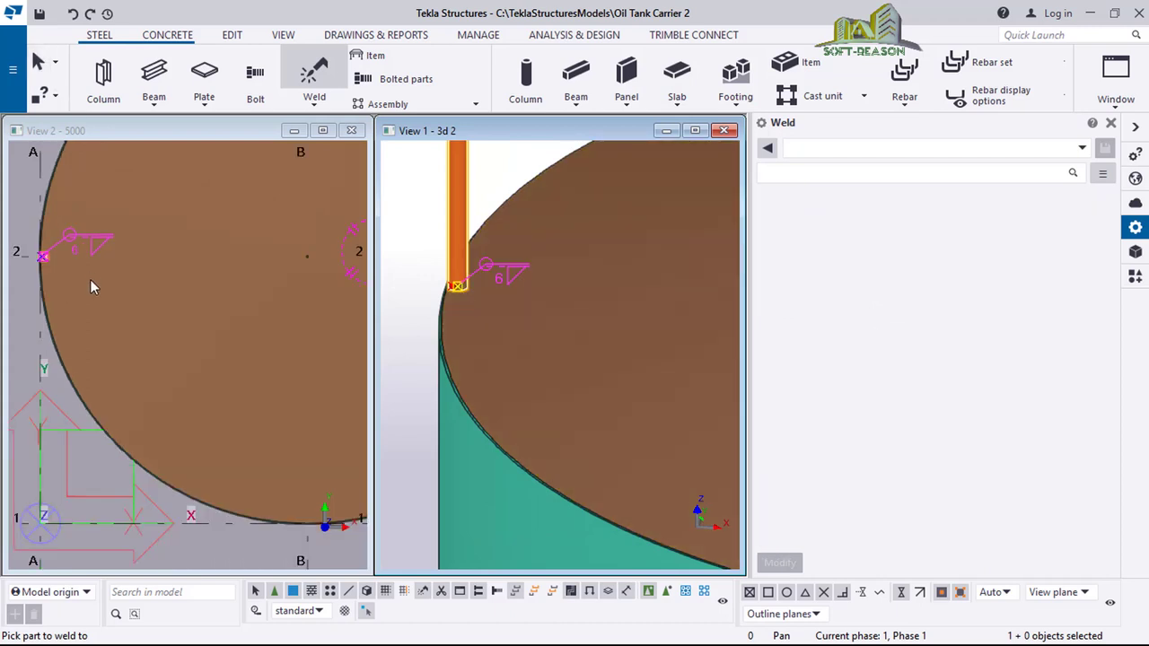
scroll(89, 286, down, 3)
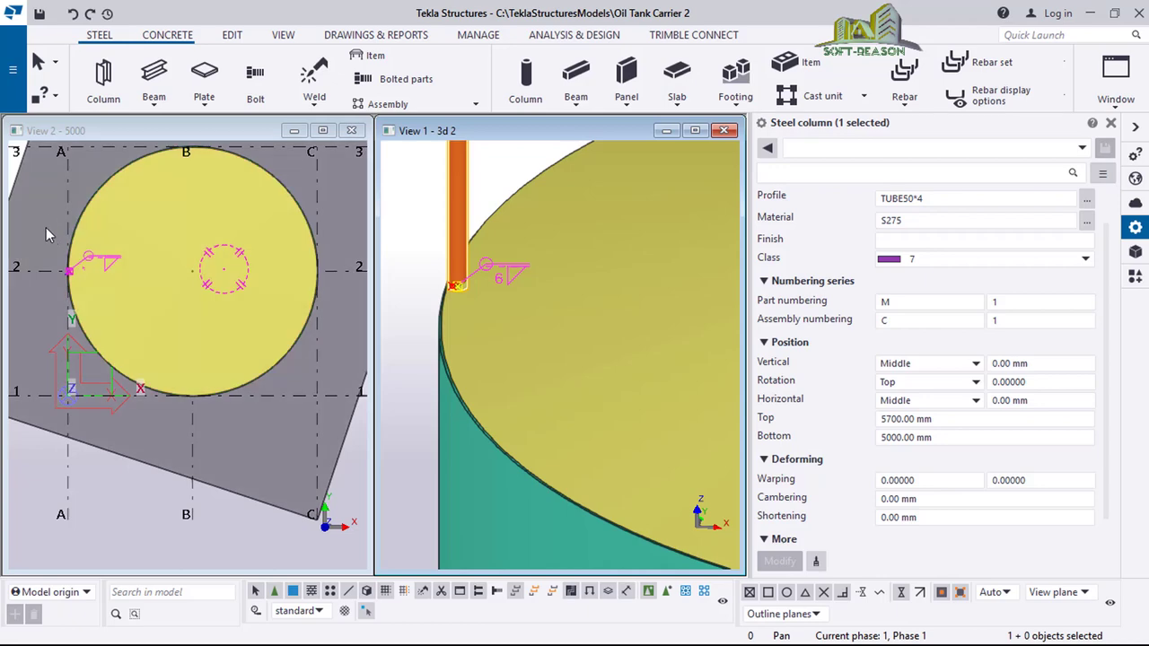
click(45, 227)
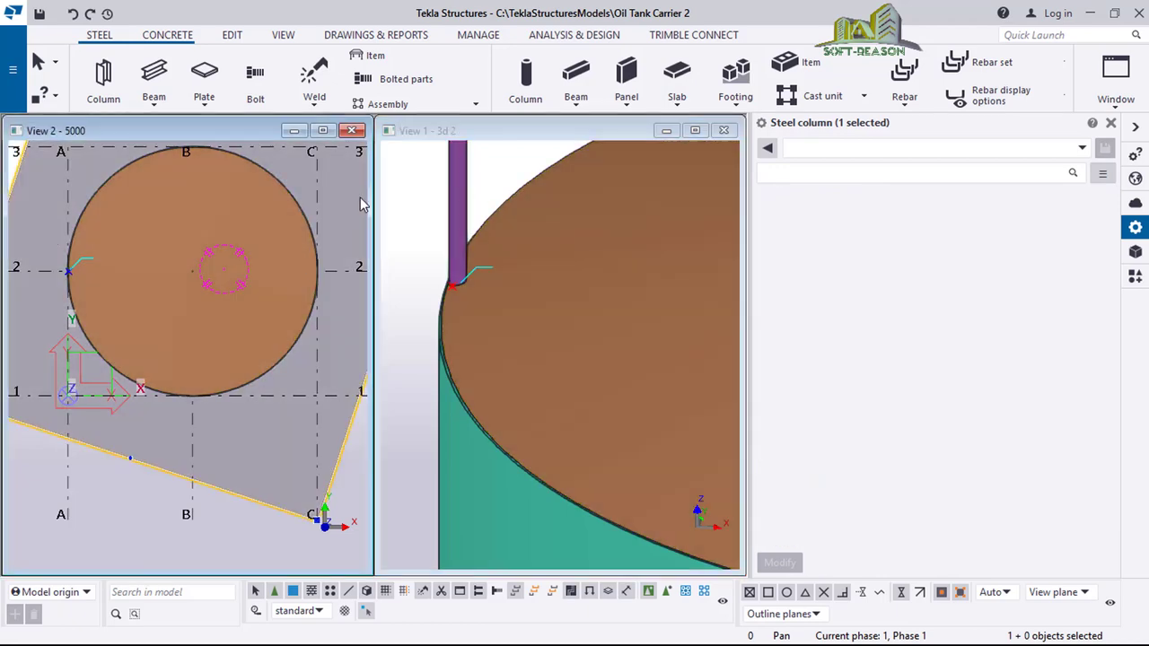
click(80, 256)
right_click(19, 204)
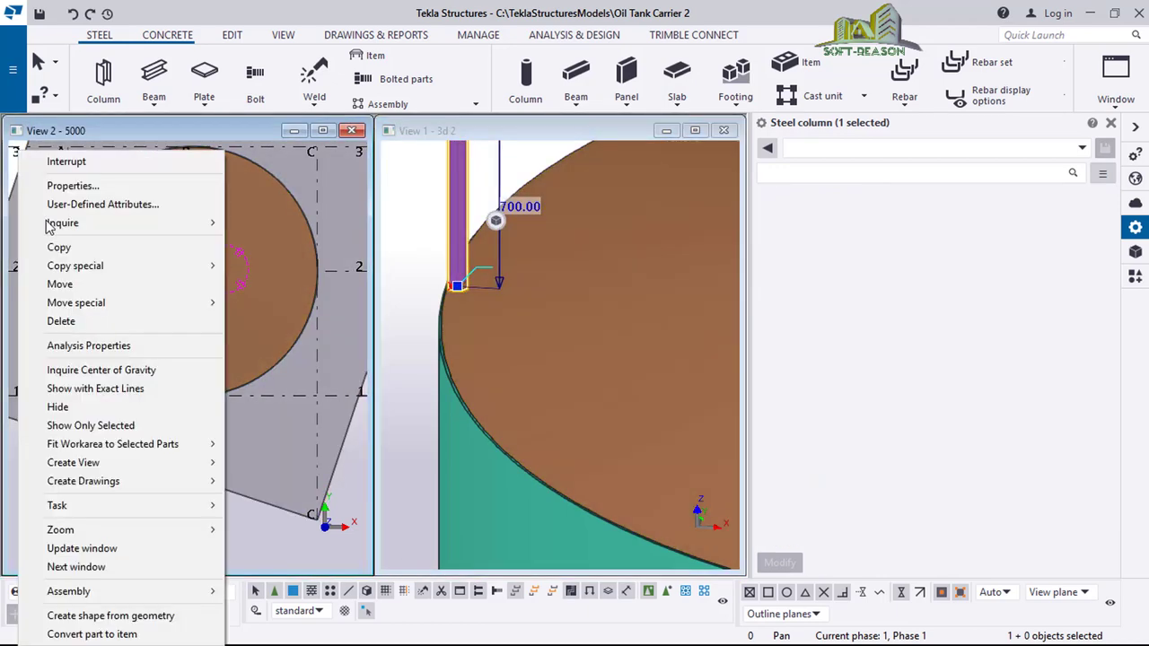
mouse_move(176, 269)
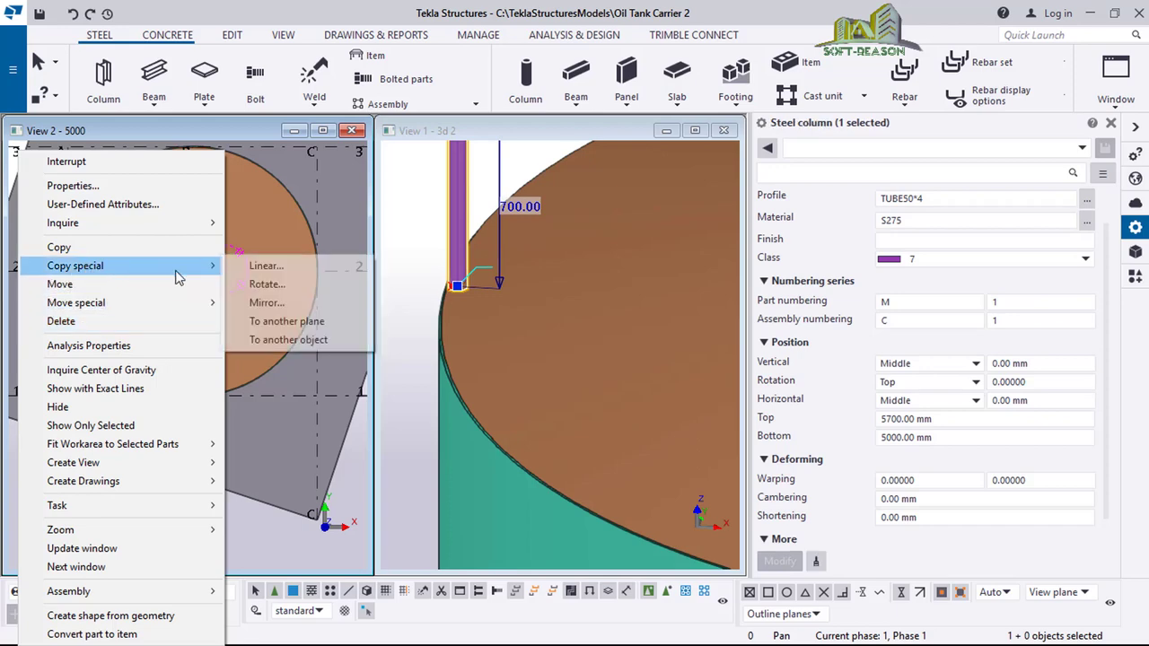
click(263, 286)
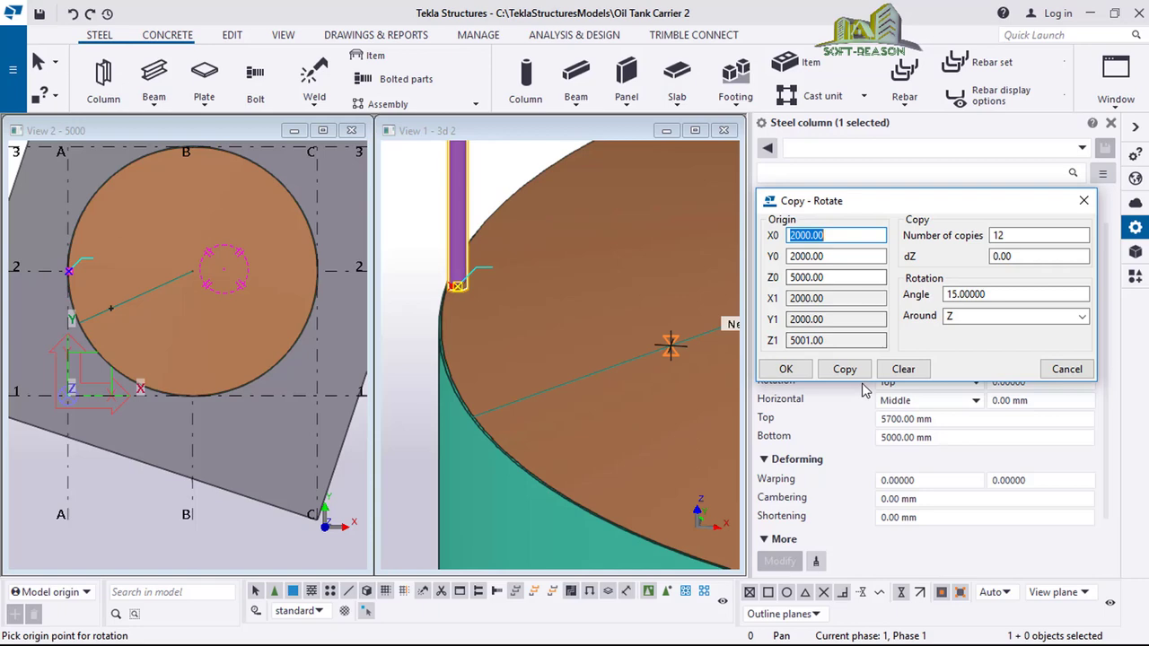
click(903, 369)
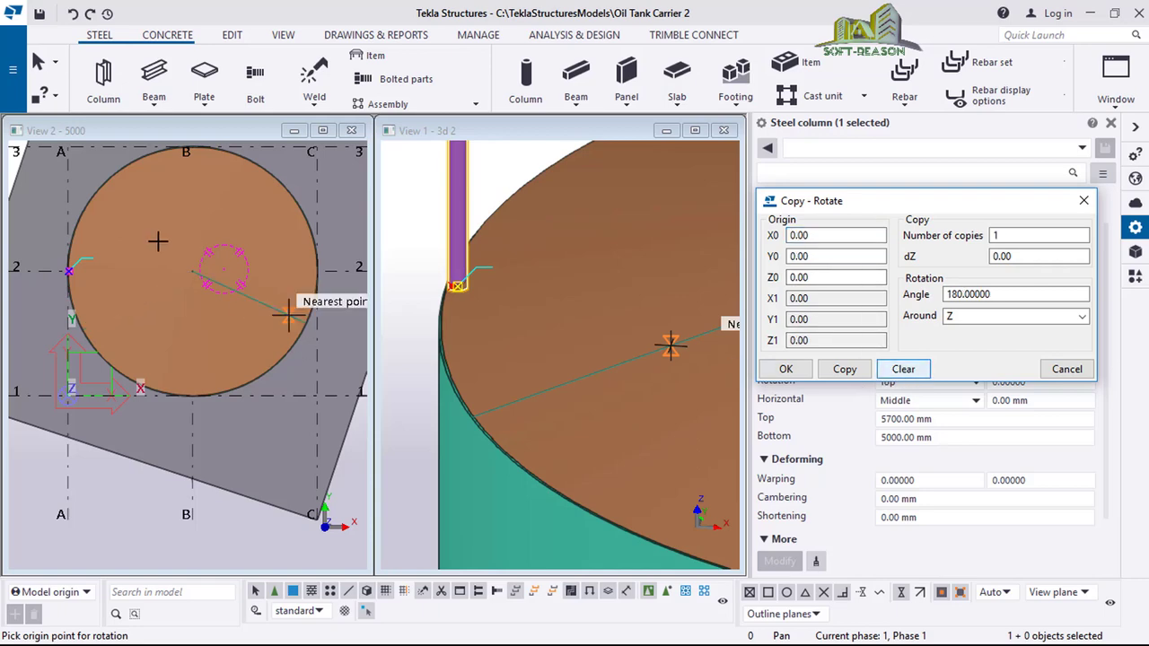
scroll(195, 270, up, 1)
scroll(200, 274, up, 4)
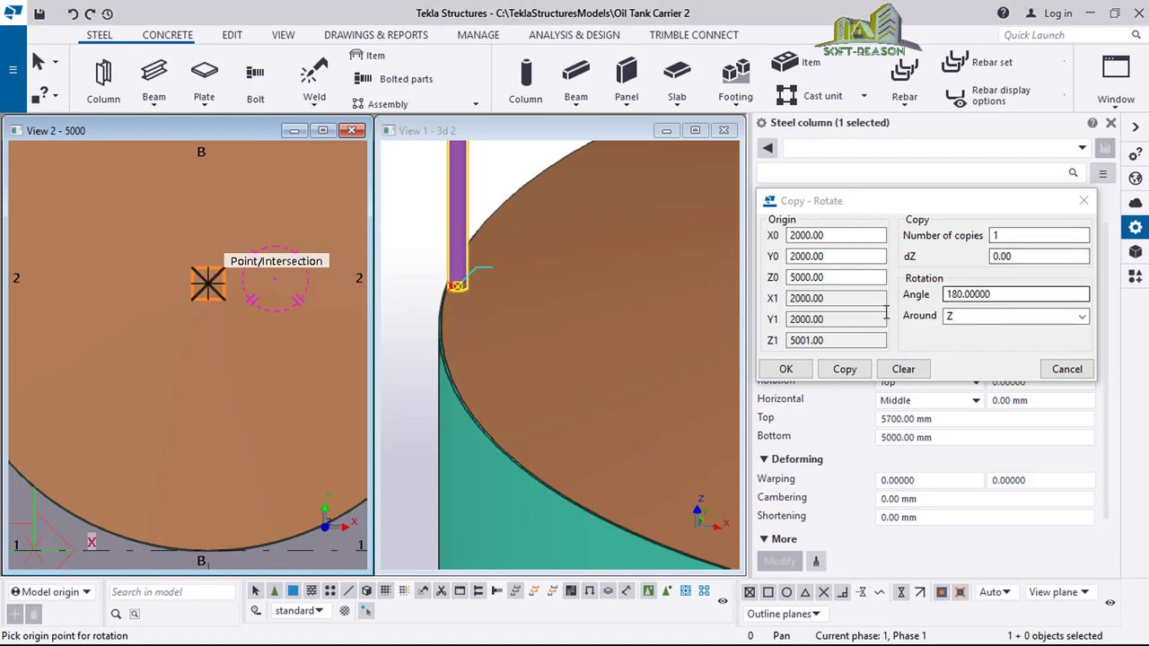
Create 12 copies of the welded post at a 15° angle around Z and finish the rotated copy
click(1004, 292)
double_click(1004, 291)
click(954, 293)
drag(991, 294, 933, 294)
text(15)
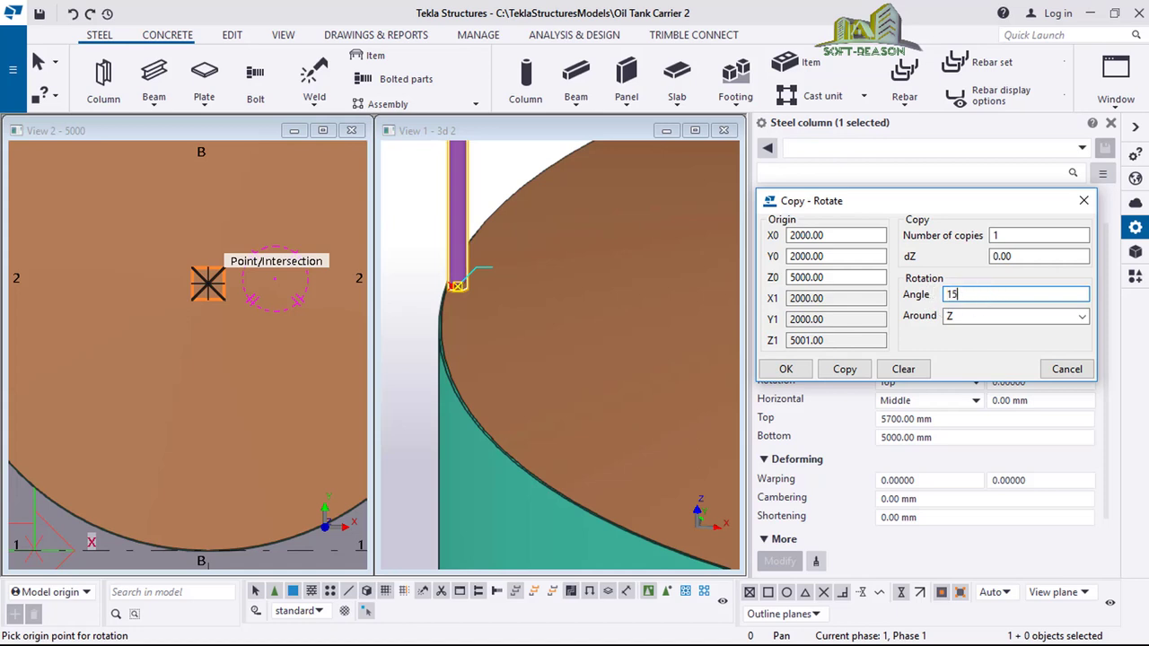
click(996, 236)
text(2)
click(842, 372)
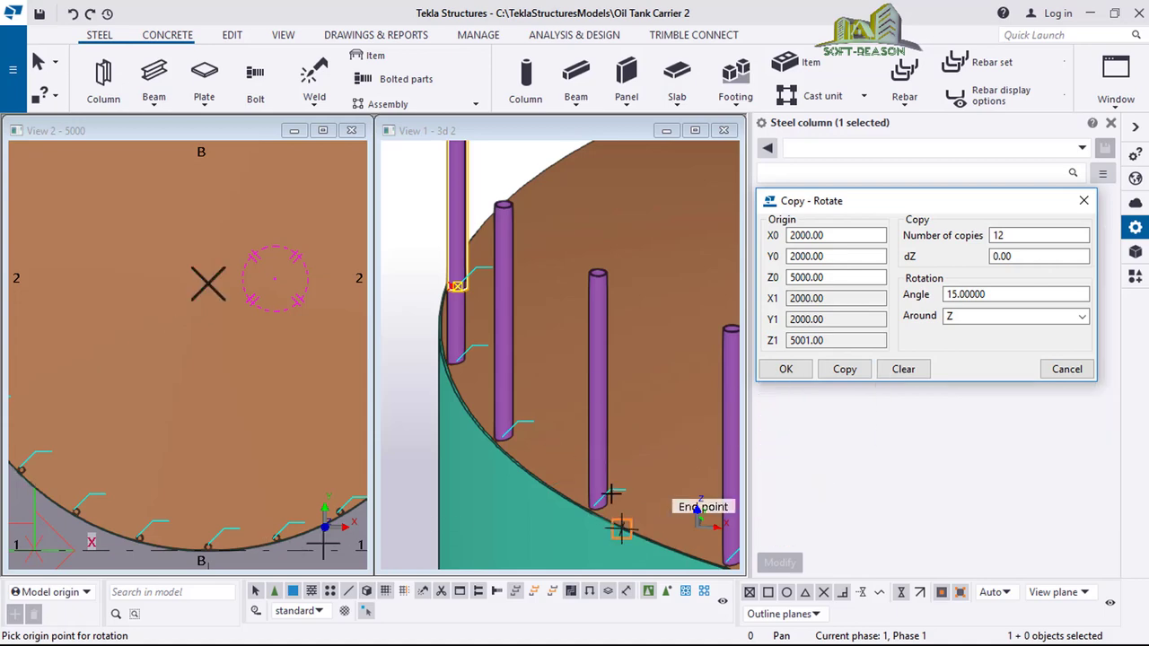
scroll(402, 362, down, 2)
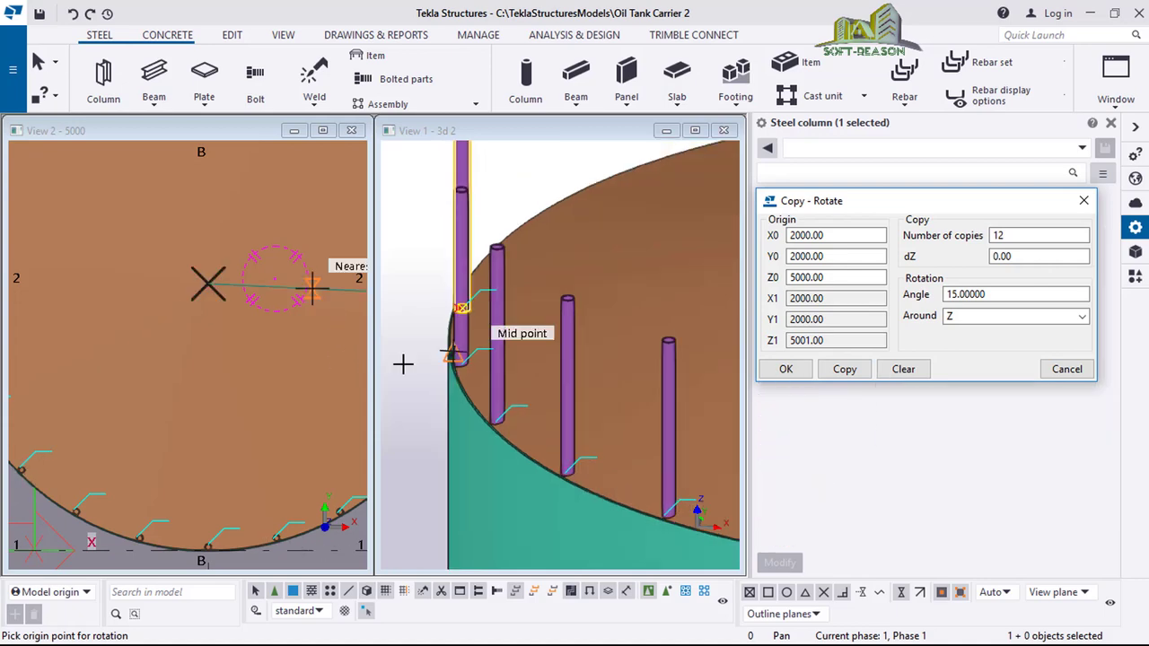
scroll(257, 282, down, 3)
key(Escape)
scroll(514, 184, down, 1)
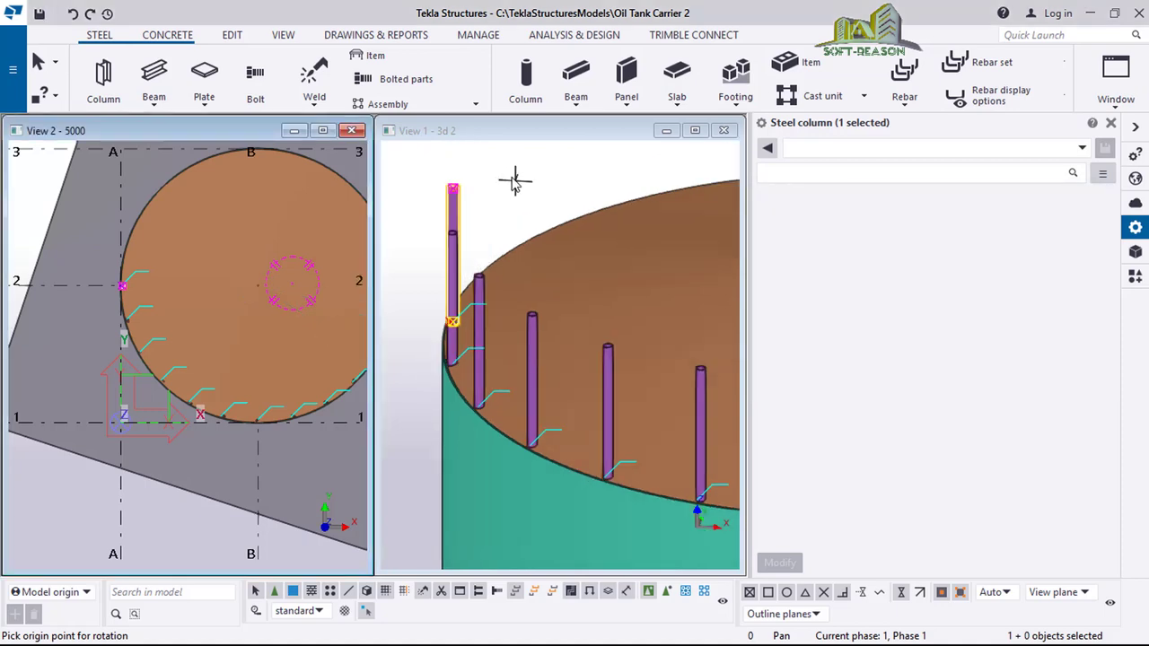
Model a curved TUBE30*3 beam in S275 between the top end points of two neighbouring posts at the start of the row
scroll(470, 286, down, 3)
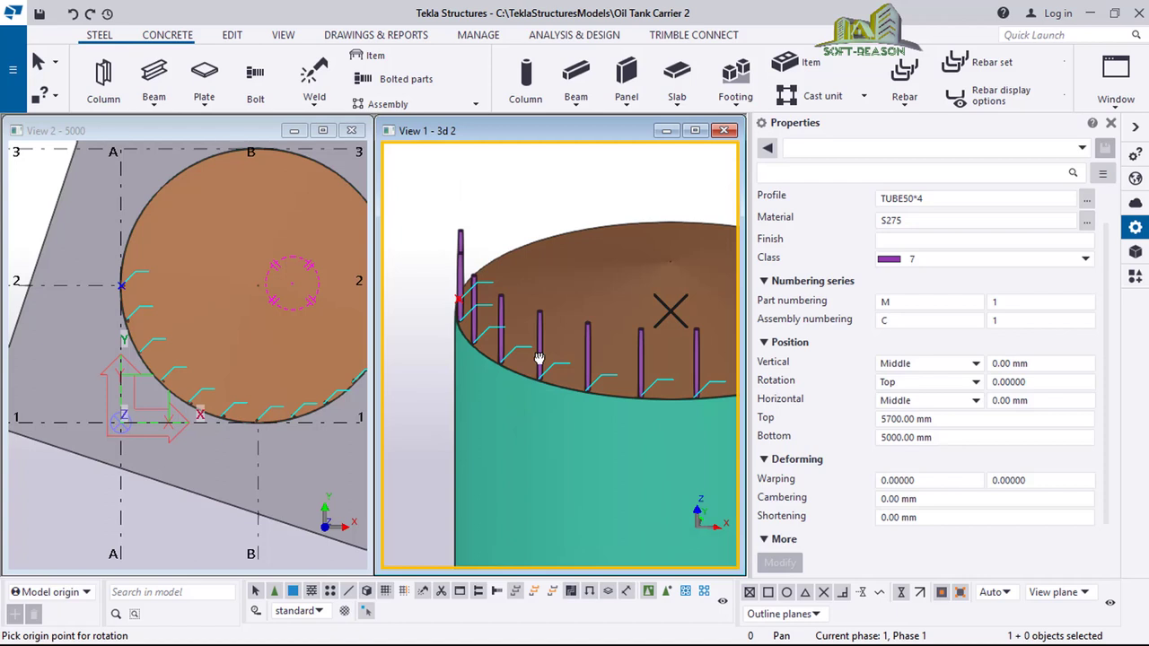
scroll(539, 359, up, 2)
mouse_move(590, 363)
middle_down()
mouse_move(656, 340)
mouse_move(434, 244)
middle_up()
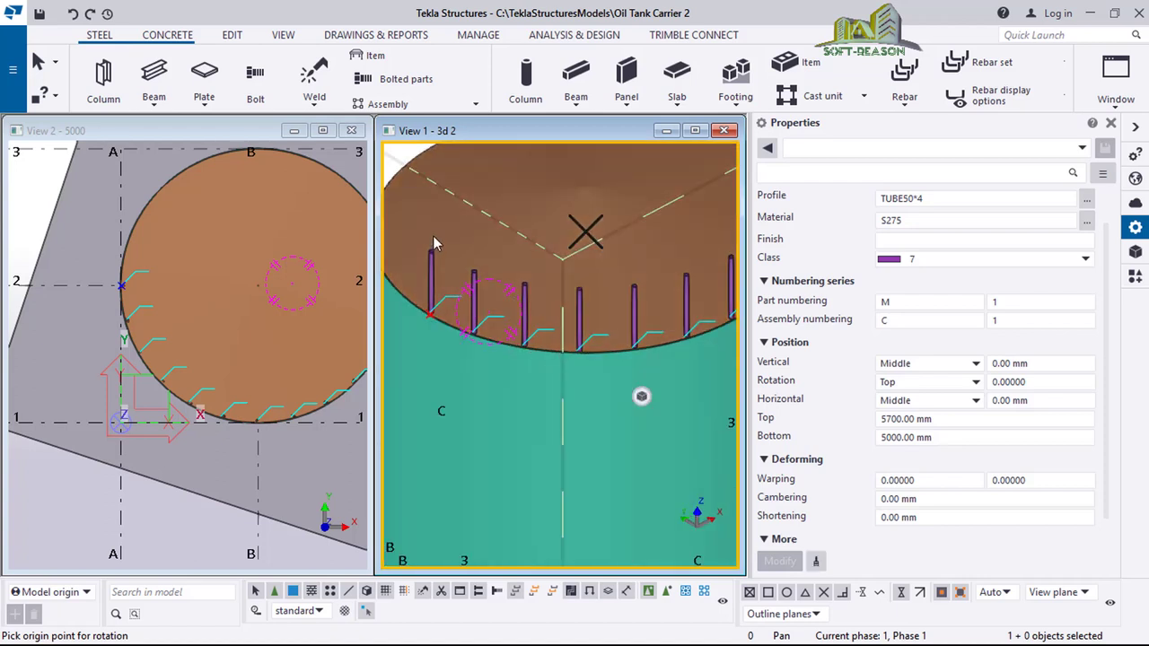
ctrl+middle_drag(476, 298, 454, 304)
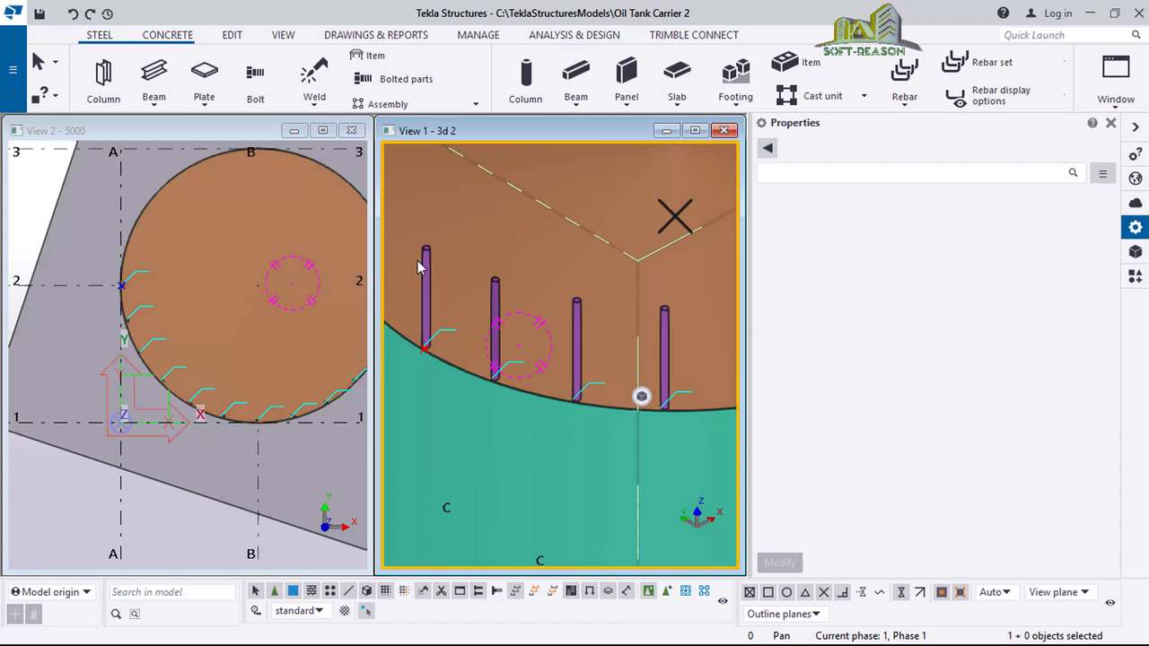
scroll(417, 266, up, 2)
scroll(428, 266, up, 2)
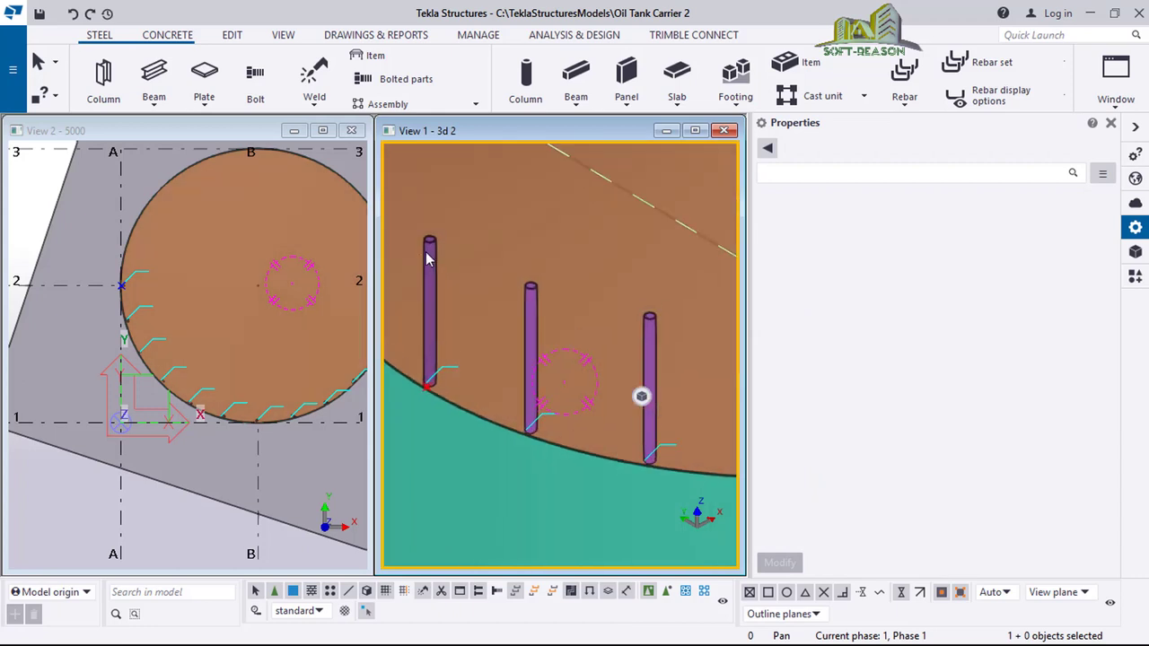
scroll(445, 254, down, 1)
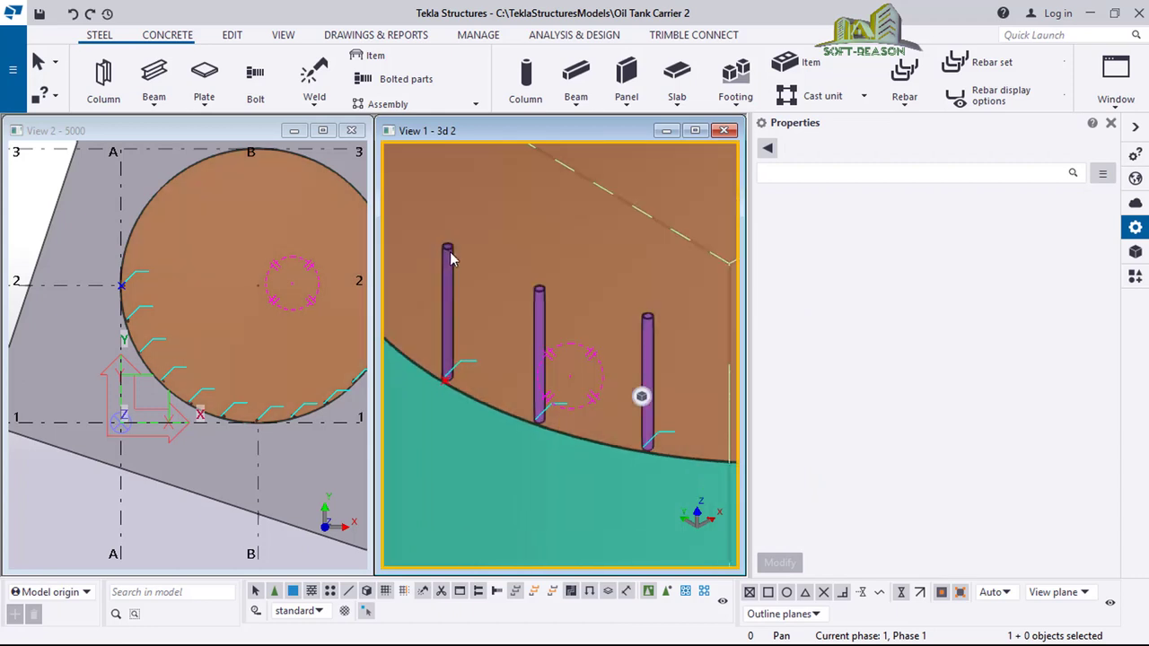
click(151, 81)
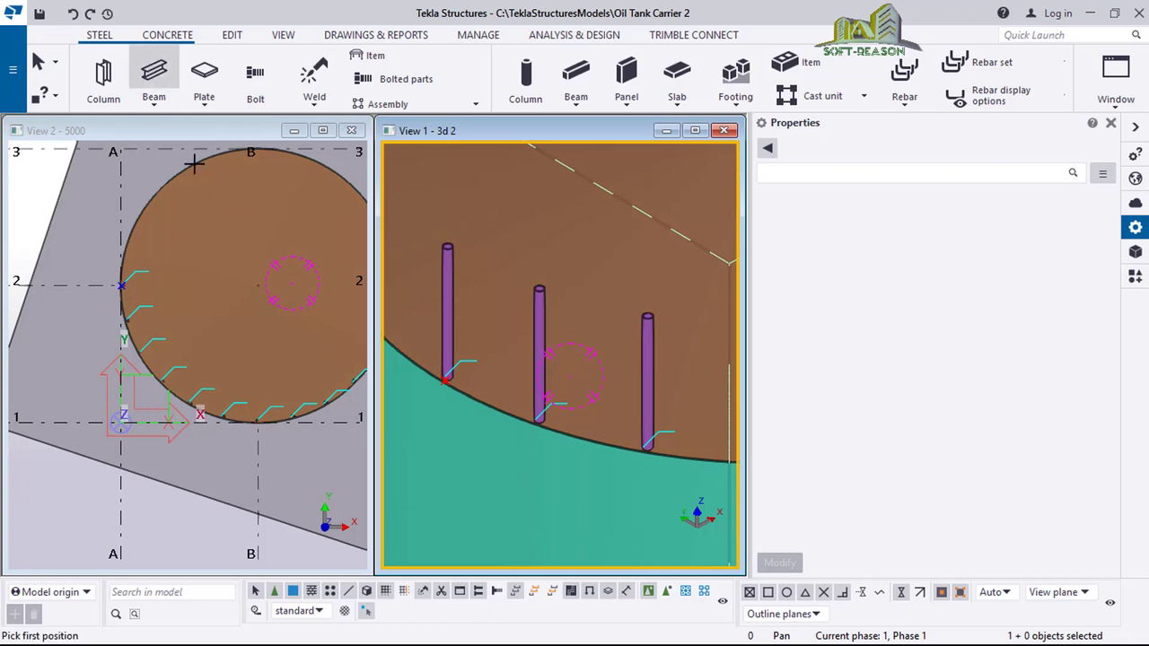
scroll(458, 252, up, 1)
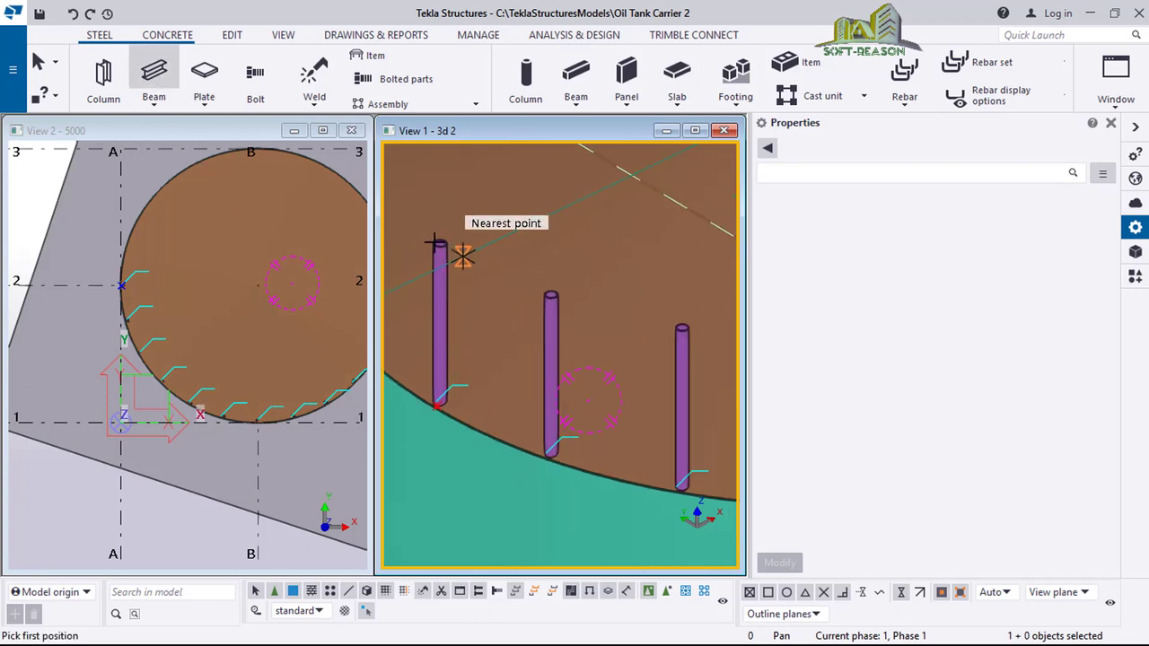
scroll(435, 242, up, 1)
click(433, 241)
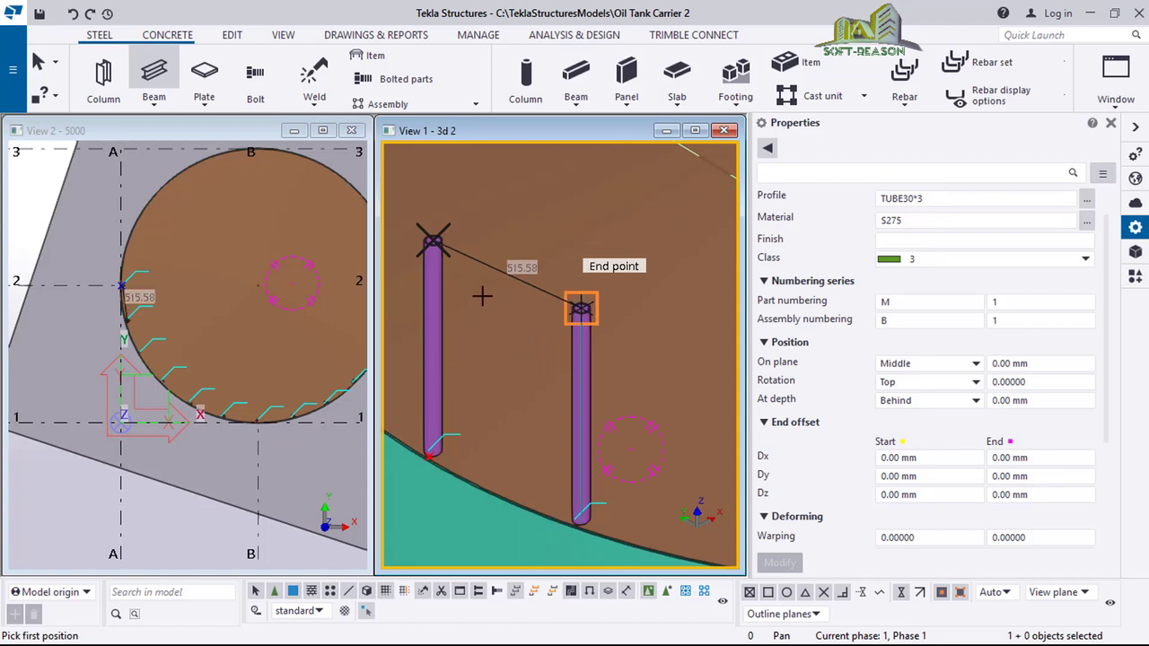
click(581, 309)
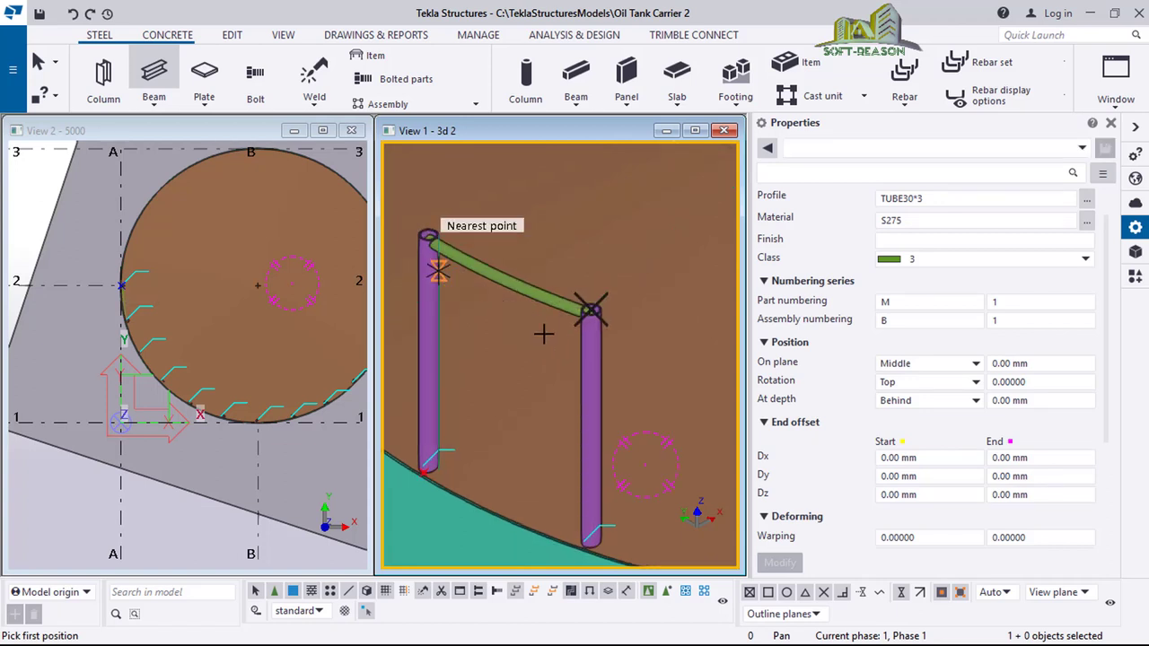
scroll(544, 334, up, 1)
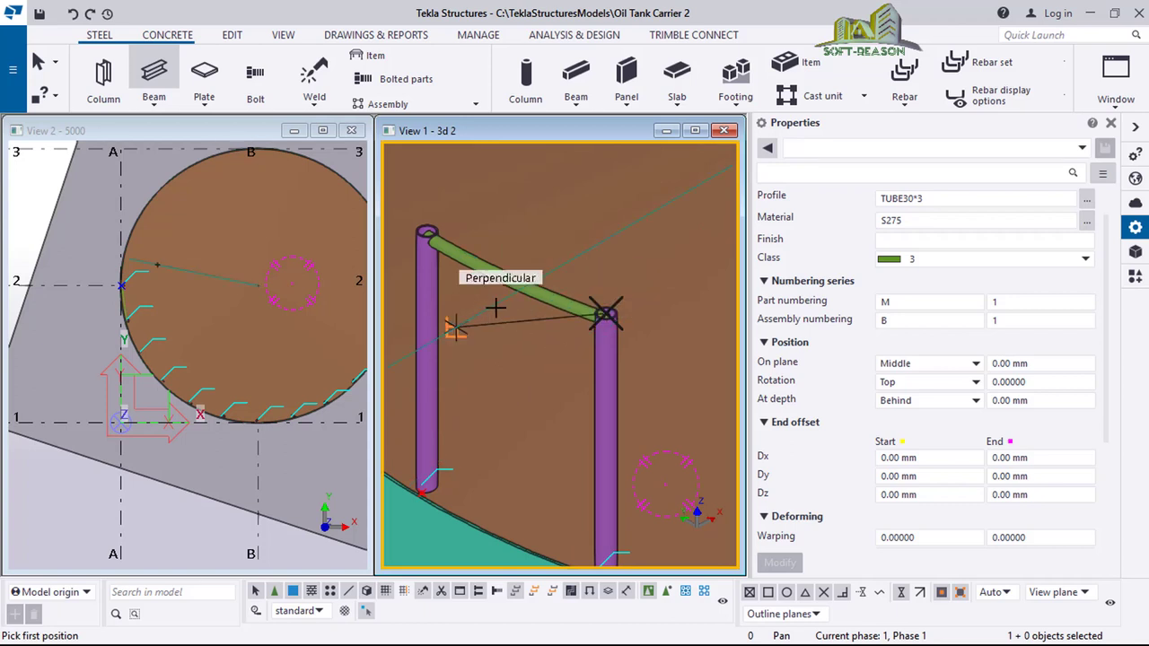
key(Escape)
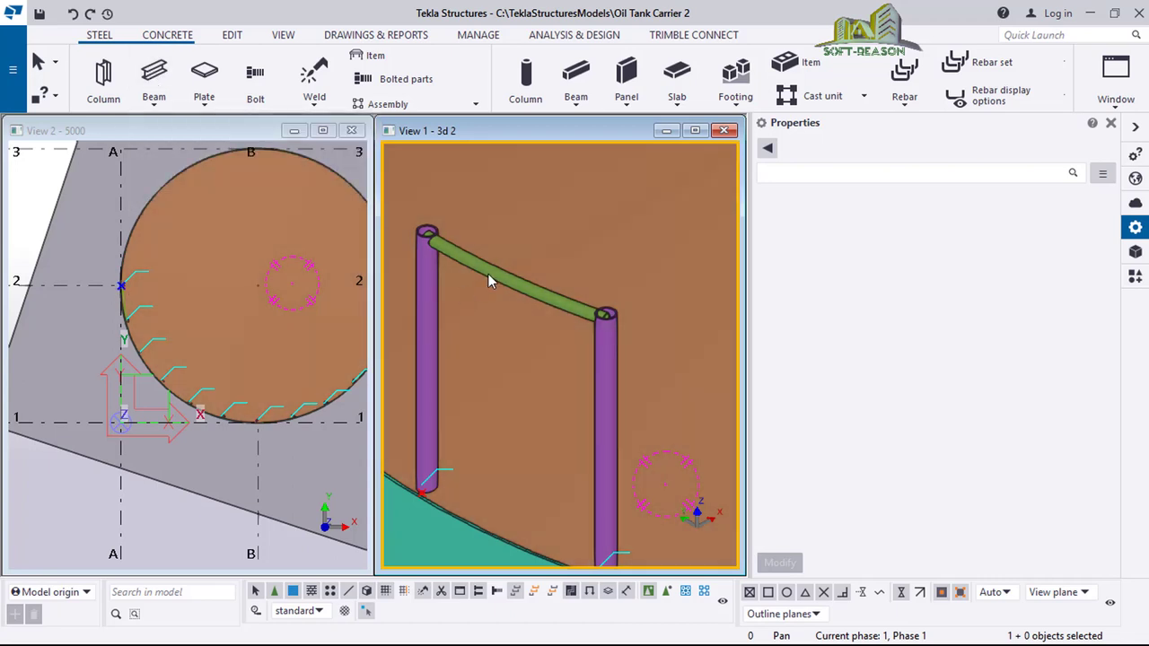
Examine how both ends of the curved TUBE30*3 rail meet the tops of the two posts
scroll(551, 305, up, 3)
click(553, 301)
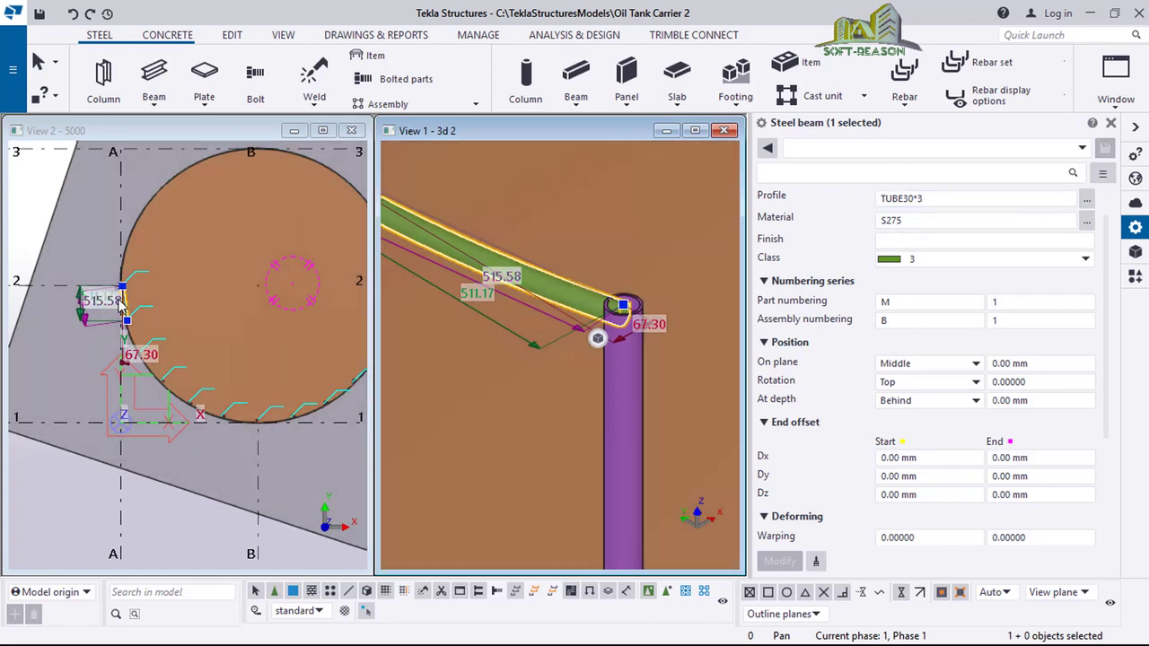
scroll(582, 400, down, 5)
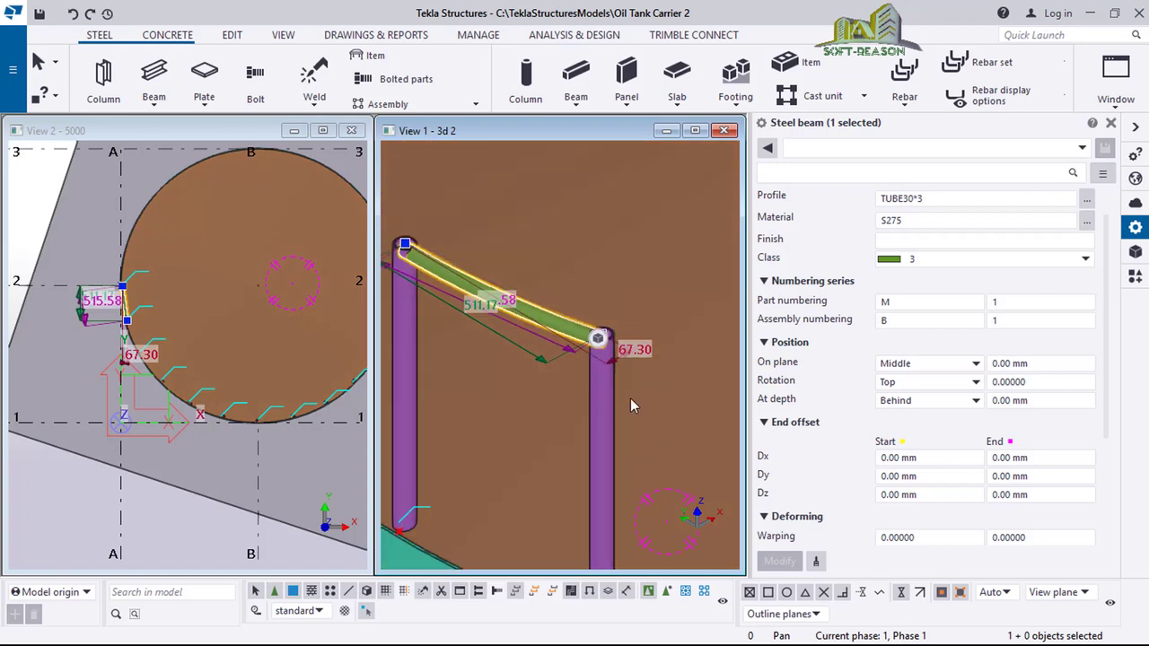
scroll(535, 350, up, 6)
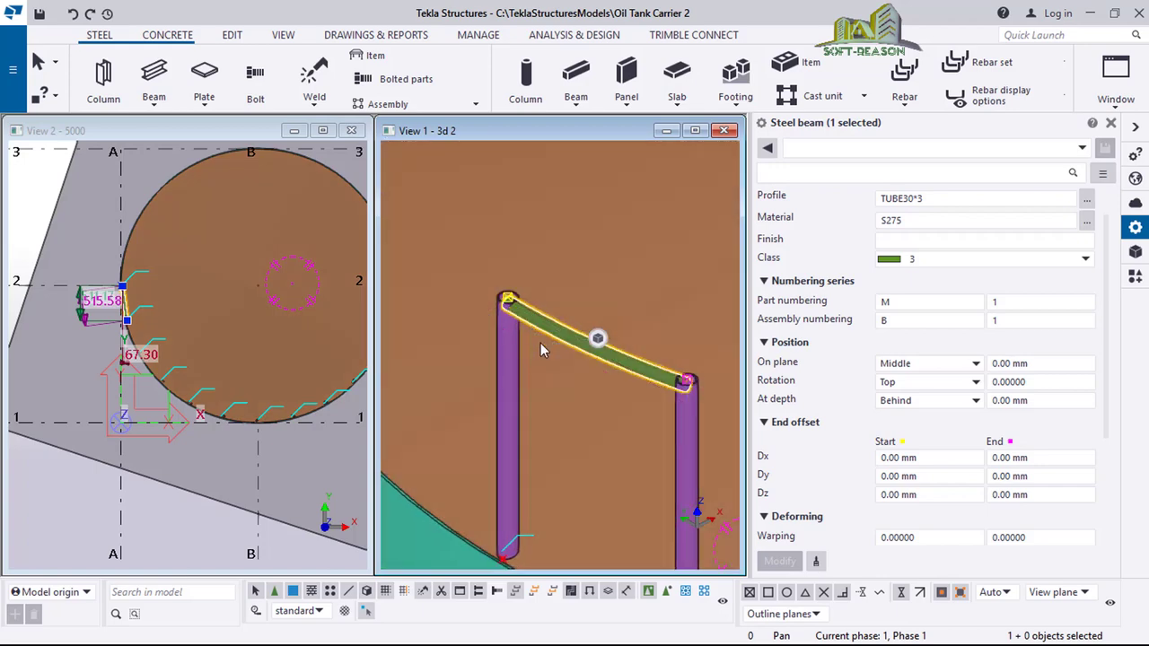
scroll(509, 287, up, 3)
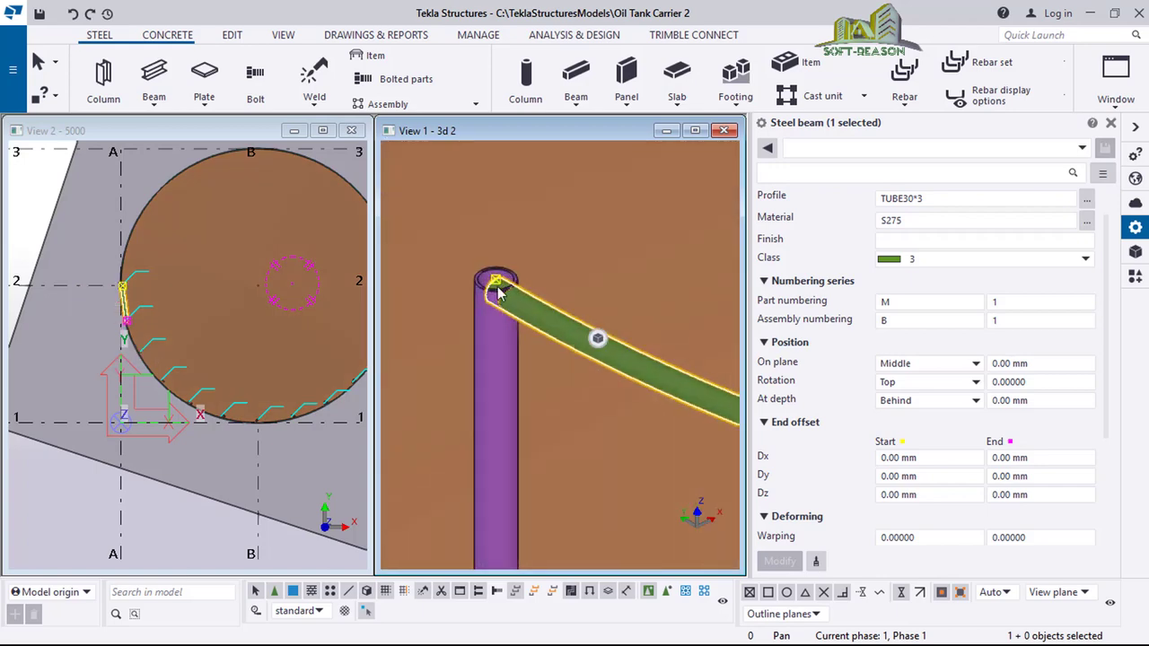
scroll(453, 211, up, 1)
click(452, 216)
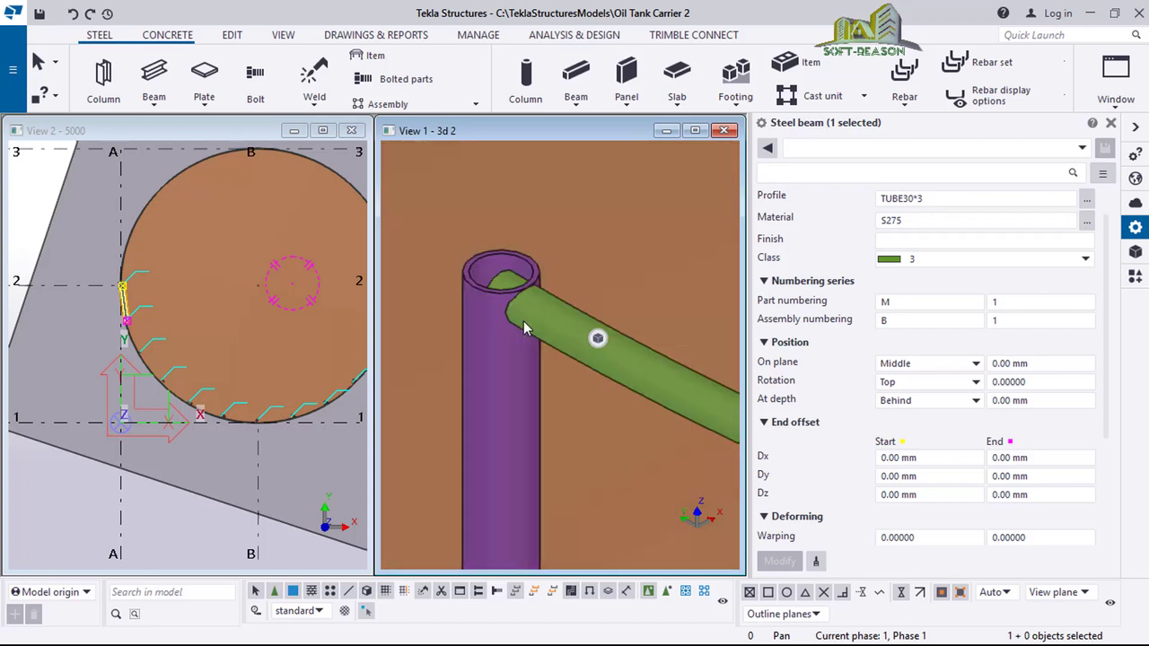
scroll(530, 298, up, 1)
ctrl+middle_drag(529, 288, 519, 321)
click(518, 321)
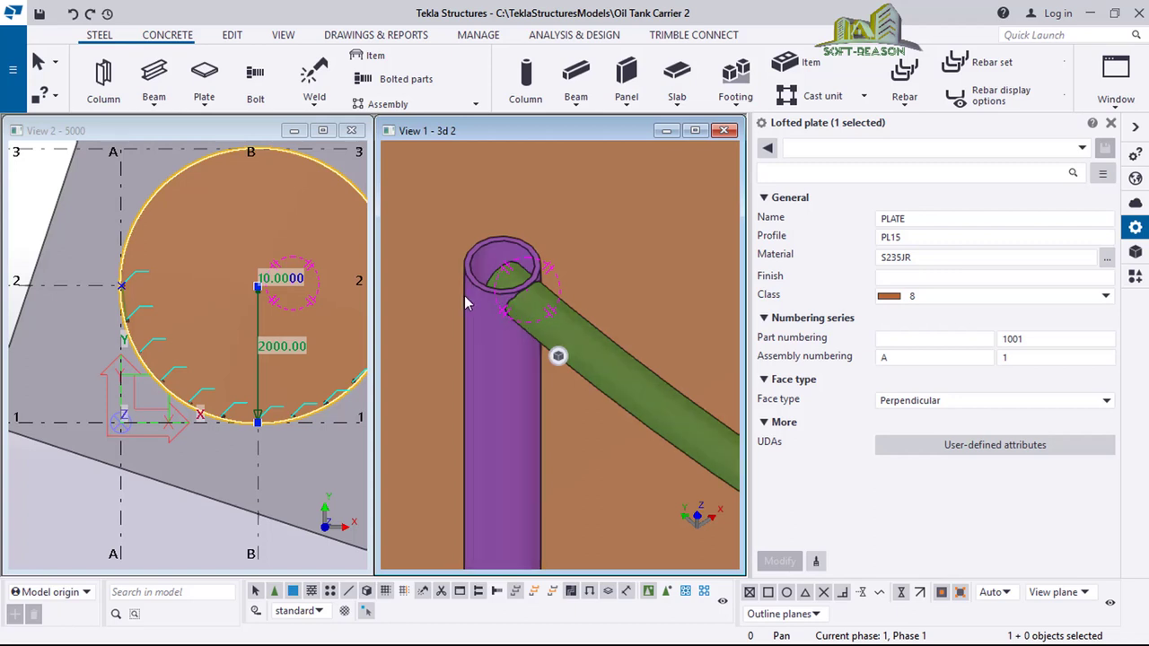
scroll(462, 287, down, 5)
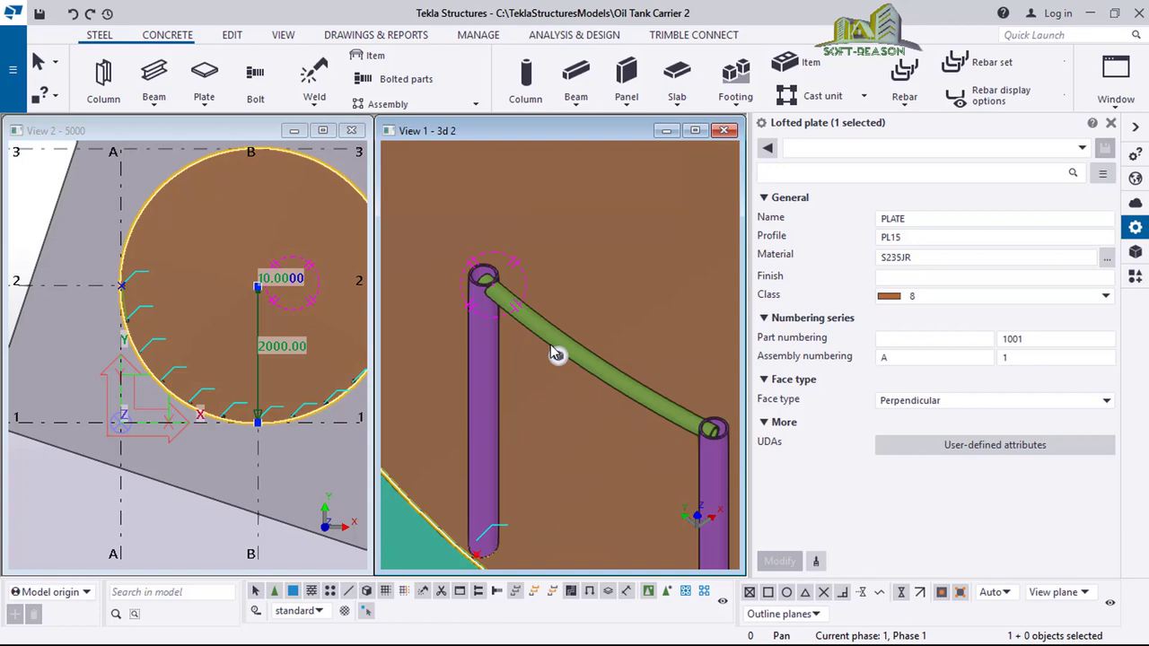
ctrl+middle_drag(554, 353, 570, 382)
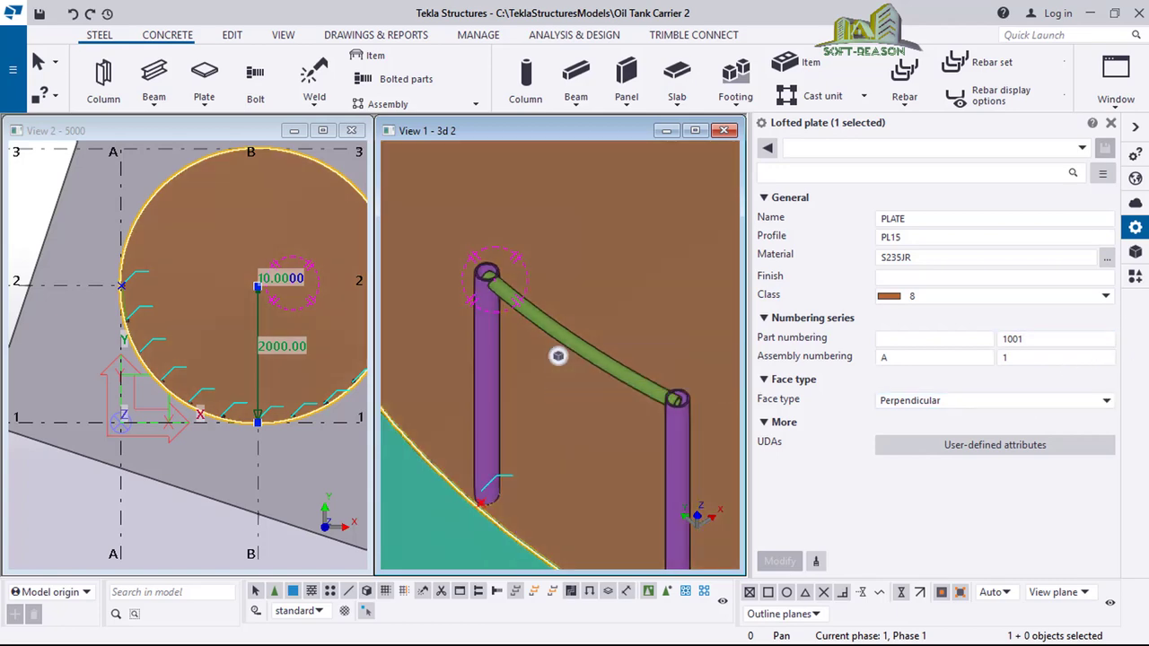
Start the Tube-Saddle+Hole connection with the standard settings, checking its parameters and welding options and keeping the existing weld type
click(1136, 280)
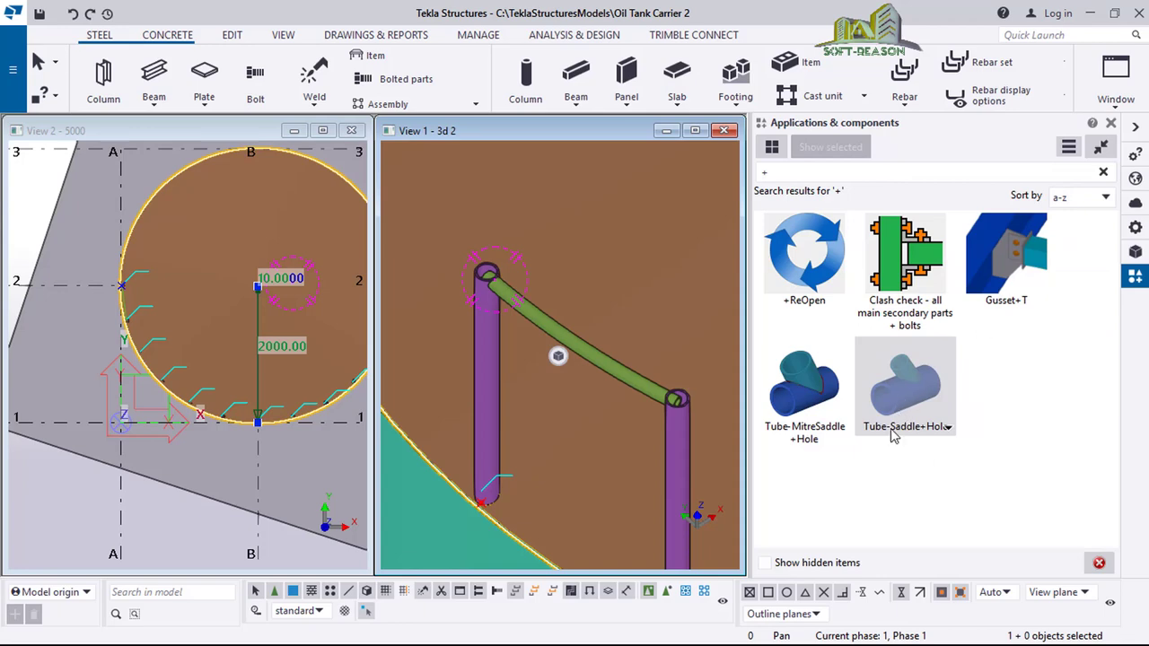
click(903, 404)
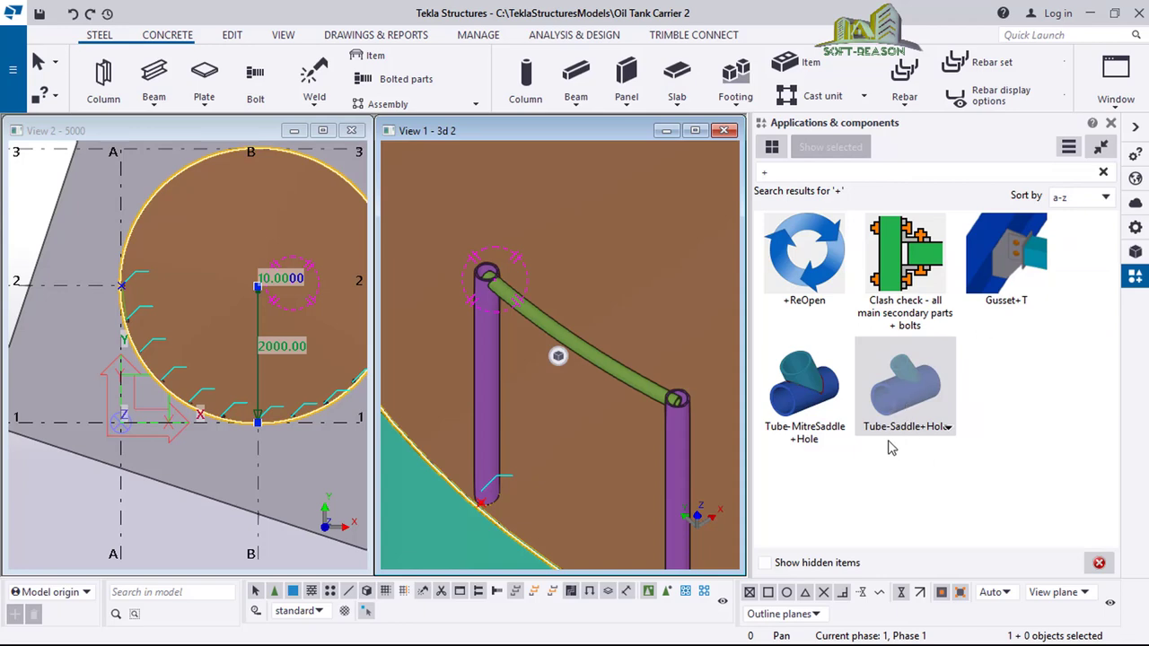
double_click(902, 393)
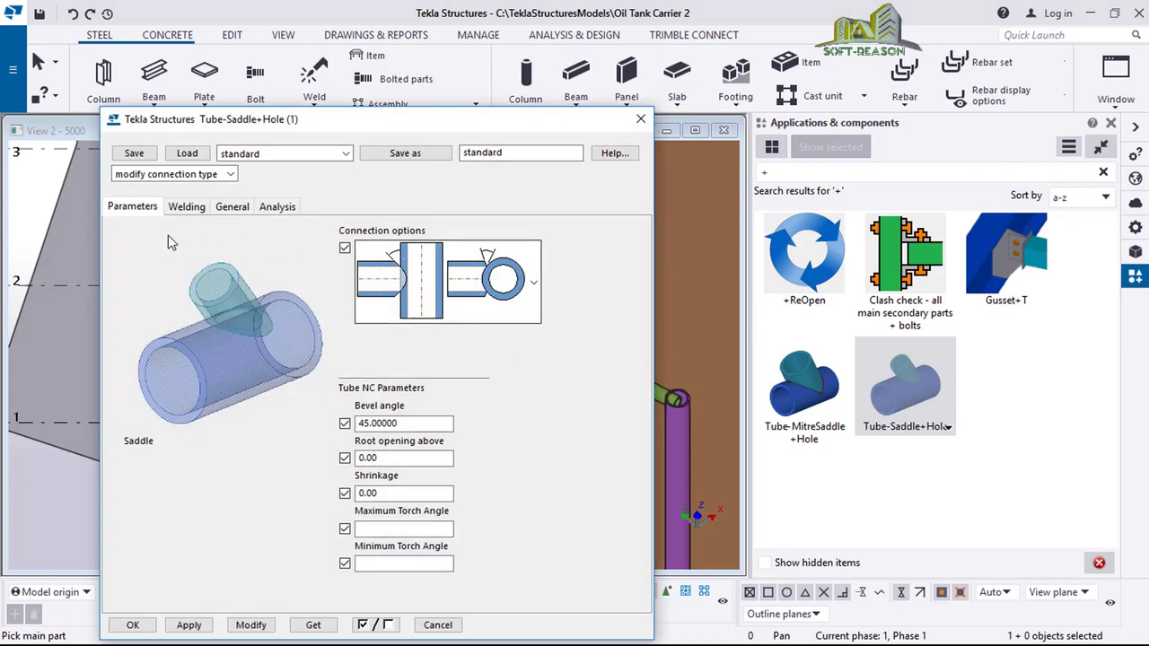
click(187, 209)
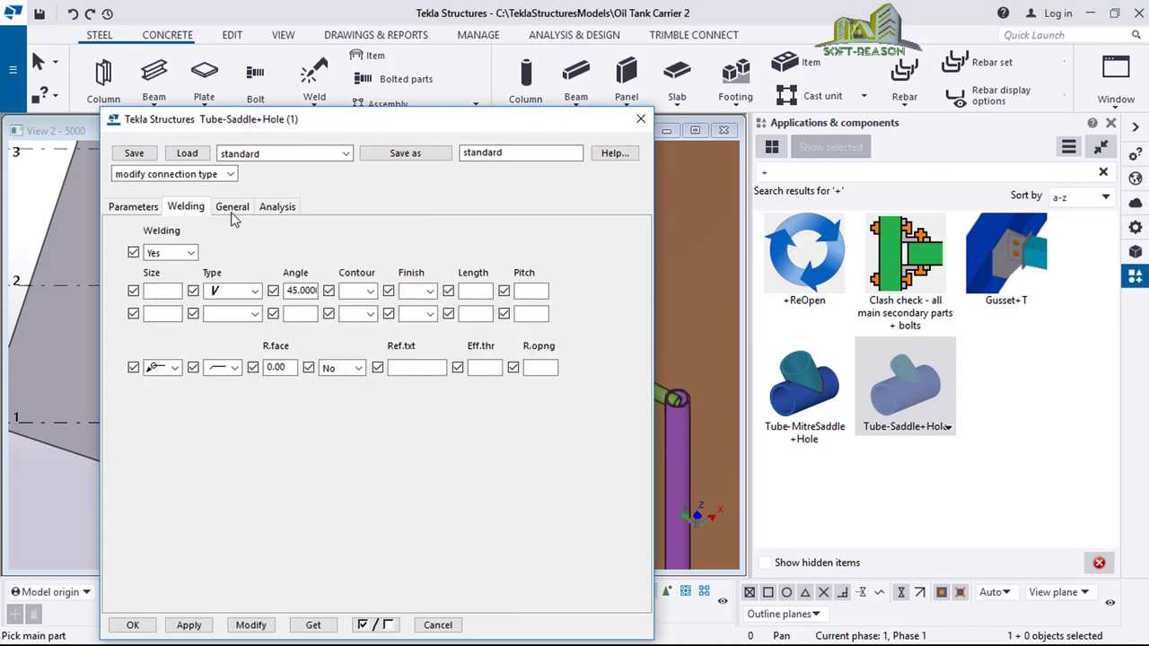
click(255, 292)
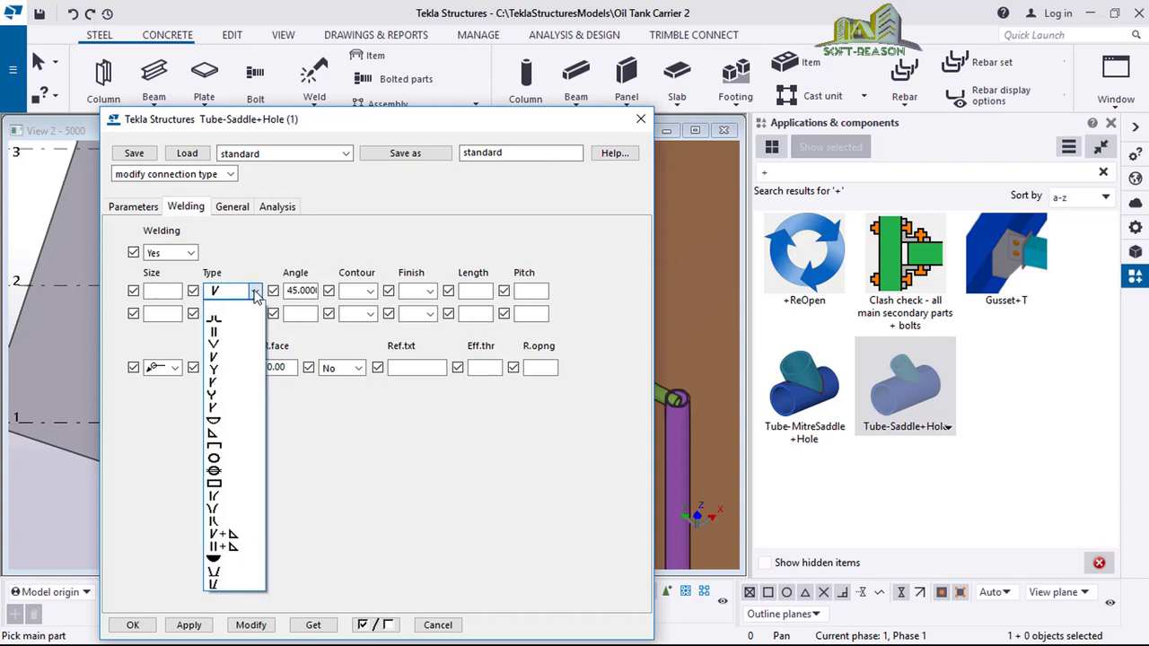
click(255, 292)
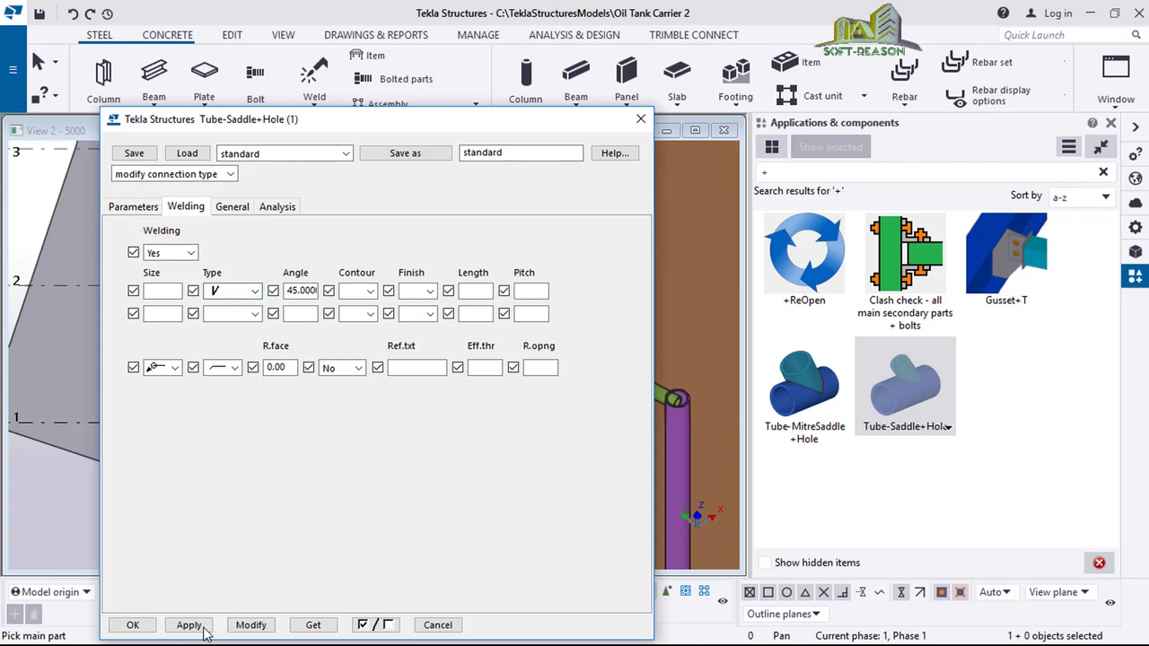
click(128, 625)
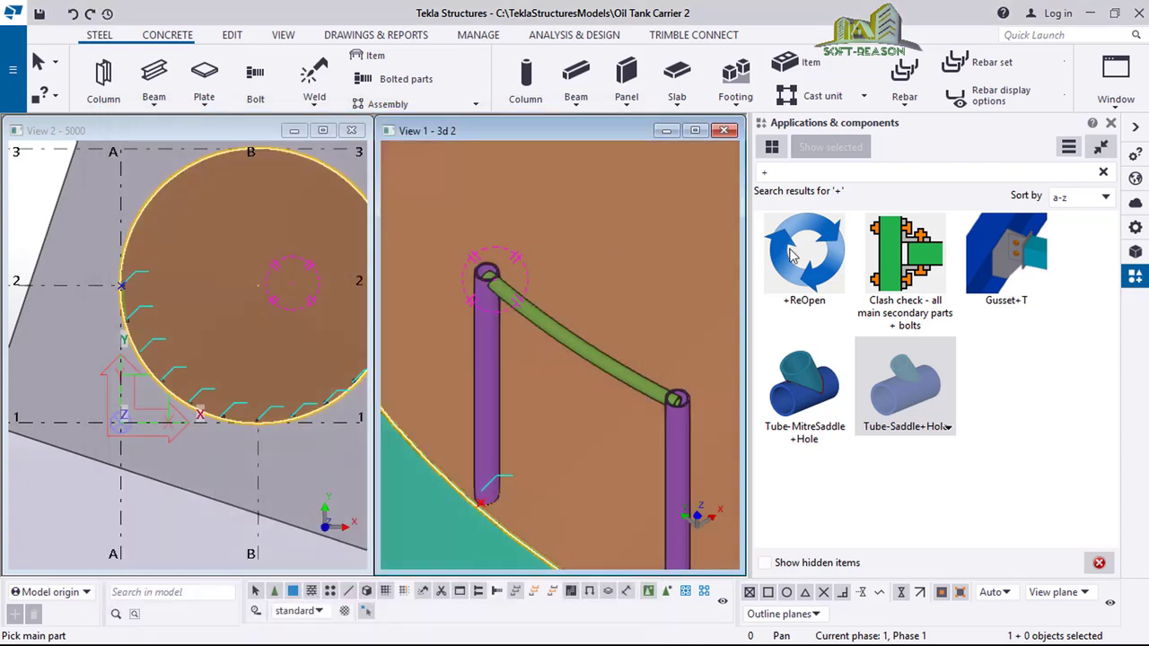
Apply the Tube-Saddle+Hole connection with the first post as main part and the curved rail as secondary part, and inspect the joint
scroll(483, 349, up, 1)
scroll(485, 372, up, 1)
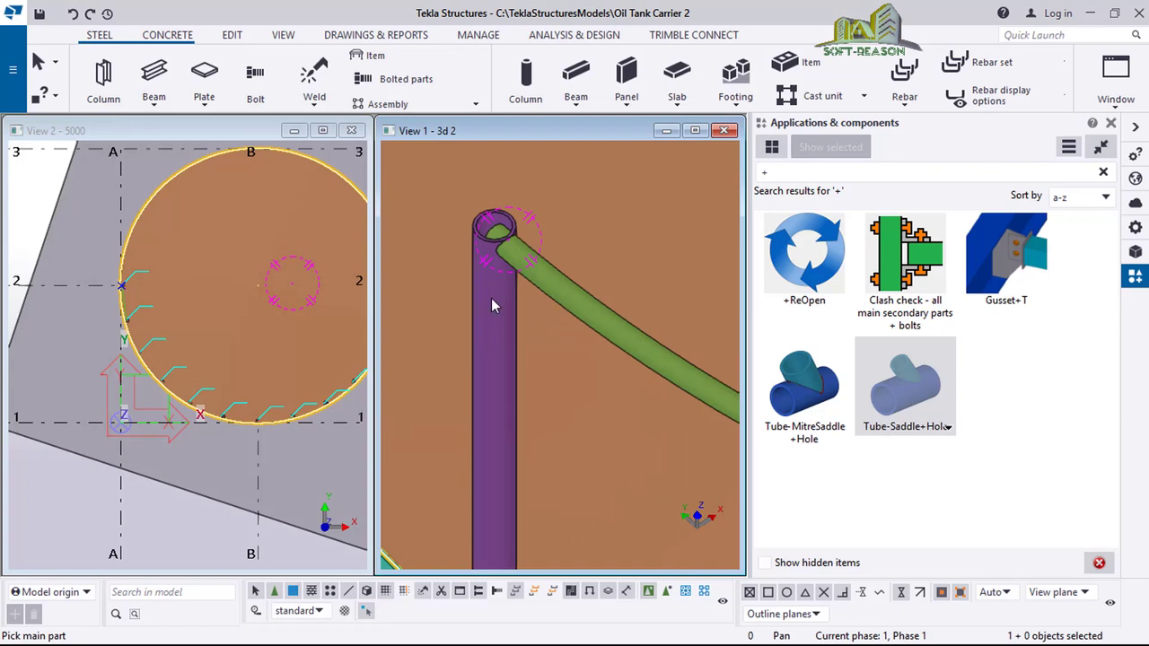
click(492, 299)
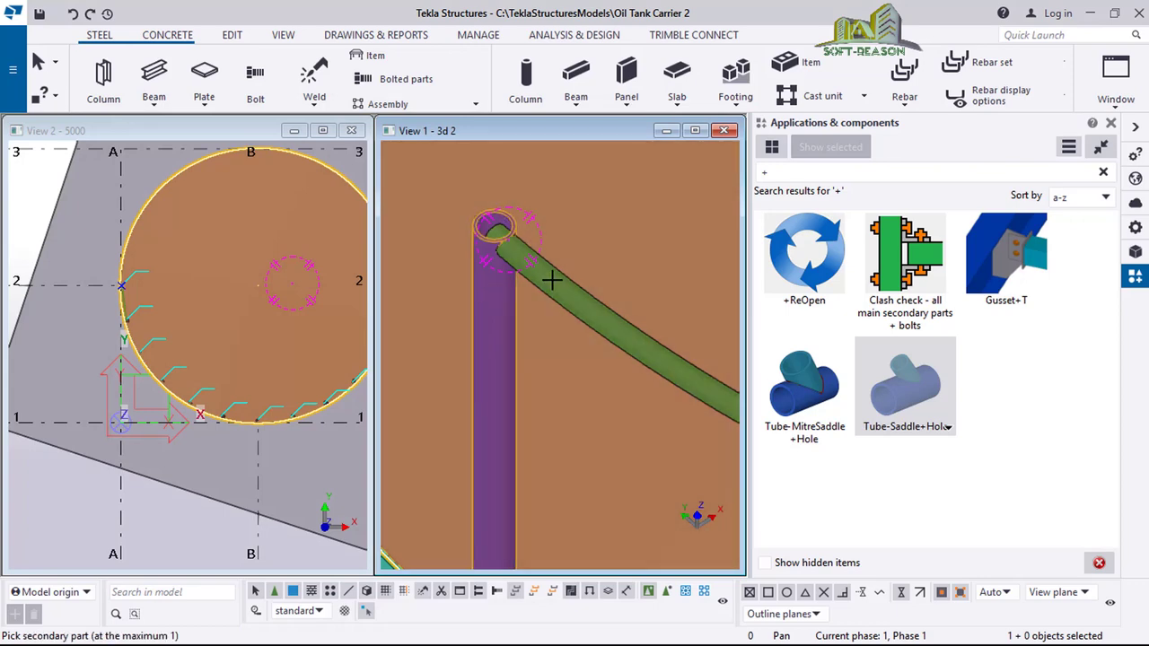
click(538, 290)
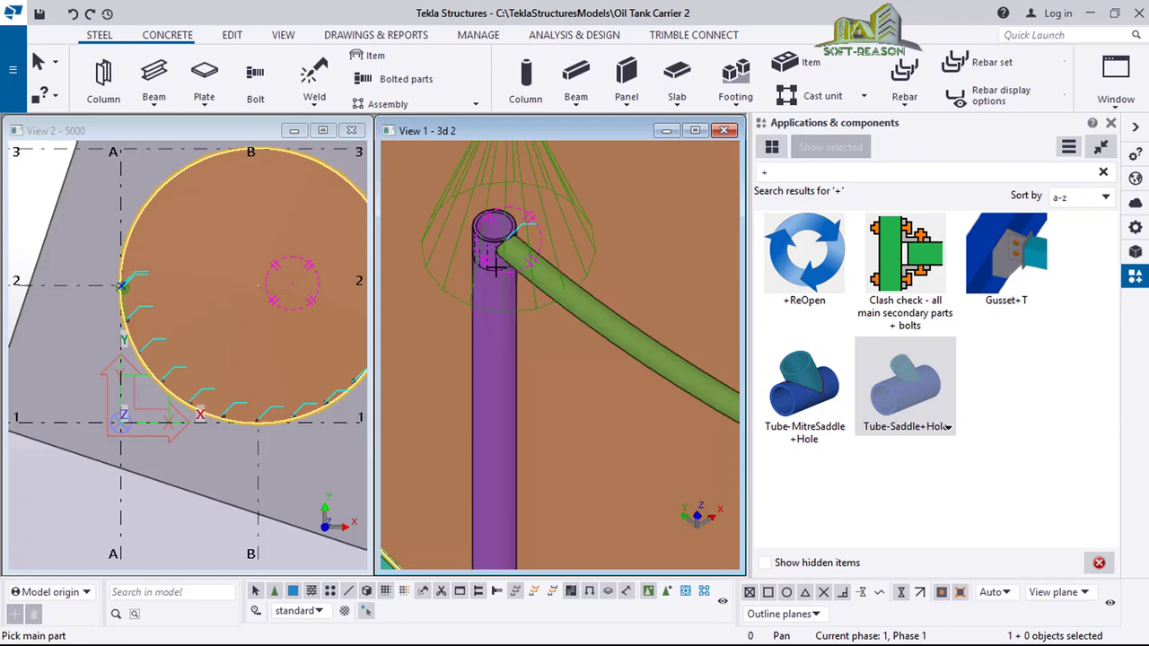
scroll(534, 280, up, 2)
scroll(530, 268, up, 1)
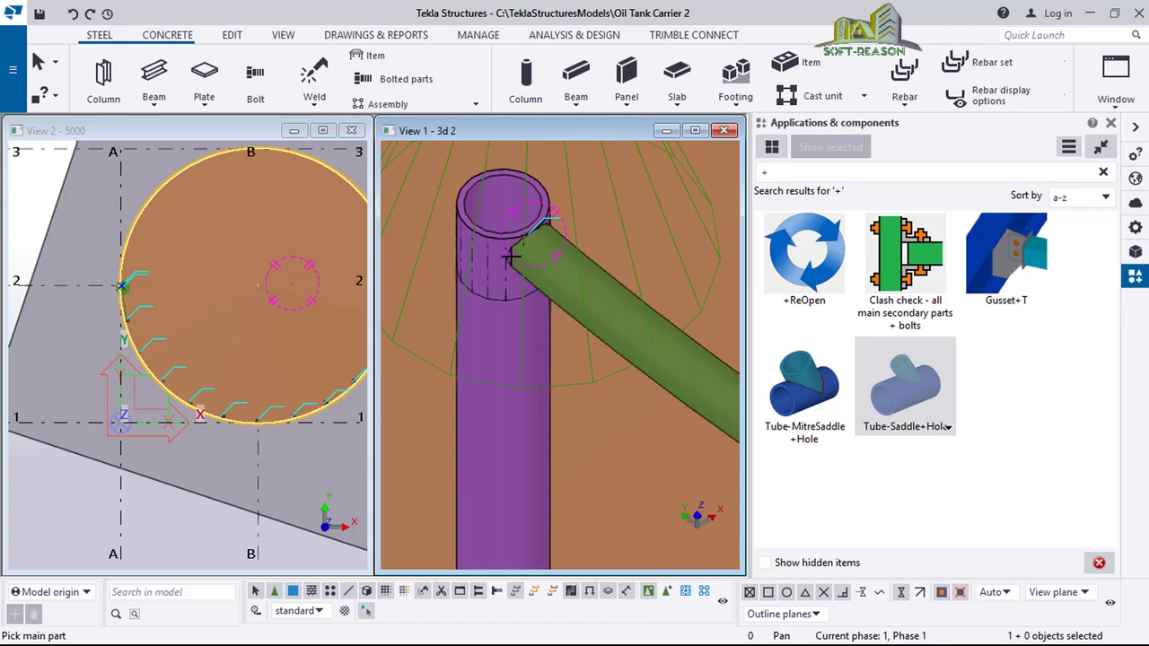
Apply the same Tube-Saddle+Hole connection between the second post and the other end of the curved rail
scroll(487, 261, down, 3)
scroll(575, 325, down, 2)
scroll(615, 363, up, 1)
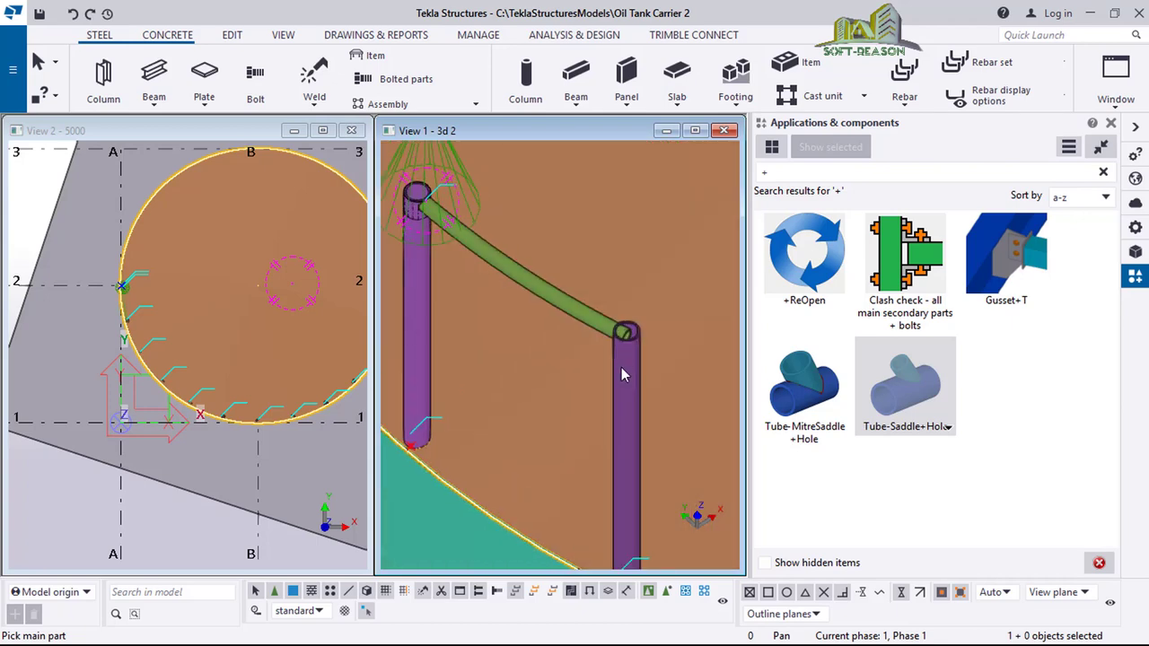
click(596, 319)
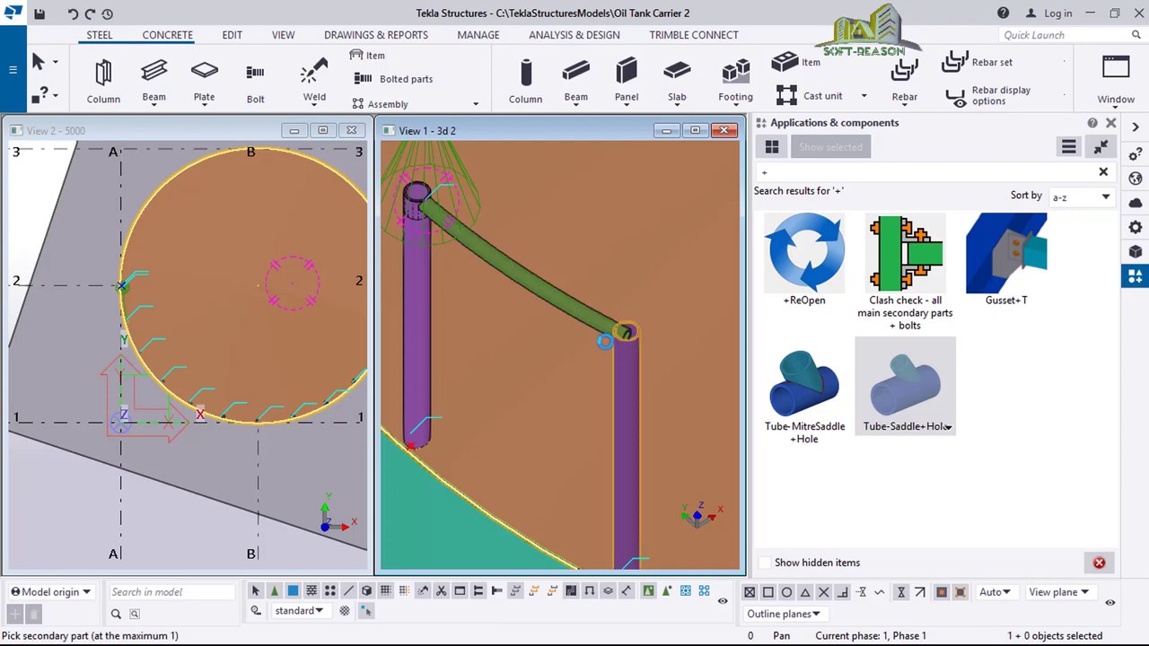
scroll(632, 338, up, 2)
scroll(632, 338, down, 2)
click(634, 325)
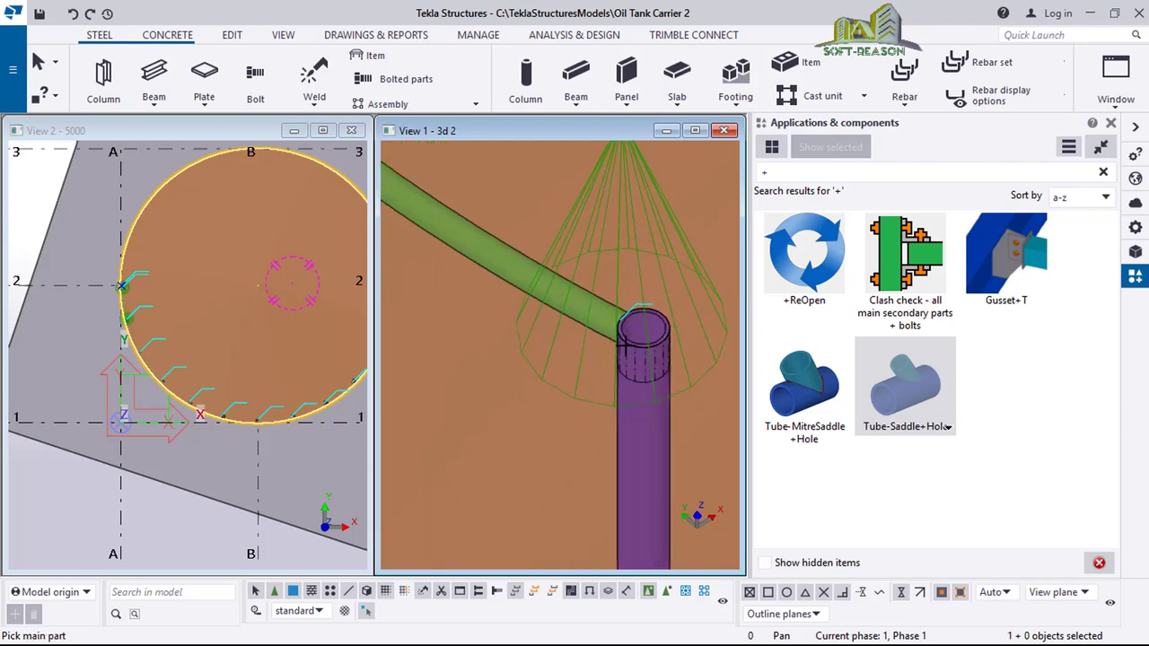
scroll(590, 290, down, 2)
scroll(561, 328, down, 2)
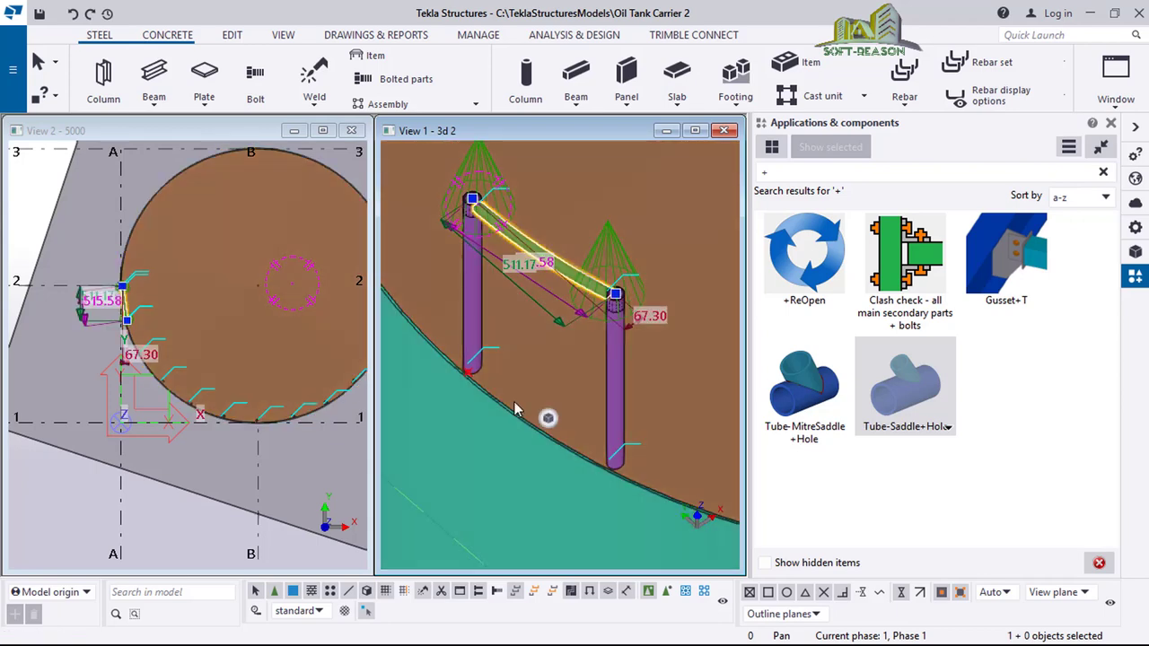
Create one linear copy of the connected curved rail with dX 0, dY 0 and dZ -345 mm as the lower rail
right_click(555, 219)
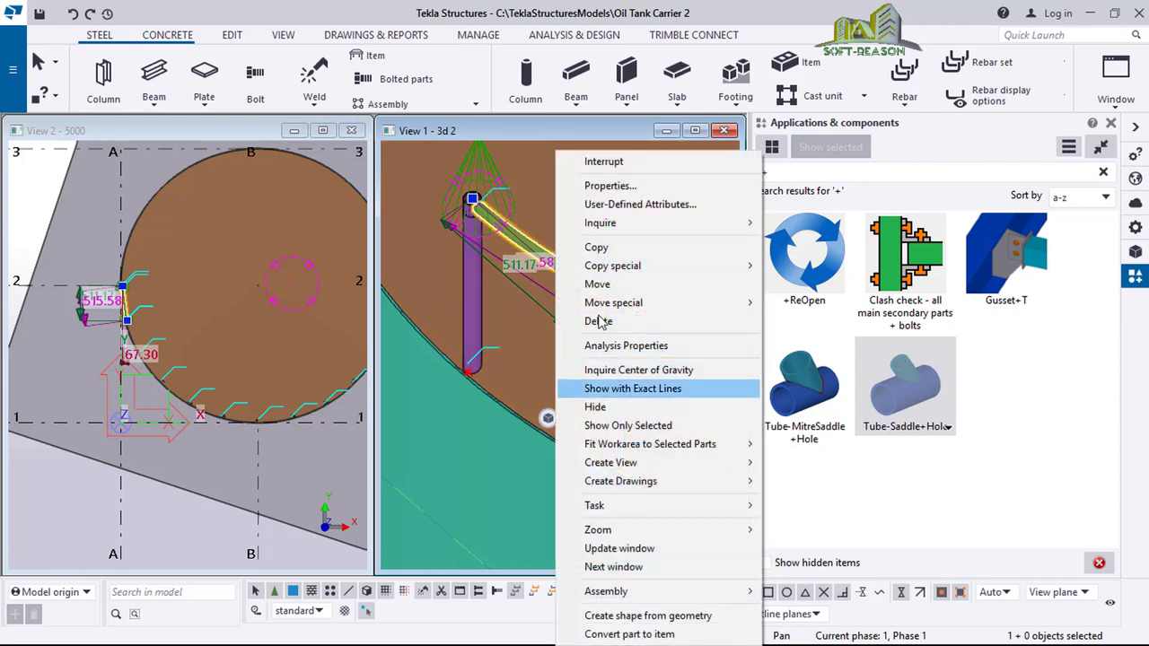
mouse_move(744, 270)
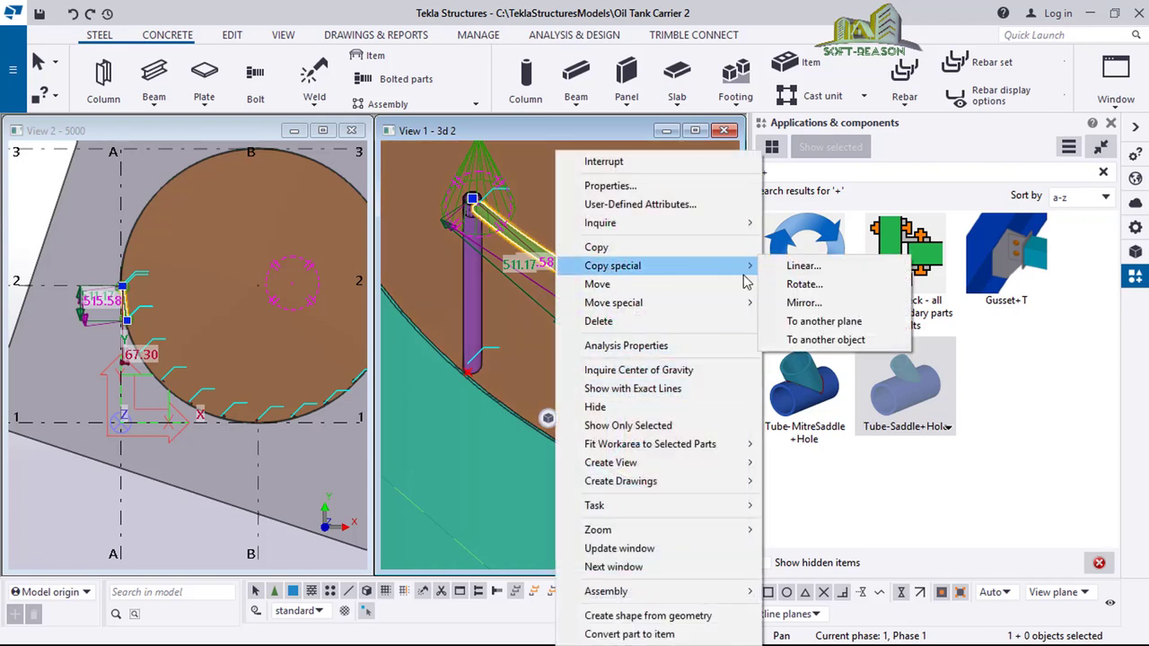
click(796, 272)
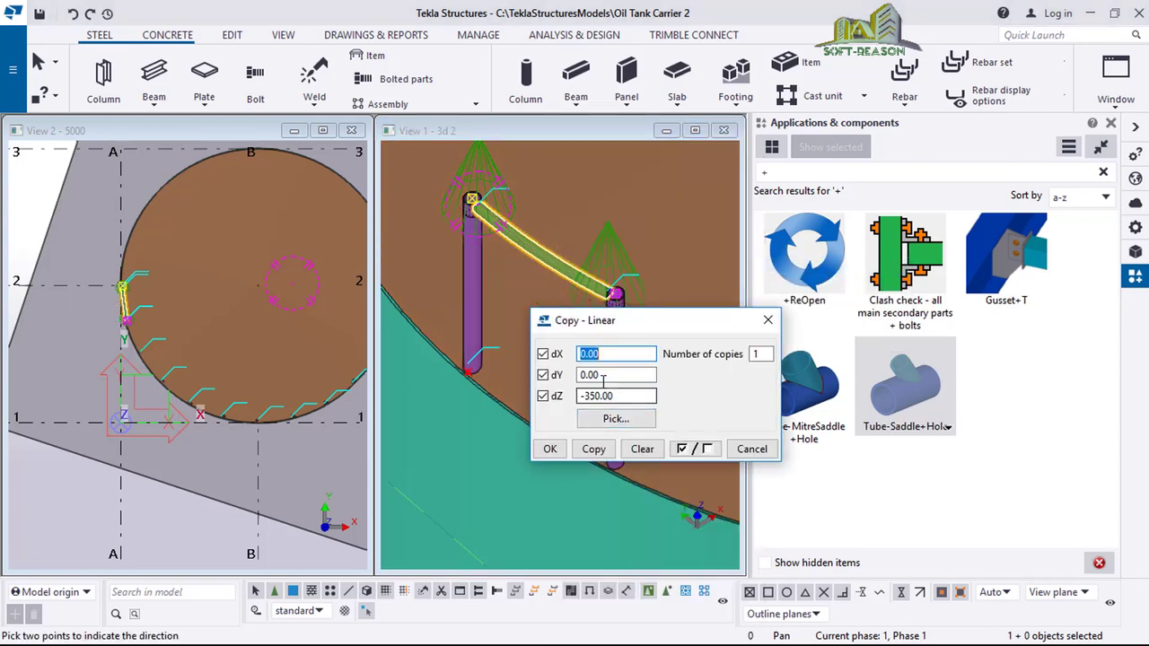
click(641, 451)
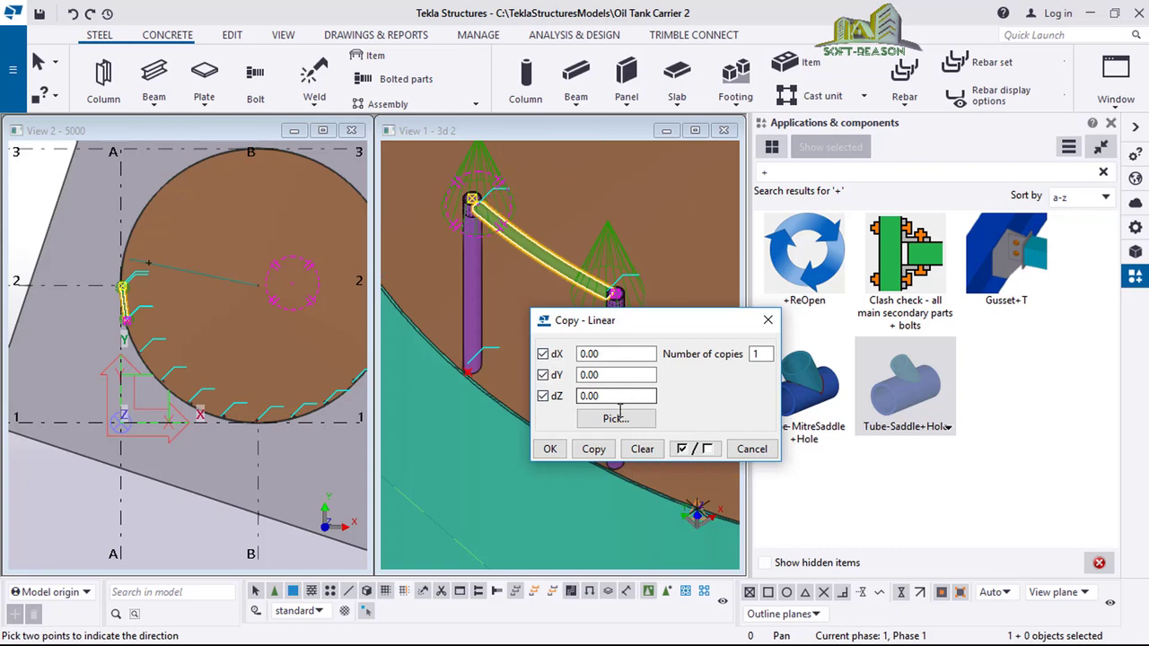
double_click(583, 398)
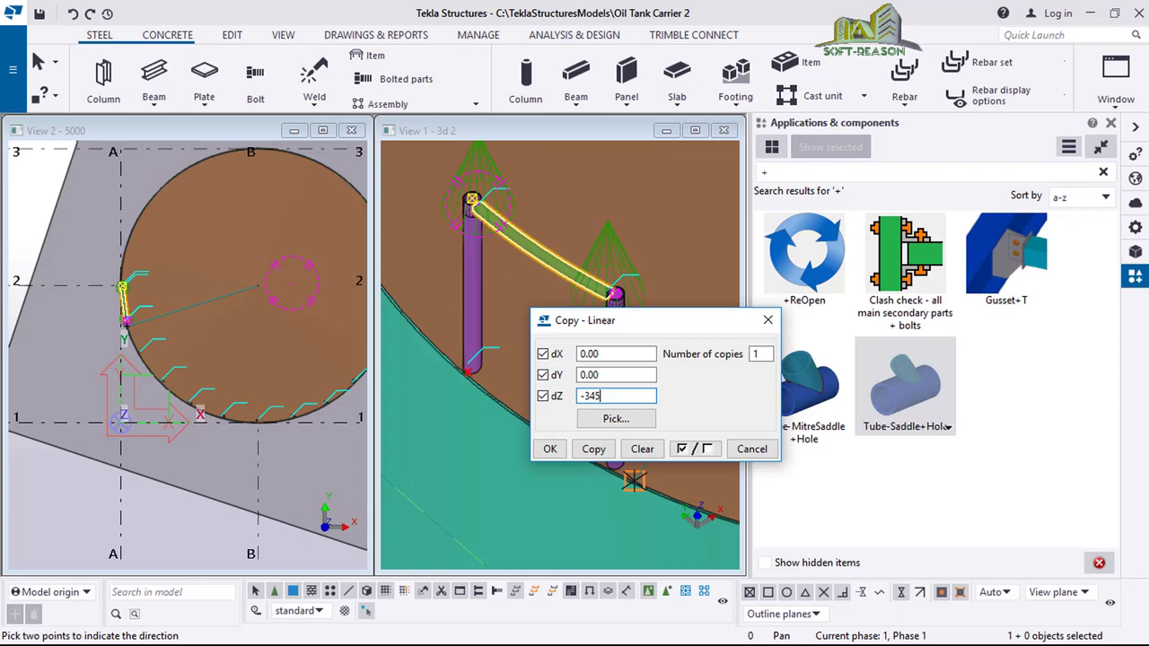
click(593, 449)
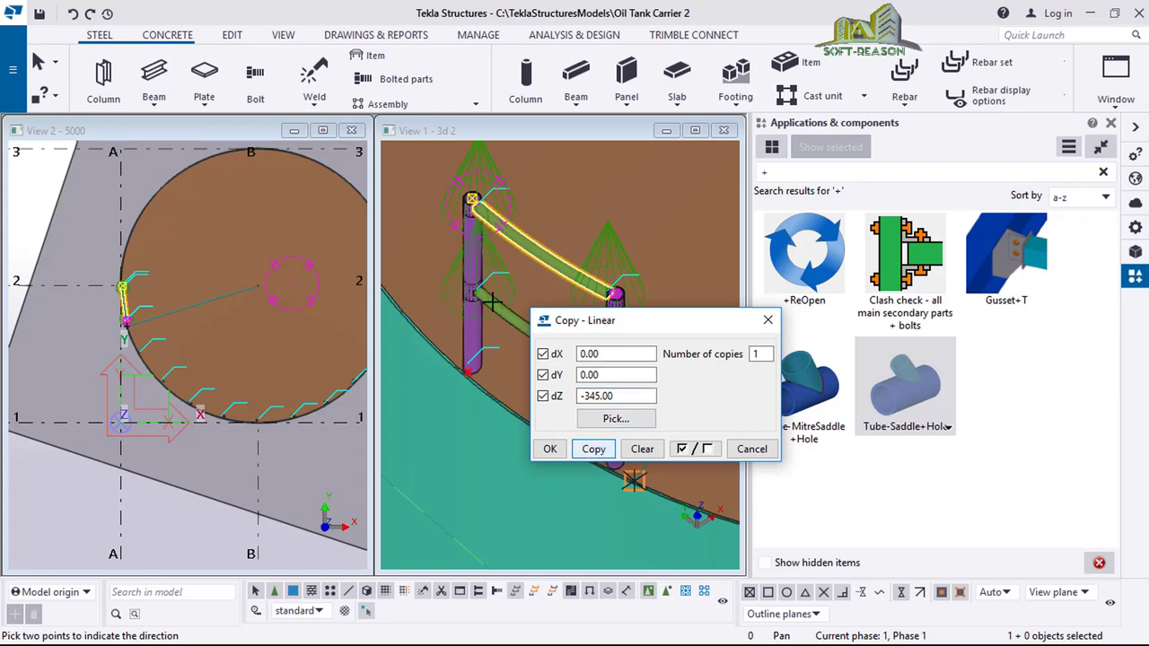
scroll(488, 279, down, 1)
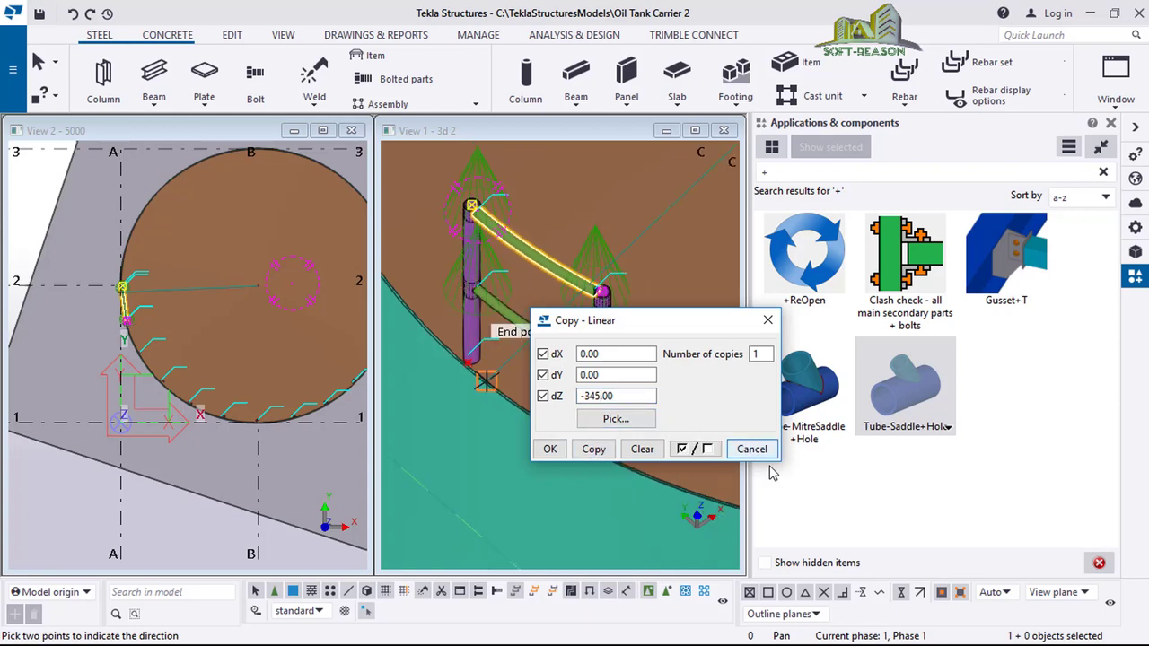
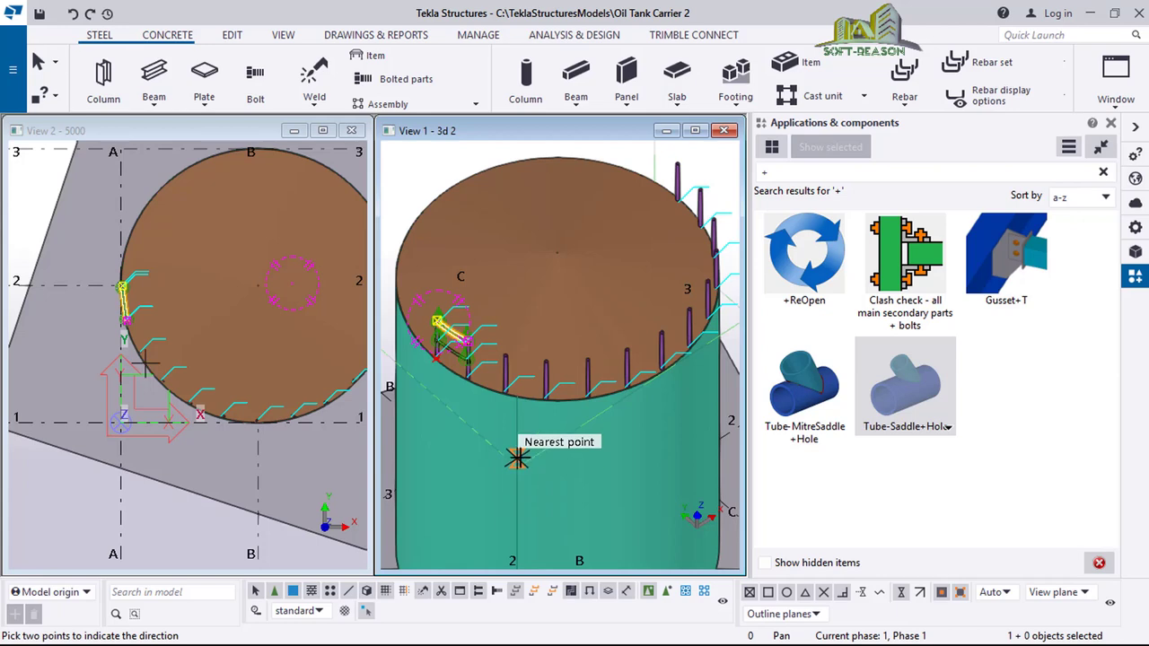
Start a rotated copy of the upper and lower curved rails with cleared settings and the rotation origin at the tank's centre
scroll(434, 357, up, 2)
scroll(434, 357, up, 3)
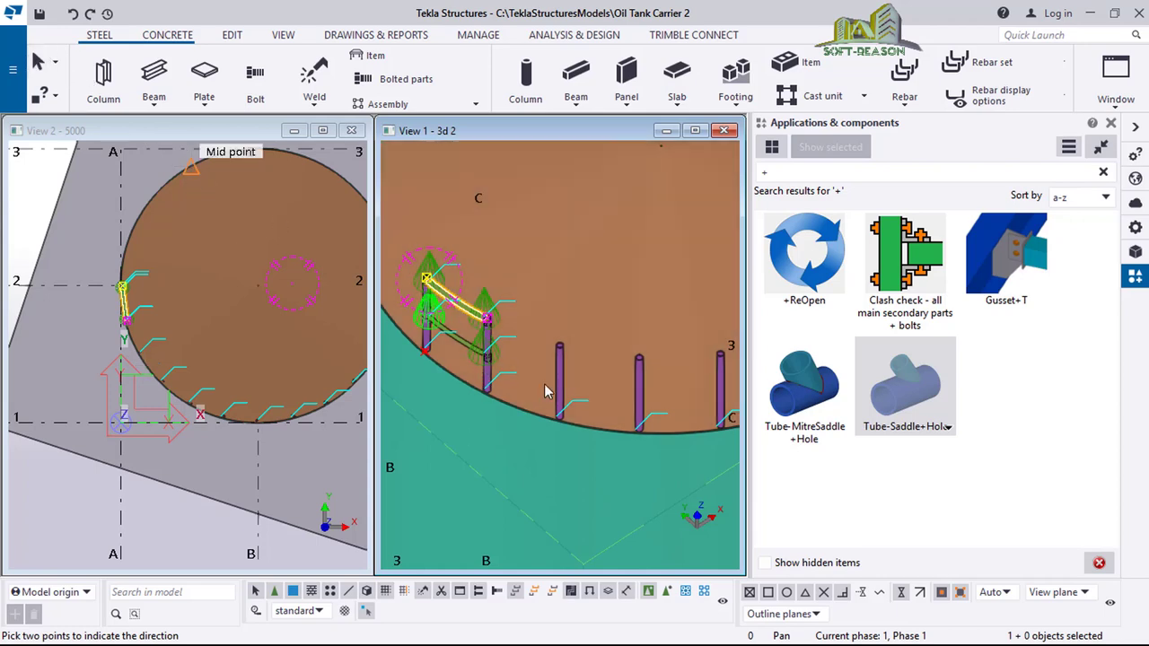
scroll(484, 395, down, 2)
scroll(481, 335, up, 2)
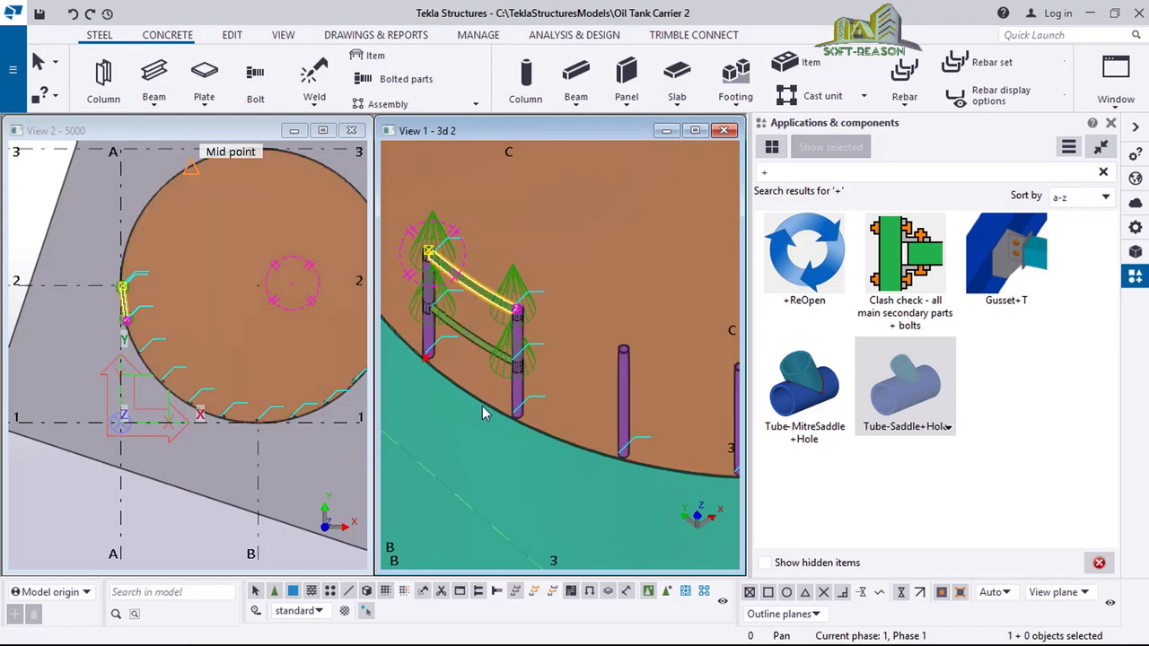
ctrl+middle_drag(473, 396, 446, 310)
ctrl+click(467, 338)
scroll(467, 338, down, 5)
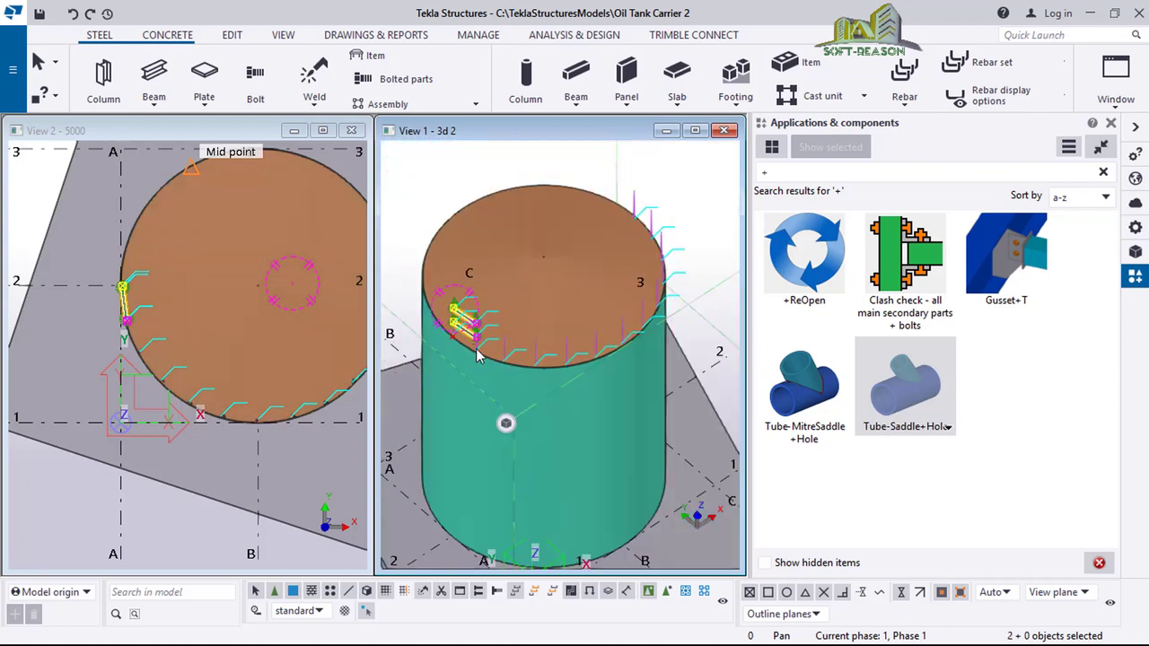
right_click(459, 196)
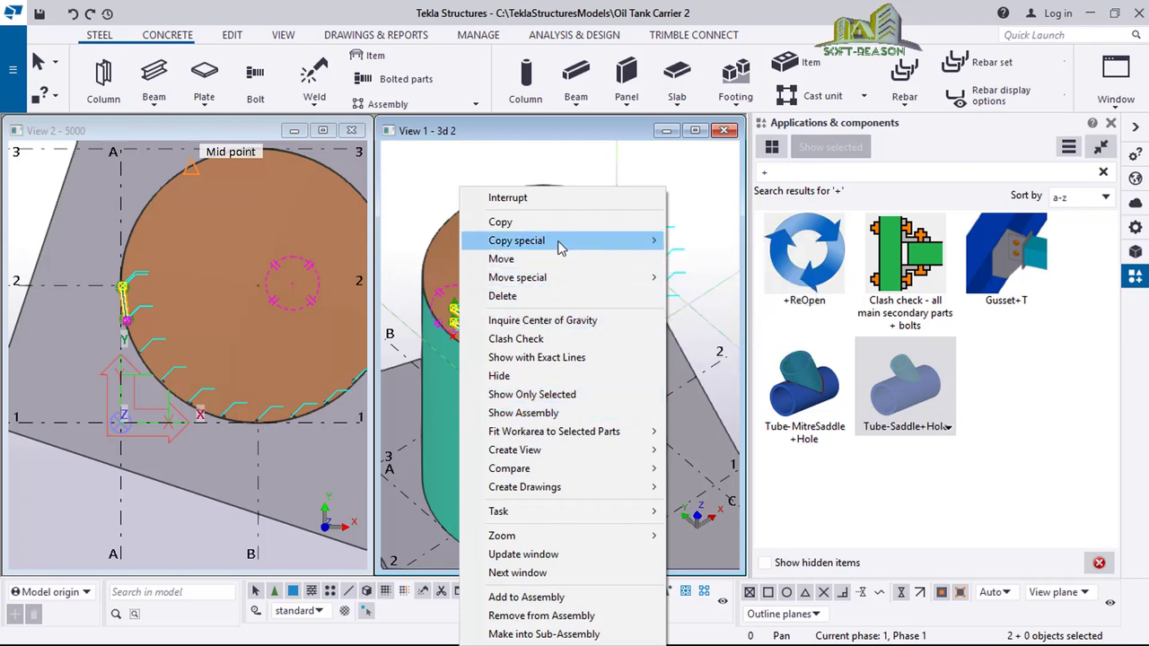
mouse_move(581, 248)
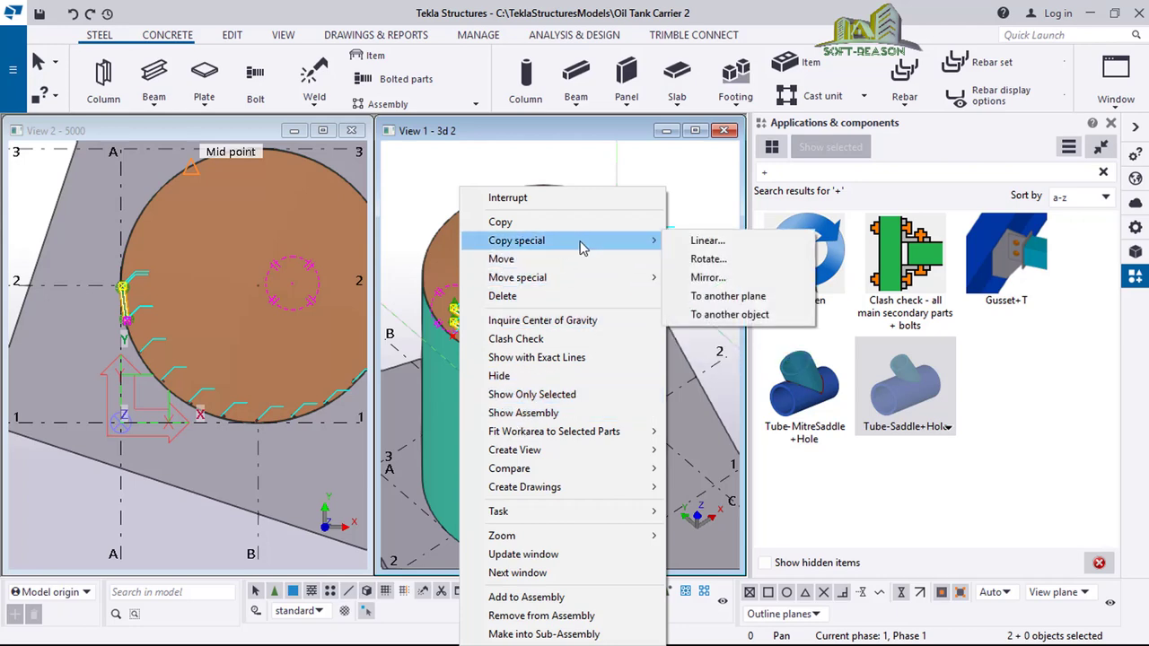
click(707, 260)
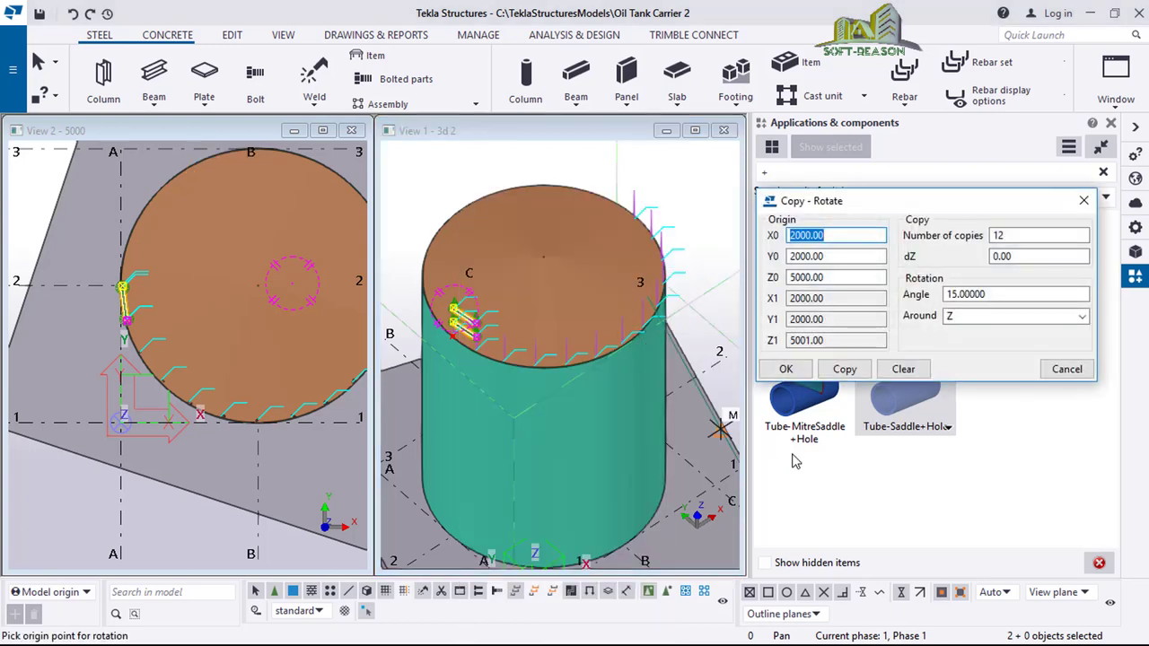
click(903, 371)
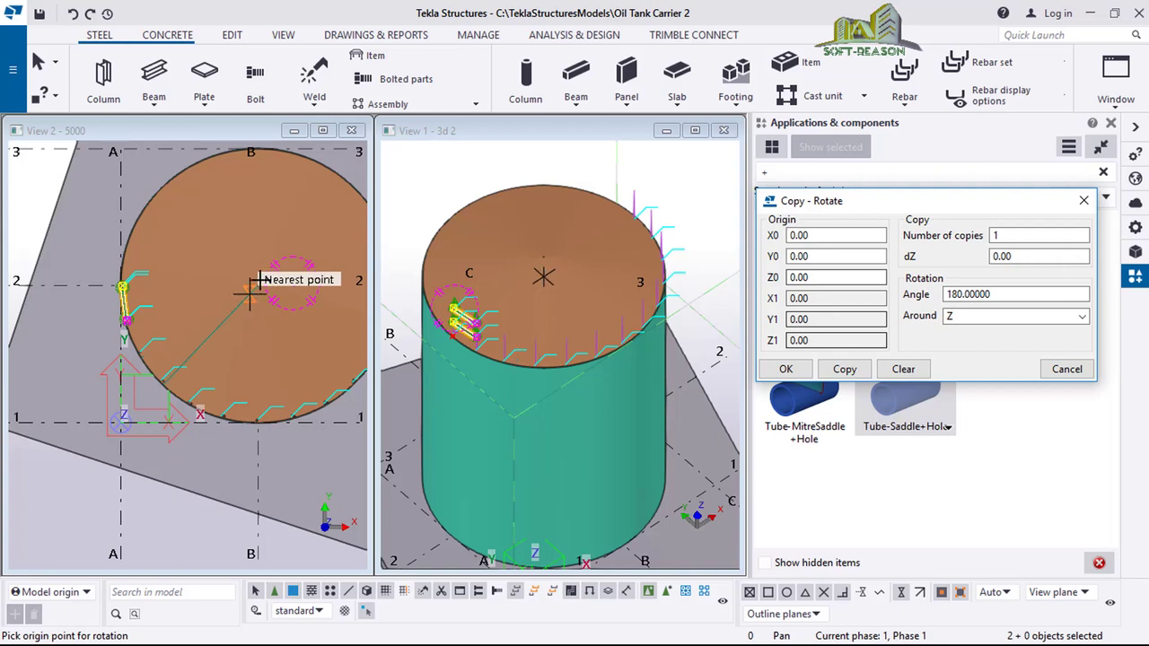
scroll(260, 281, up, 1)
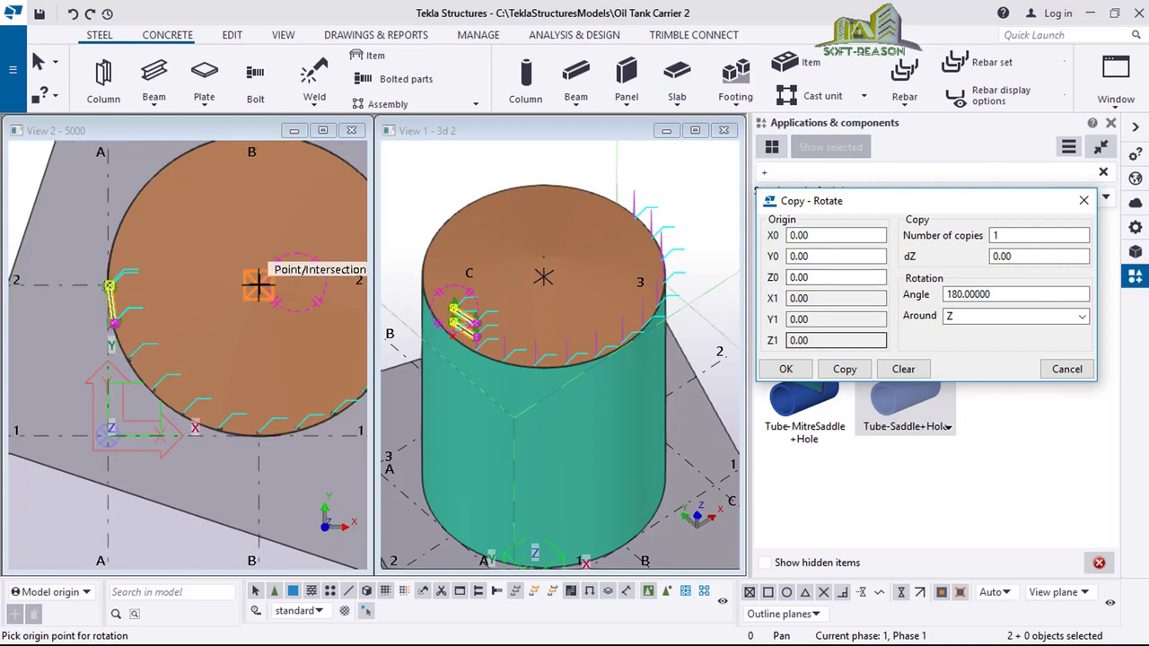
click(258, 285)
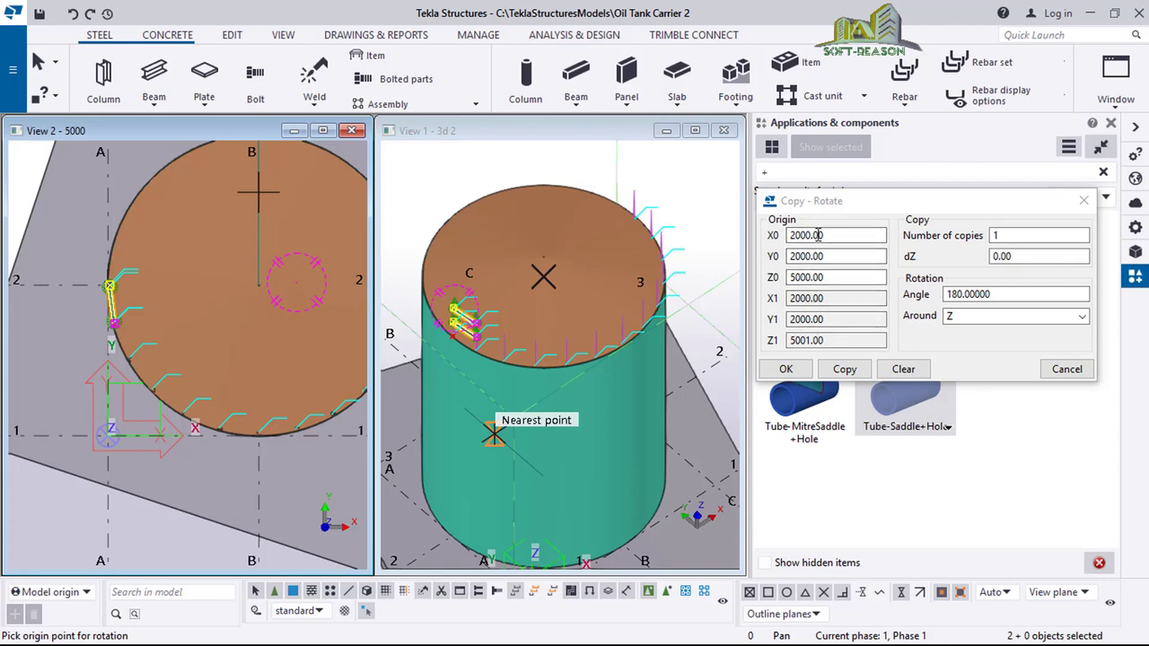
Create 6 copies of both curved rails at a 15° angle around Z
double_click(1003, 295)
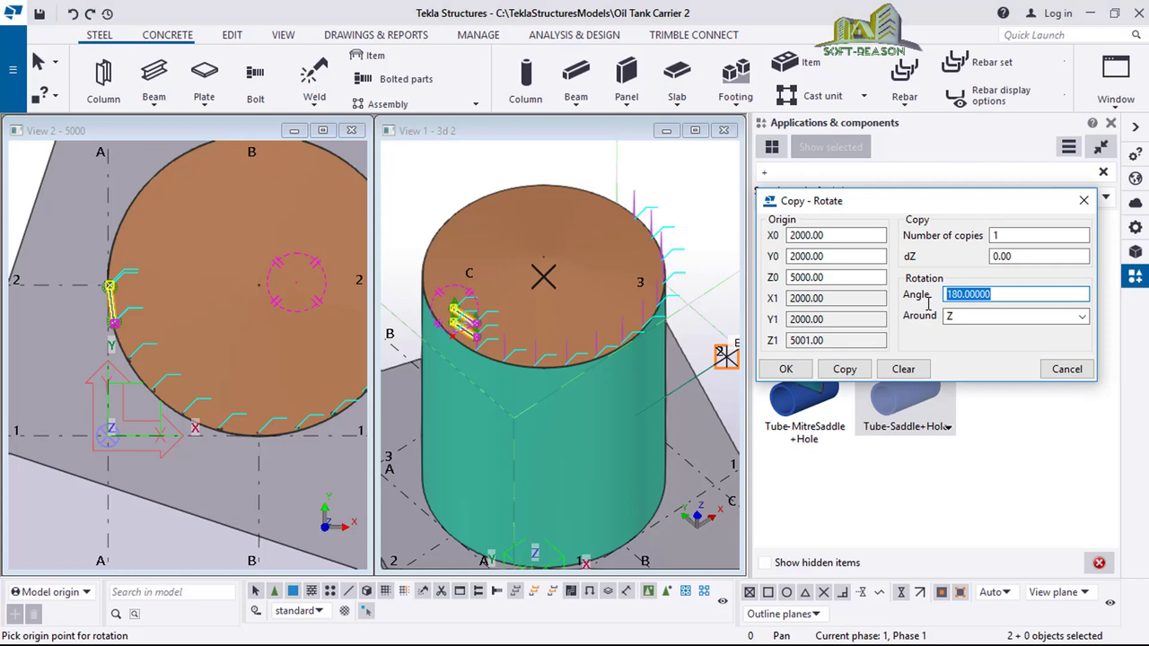
text(1)
key(shift+Tab)
key(shift+Tab)
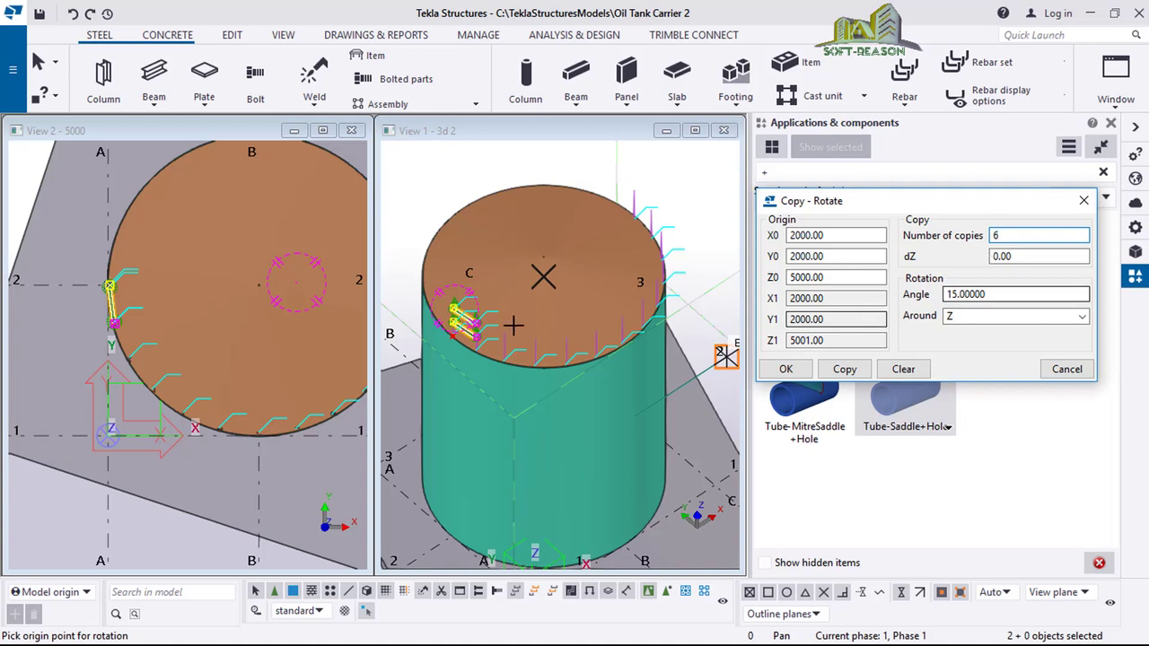
click(854, 372)
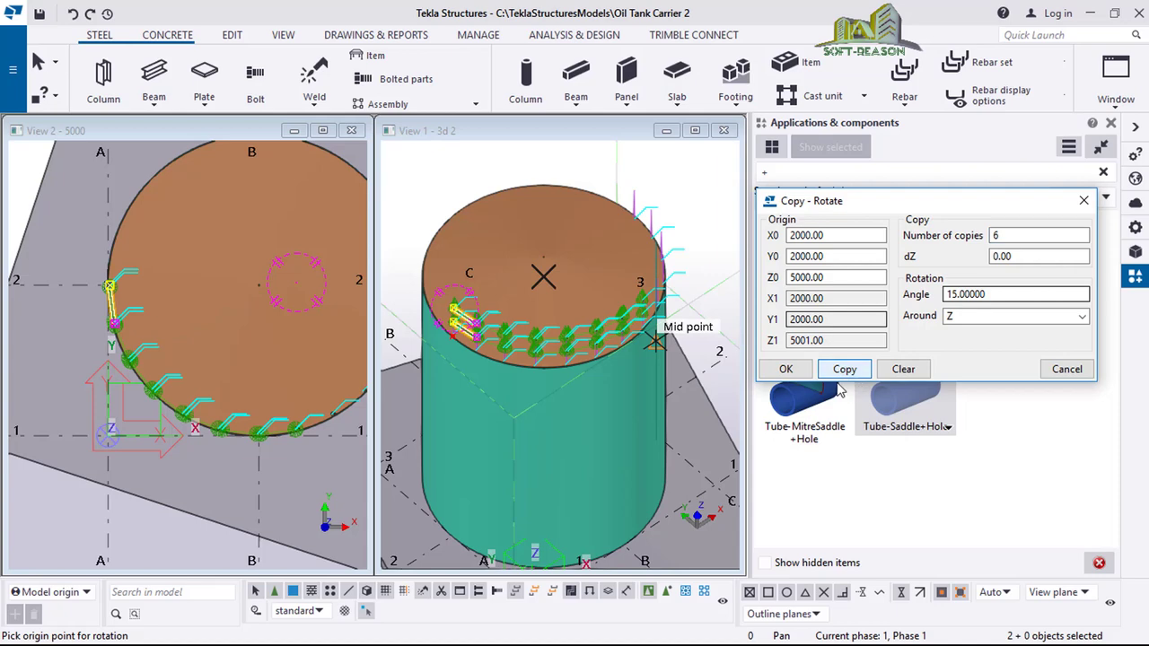
Undo the last rotated copy of the upper and lower curved rails
scroll(625, 363, up, 2)
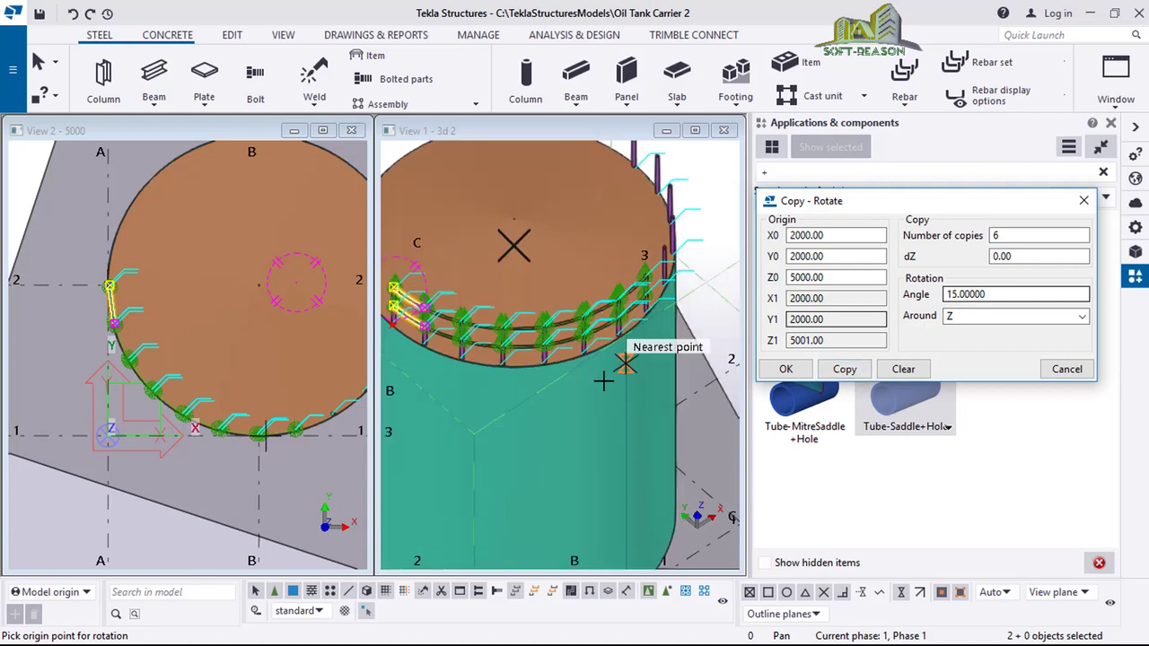
scroll(651, 388, down, 1)
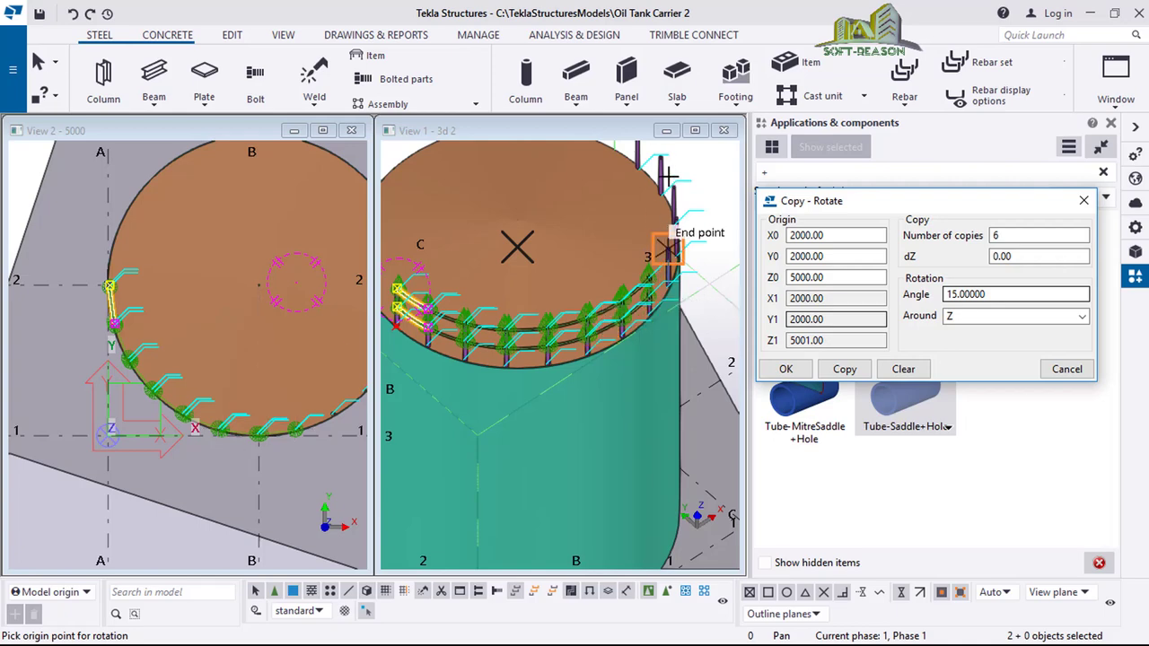
scroll(661, 358, down, 1)
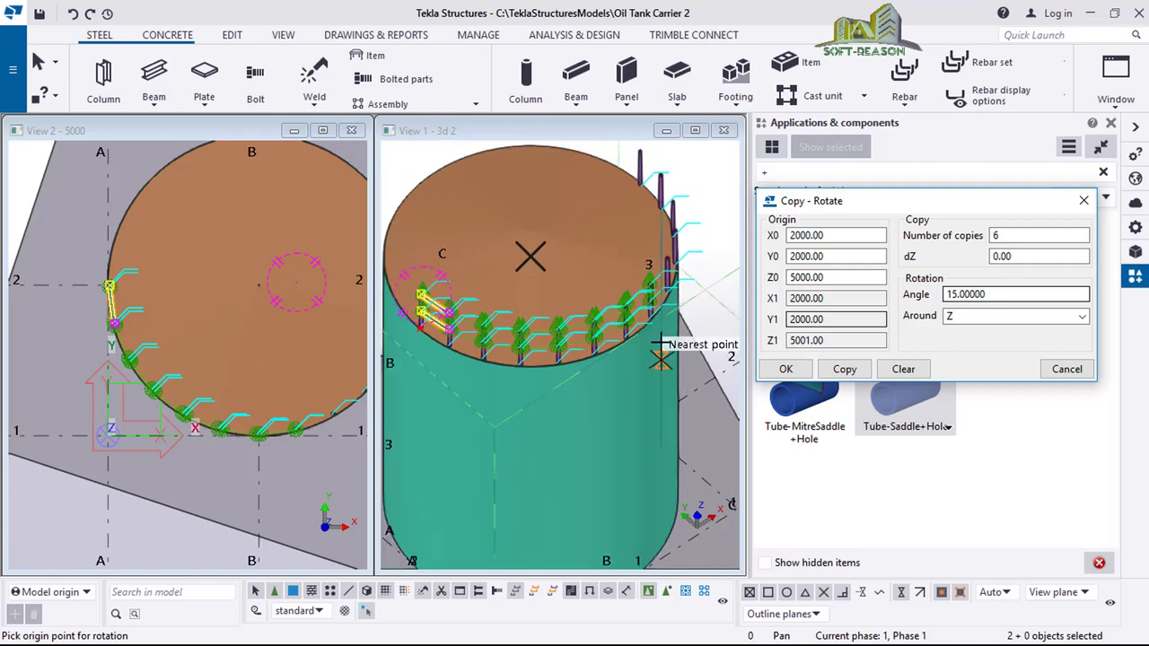
click(73, 14)
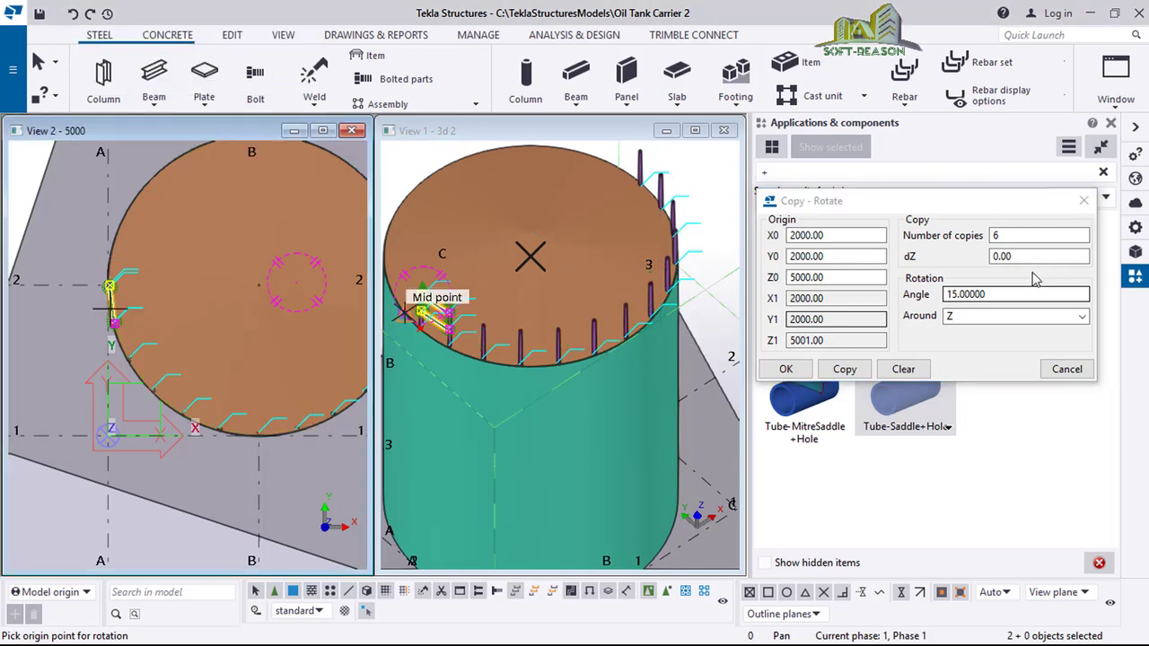
Create 11 rotated copies of both curved rails at a 15° angle around Z and finish the copy settings
double_click(993, 236)
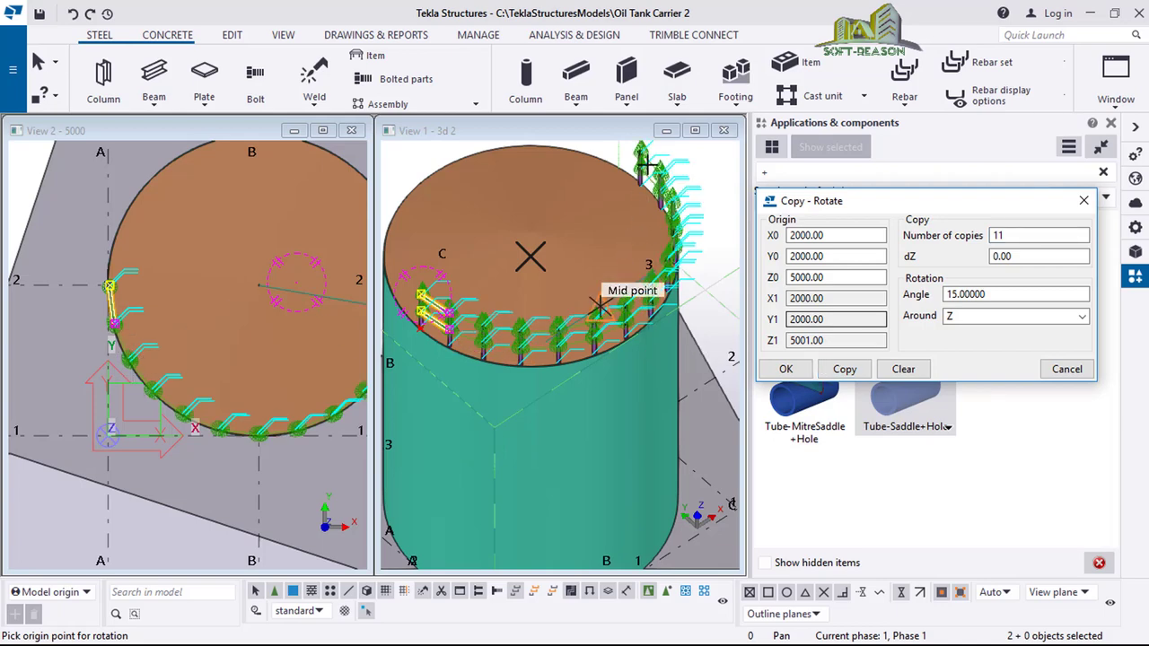
scroll(649, 232, up, 2)
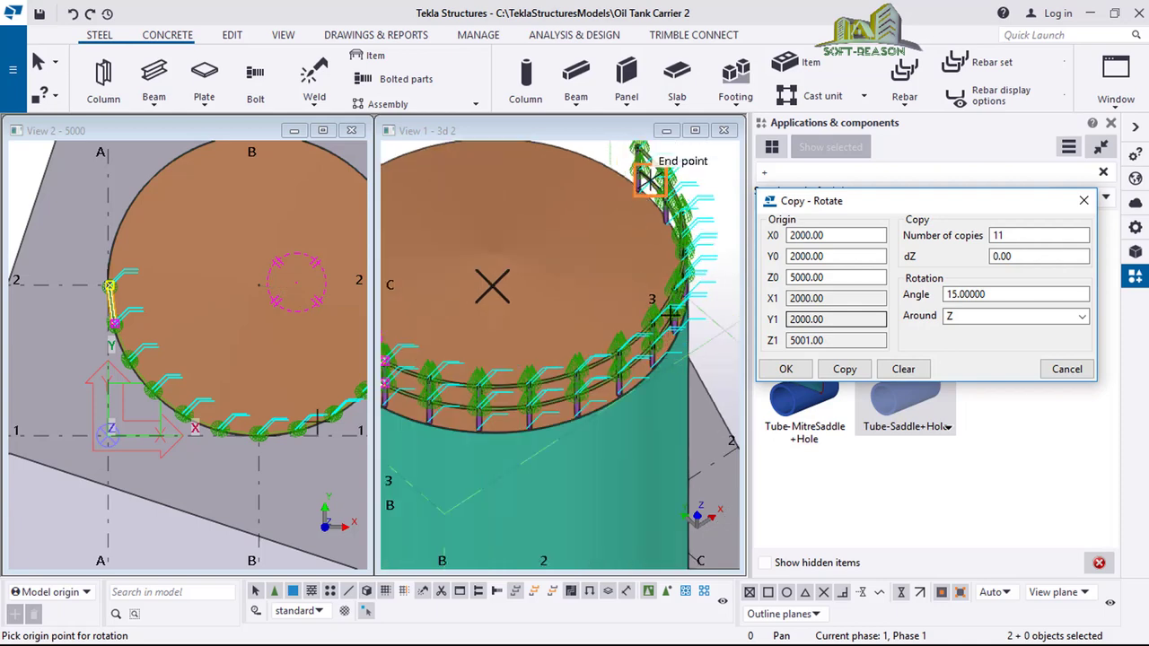
scroll(648, 182, down, 2)
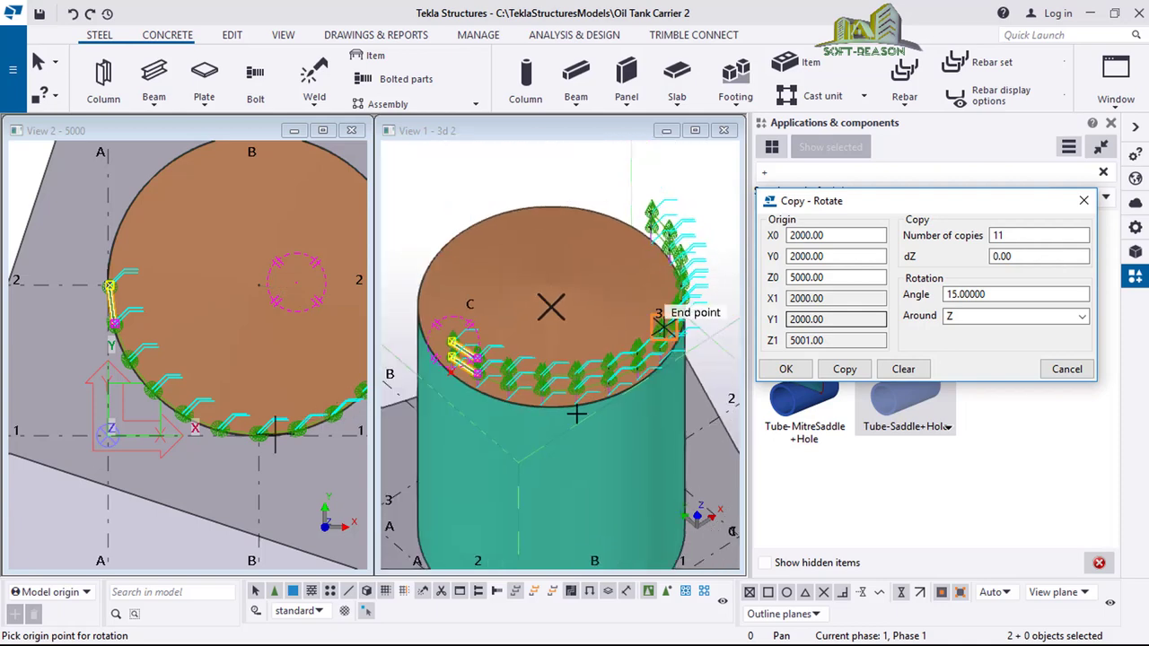
click(786, 369)
scroll(552, 395, down, 2)
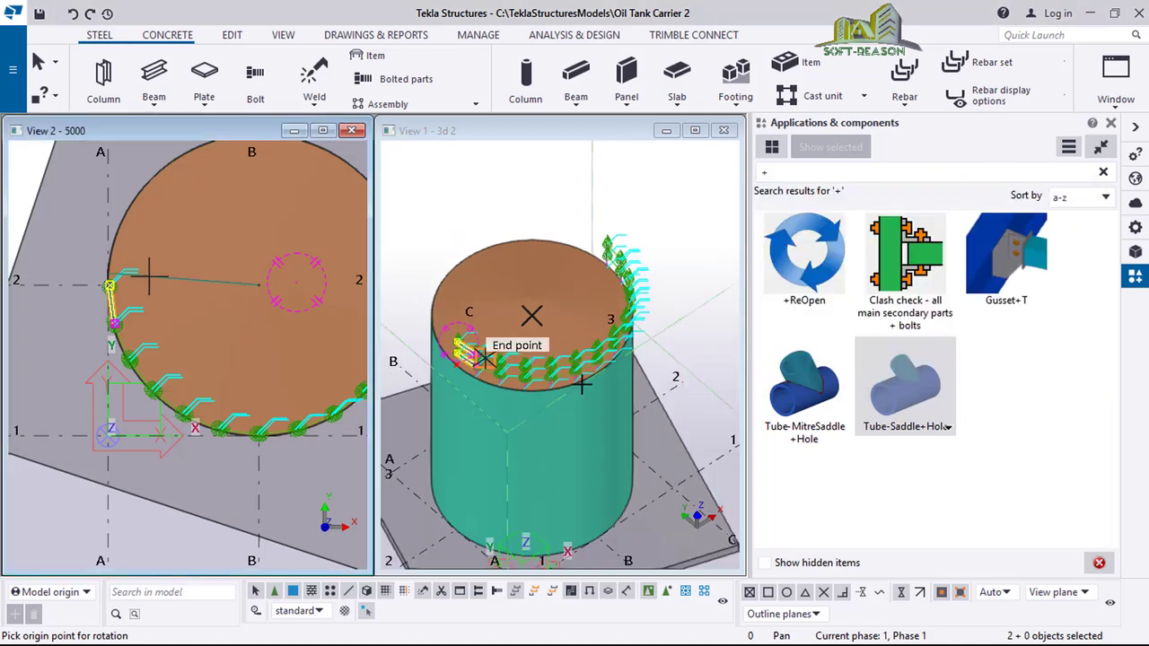
Examine the half-circle handrail and a tube-saddle joint between a post and the lower rail up close in the 3D view
scroll(561, 413, up, 1)
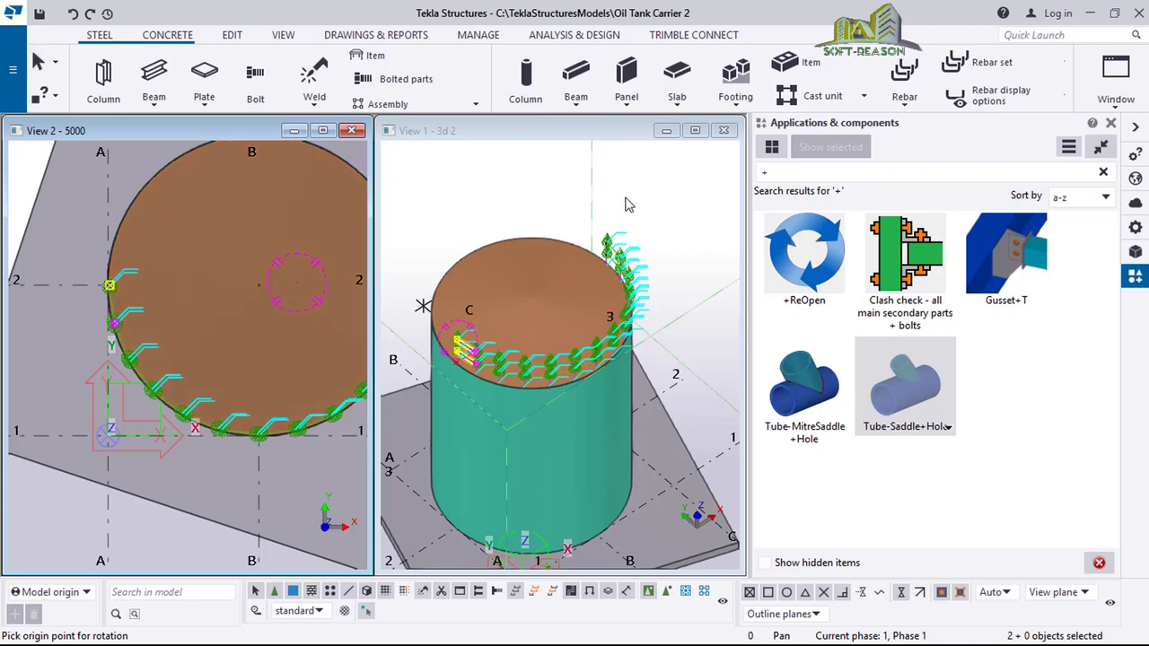
scroll(512, 289, up, 1)
scroll(506, 381, up, 2)
click(537, 411)
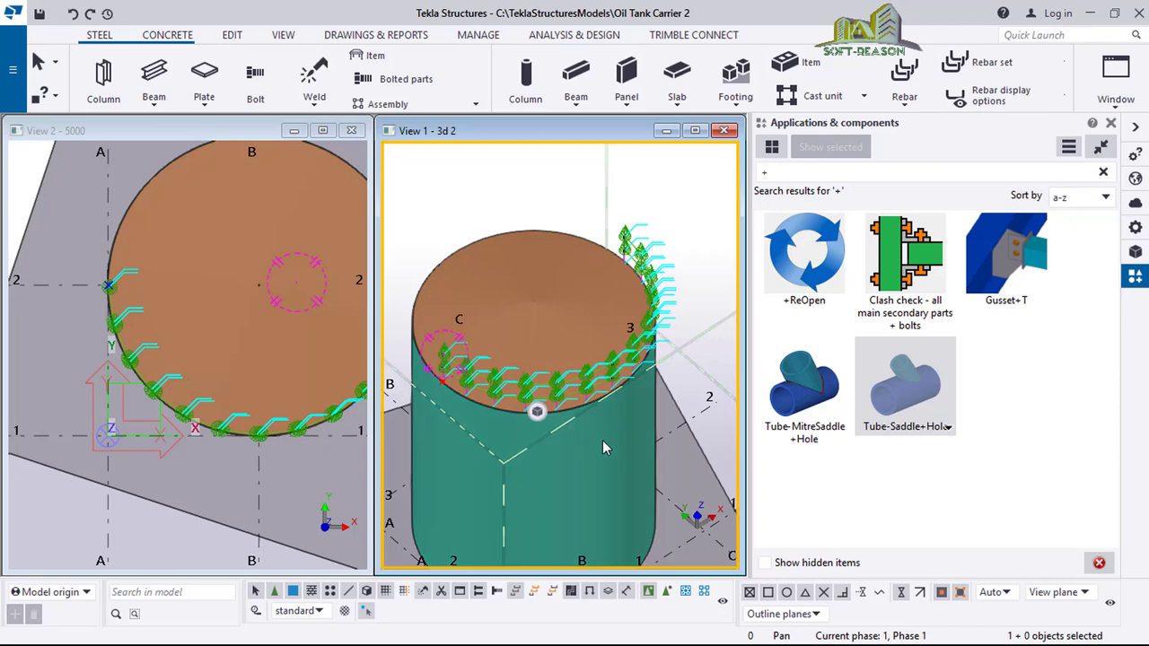
ctrl+middle_drag(603, 440, 523, 314)
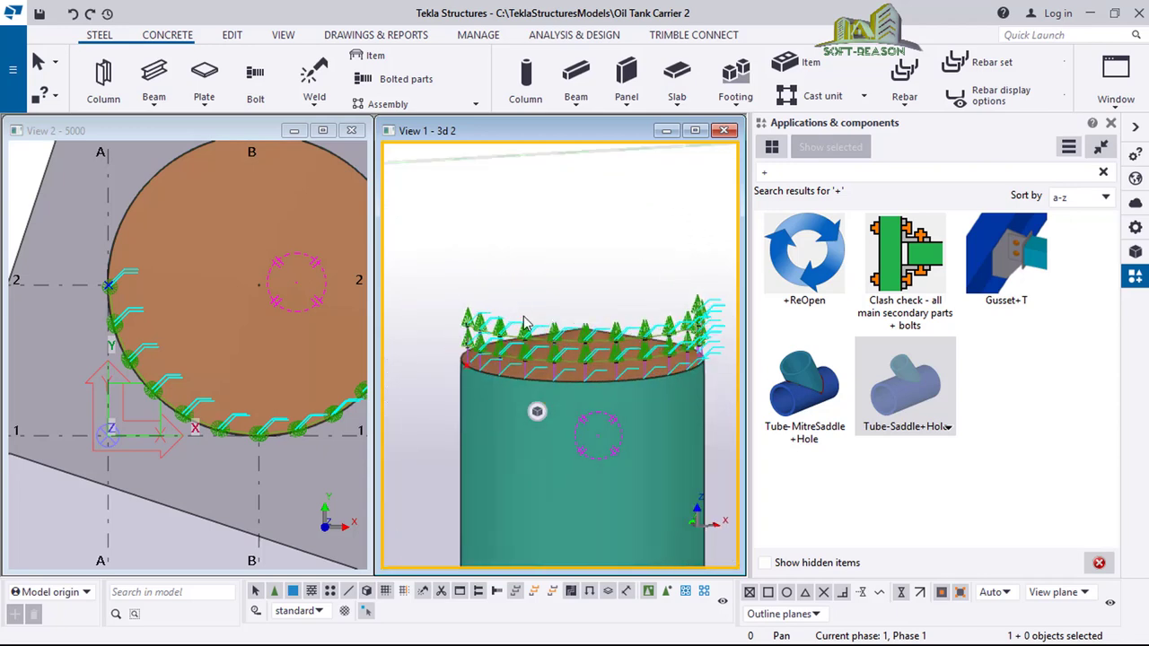
scroll(588, 377, up, 5)
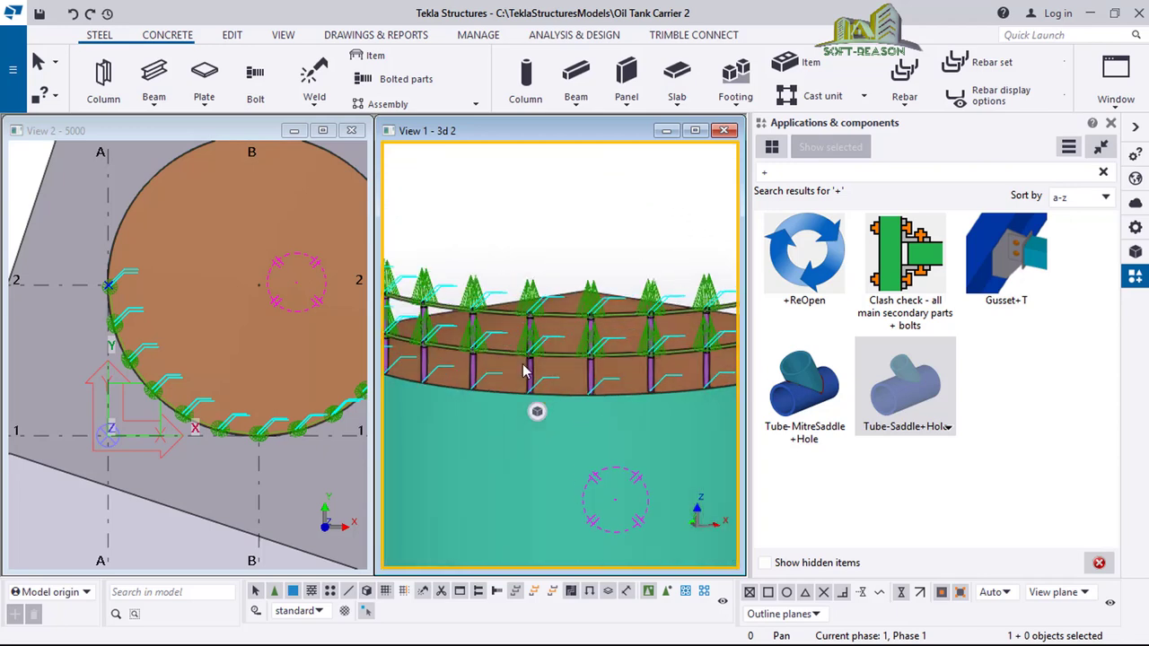
scroll(540, 364, up, 2)
scroll(528, 377, up, 6)
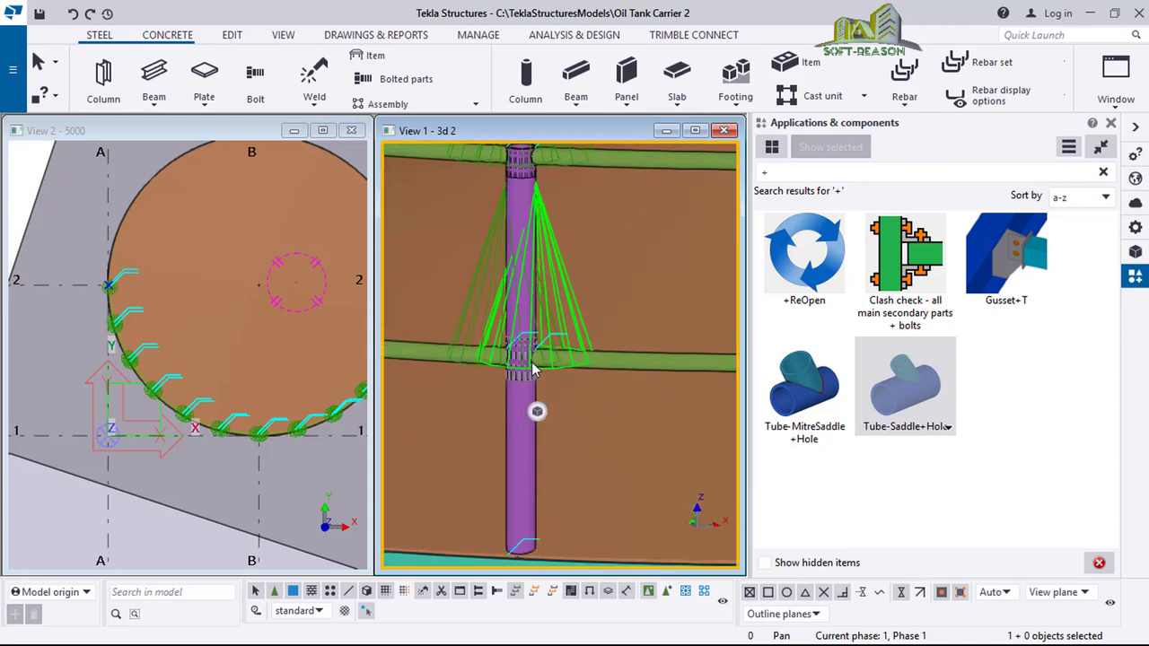
scroll(537, 379, down, 5)
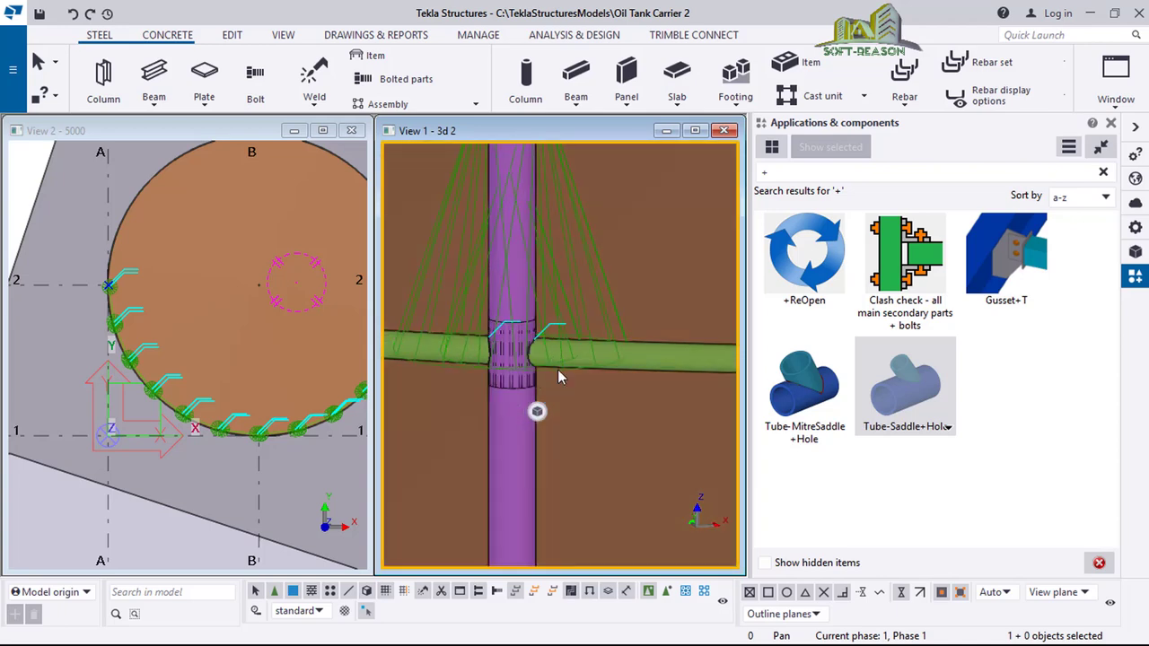
scroll(537, 379, down, 5)
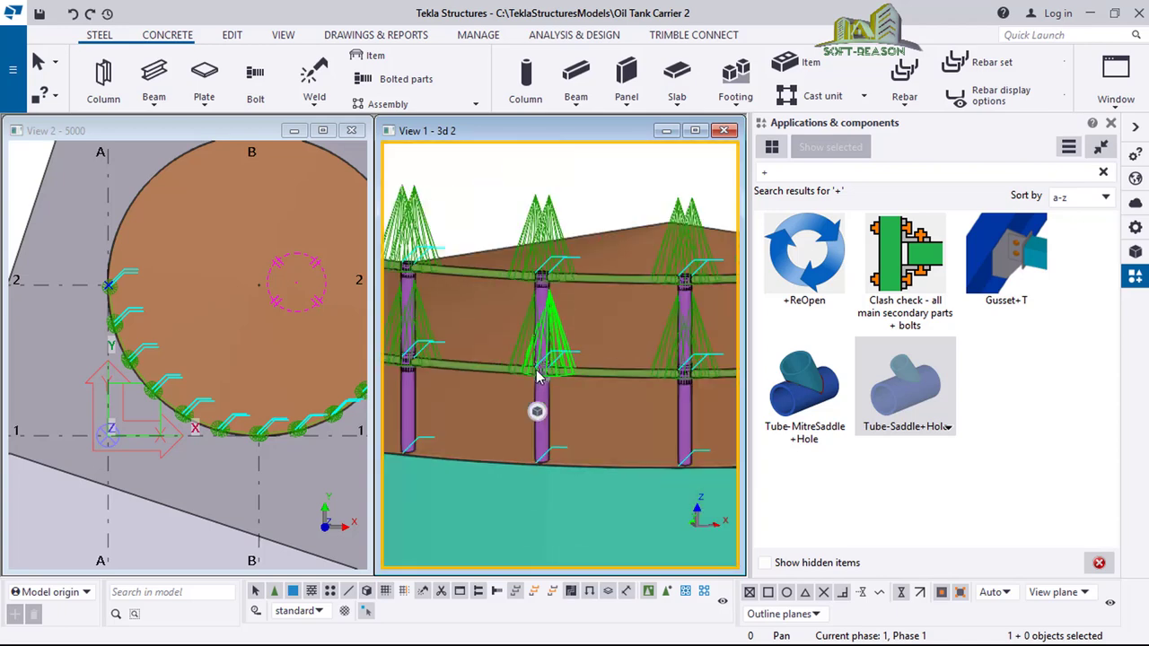
scroll(534, 356, down, 5)
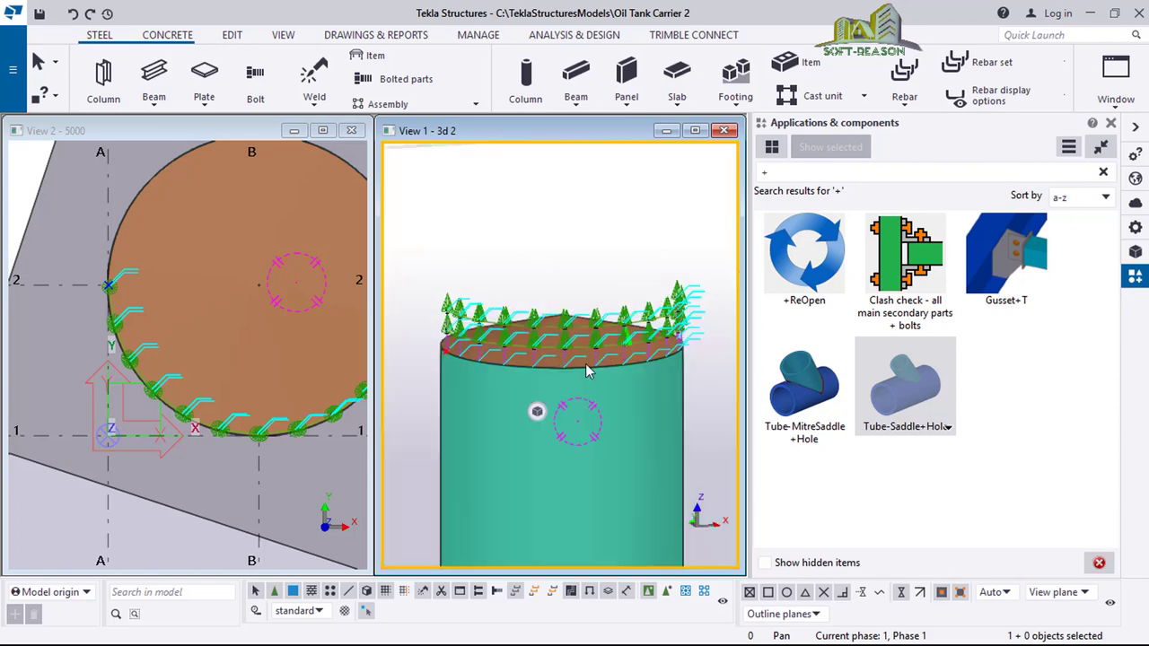
mouse_move(585, 371)
ctrl+middle_down()
mouse_move(586, 286)
mouse_move(637, 363)
mouse_move(605, 368)
ctrl+middle_up()
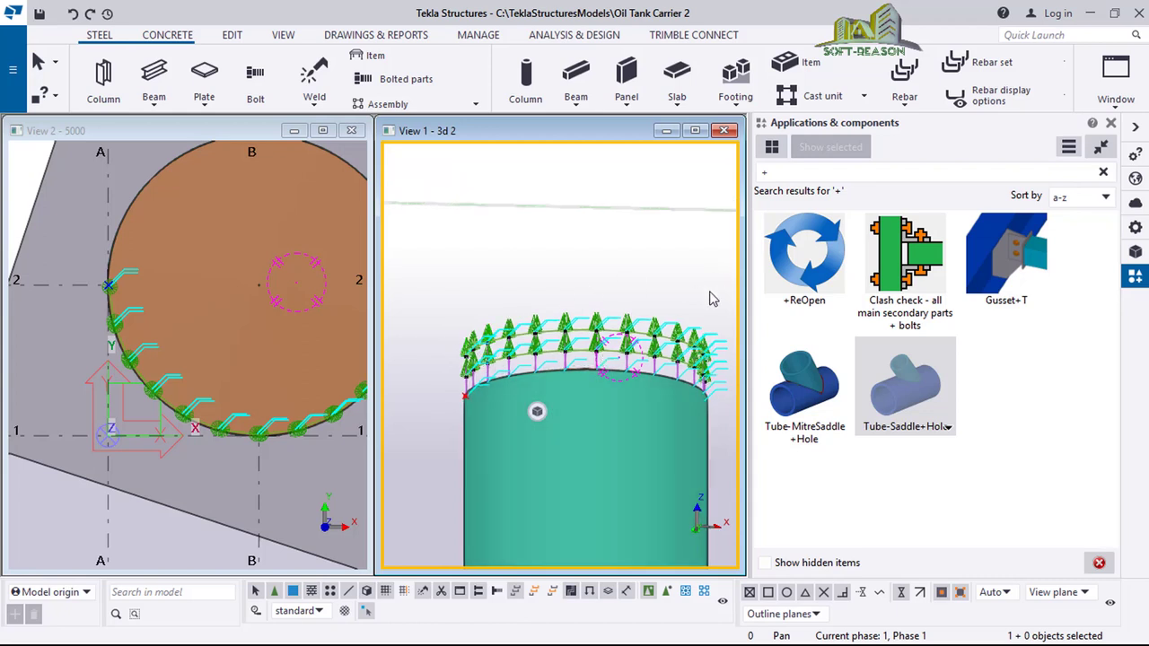
Select the half-circle handrail's posts, rails and connections and start a mirrored copy of them with cleared mirror settings
drag(717, 267, 433, 369)
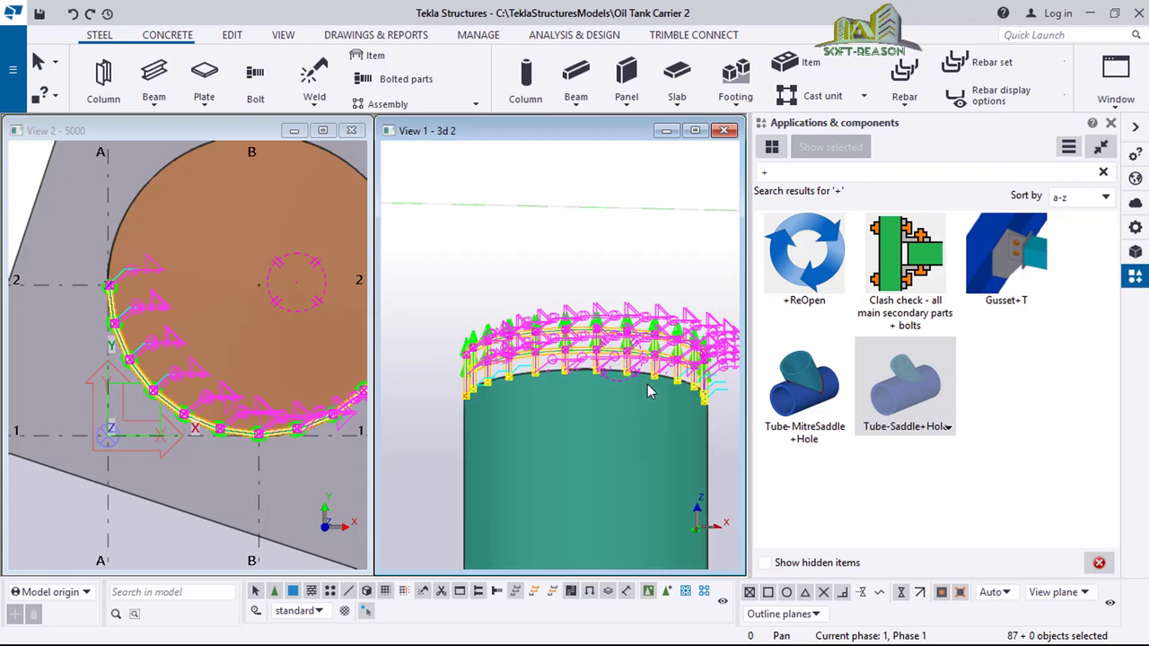
ctrl+middle_drag(676, 399, 475, 436)
scroll(632, 425, down, 3)
middle_drag(632, 424, 736, 408)
ctrl+middle_drag(809, 406, 500, 440)
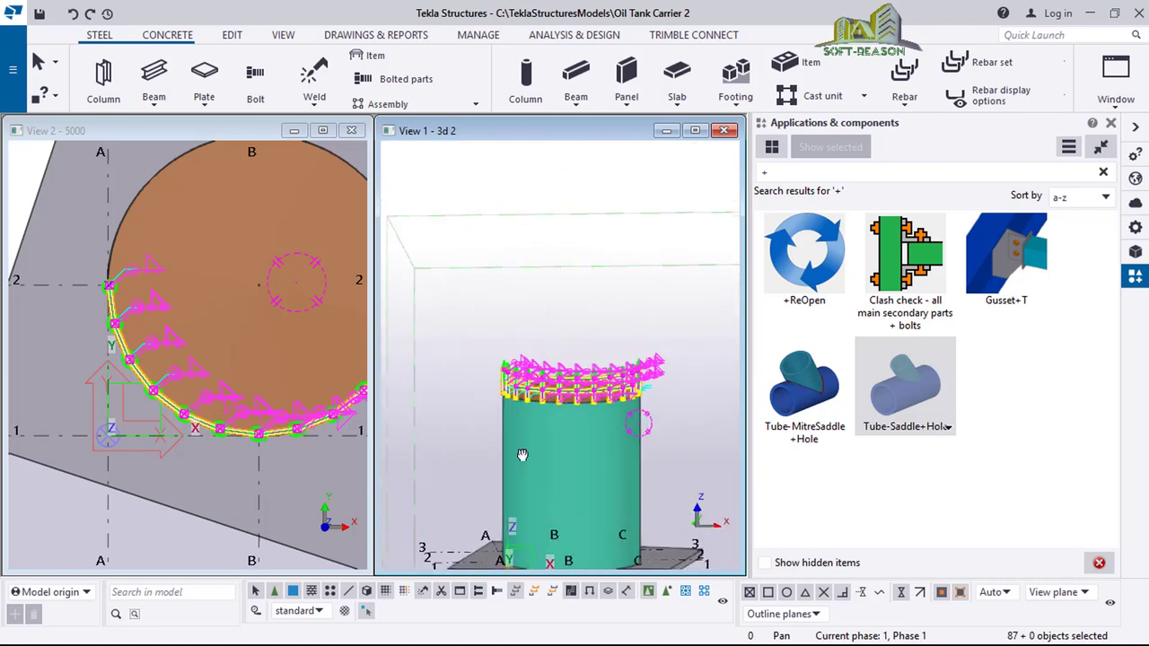
scroll(624, 461, up, 5)
scroll(484, 341, down, 5)
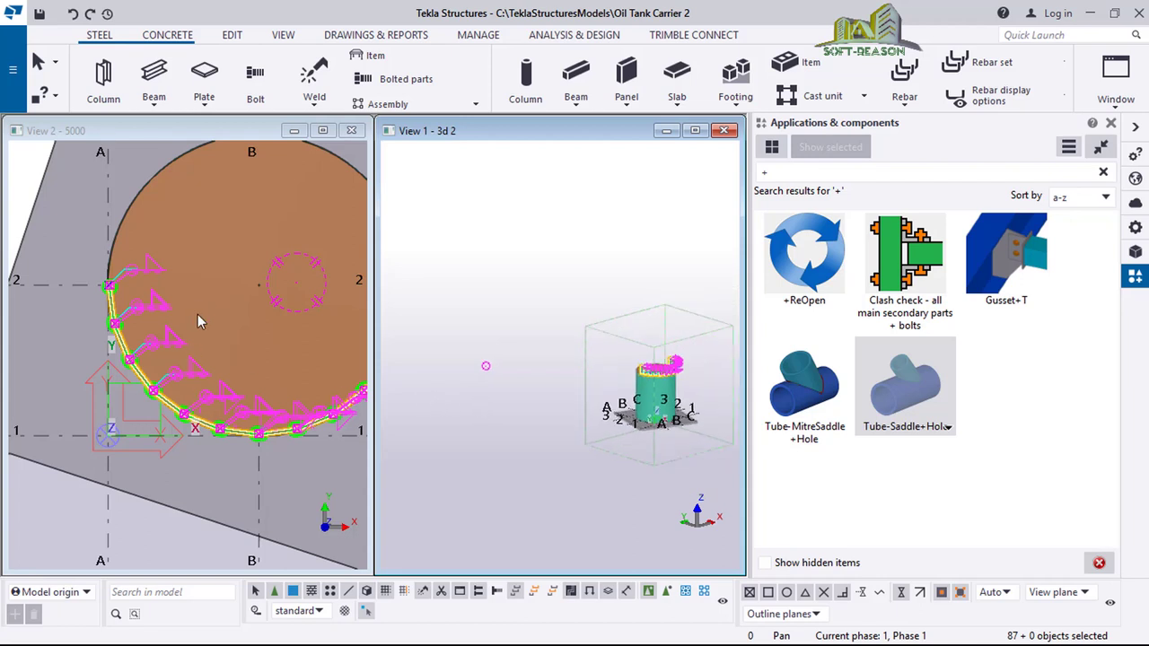
scroll(536, 287, up, 4)
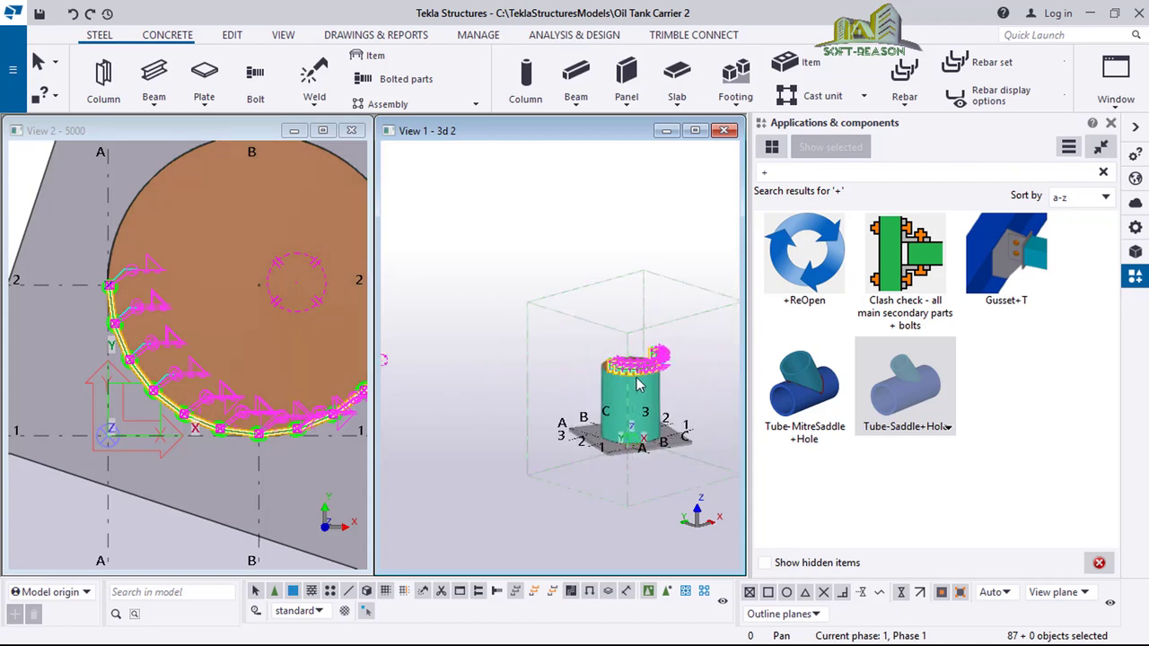
right_click(514, 227)
mouse_move(566, 277)
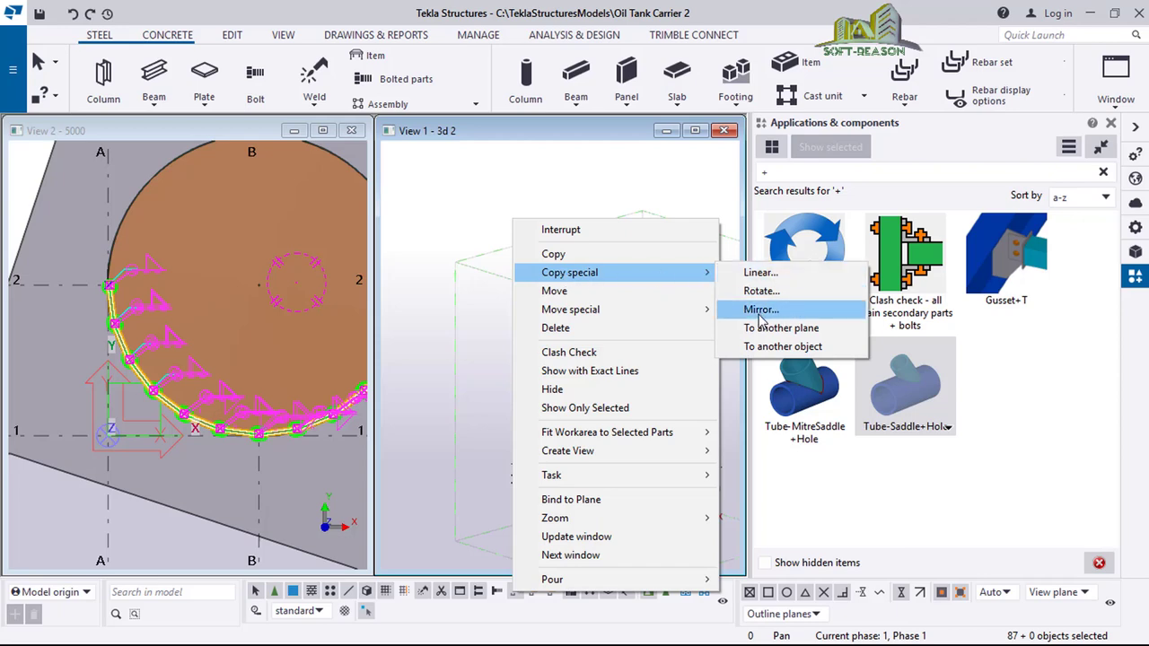
click(761, 312)
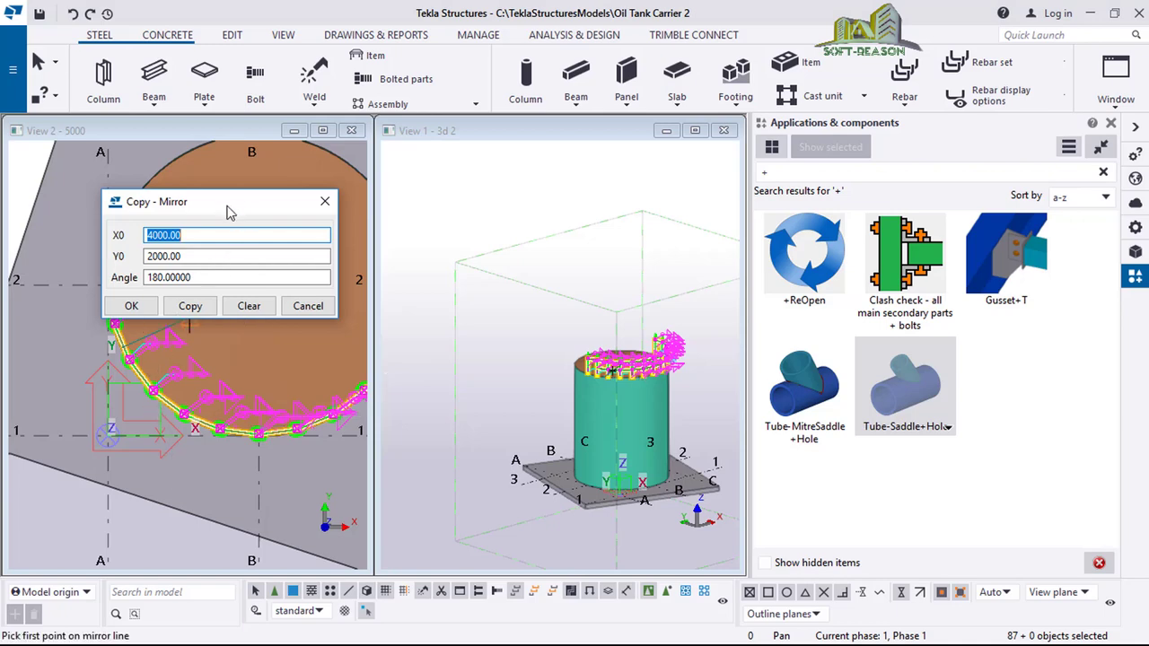
drag(229, 212, 464, 174)
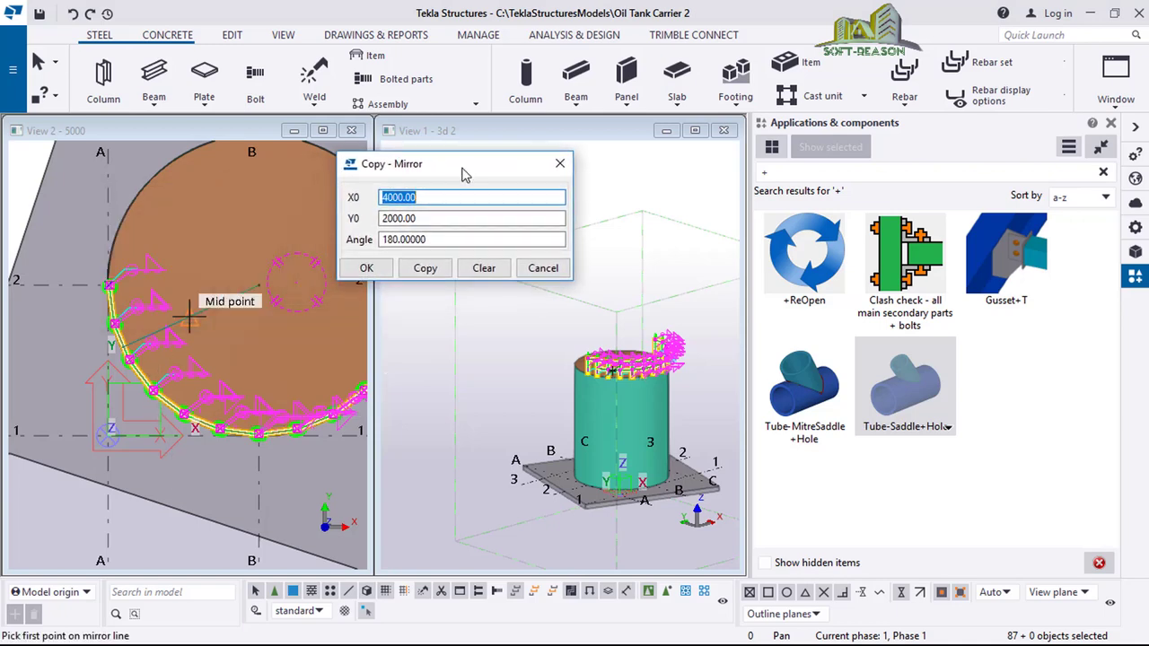
click(483, 269)
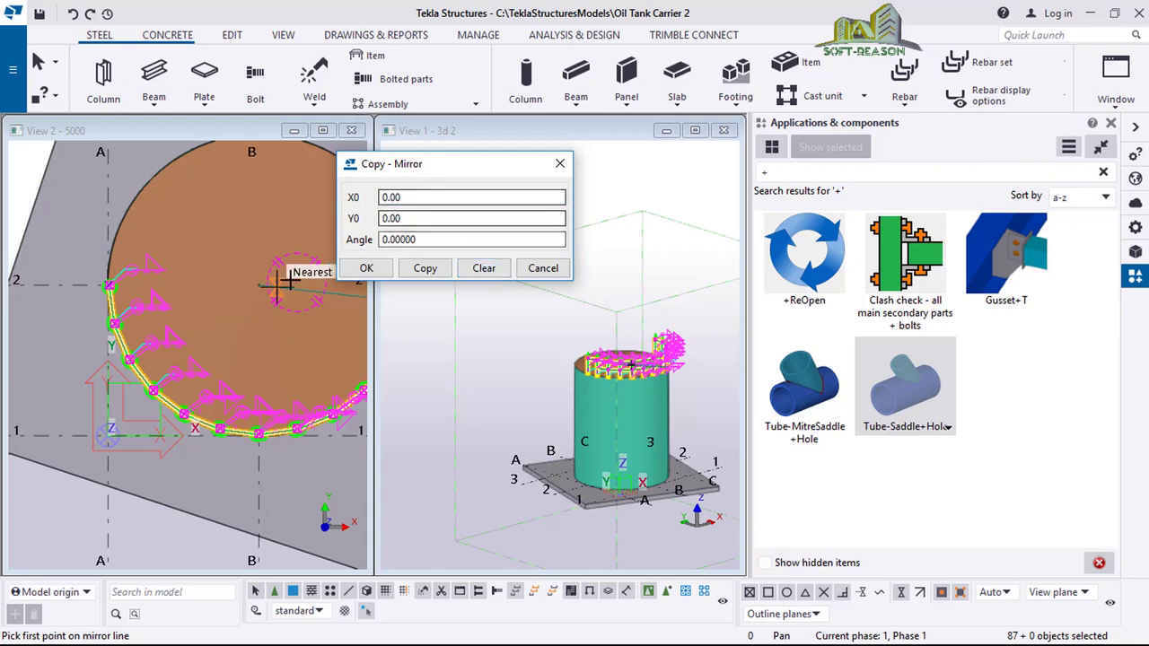
Mark the intersection of grid lines C and 2 at the roof edge as reference for the mirror line
scroll(149, 347, up, 1)
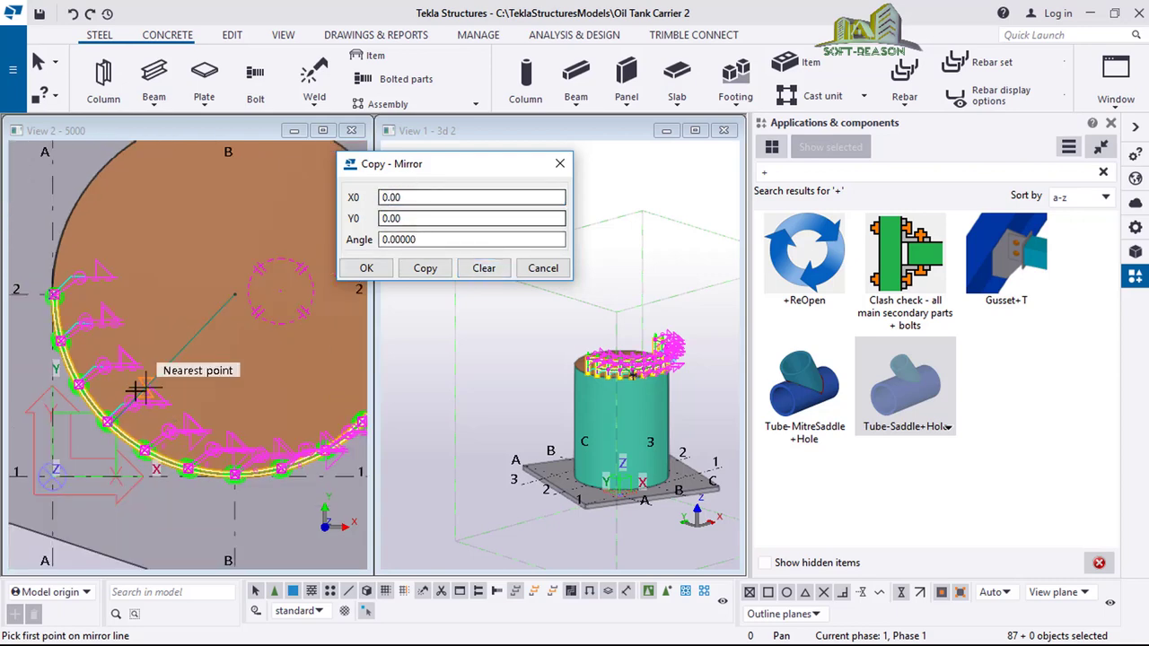
scroll(144, 386, down, 1)
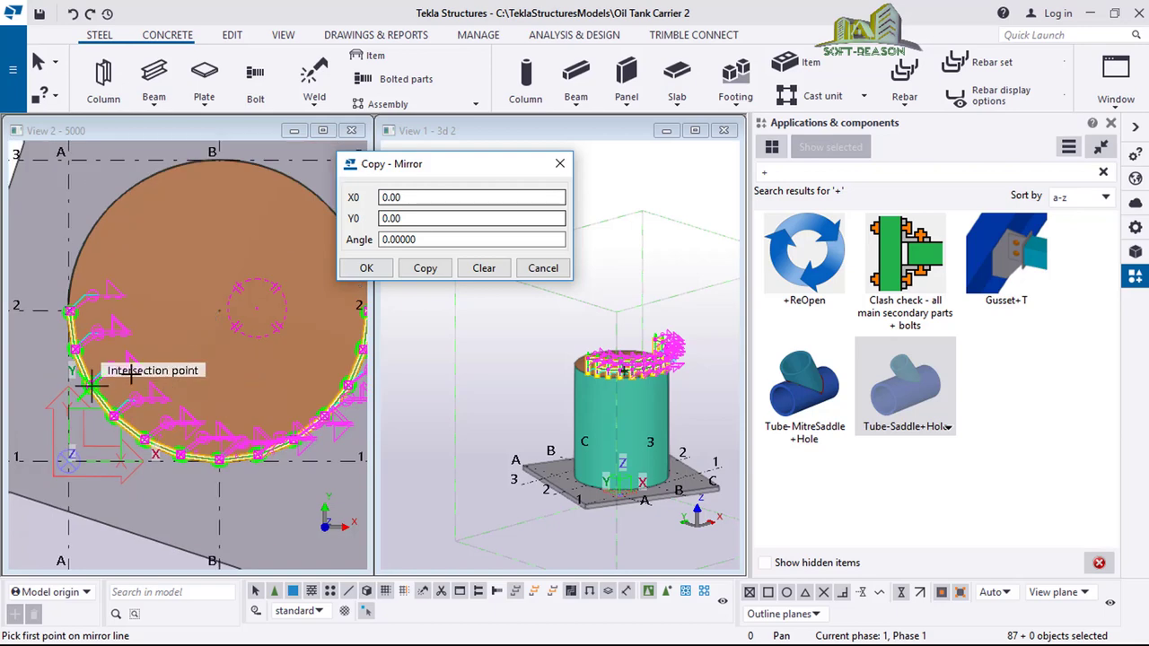
scroll(117, 381, down, 1)
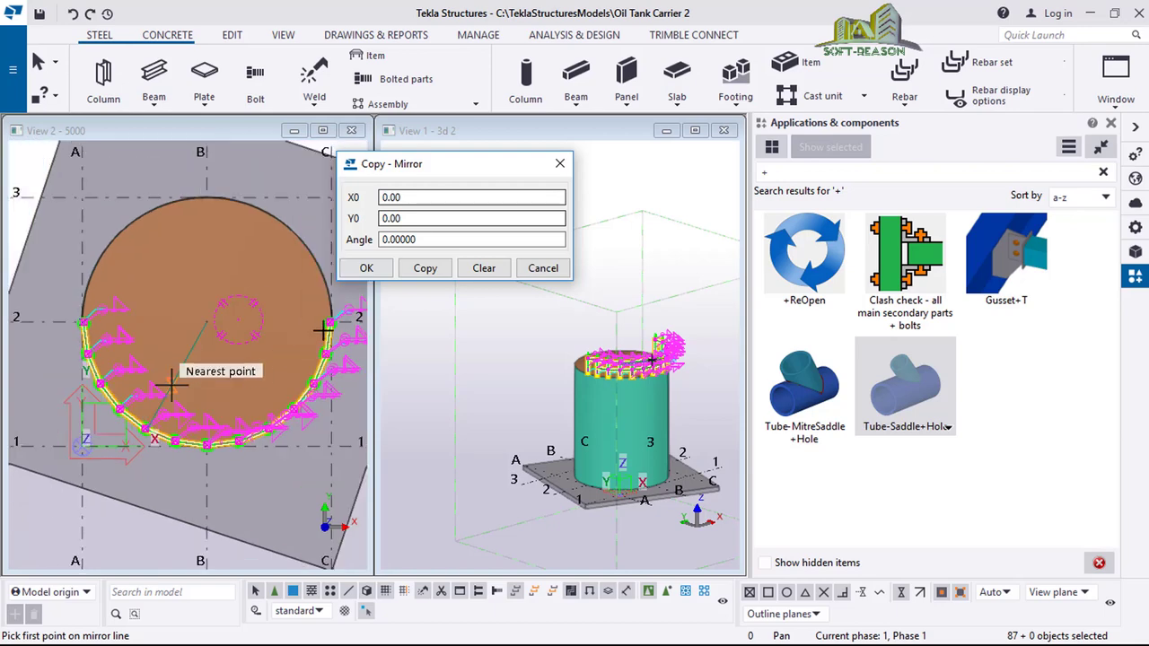
scroll(330, 321, up, 1)
scroll(331, 321, up, 3)
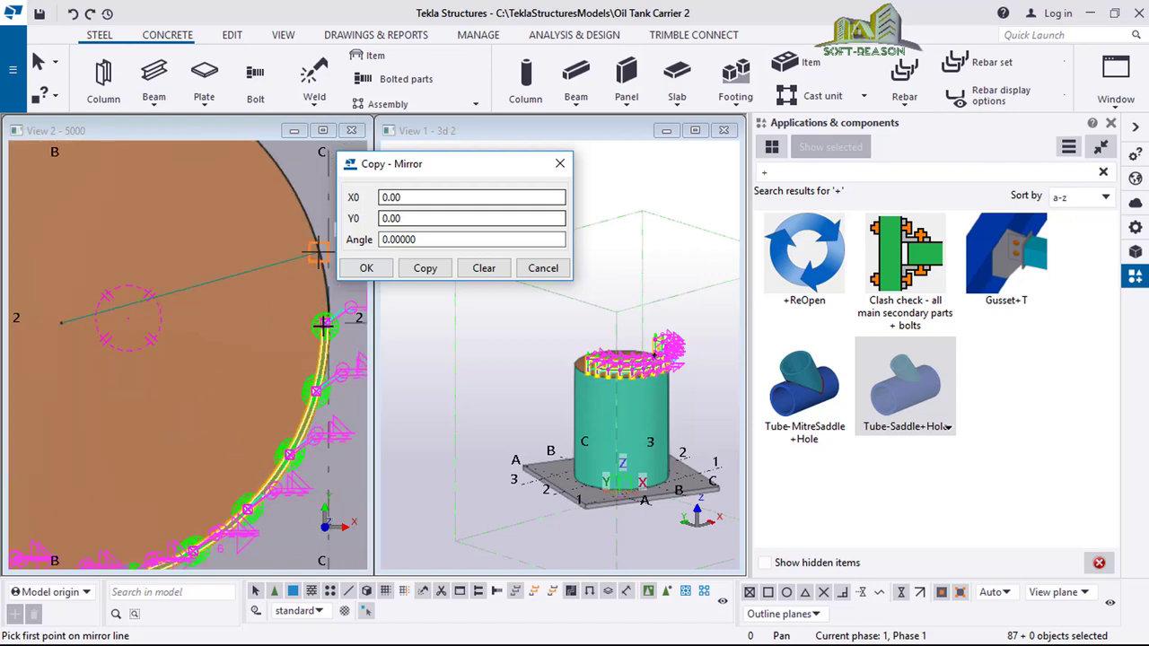
click(325, 321)
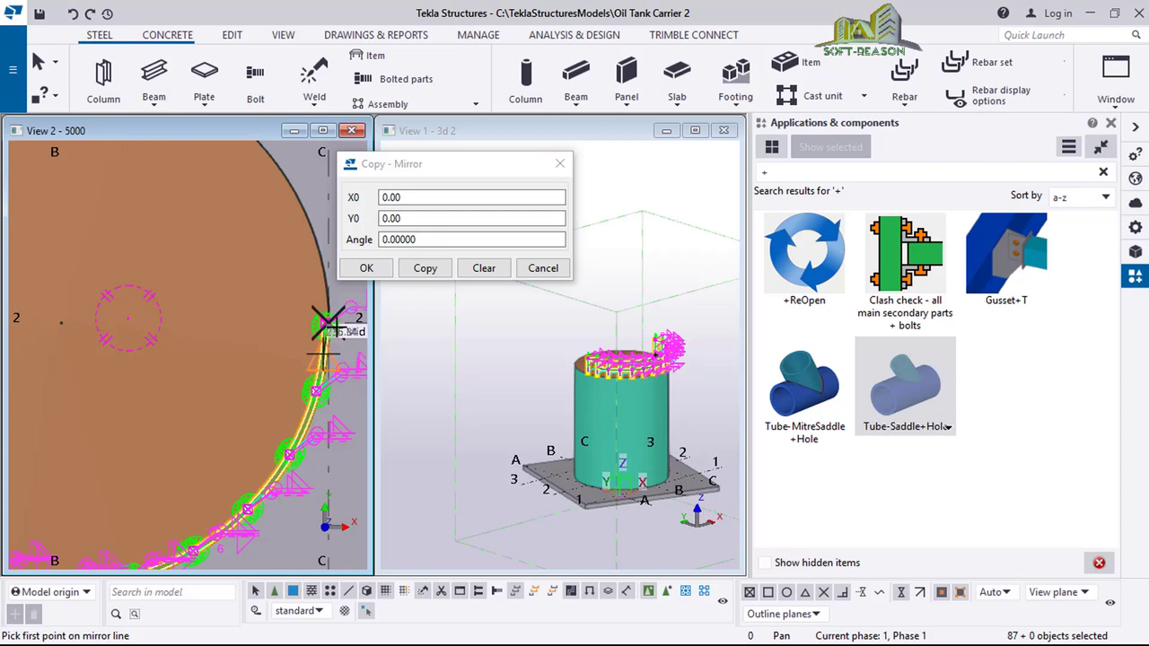
Pick the mirror line at the end post near grid intersection C-2, with origin X0 4000, Y0 2000 and angle 179.26723
scroll(333, 323, up, 2)
scroll(336, 316, up, 2)
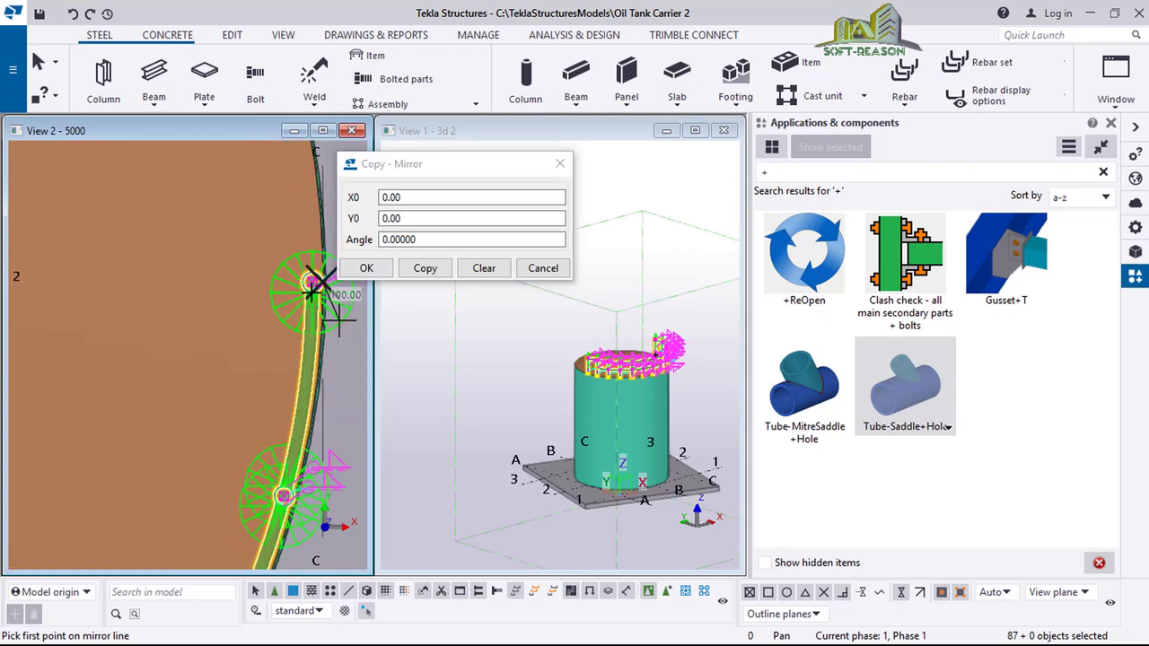
scroll(340, 314, up, 2)
scroll(316, 286, up, 1)
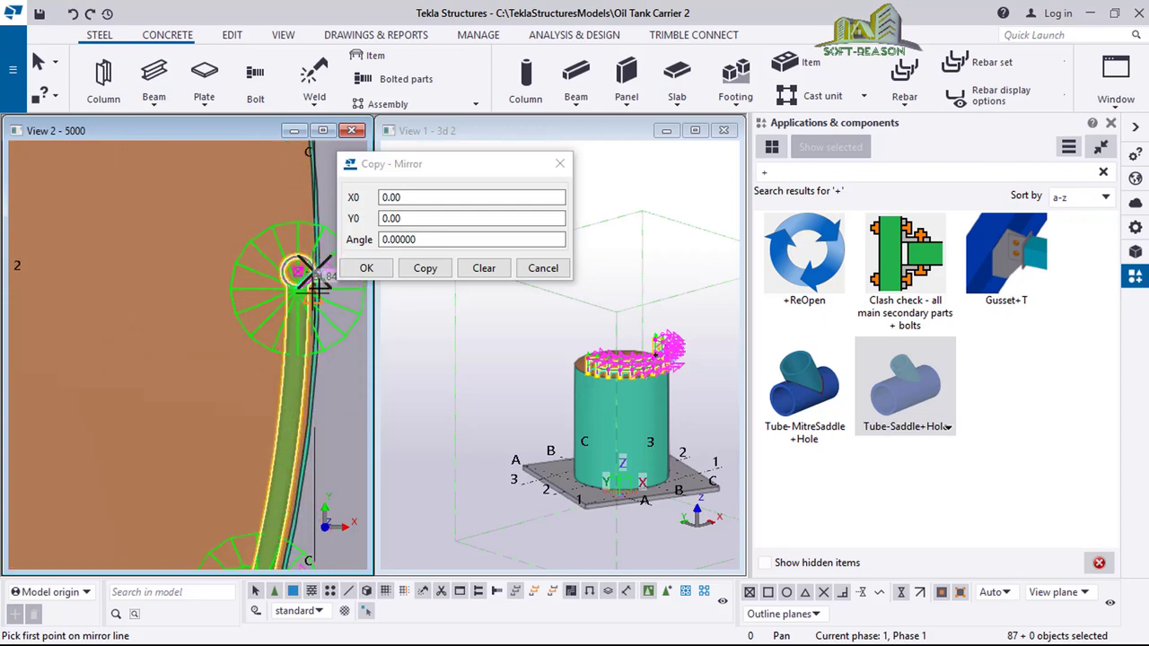
scroll(337, 341, up, 1)
scroll(334, 346, up, 2)
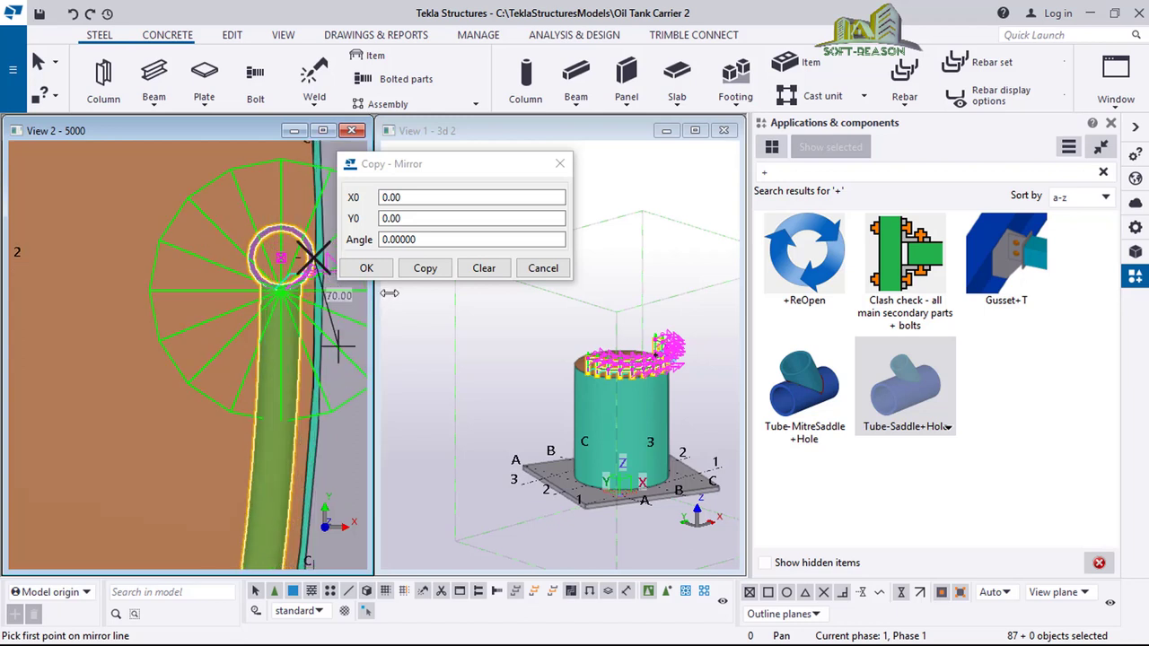
click(338, 344)
click(480, 271)
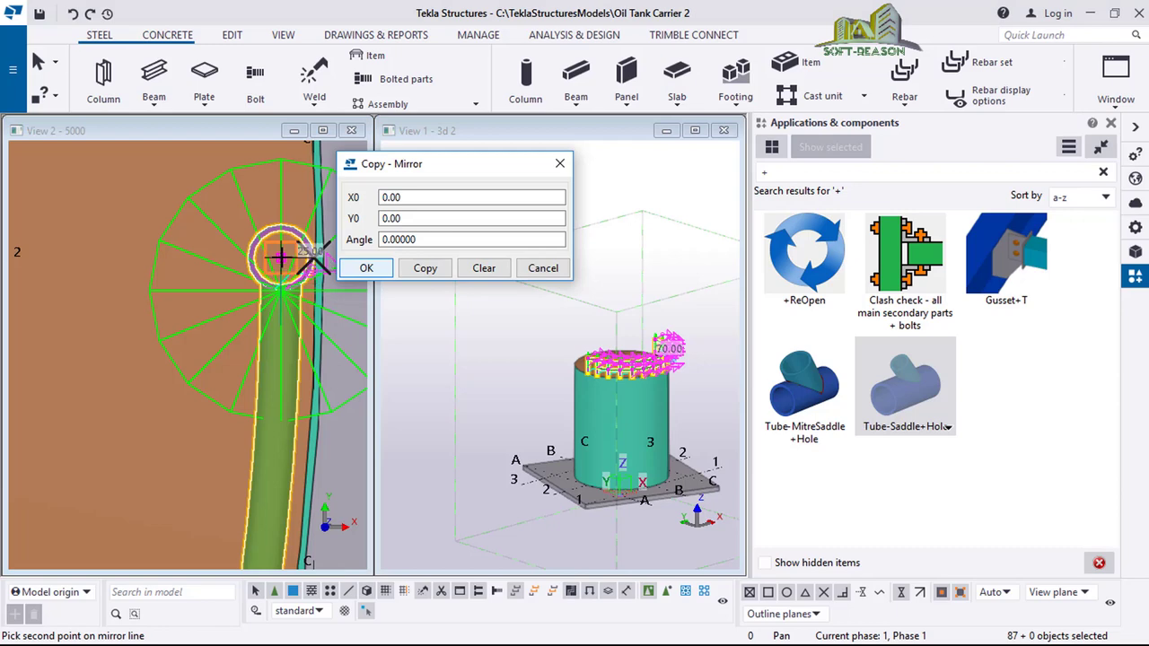
click(281, 259)
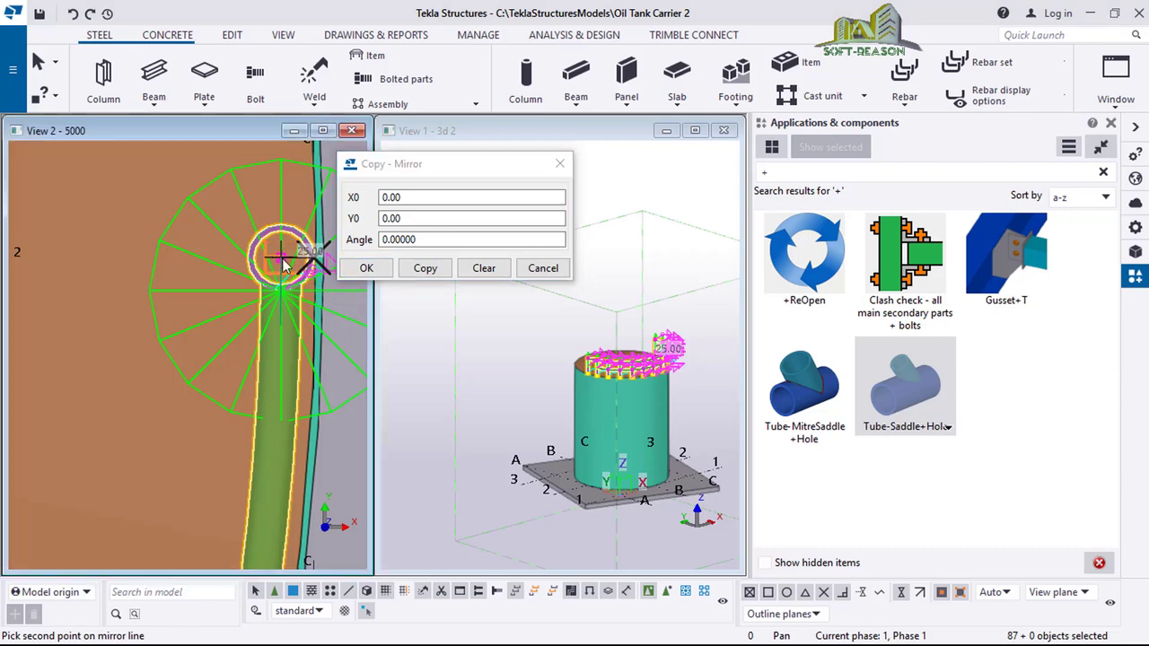
click(322, 344)
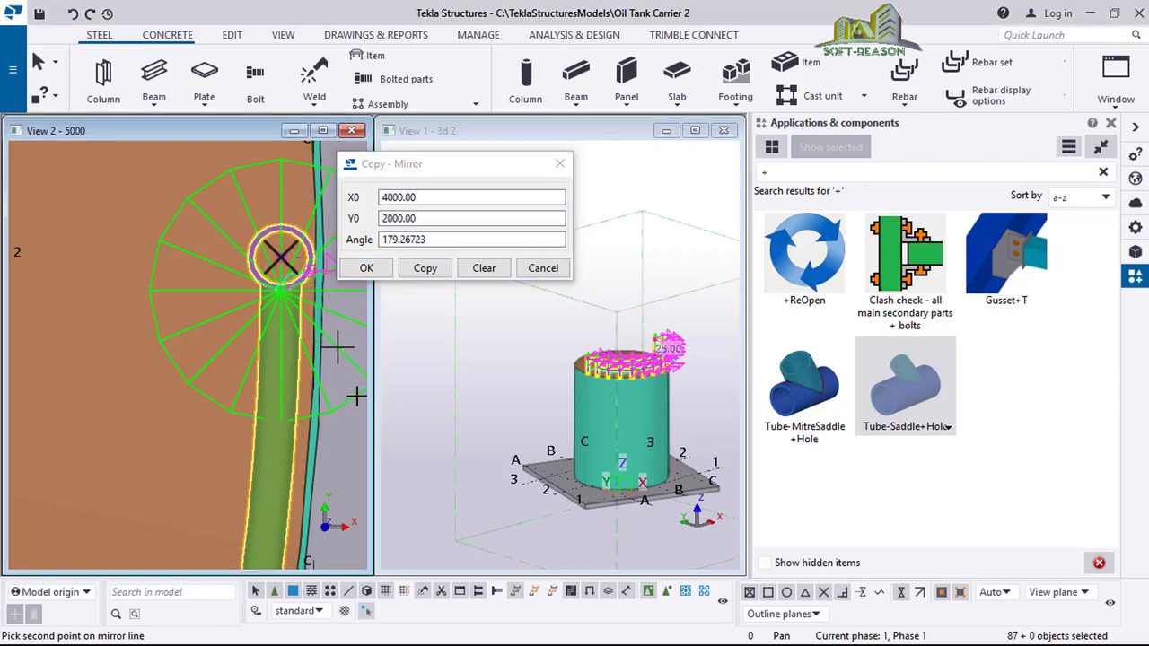
Pick the centre of the opposite end post at grid intersection A-2 as a mirror line point
scroll(355, 386, down, 2)
scroll(338, 358, down, 4)
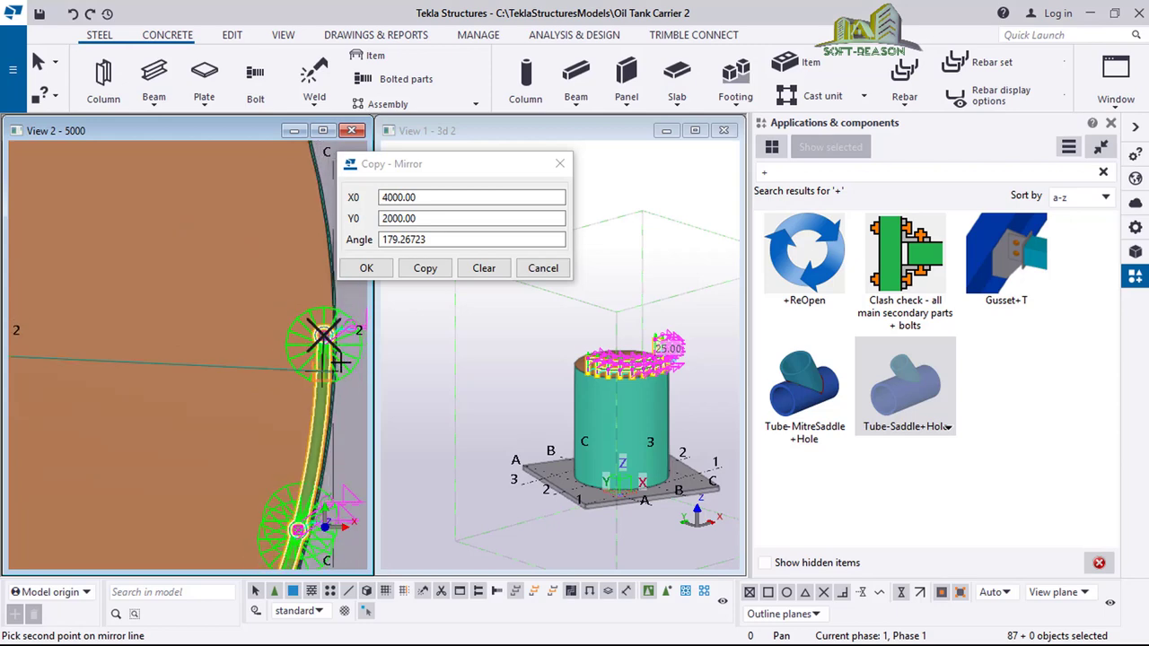
scroll(338, 362, down, 3)
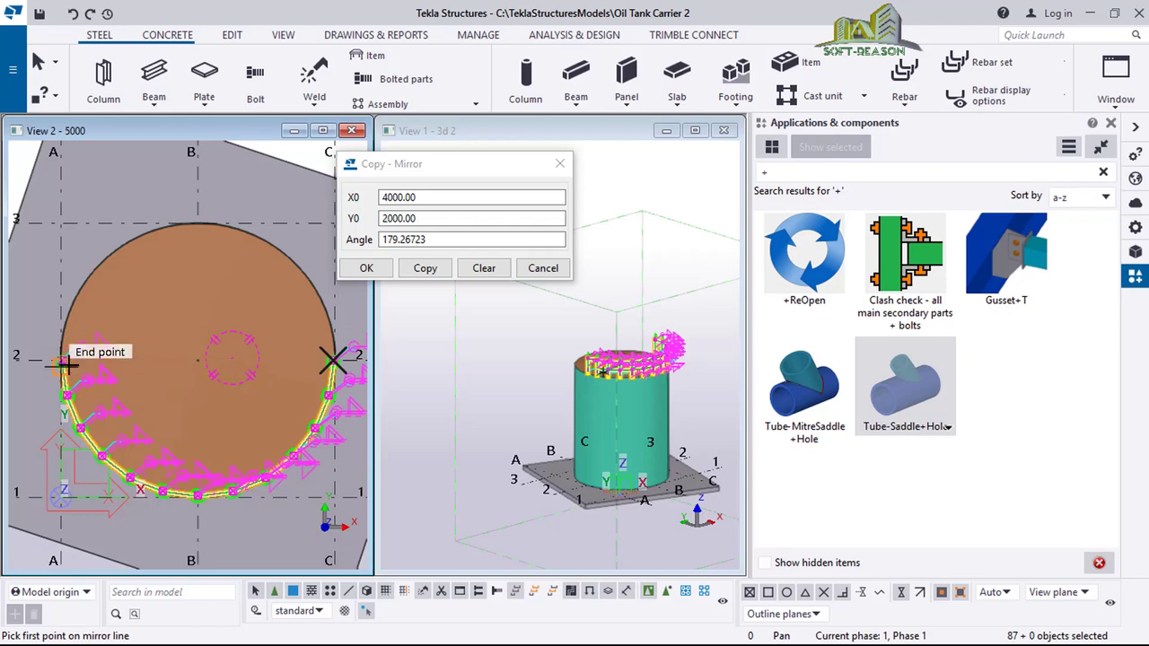
scroll(63, 362, up, 5)
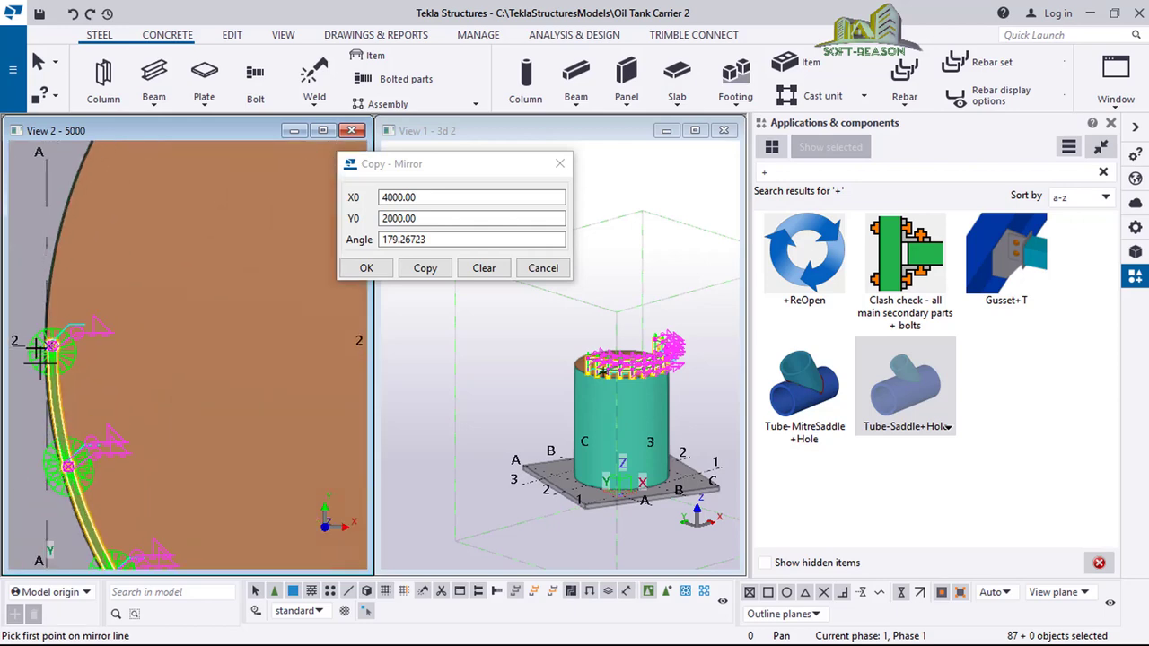
scroll(38, 348, up, 4)
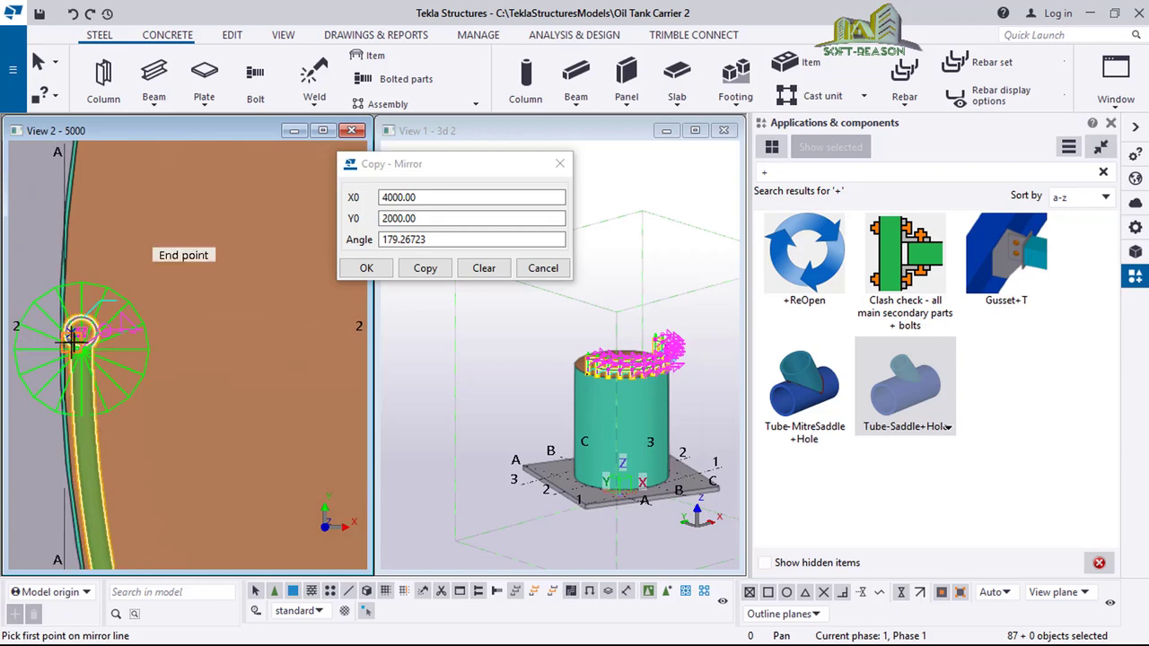
scroll(72, 338, up, 2)
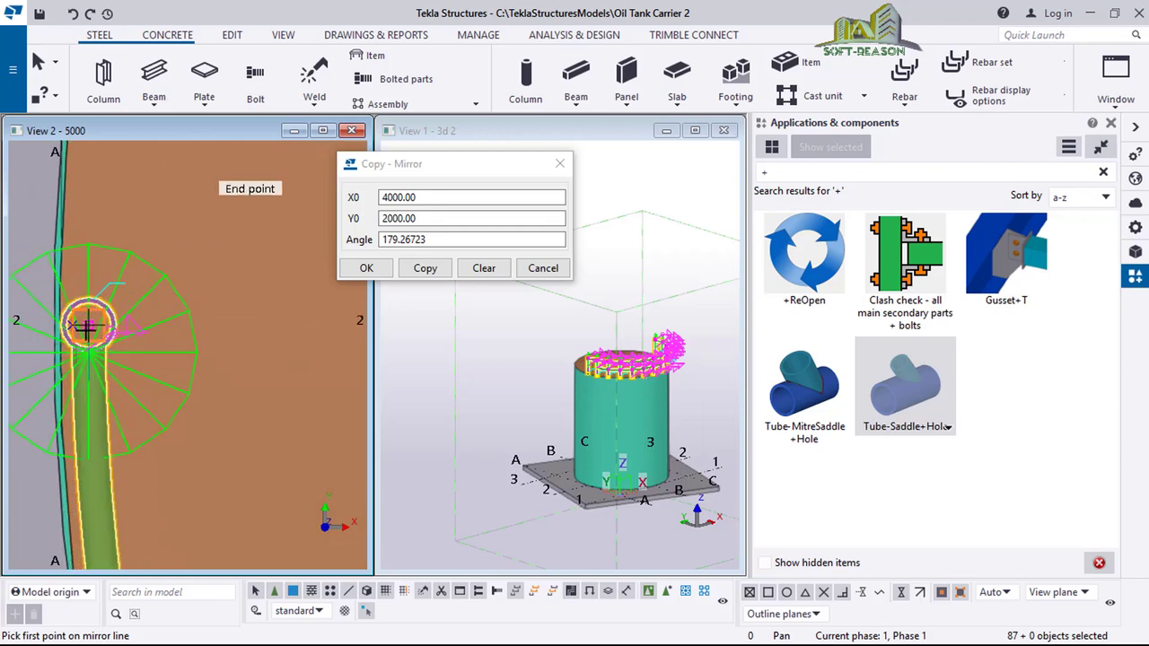
click(87, 327)
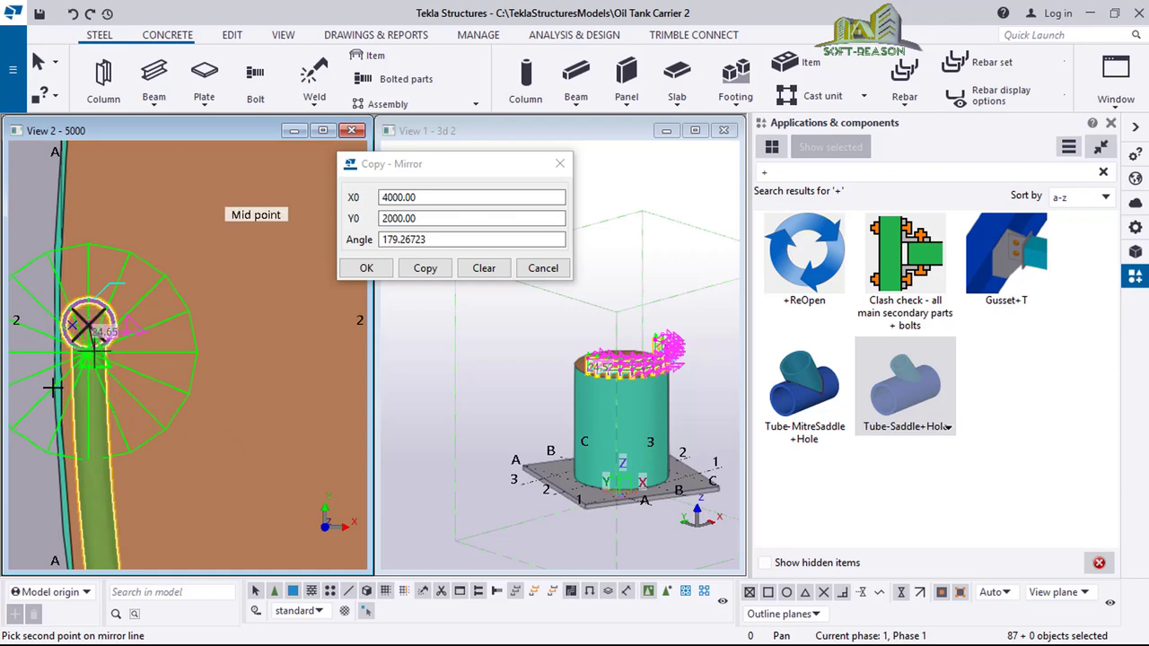
scroll(56, 393, down, 1)
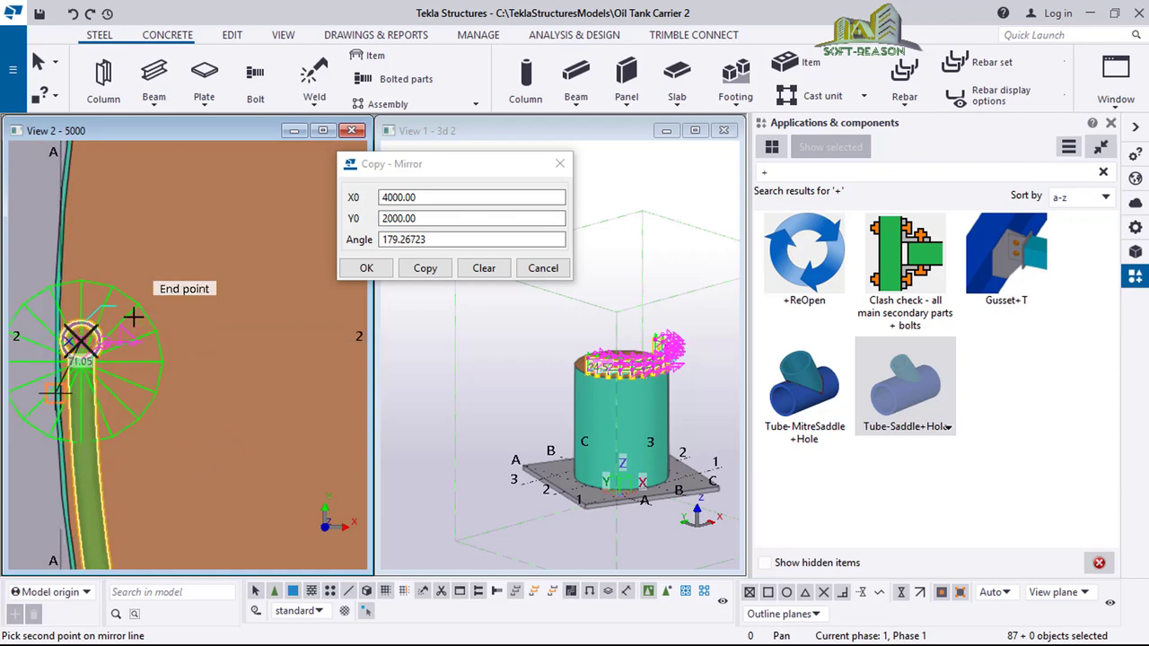
scroll(56, 392, down, 2)
scroll(51, 350, down, 4)
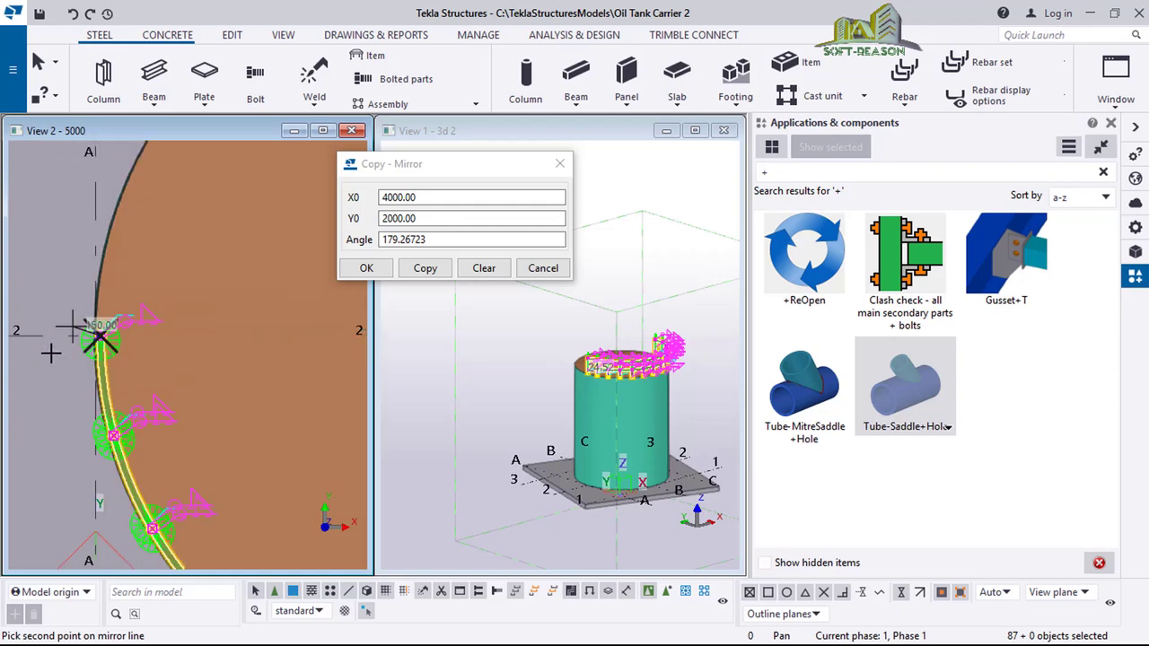
Create the mirrored copy of the half-circle handrail, deleting duplicates, and leave the mirror command
click(426, 269)
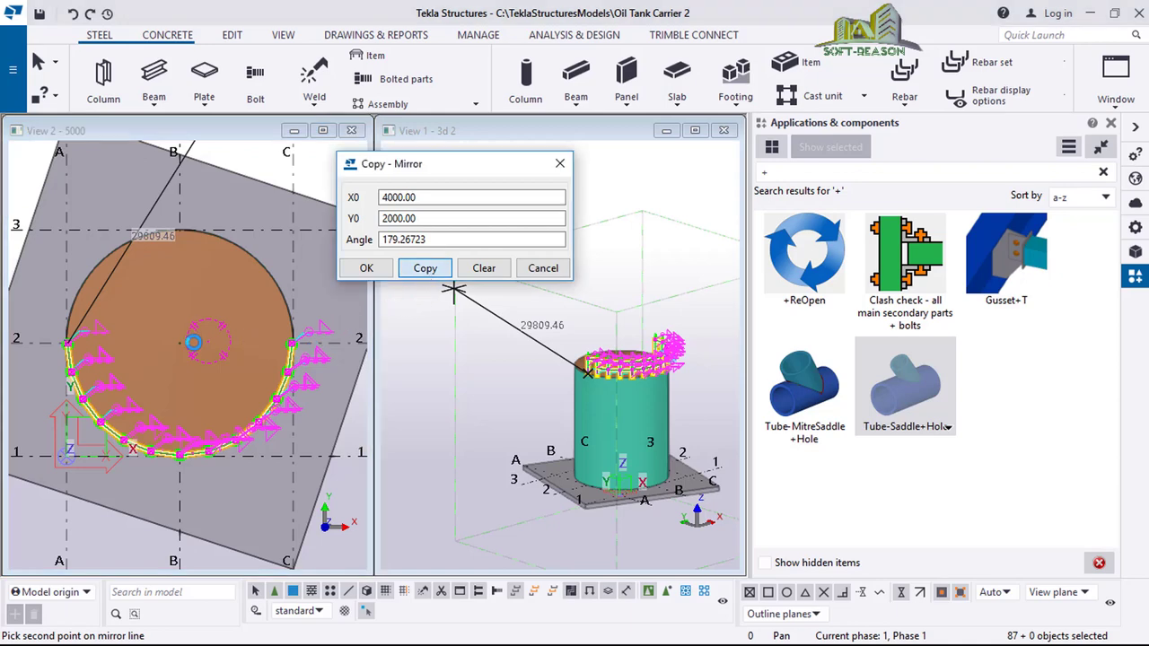
click(196, 341)
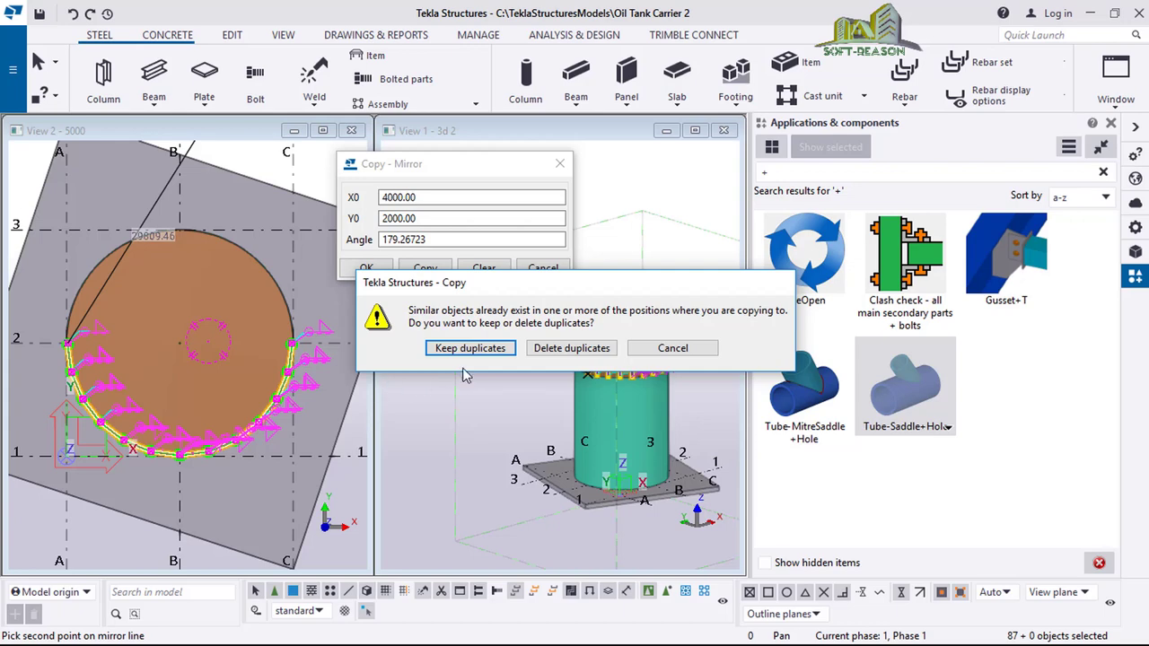
click(571, 348)
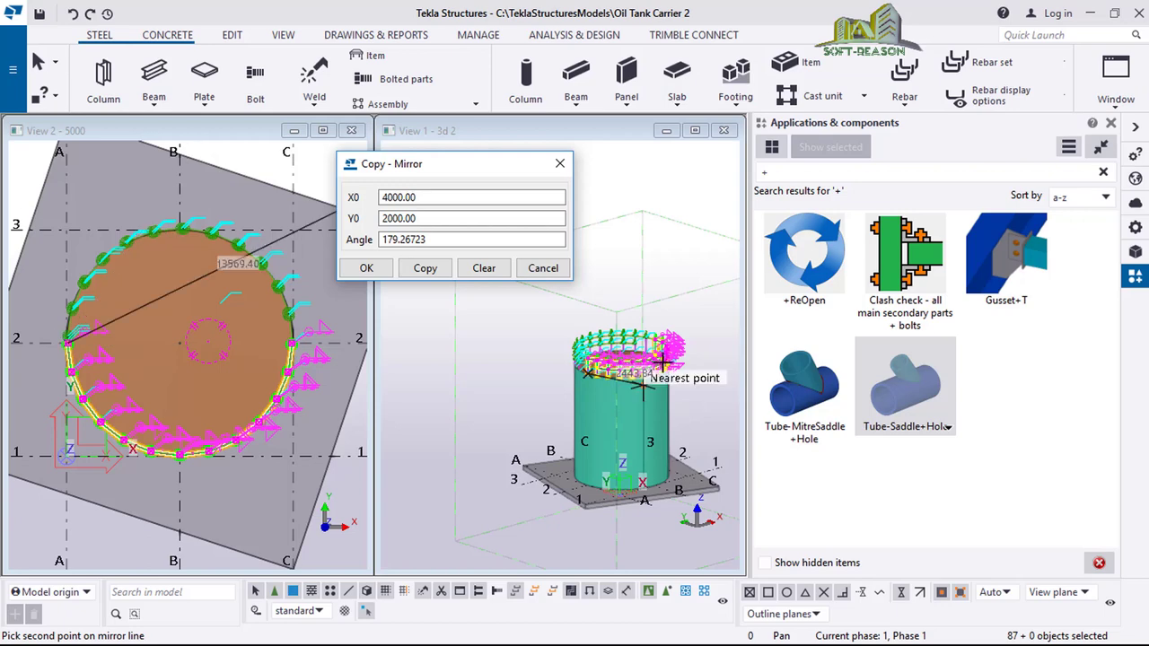
scroll(654, 346, up, 1)
scroll(648, 340, up, 2)
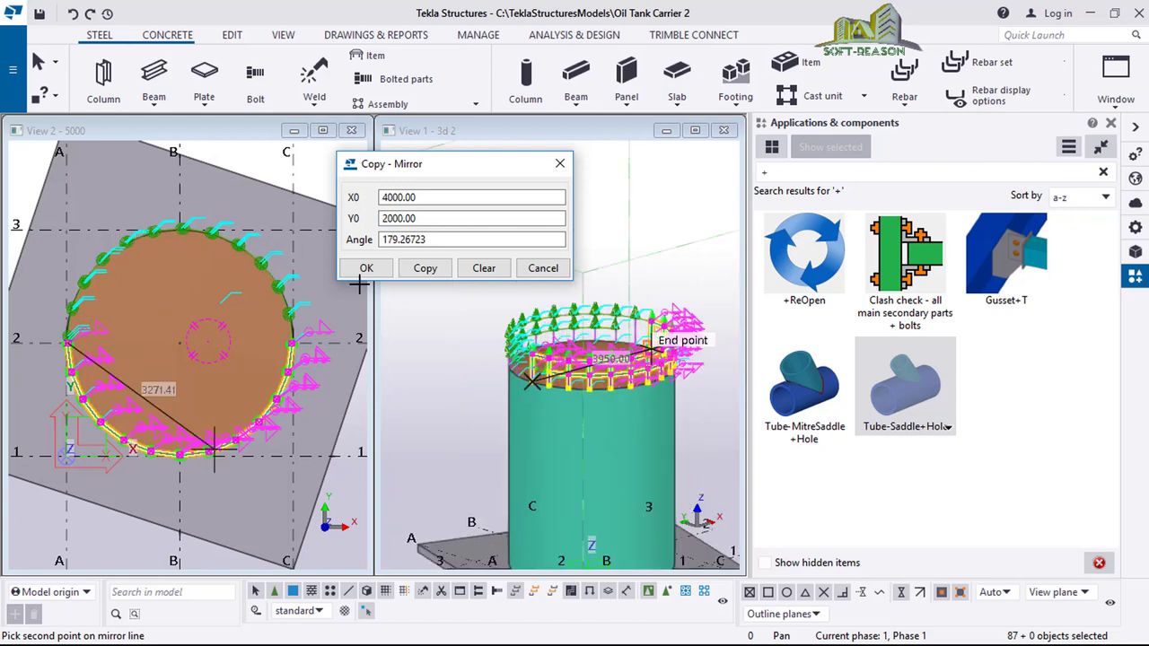
click(366, 269)
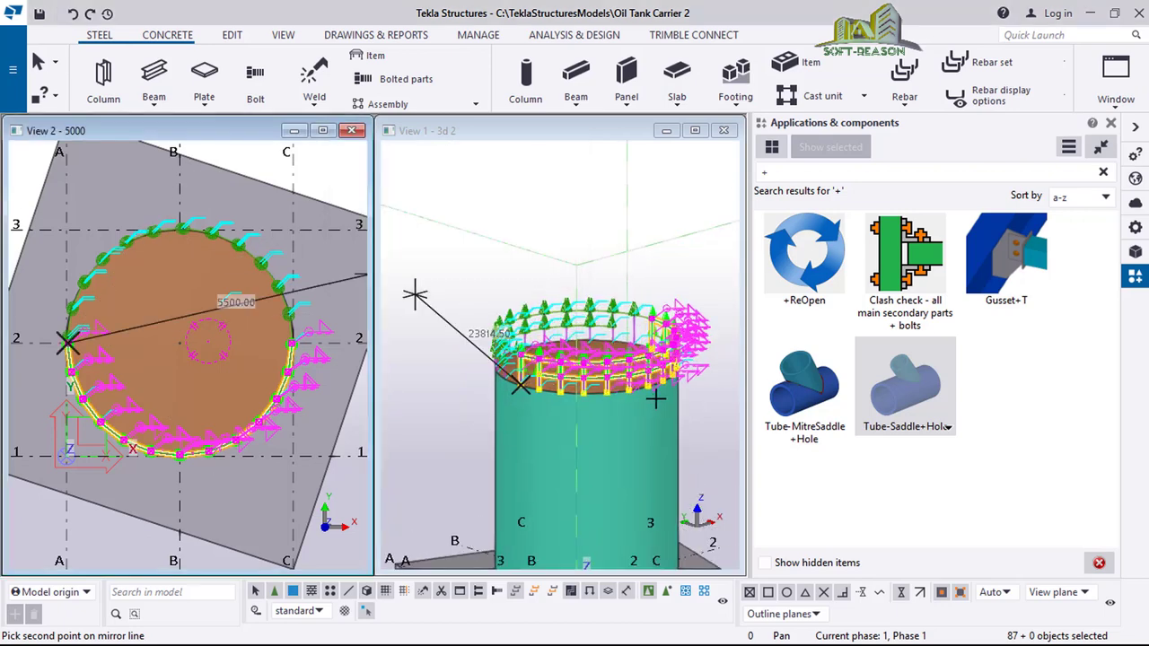
scroll(648, 372, up, 1)
scroll(637, 431, up, 1)
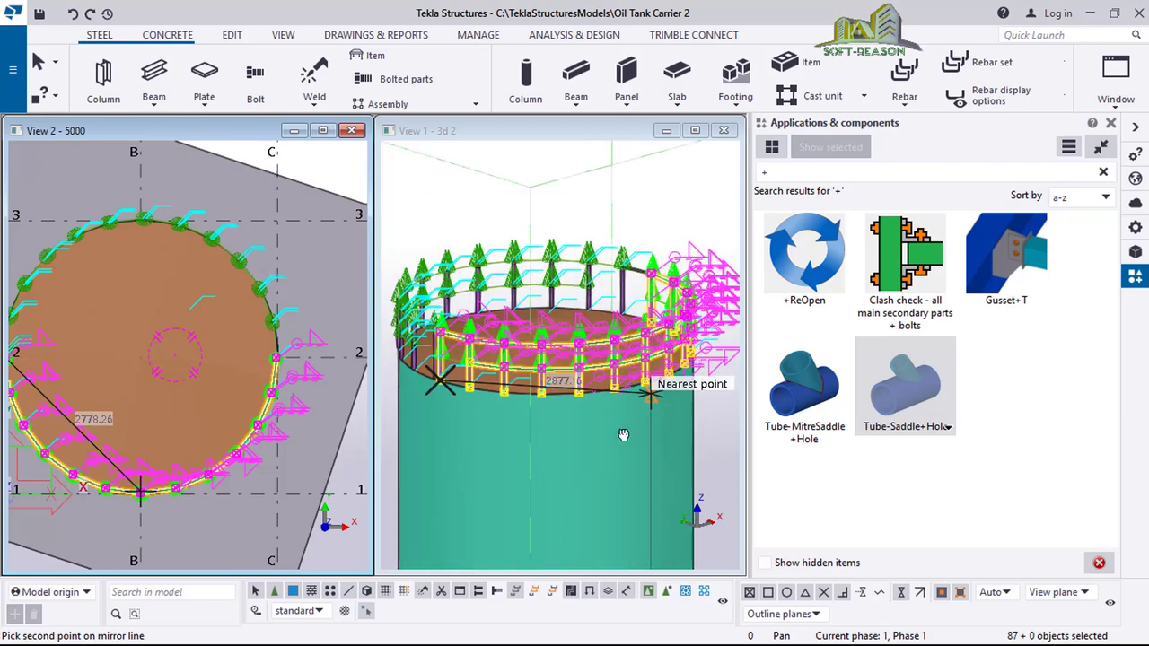
scroll(607, 431, down, 3)
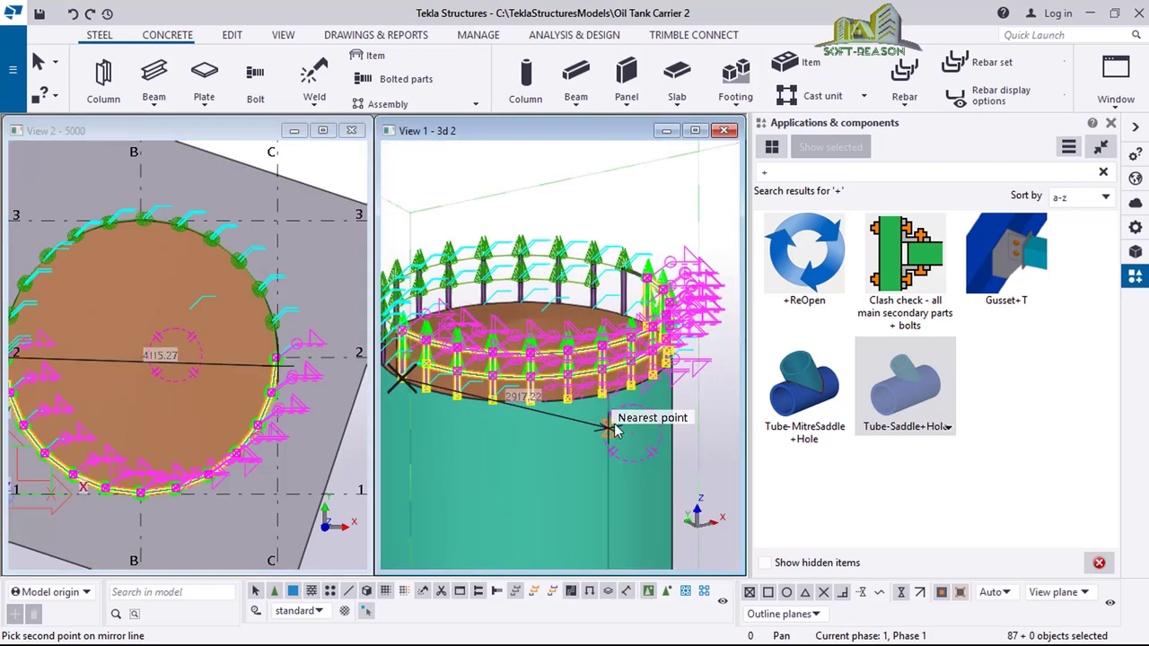
key(Escape)
Examine the mirrored handrail in the 3D view for missing rails and doubled posts where the two halves meet
scroll(634, 416, down, 1)
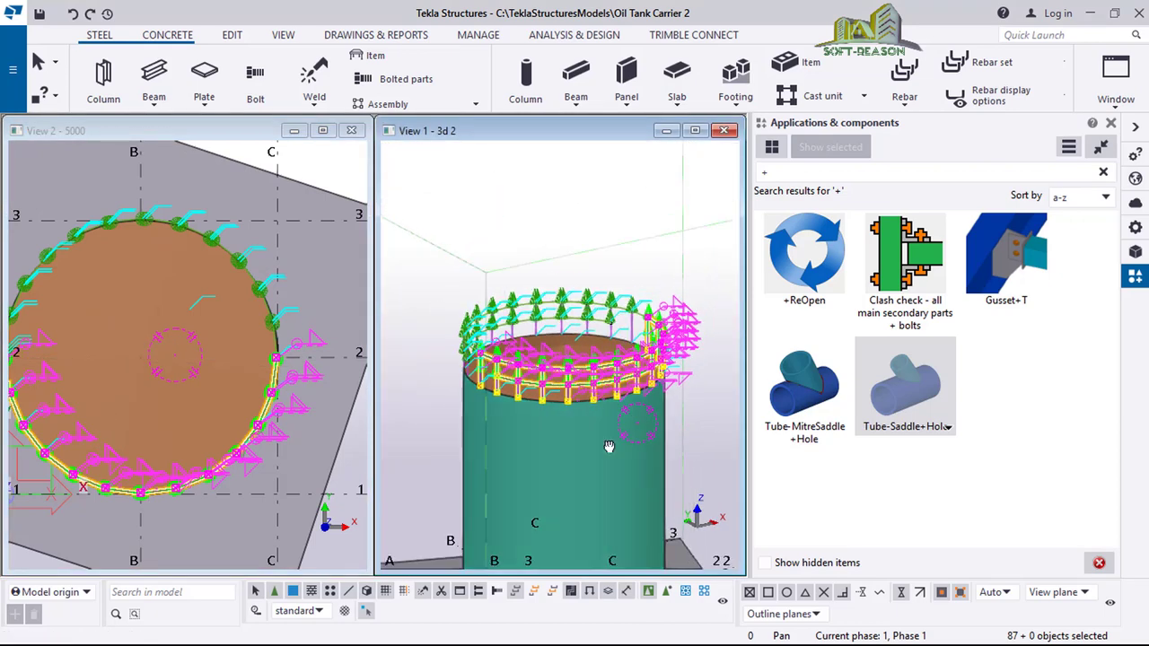
scroll(680, 419, up, 1)
scroll(742, 406, down, 1)
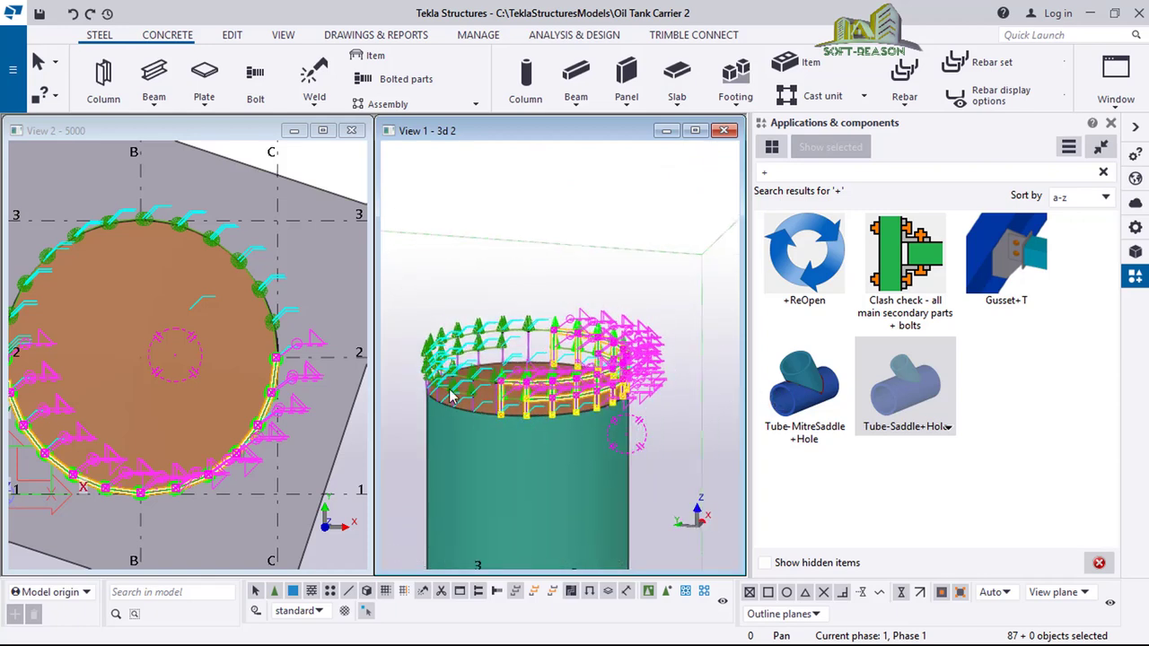
scroll(455, 398, up, 2)
scroll(508, 401, up, 3)
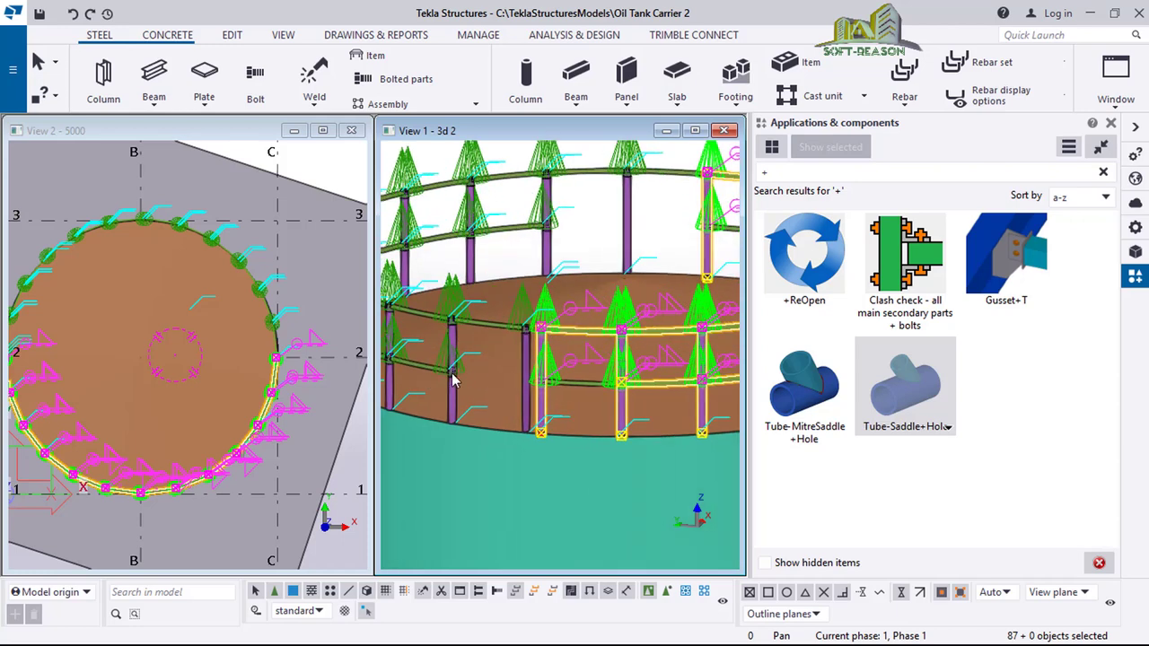
scroll(517, 346, down, 1)
scroll(593, 290, down, 1)
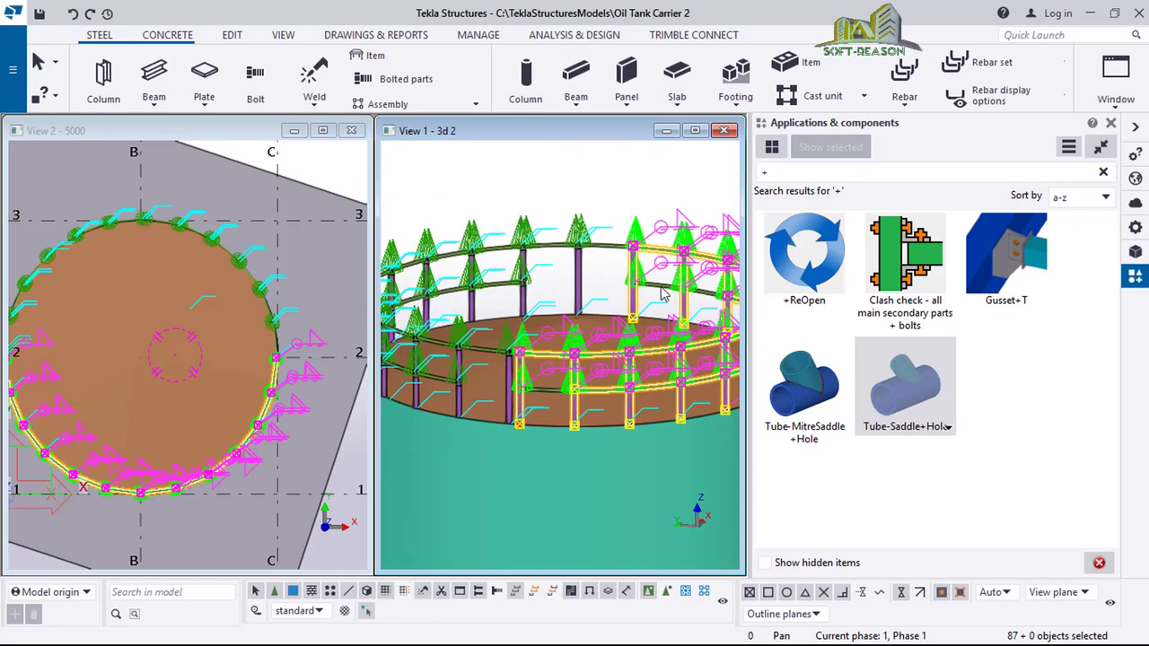
scroll(548, 427, down, 3)
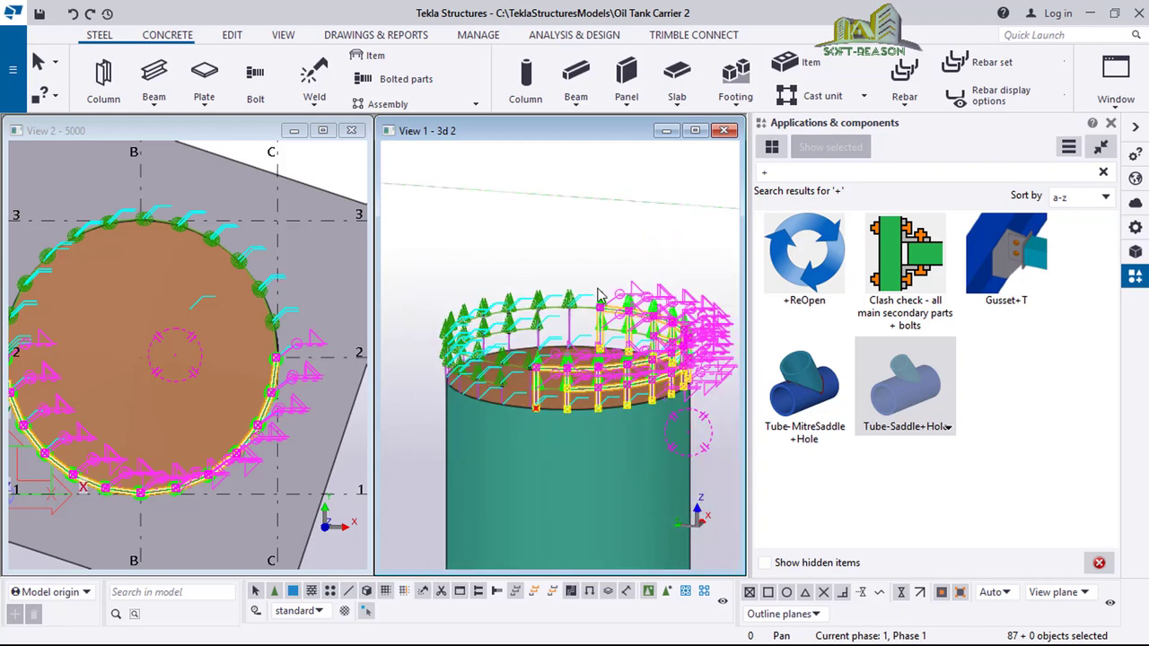
scroll(600, 295, down, 1)
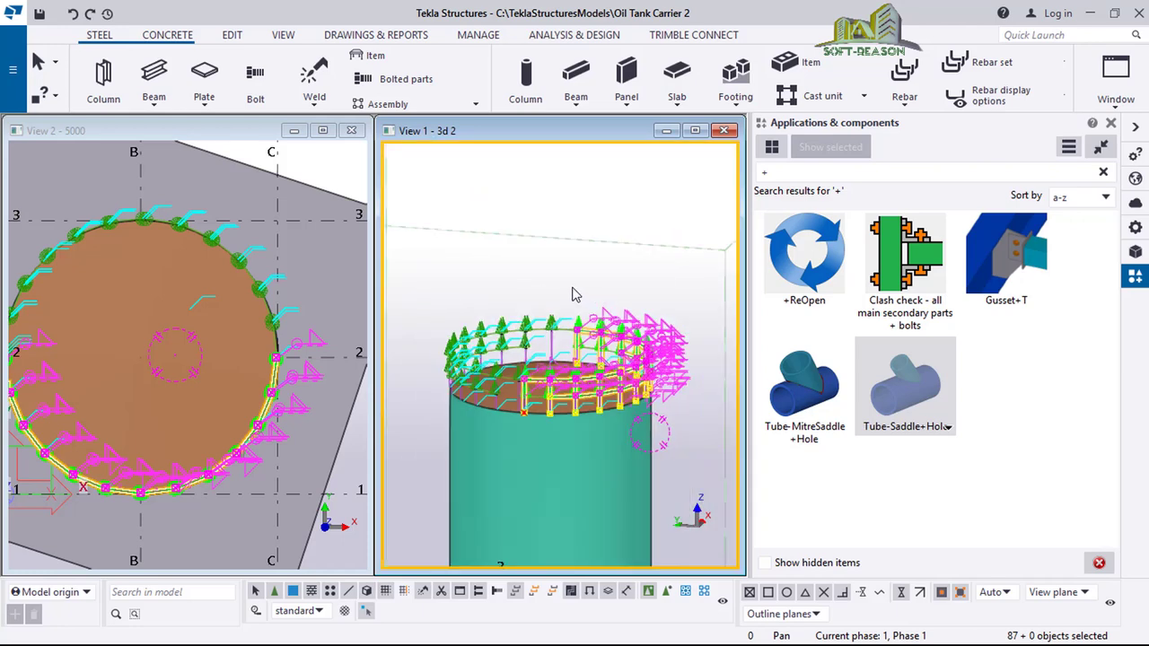
scroll(579, 297, up, 2)
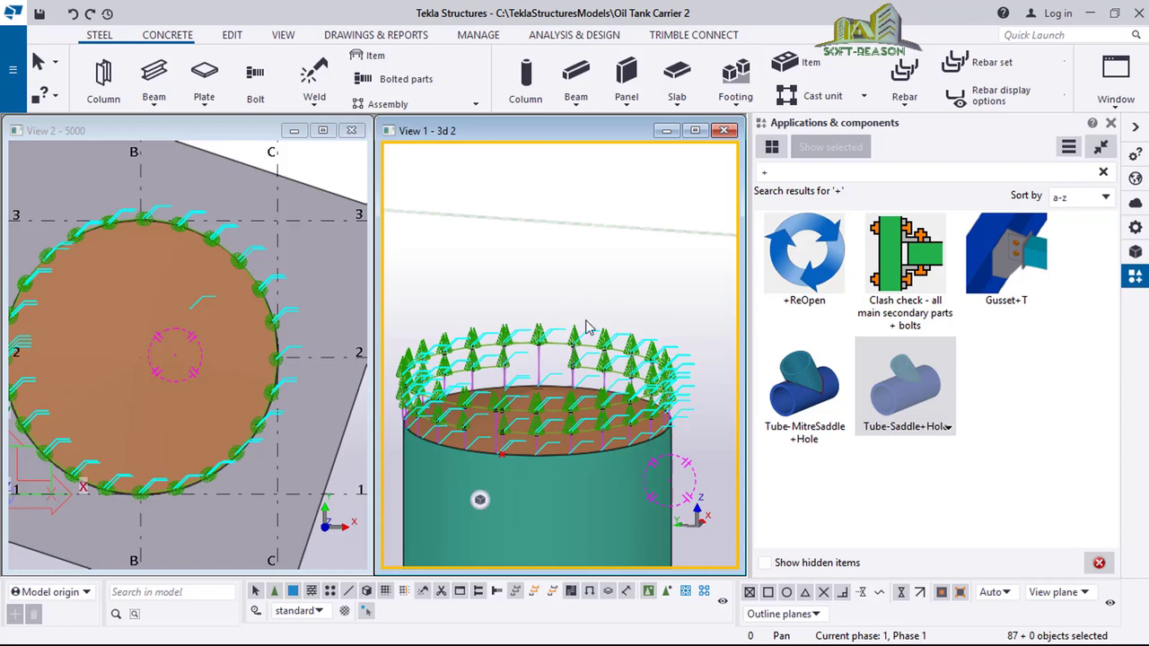
scroll(593, 323, up, 3)
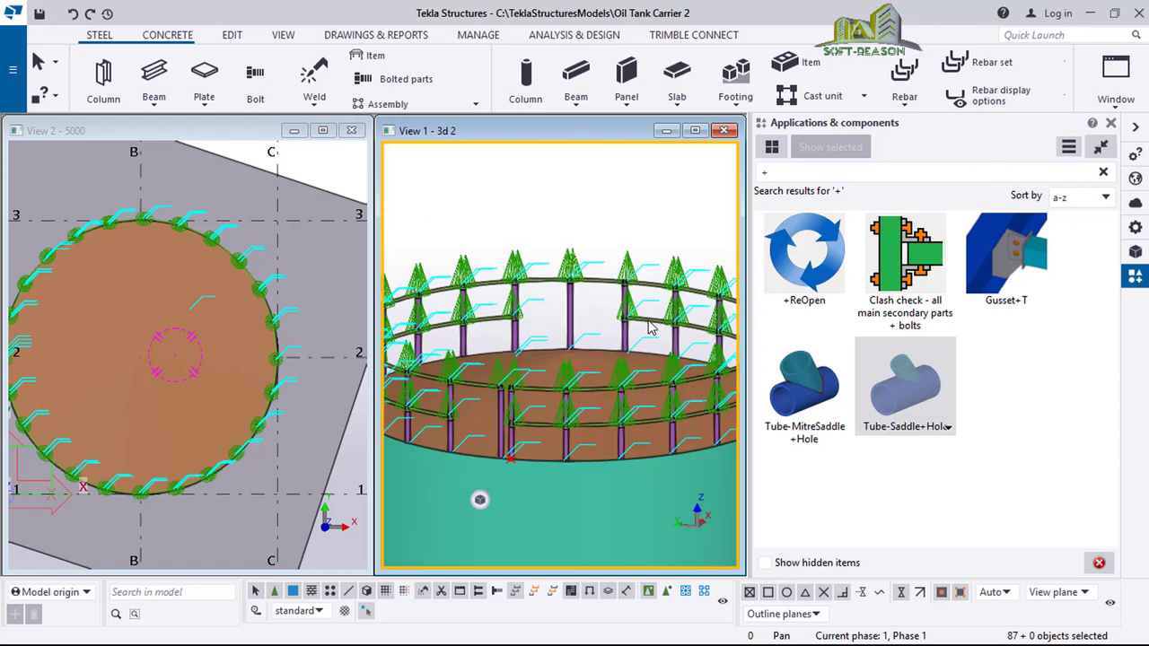
Create 2 rotated copies of the lower curved rail segment beside the gap at a 15° angle around Z
scroll(655, 329, up, 2)
click(655, 327)
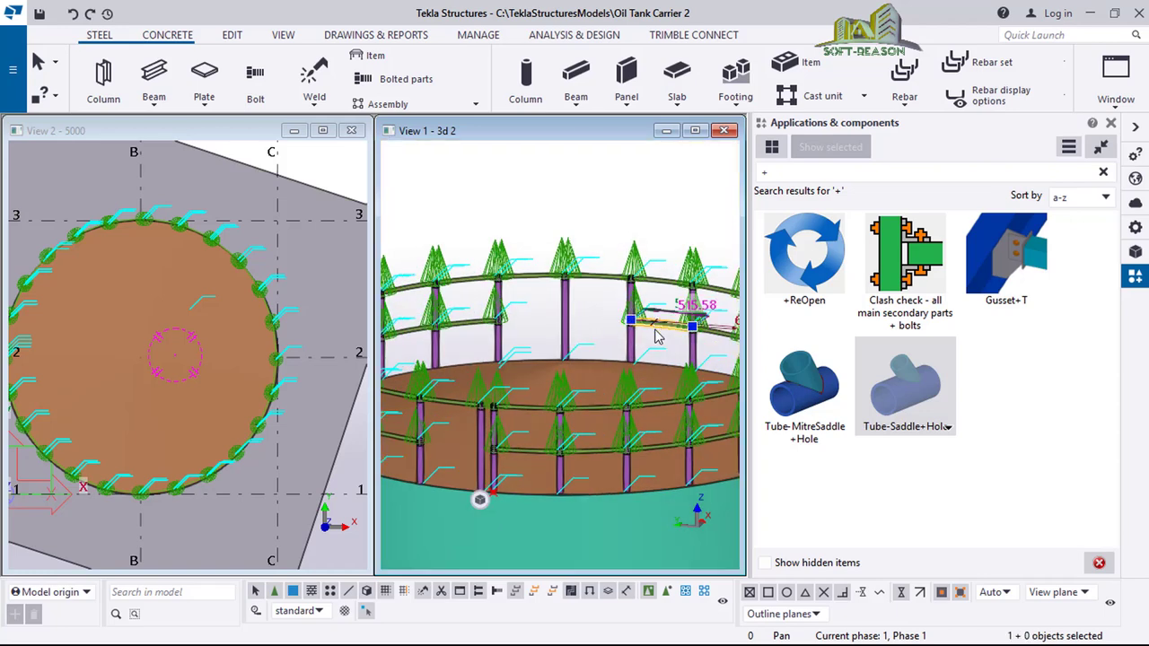
right_click(592, 338)
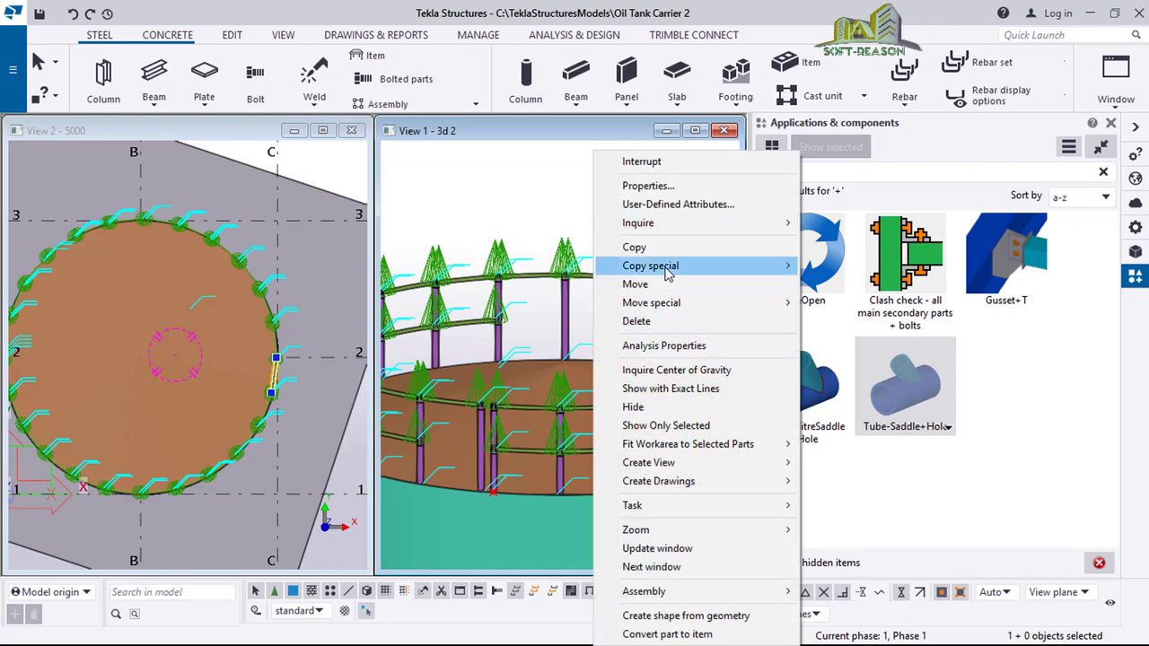
mouse_move(669, 272)
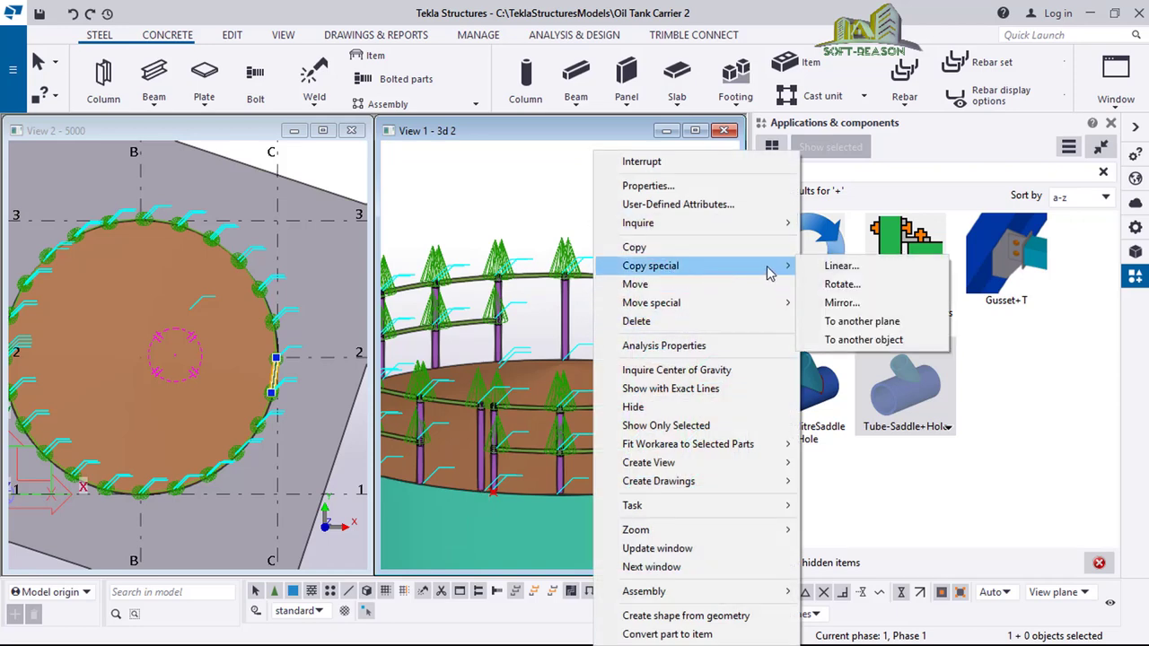
click(853, 285)
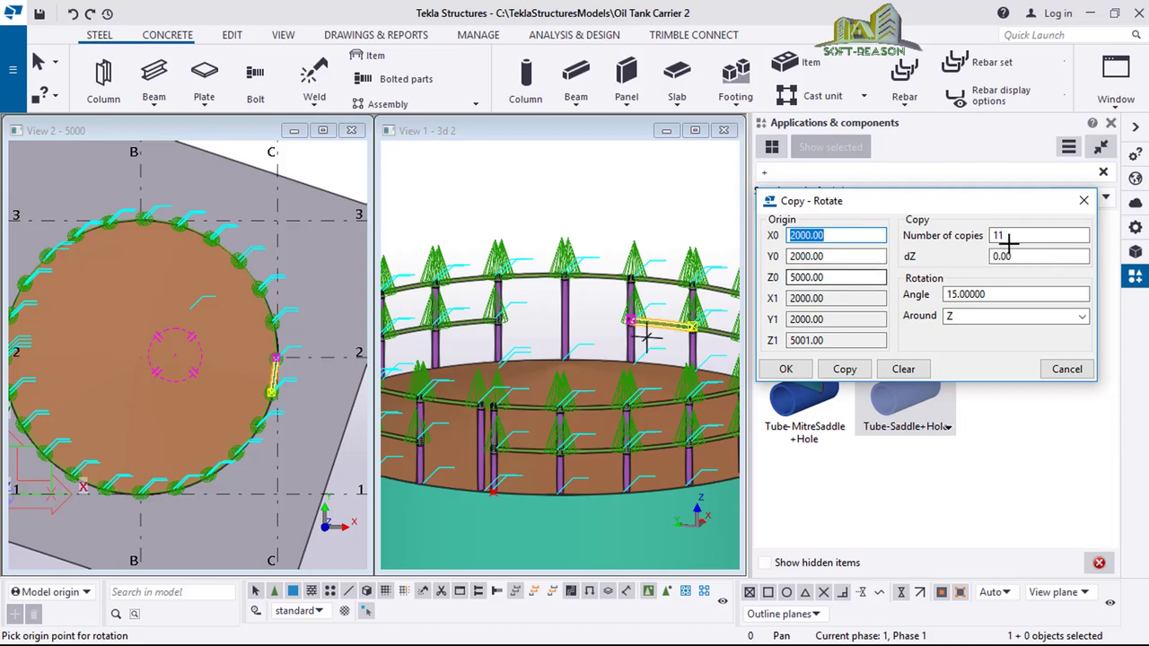
drag(1008, 236, 982, 235)
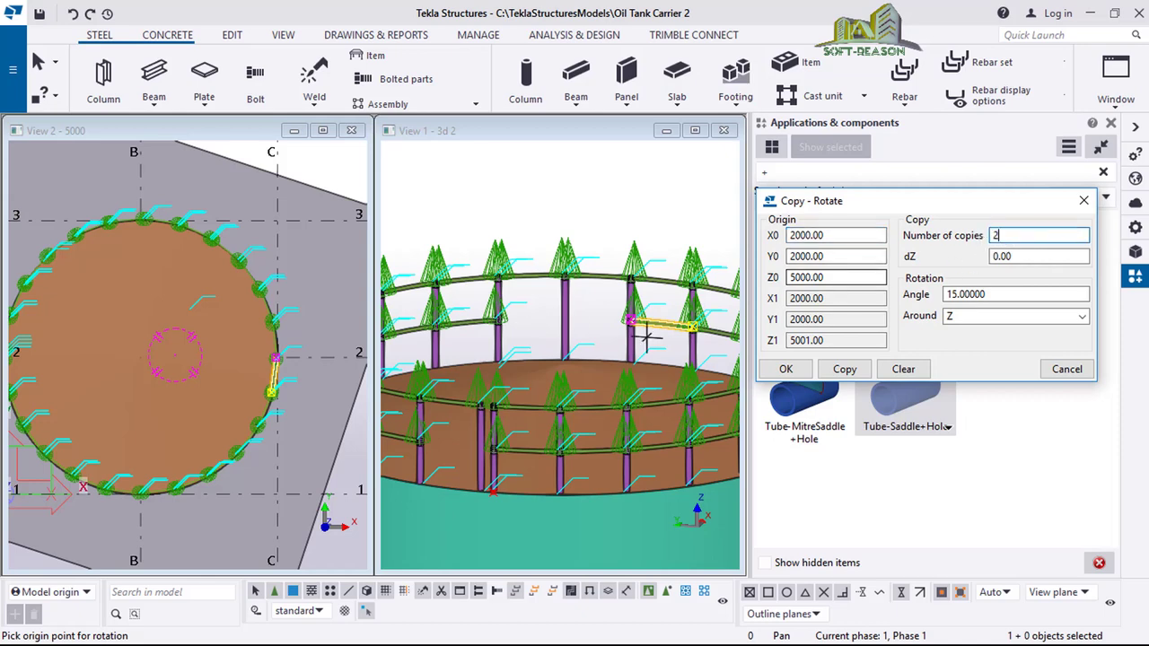
click(844, 369)
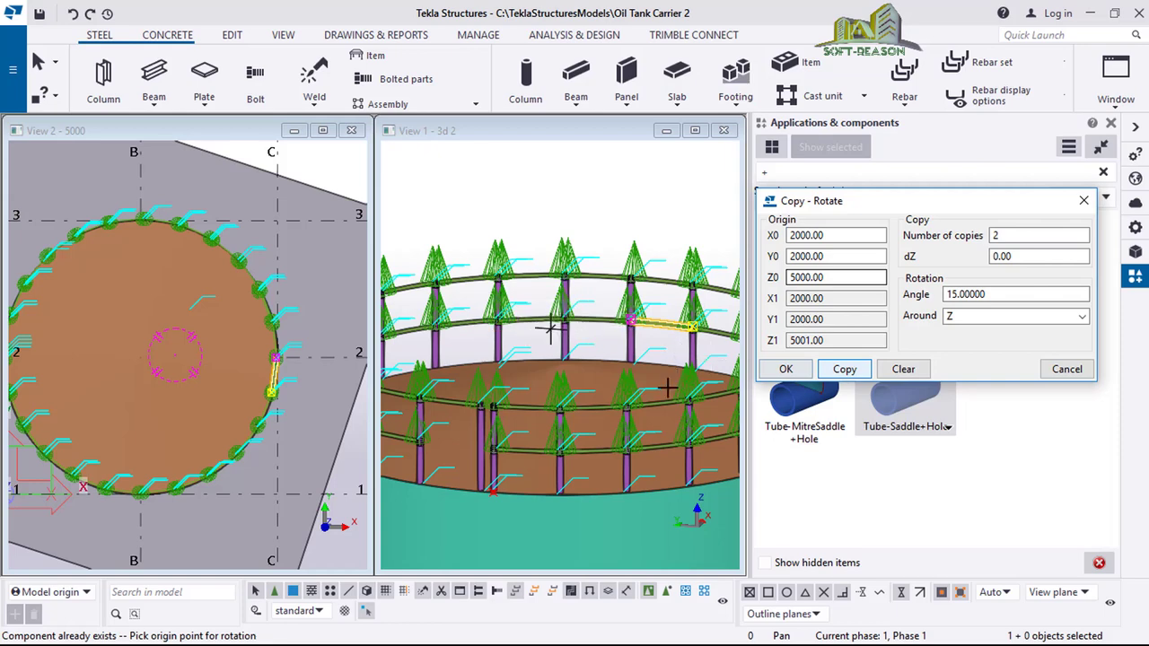
Examine the doubled posts and the neighbouring rail gap up close in the 3D view, and leave the rotate copy
scroll(471, 484, up, 3)
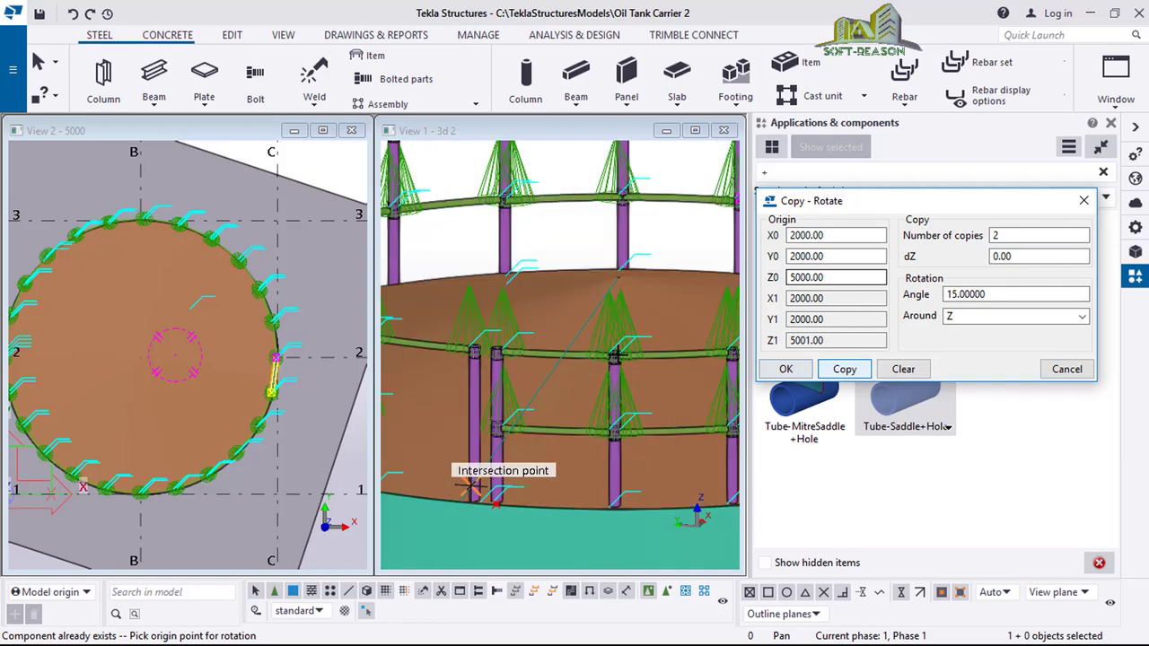
scroll(470, 484, down, 2)
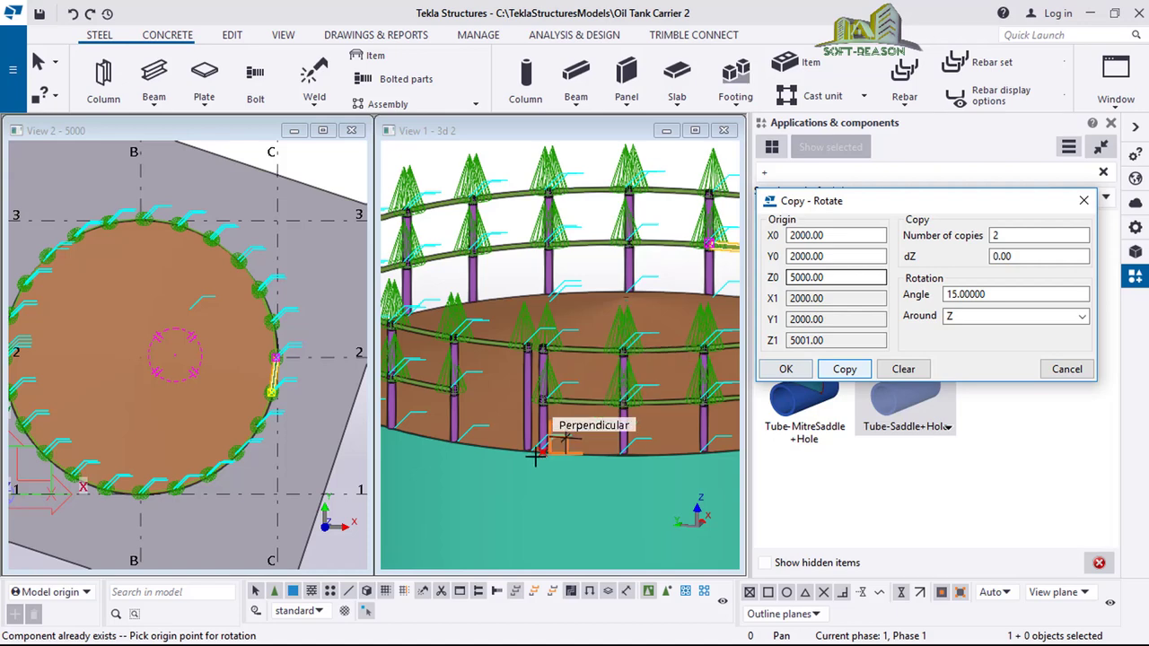
scroll(540, 409, up, 1)
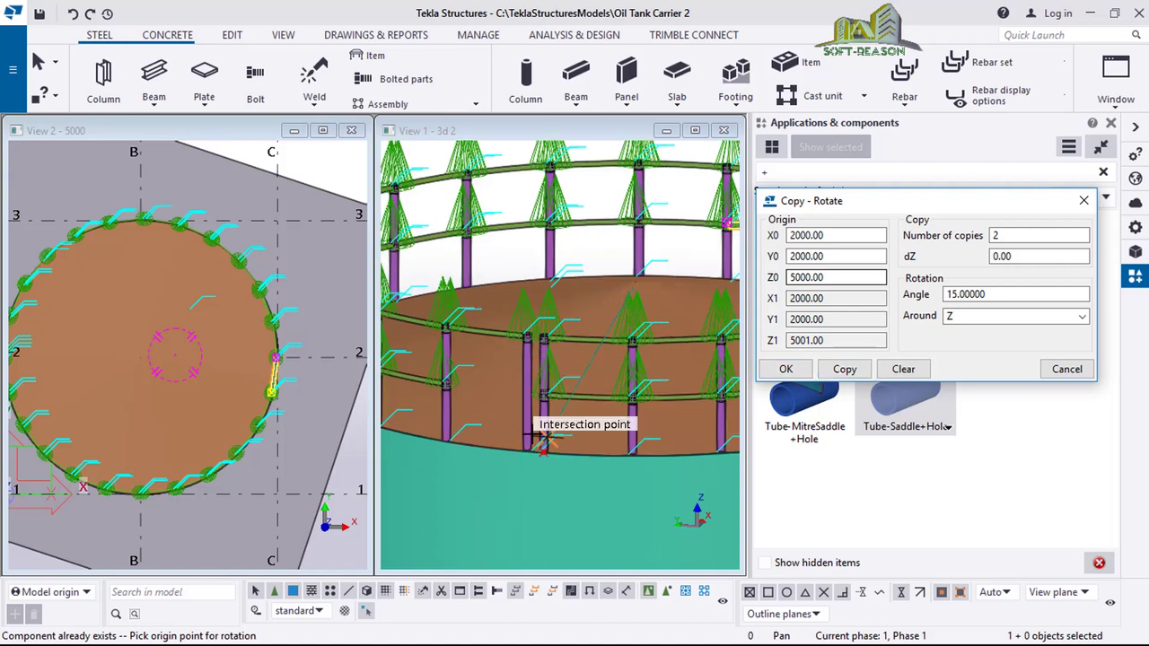
scroll(535, 438, up, 2)
scroll(541, 439, up, 1)
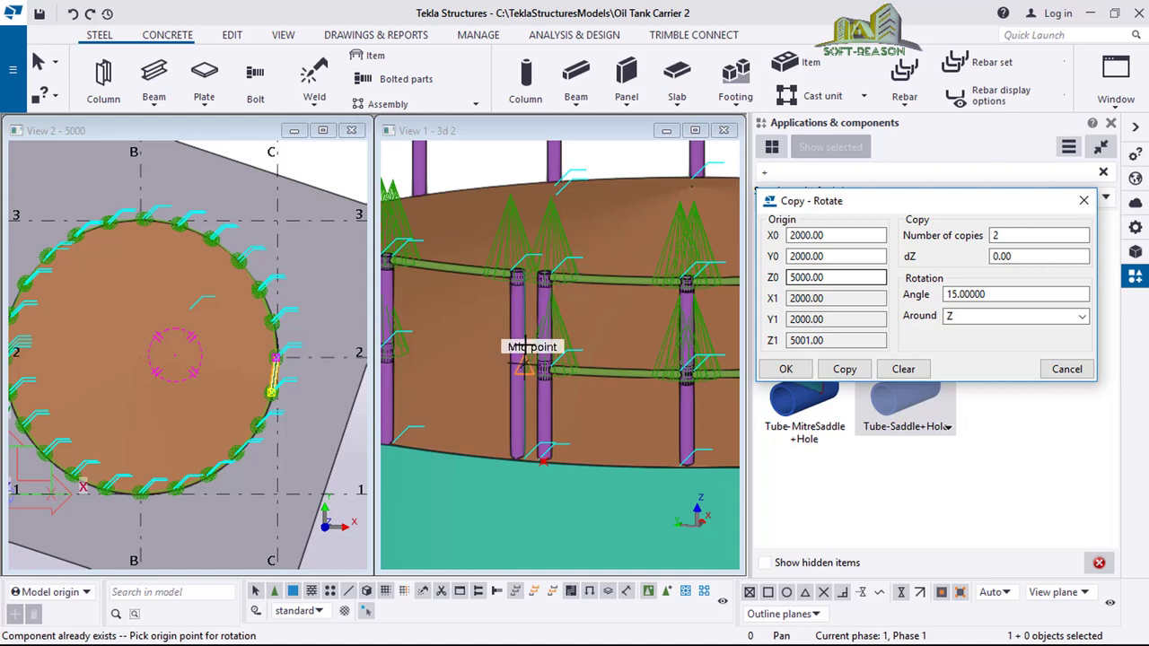
scroll(521, 368, down, 2)
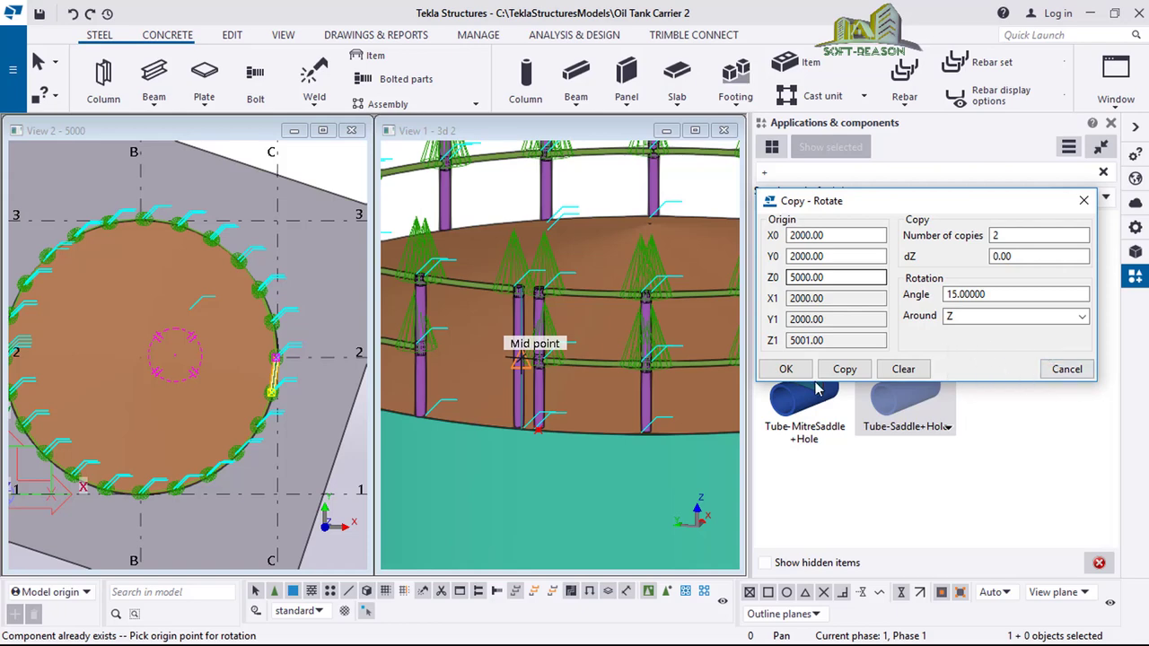
click(785, 369)
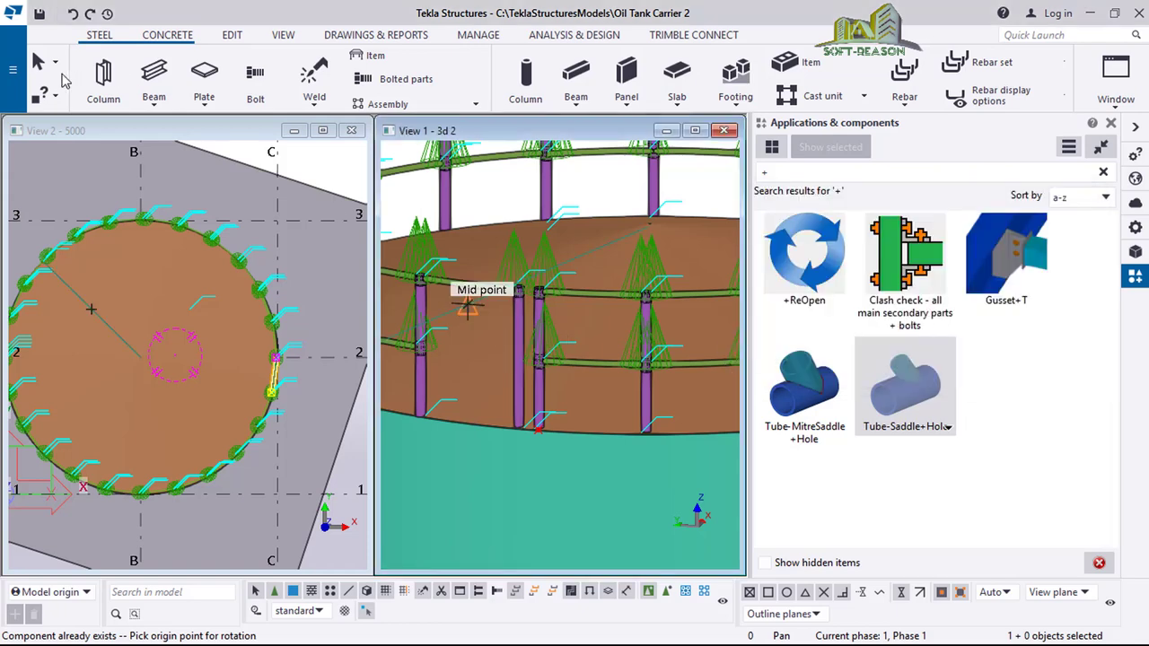
scroll(487, 285, up, 2)
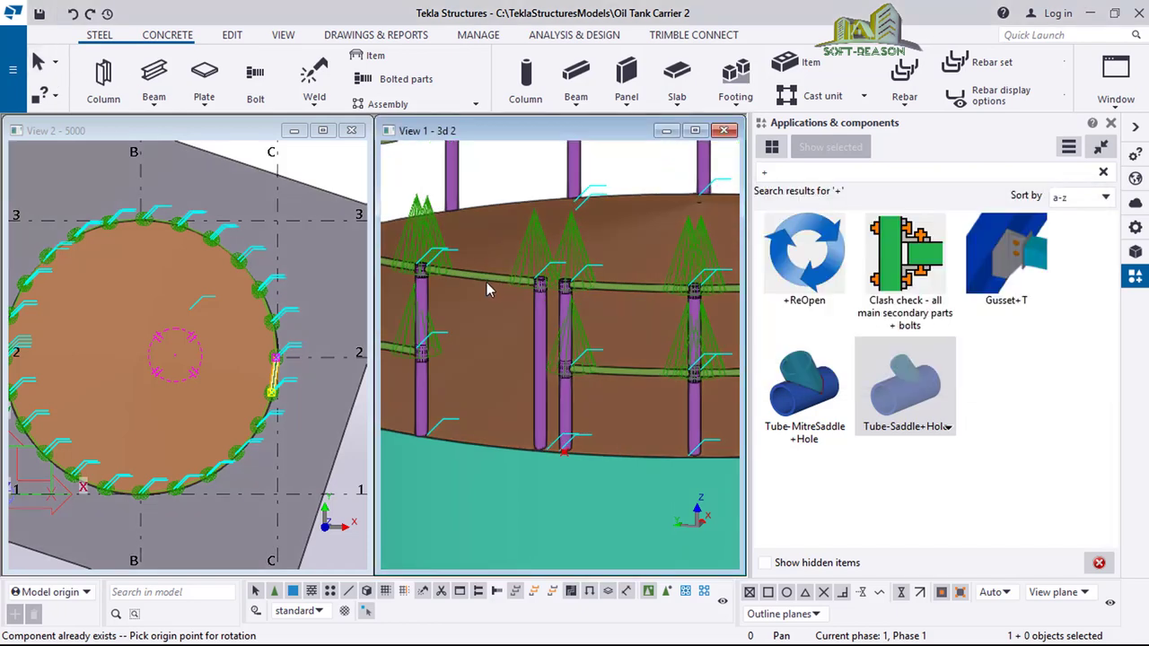
key(Escape)
Delete the duplicate post beside the gap together with the upper rail segment that ends on it
click(490, 301)
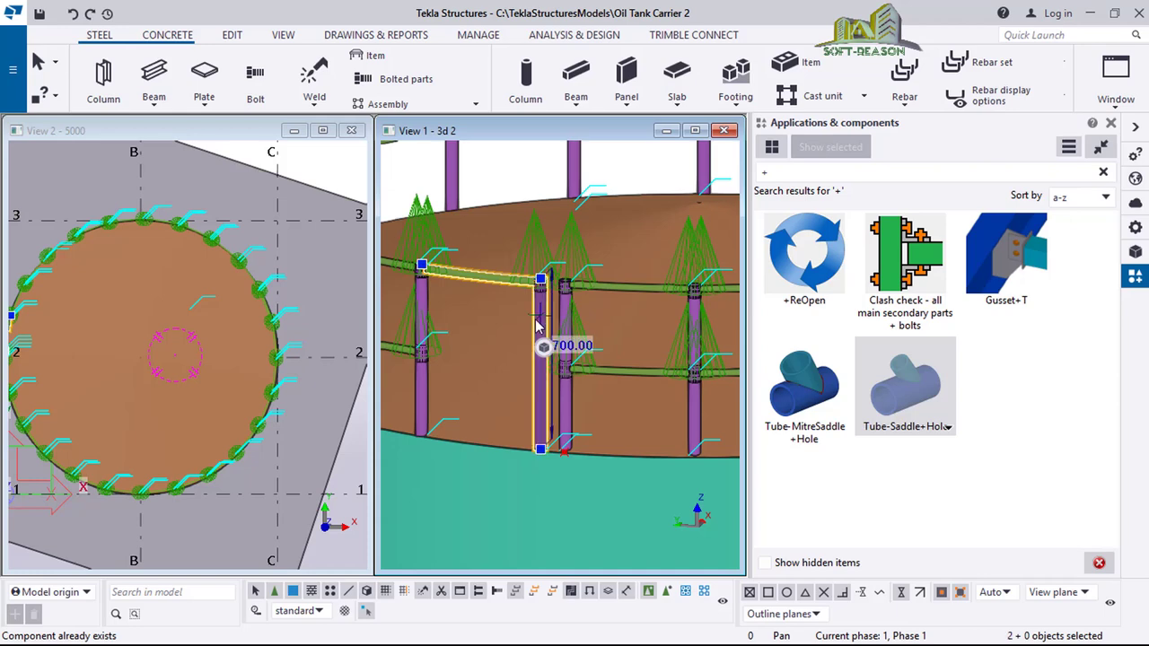
right_click(542, 328)
click(579, 296)
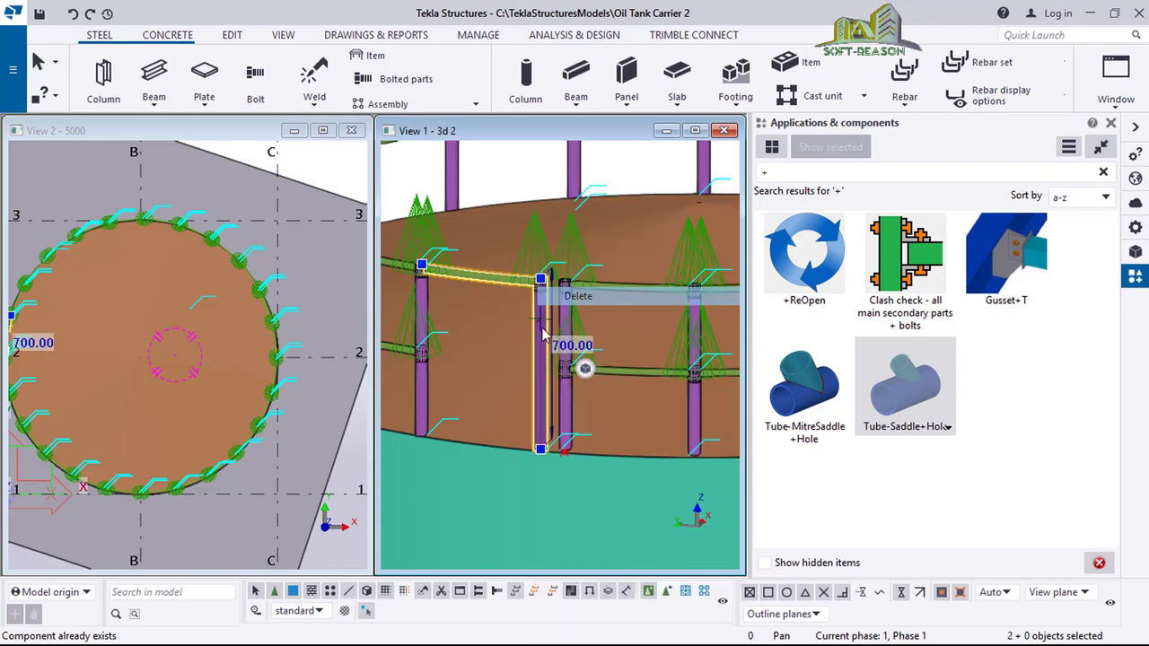
scroll(560, 483, down, 3)
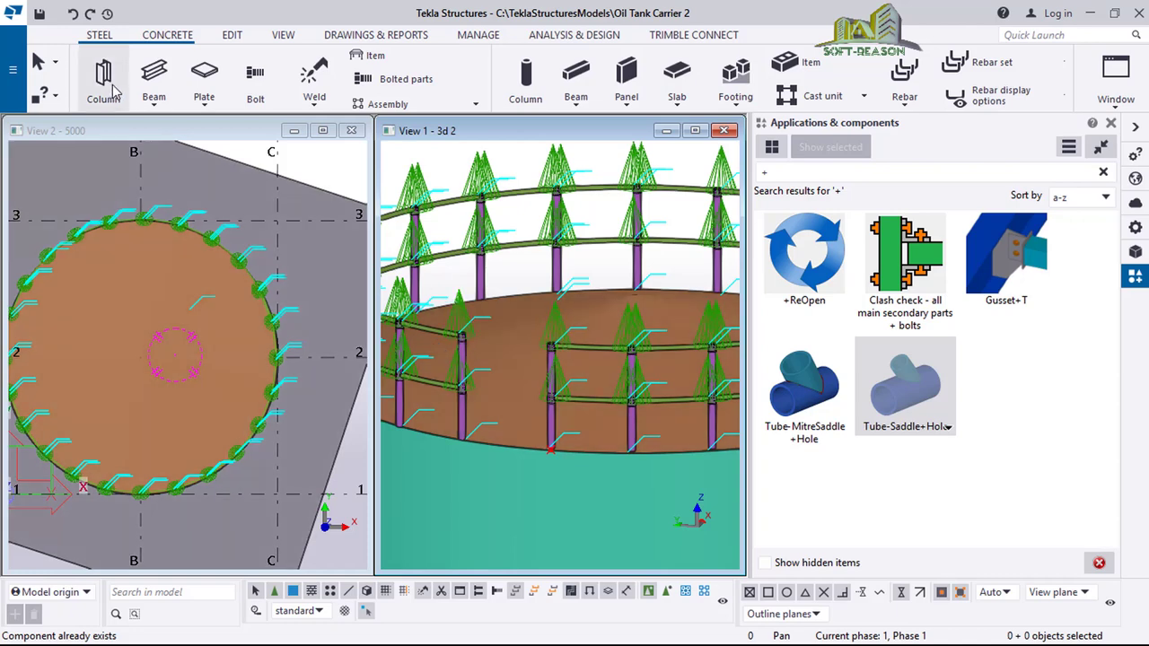
Model a curved upper rail beam across the gap between the top end points of the two neighbouring posts
click(154, 74)
scroll(451, 279, up, 4)
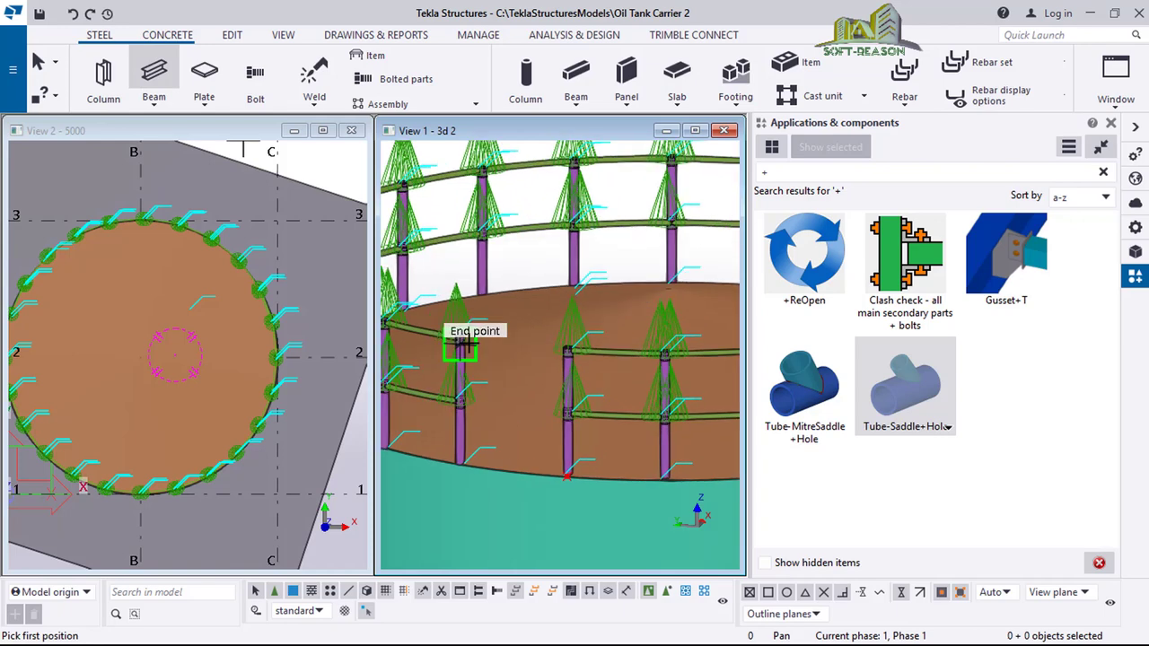
scroll(437, 303, up, 5)
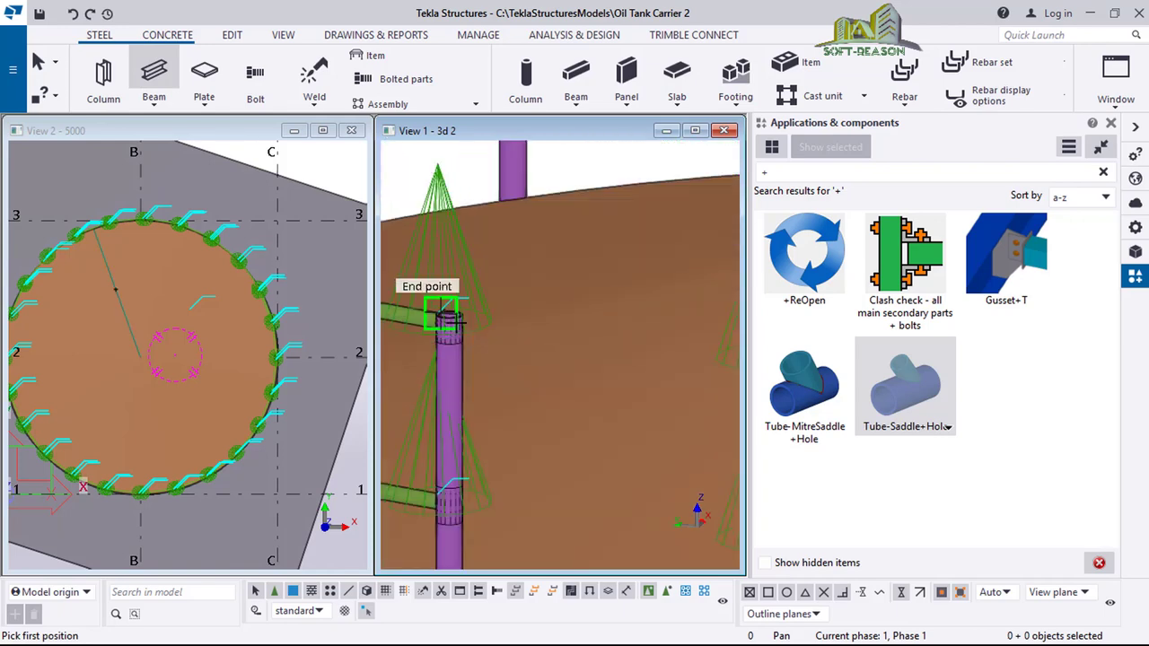
scroll(456, 318, up, 2)
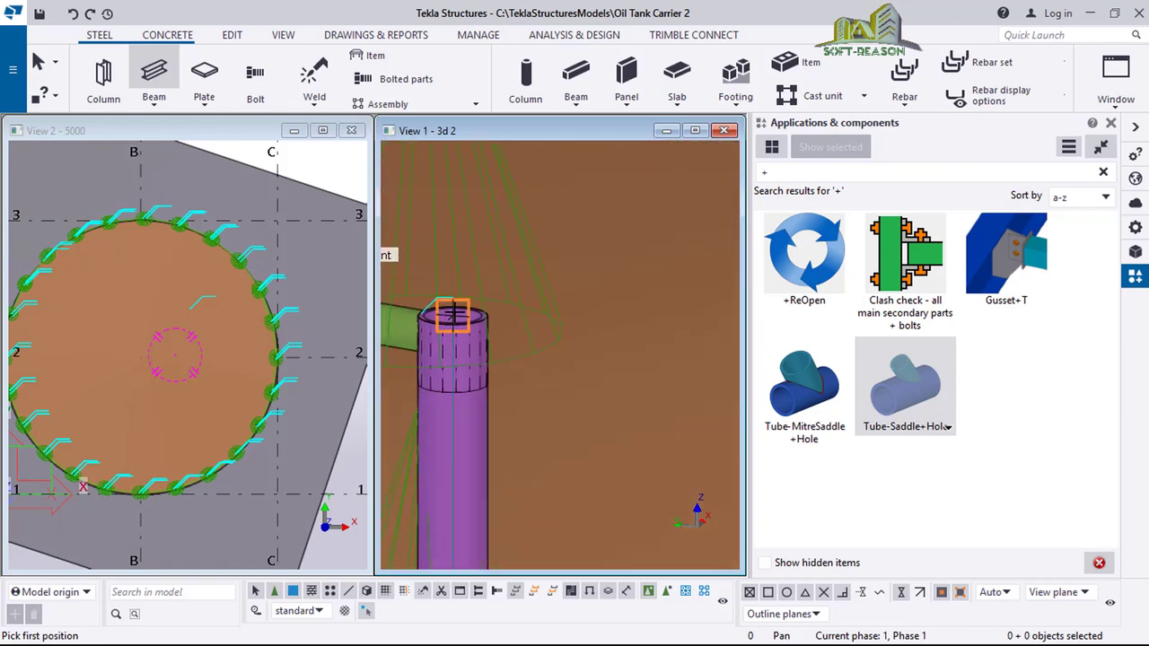
click(452, 316)
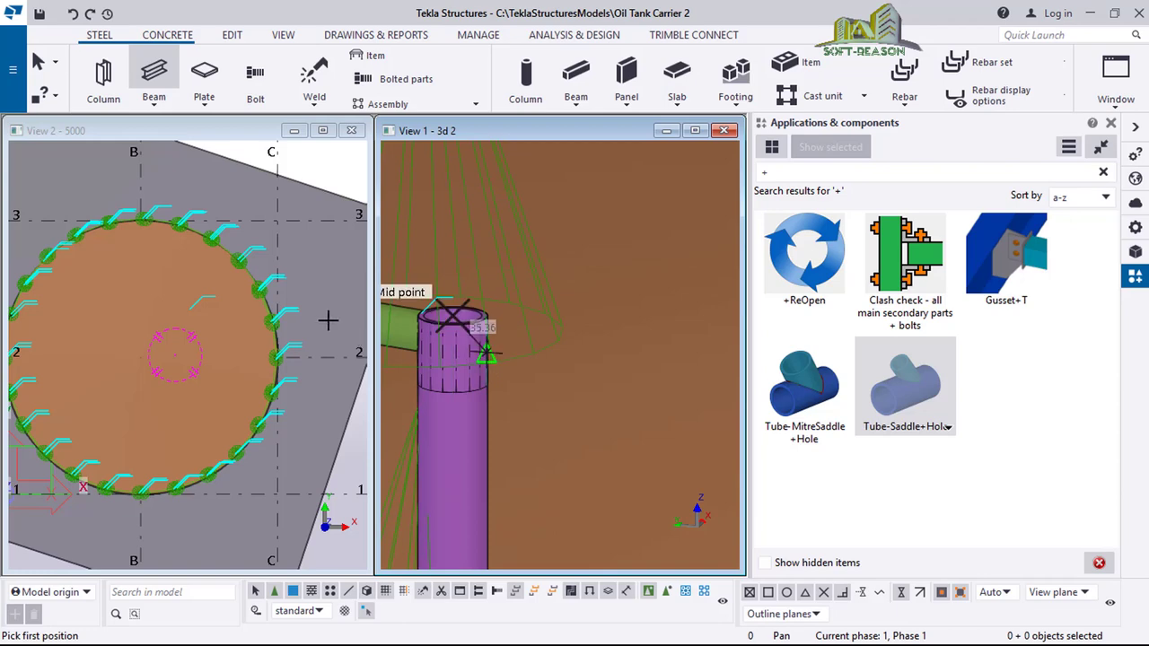
scroll(466, 332, down, 1)
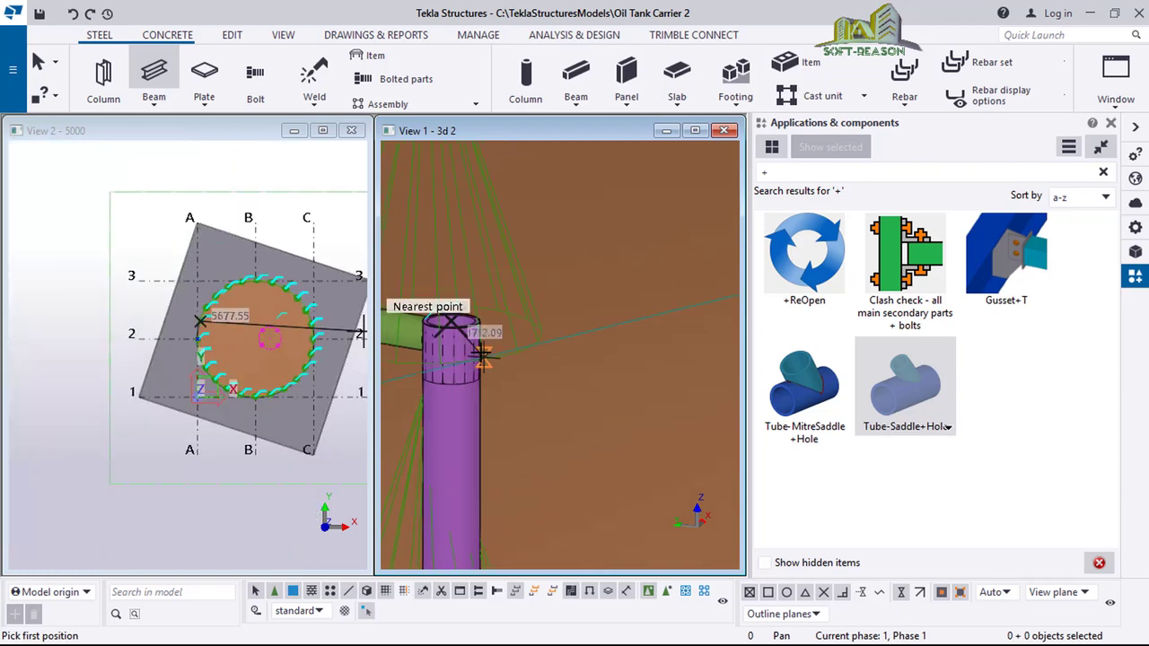
scroll(483, 353, down, 2)
scroll(587, 364, down, 3)
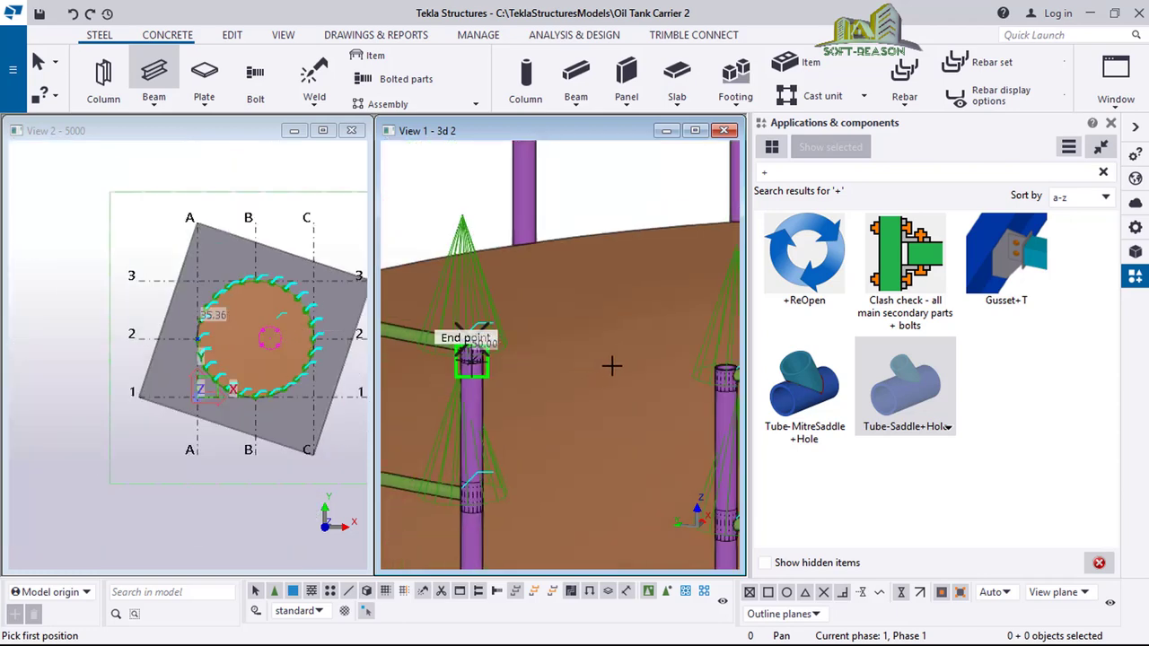
scroll(696, 357, up, 2)
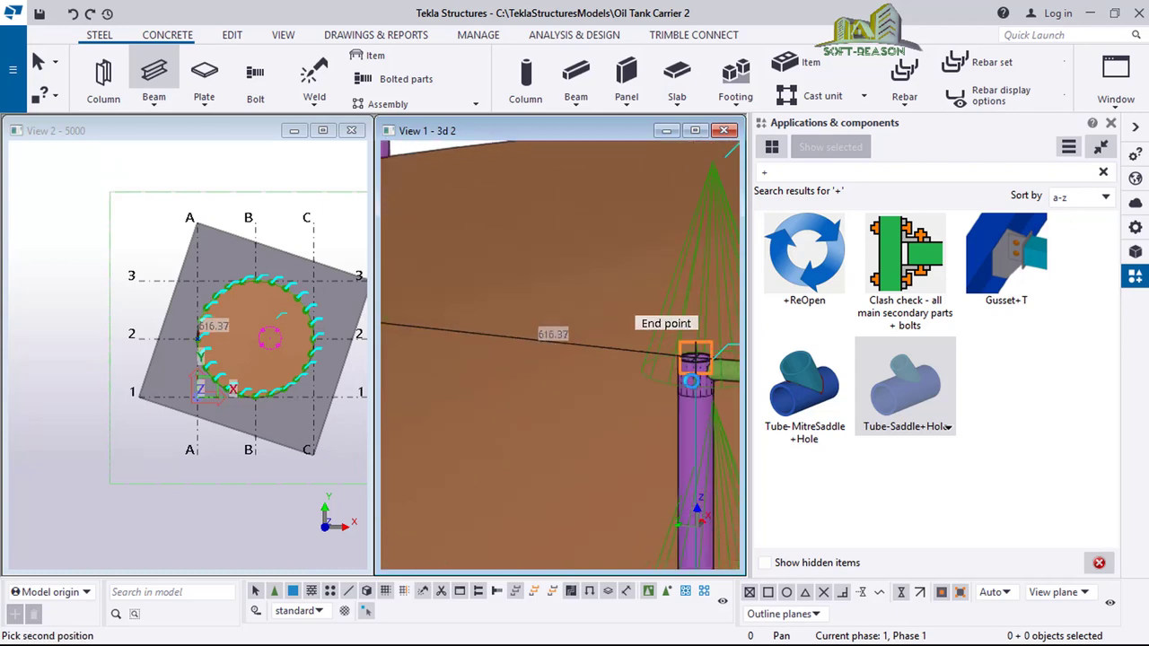
click(696, 359)
scroll(627, 356, down, 4)
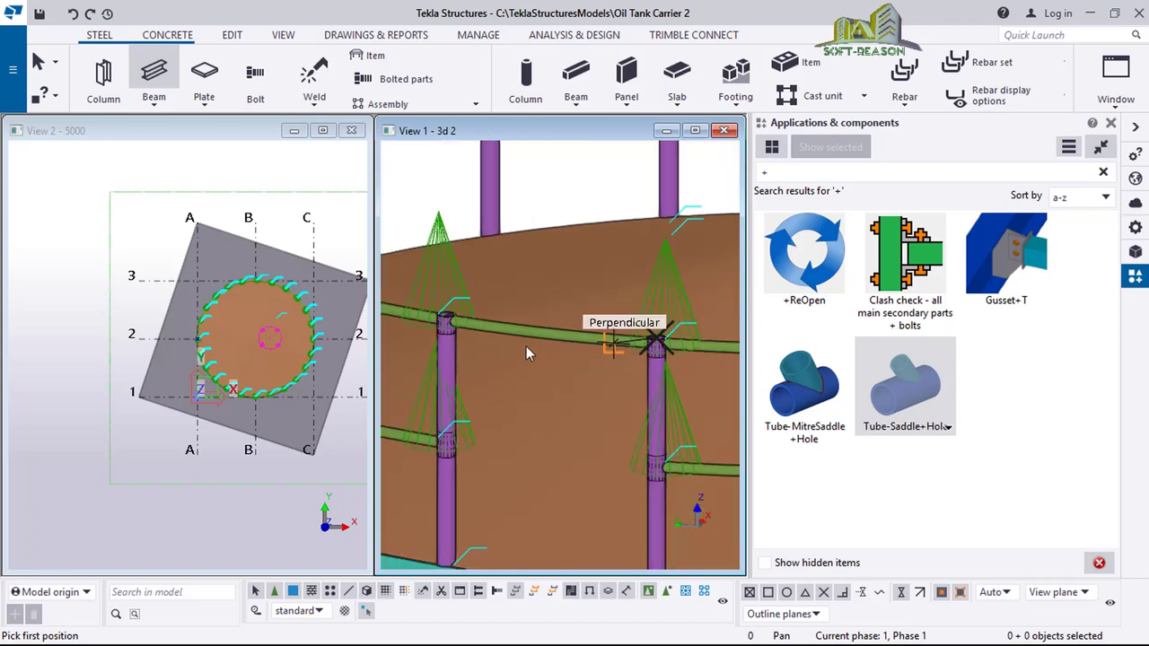
Apply the Tube-Saddle+Hole connection at the new rail's start, with the post as main part and the rail as secondary part
scroll(465, 310, up, 6)
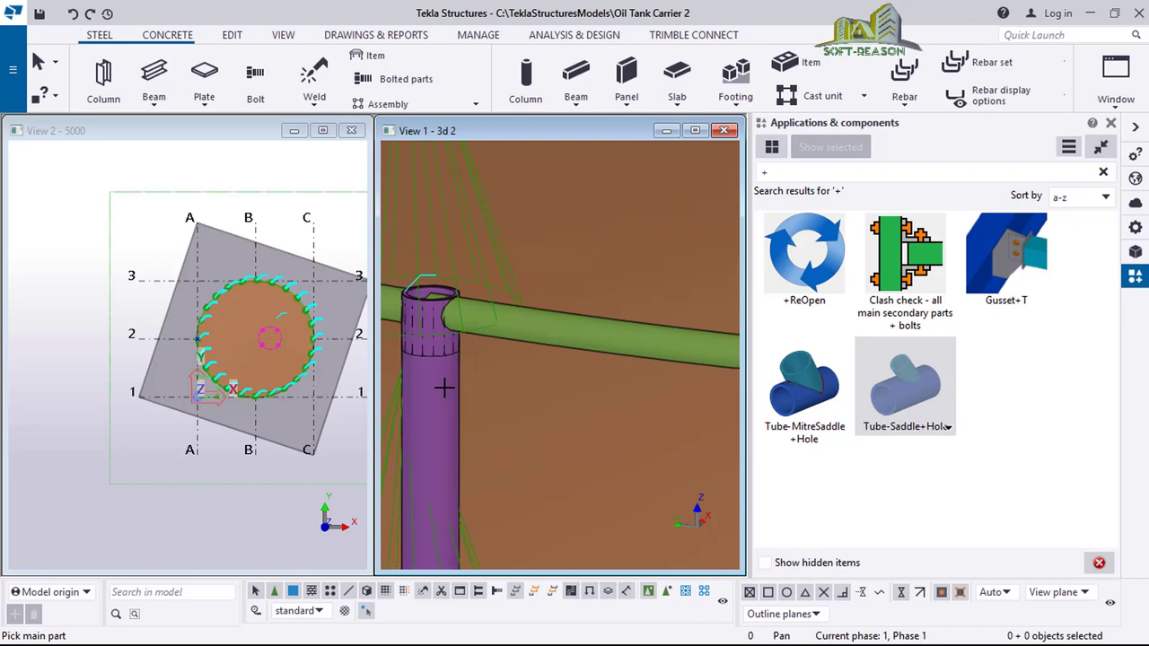
click(517, 321)
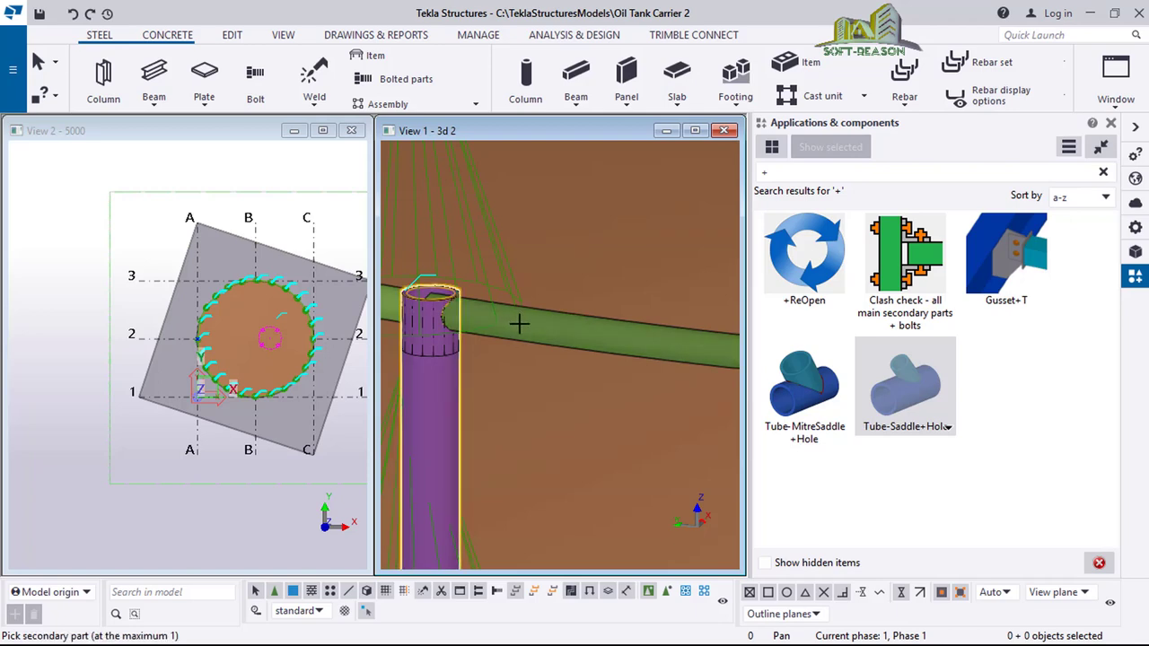
click(456, 330)
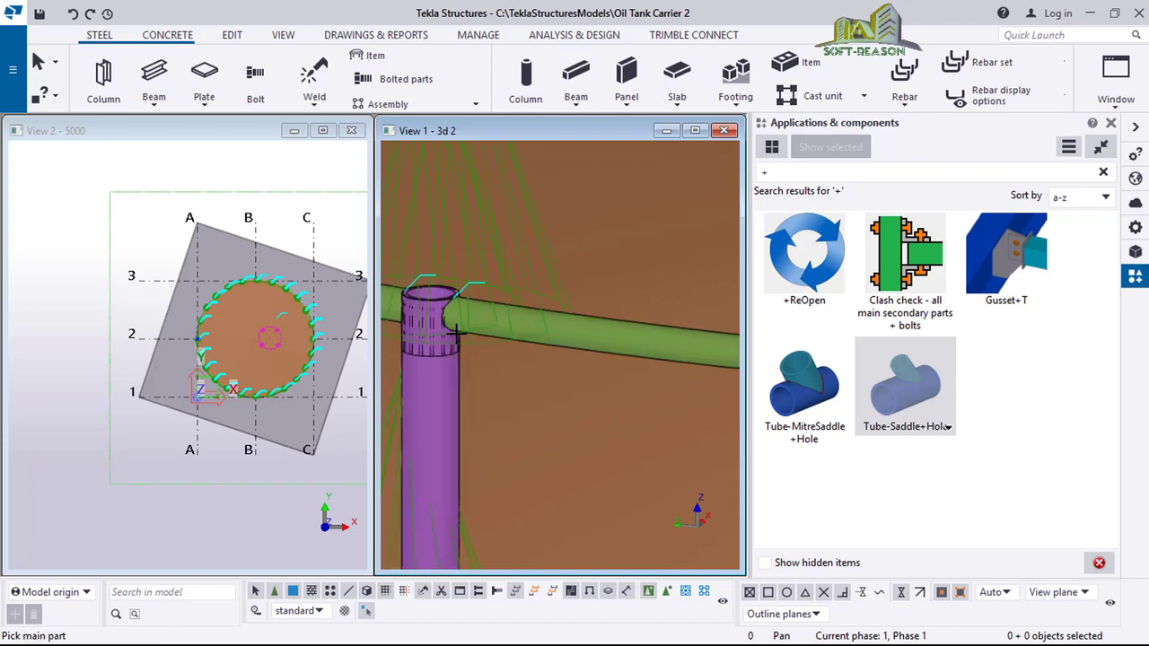
scroll(415, 312, down, 4)
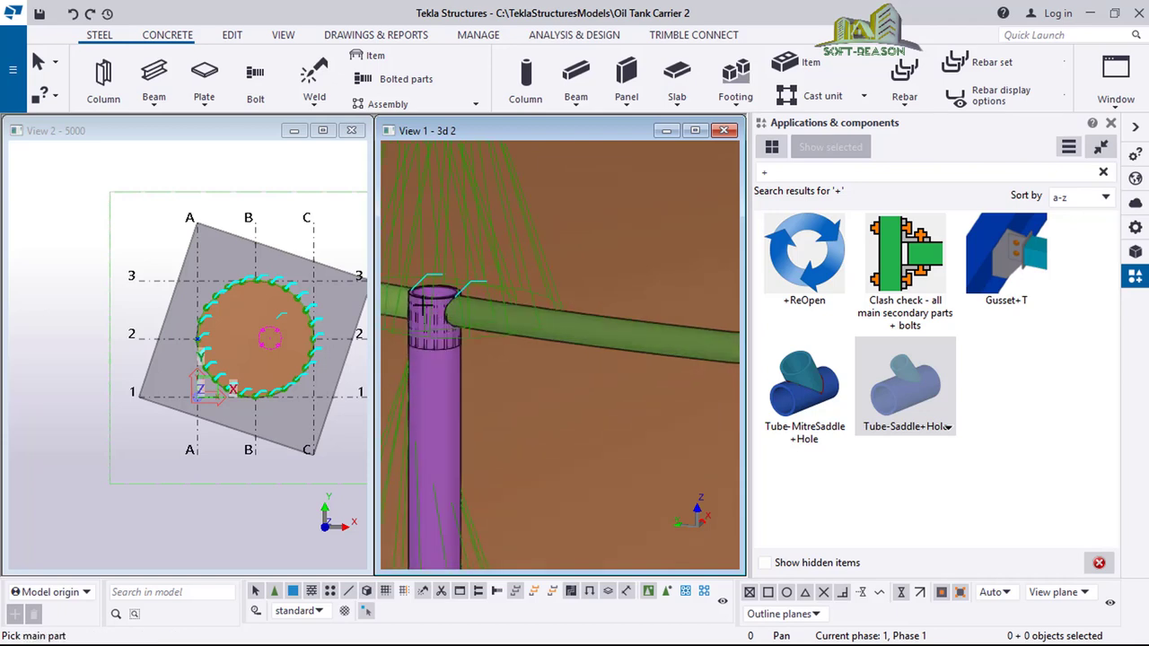
scroll(415, 313, down, 3)
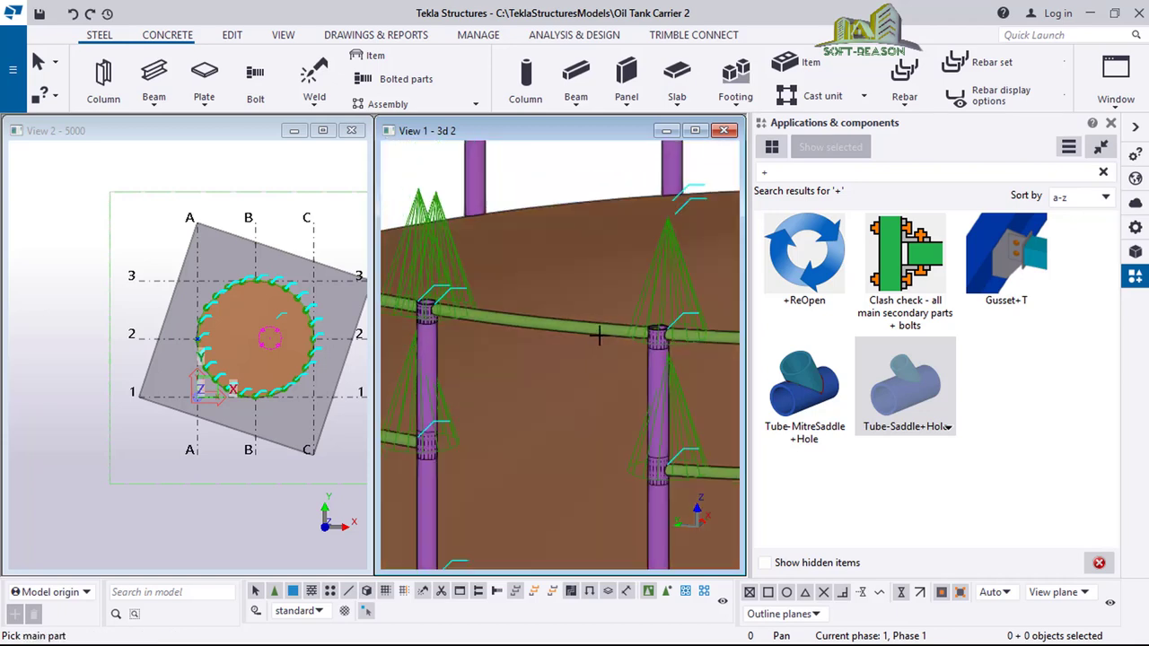
Apply the Tube-Saddle+Hole connection between the new upper rail and the post at its other end
scroll(598, 335, up, 4)
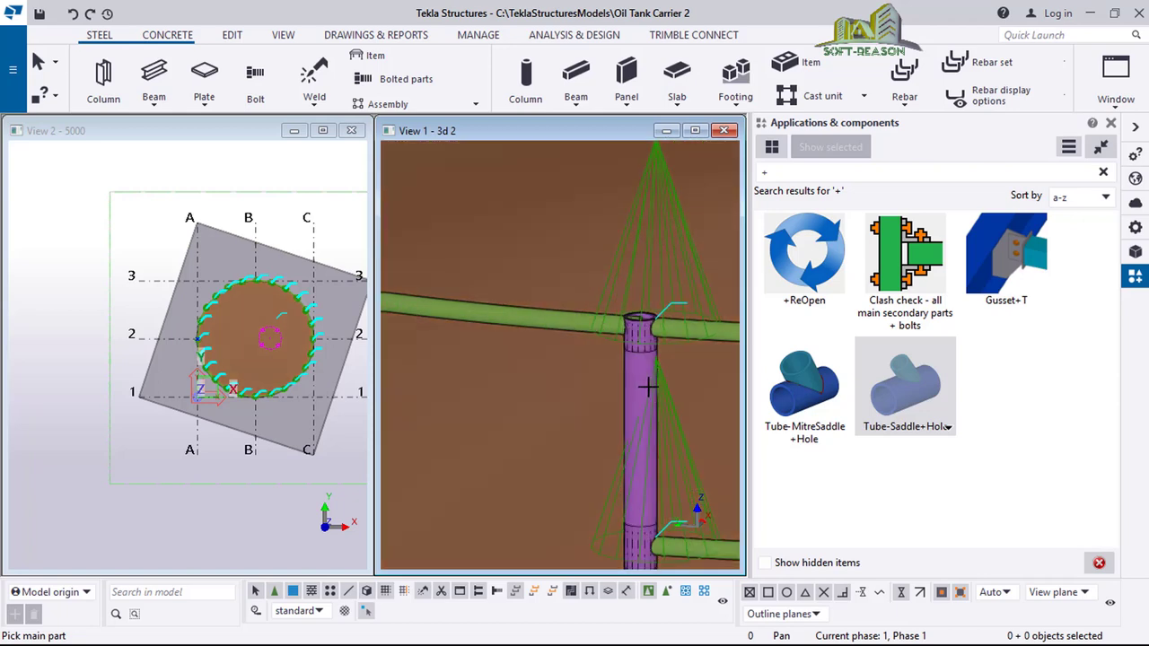
click(582, 328)
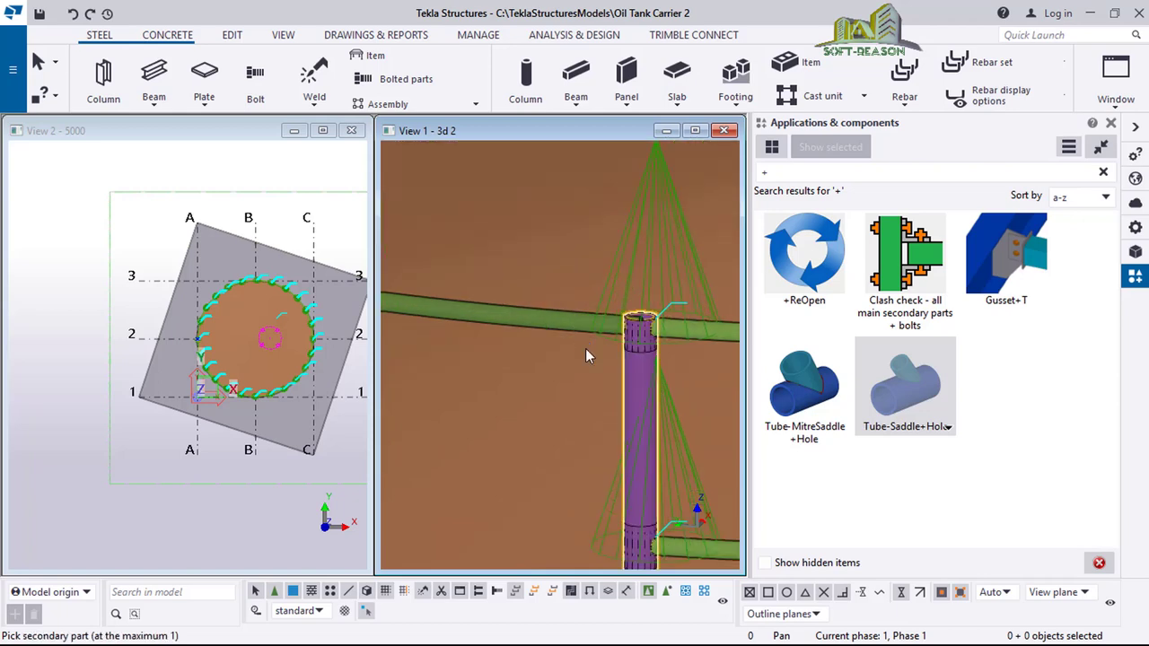
click(585, 355)
scroll(586, 352, down, 2)
scroll(575, 354, down, 3)
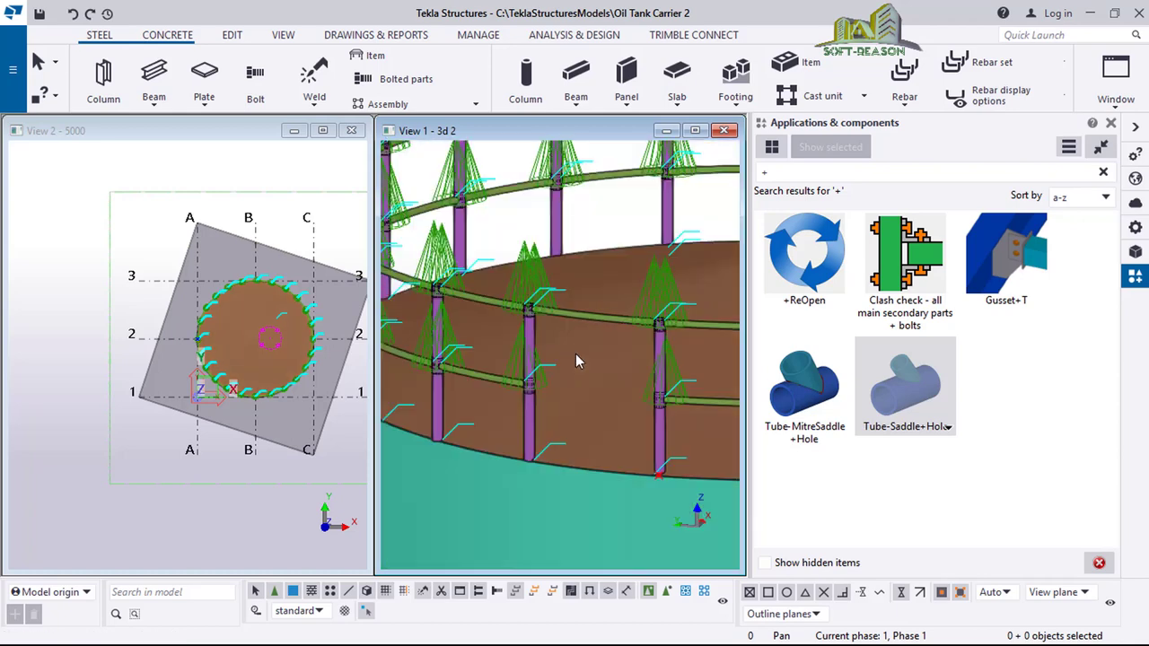
Copy the new upper rail segment linearly once with dX 0, dY 0 and dZ -345 to fill the lower rail gap
middle_drag(574, 351, 592, 266)
scroll(584, 305, down, 1)
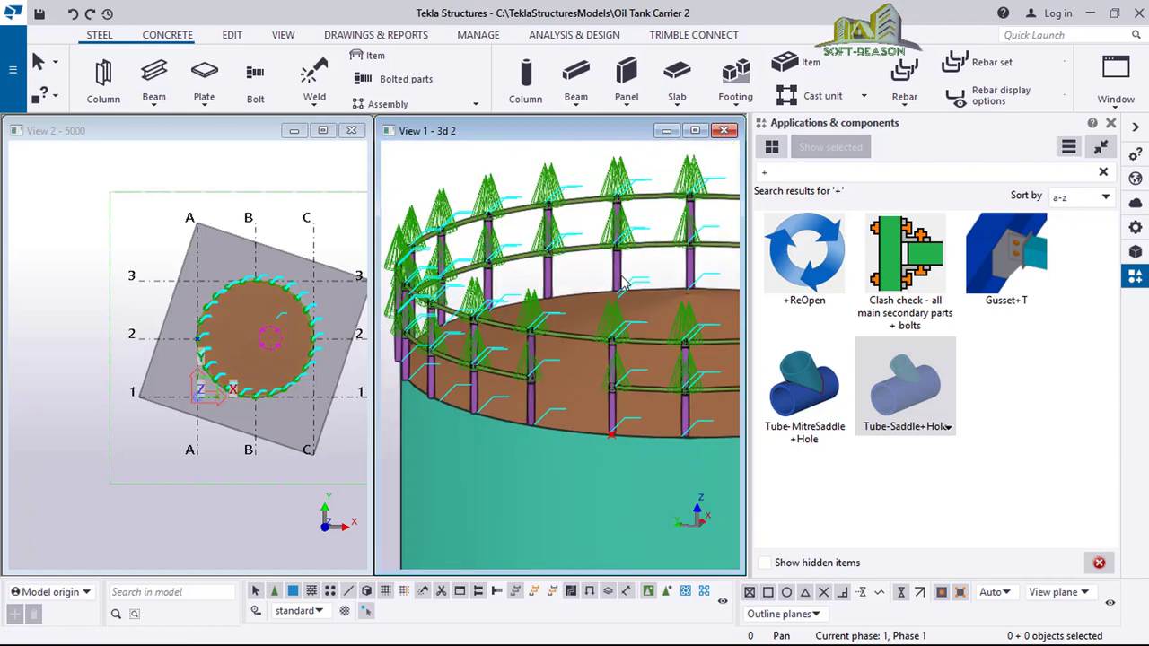
scroll(583, 359, up, 2)
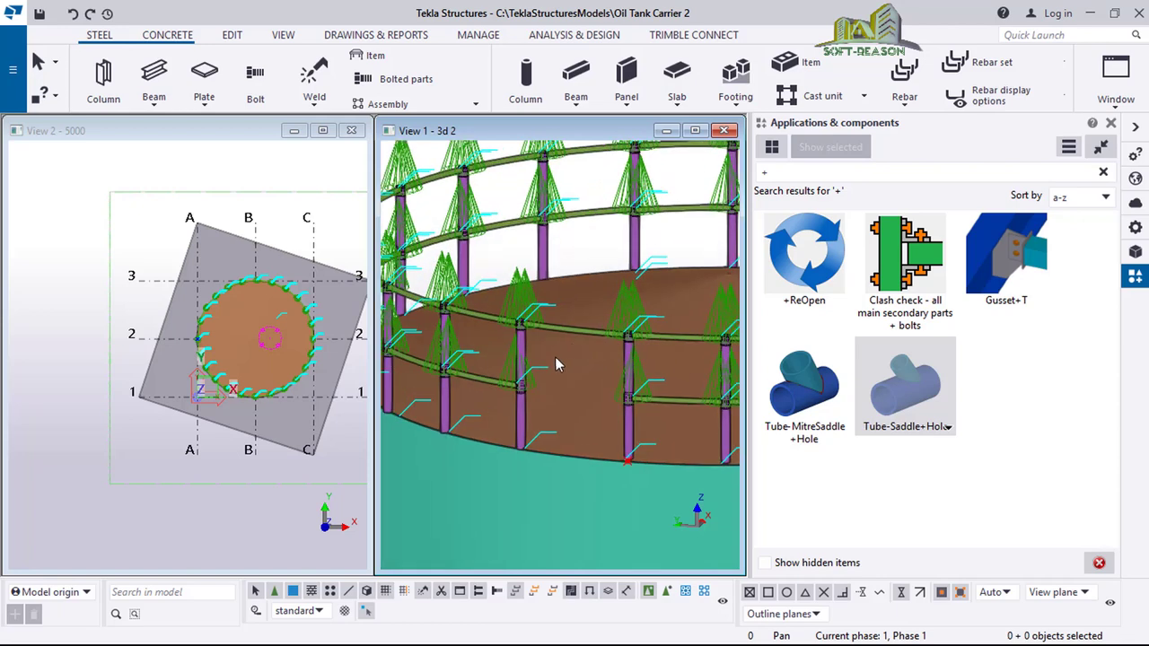
scroll(546, 354, down, 2)
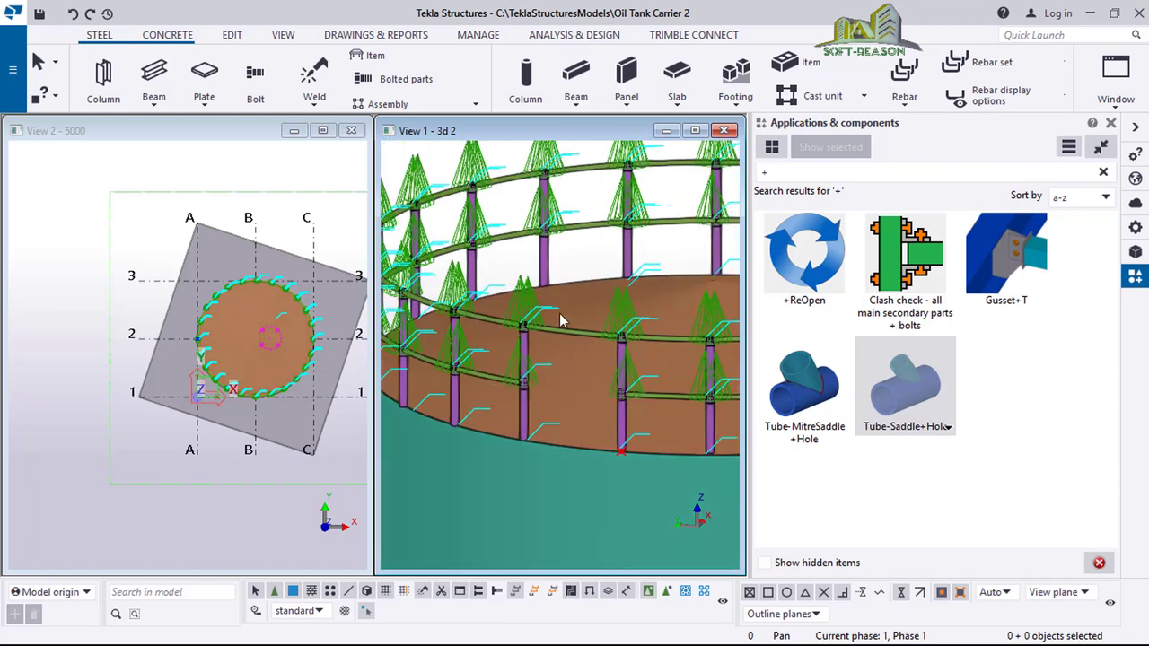
scroll(557, 328, up, 1)
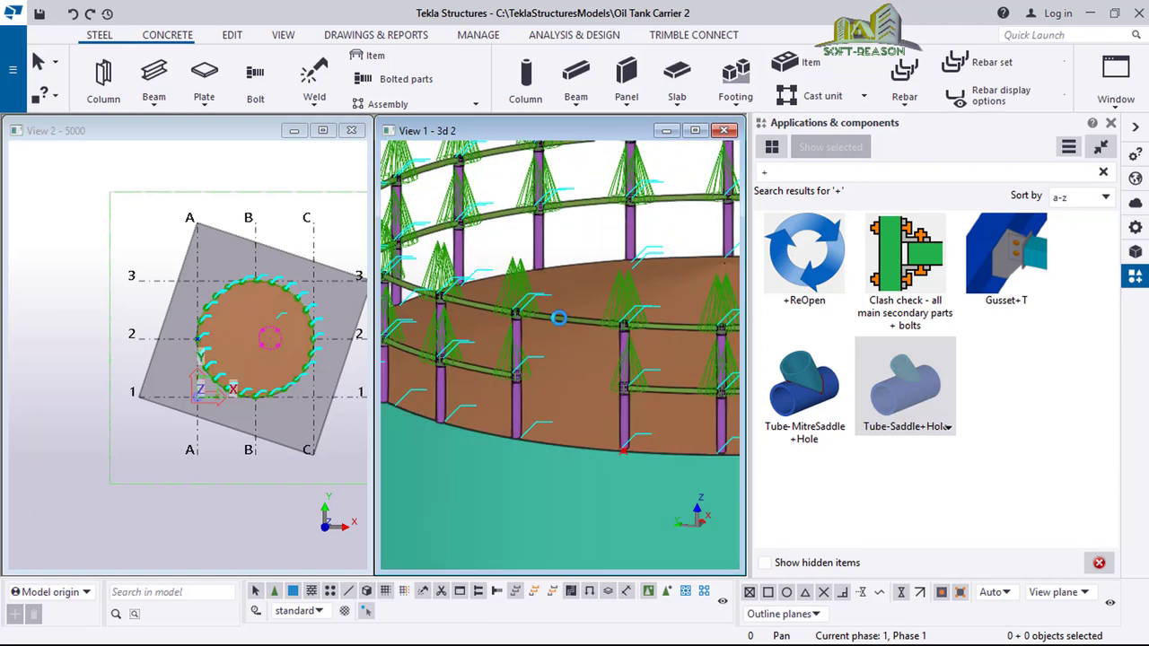
click(557, 320)
right_click(543, 321)
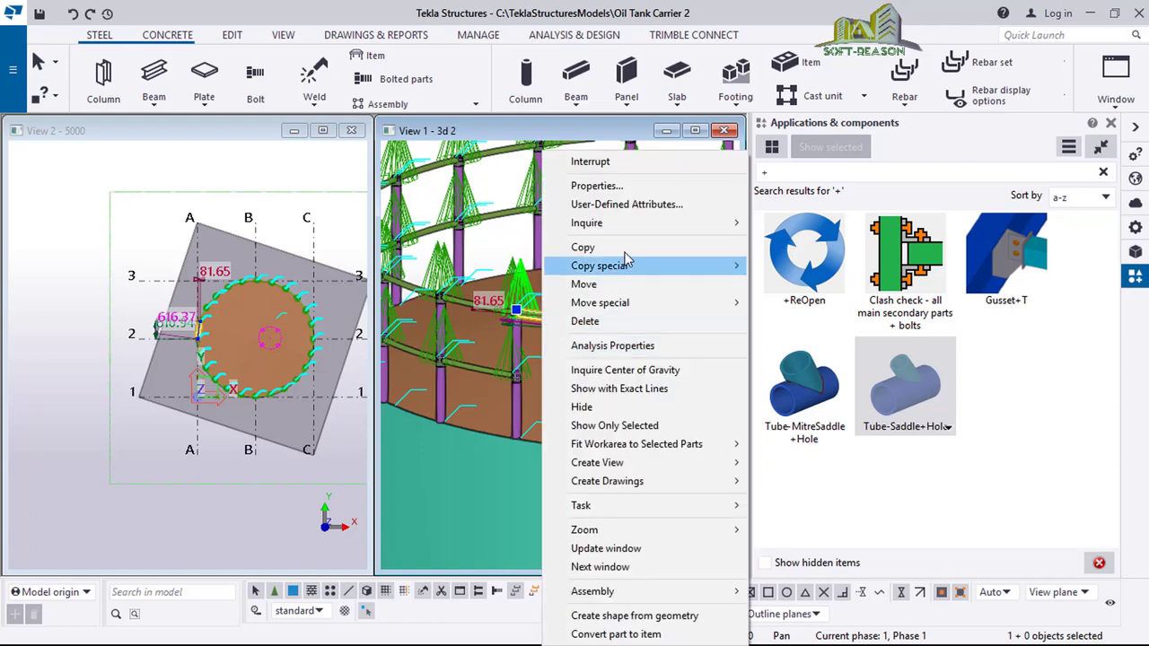
mouse_move(660, 266)
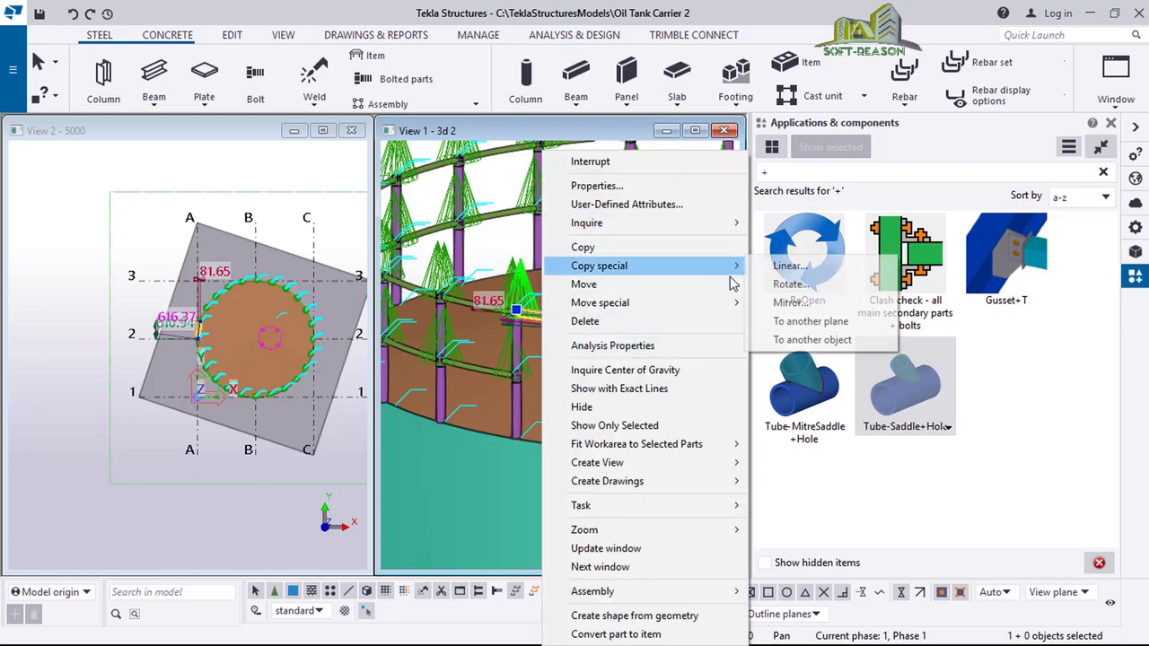
click(790, 266)
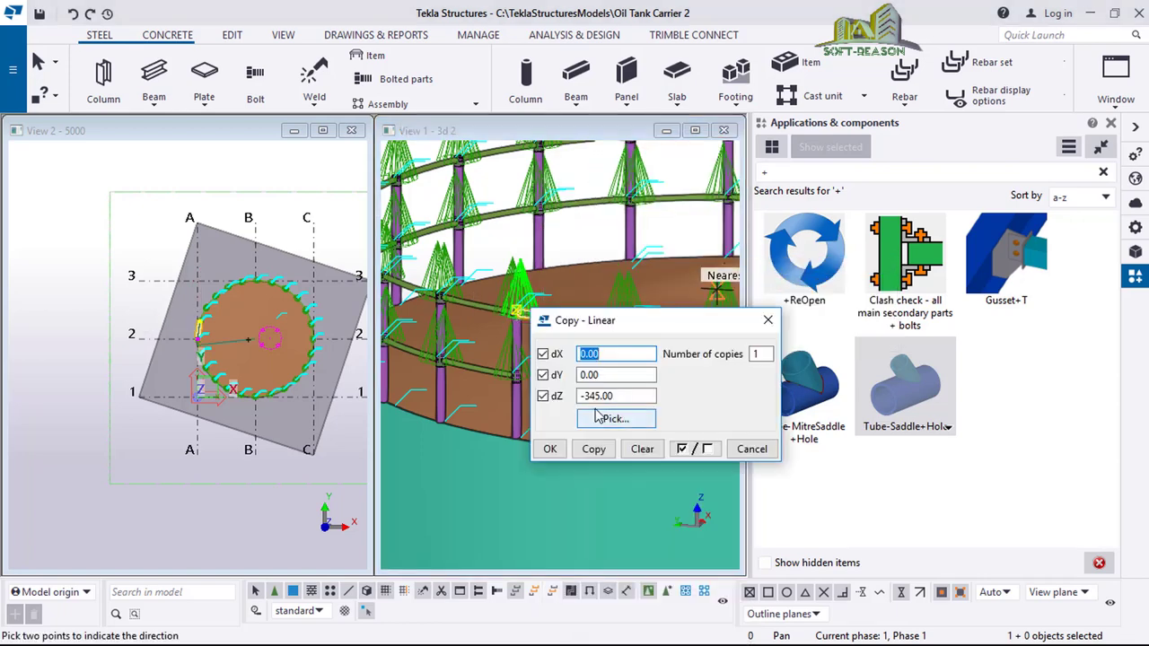
click(597, 415)
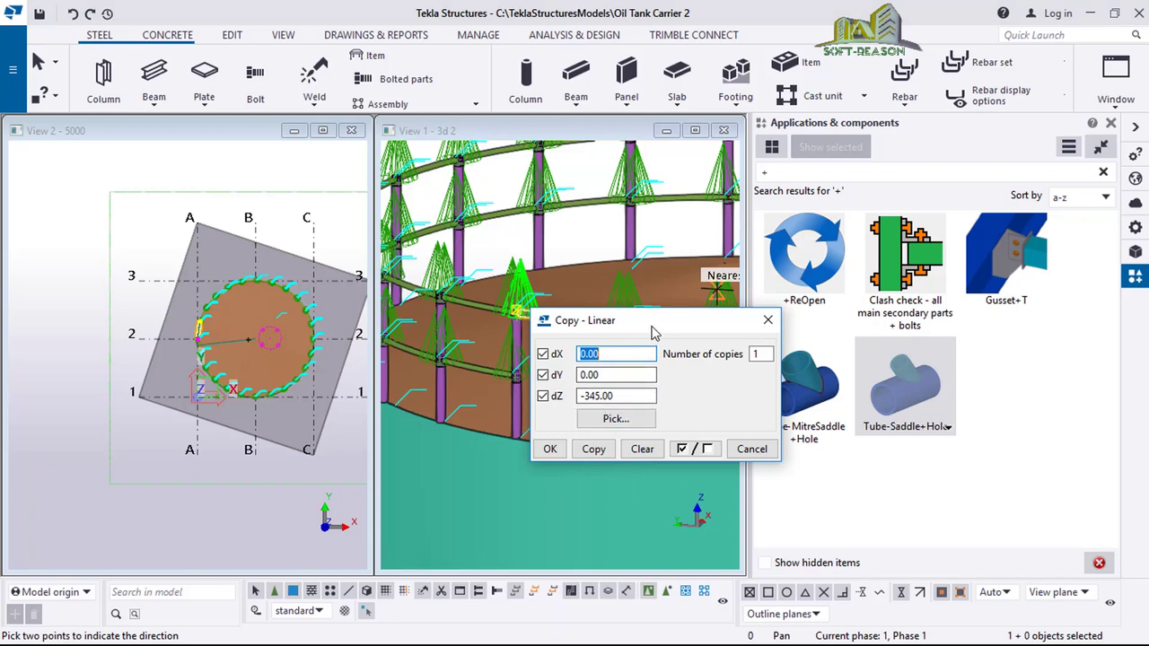
drag(654, 325, 911, 303)
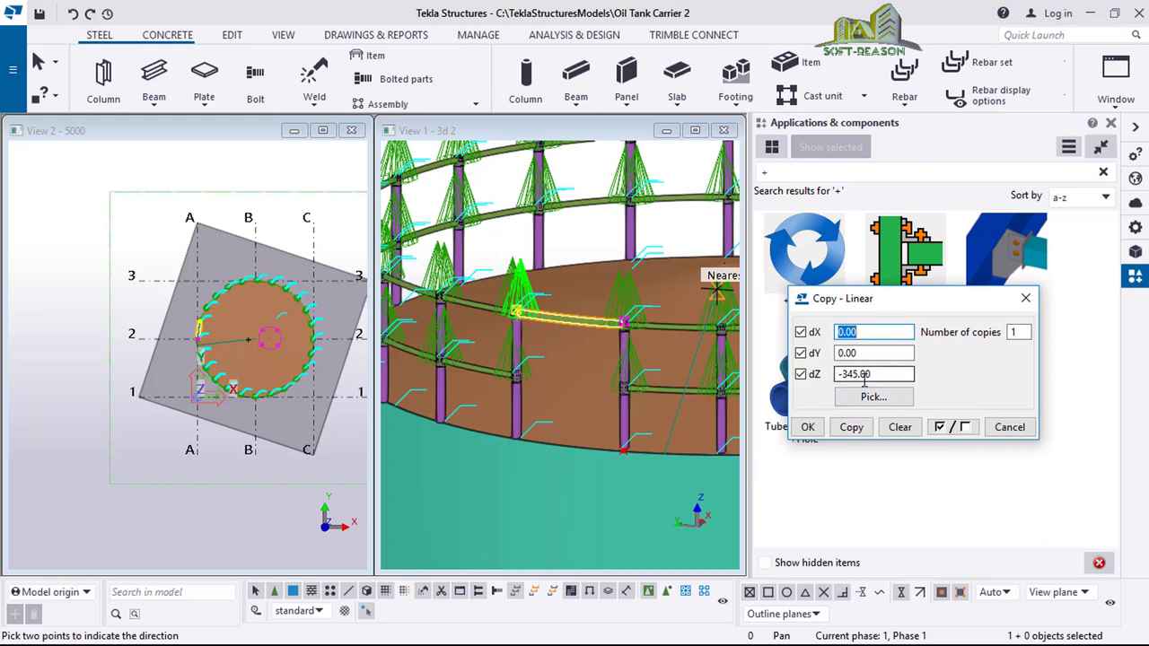
click(852, 429)
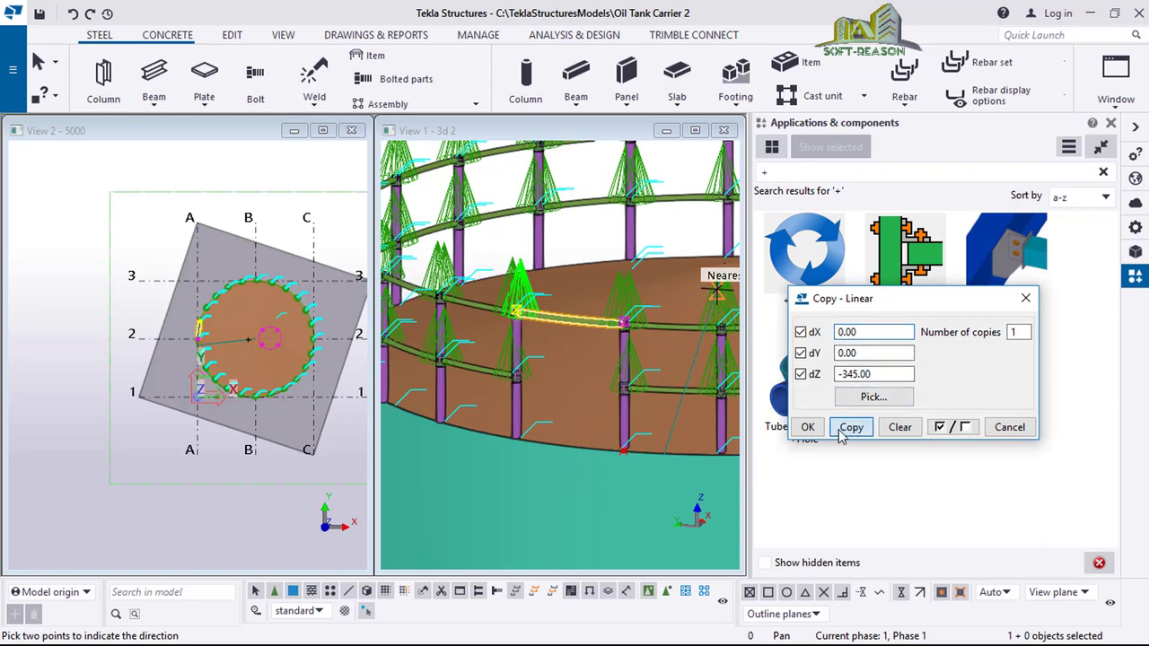
click(808, 427)
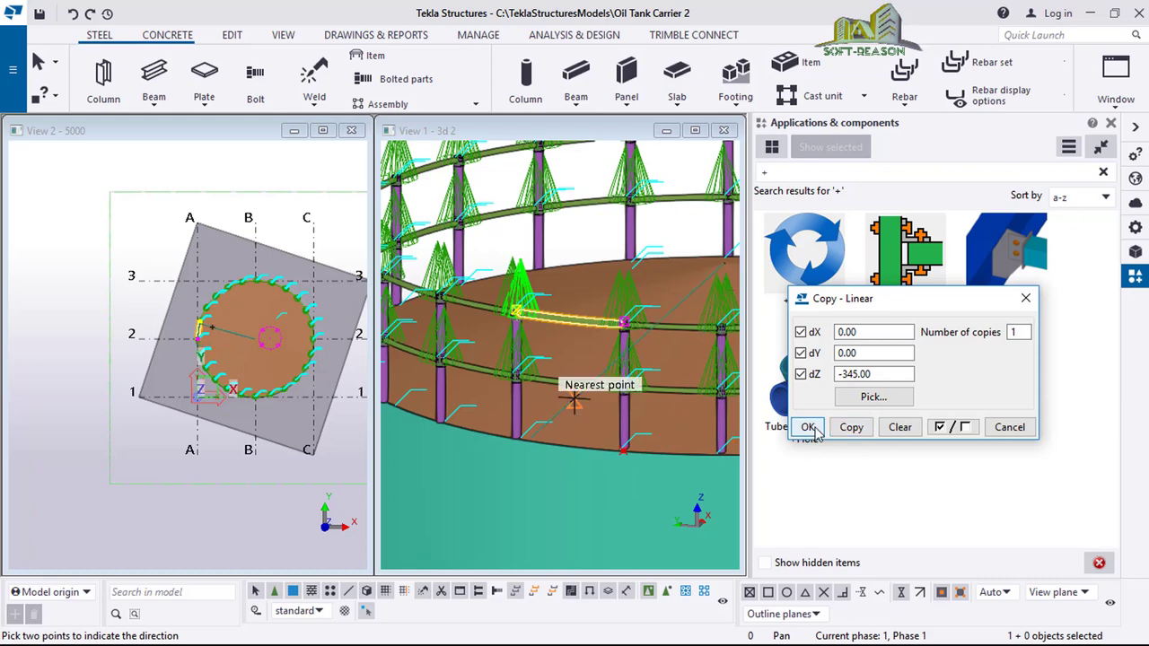
Inspect the upper and lower rail connections at the gap's end post up close and within the whole handrail
scroll(521, 395, down, 3)
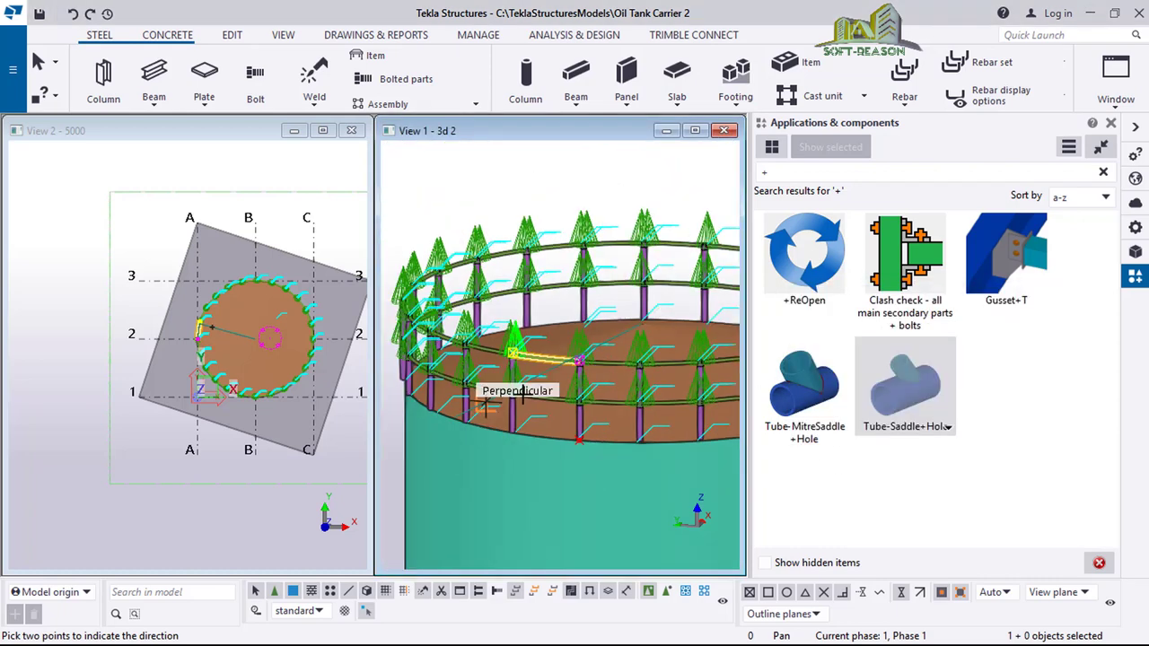
scroll(531, 348, up, 5)
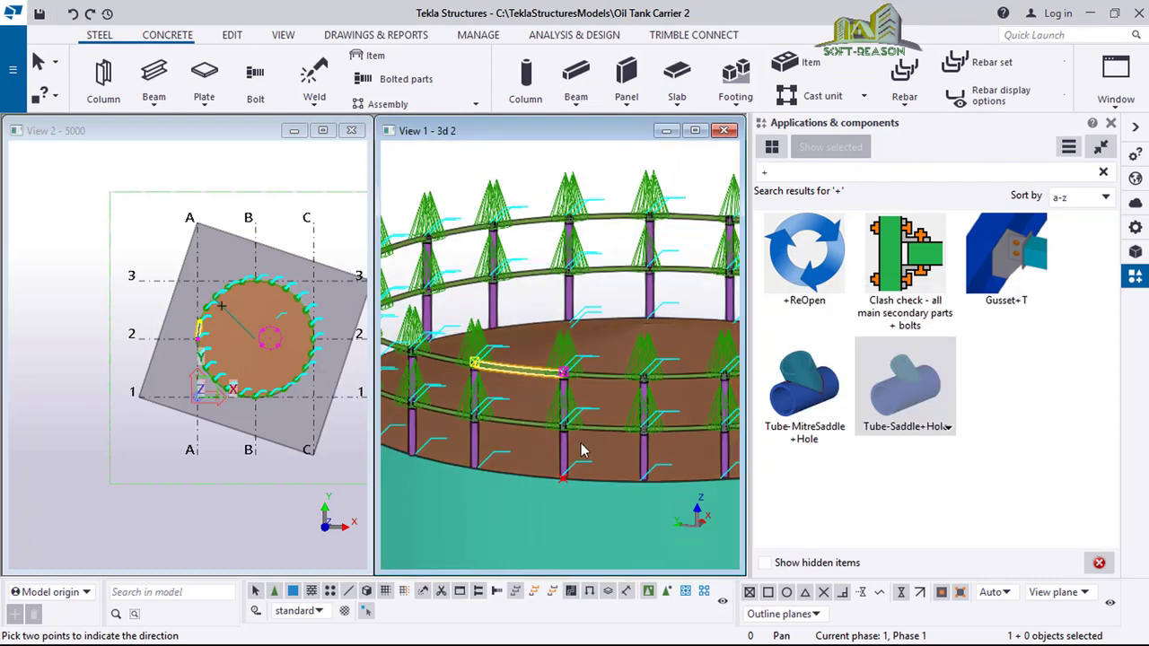
scroll(528, 429, up, 3)
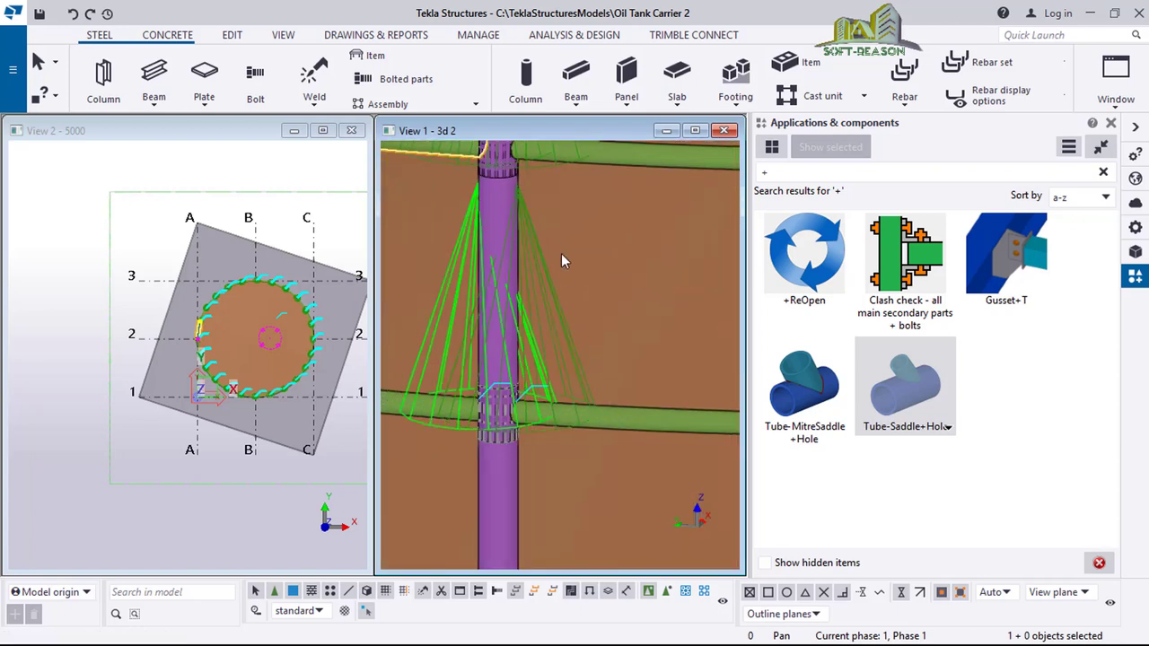
scroll(537, 229, down, 3)
scroll(531, 234, up, 3)
scroll(531, 239, up, 3)
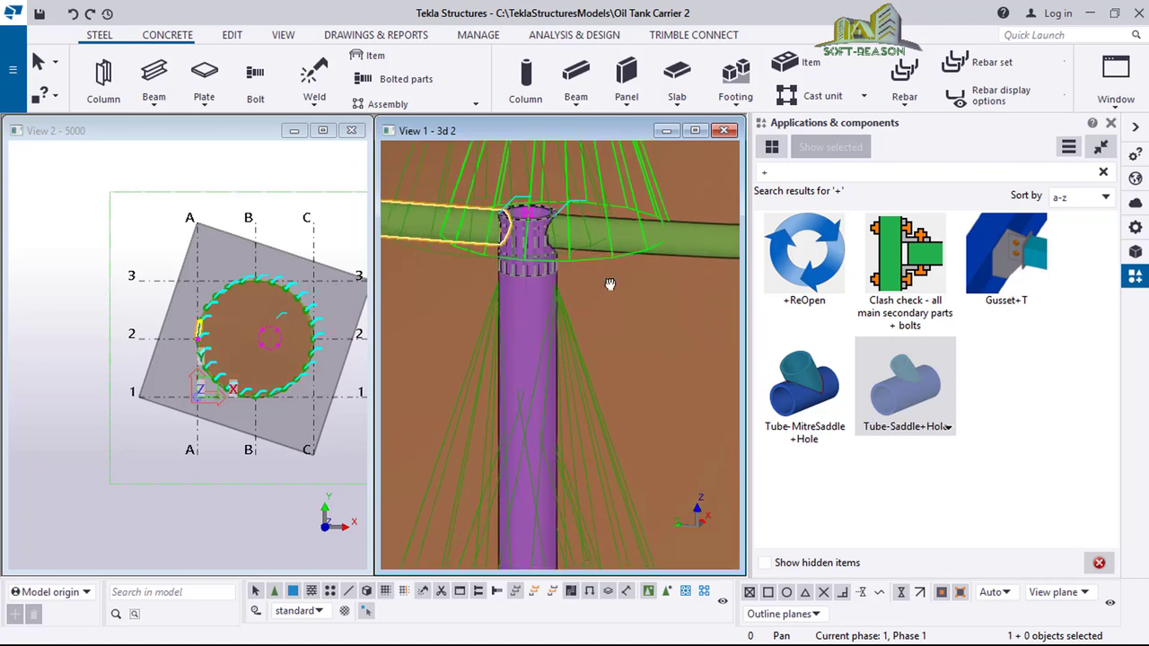
ctrl+middle_drag(604, 291, 486, 327)
ctrl+middle_drag(415, 379, 489, 291)
scroll(492, 287, down, 5)
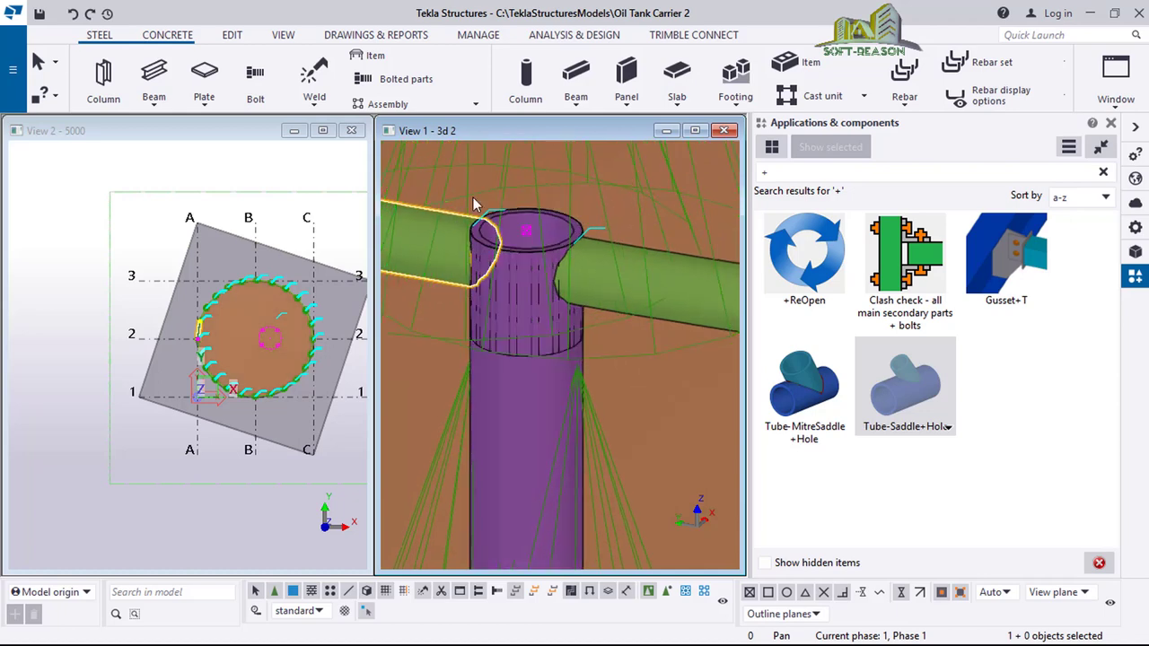
scroll(445, 252, down, 3)
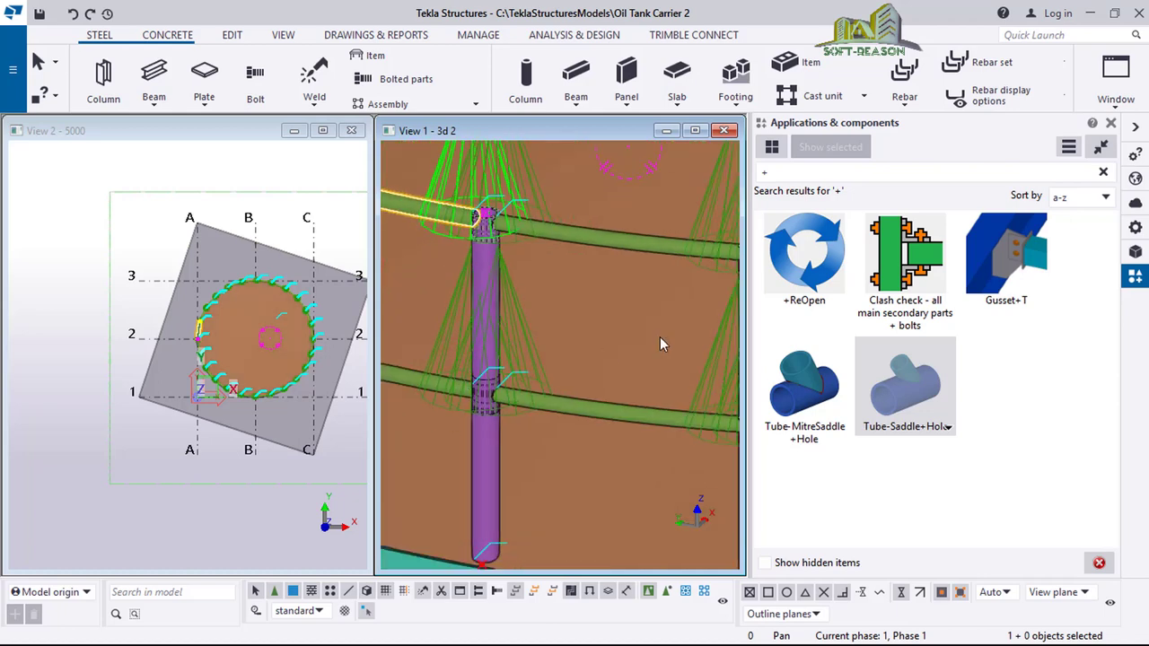
scroll(660, 340, down, 6)
scroll(489, 421, down, 5)
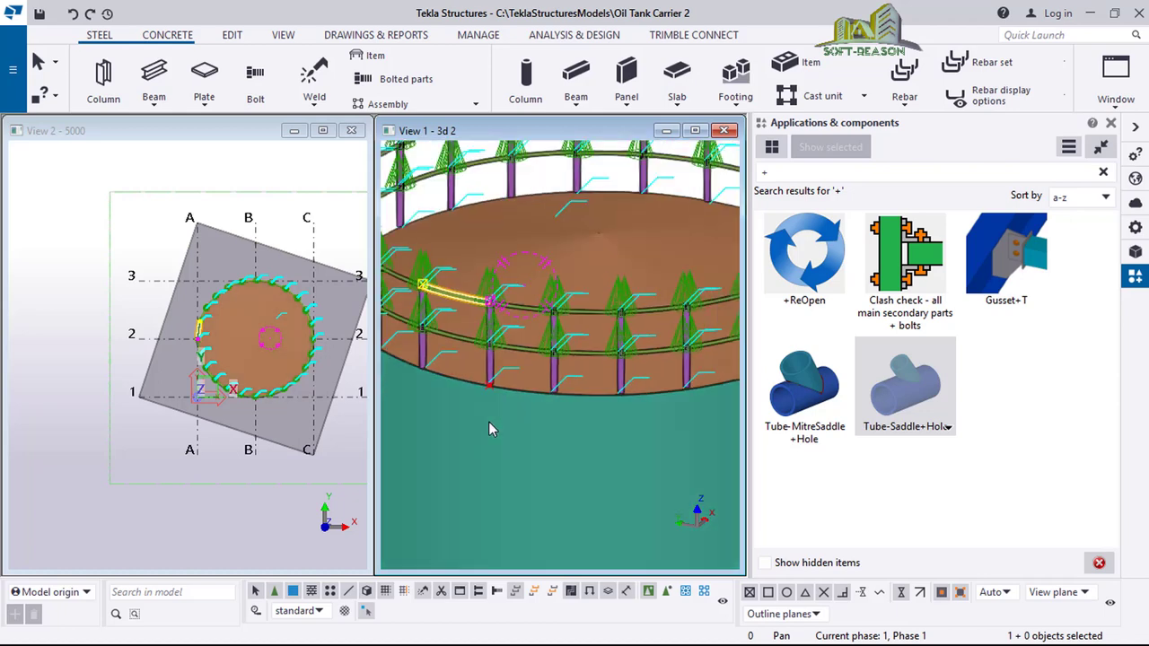
scroll(603, 343, down, 5)
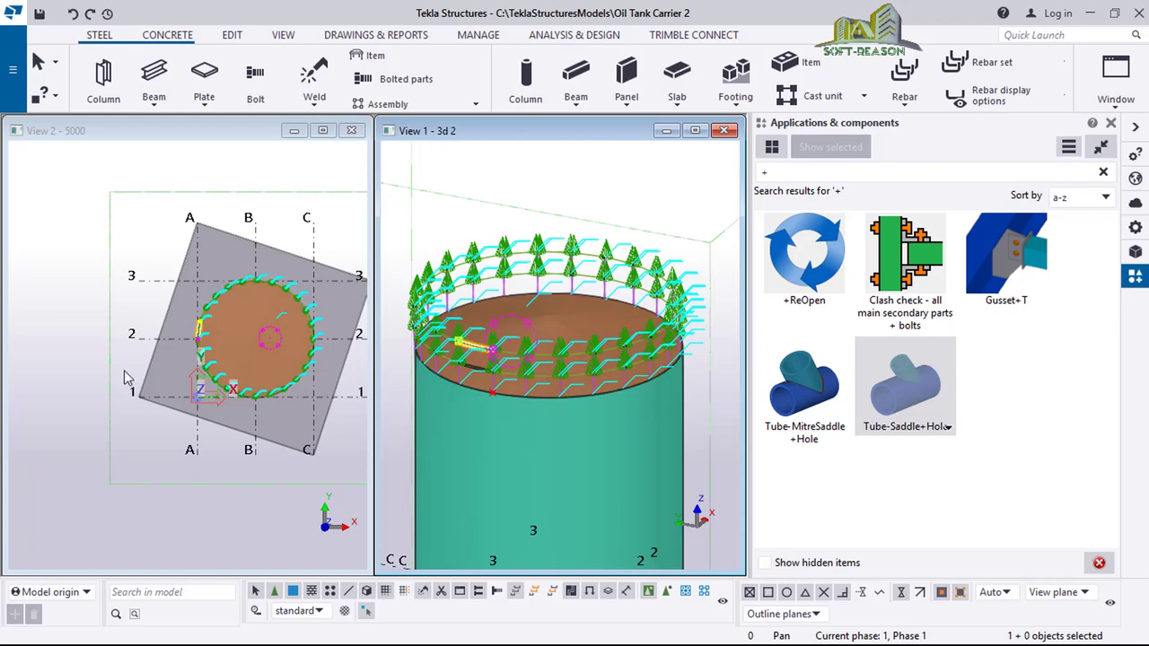
Close the View 2 - 5000 plan view and tile the remaining 3D view vertically
click(351, 130)
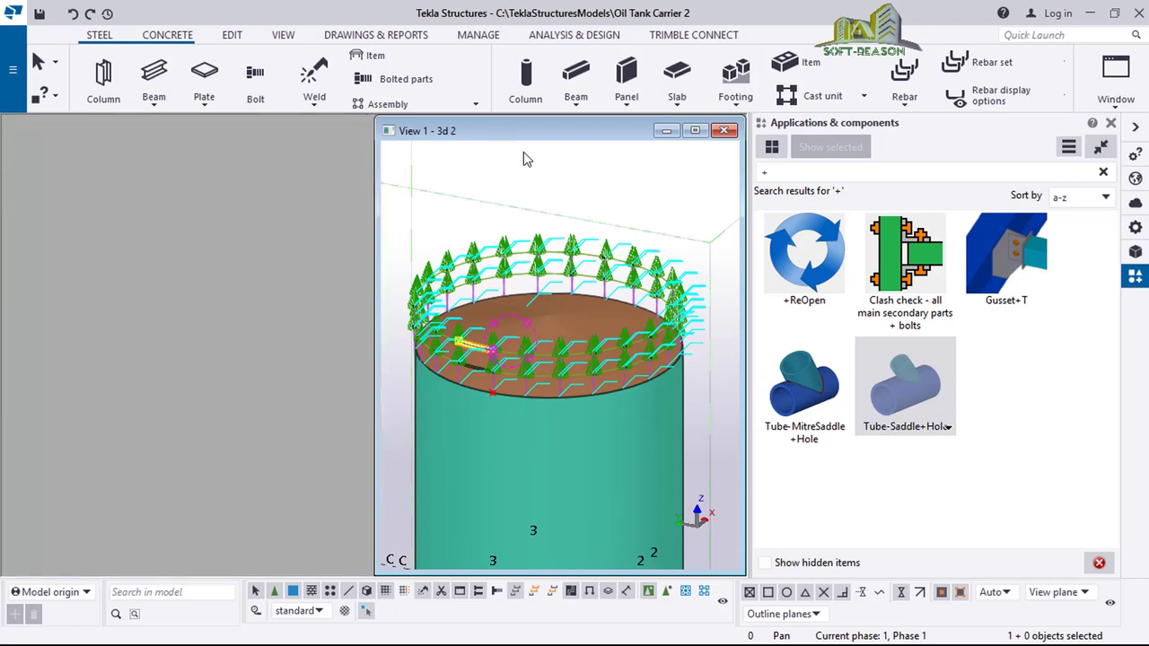
click(1116, 79)
click(1069, 155)
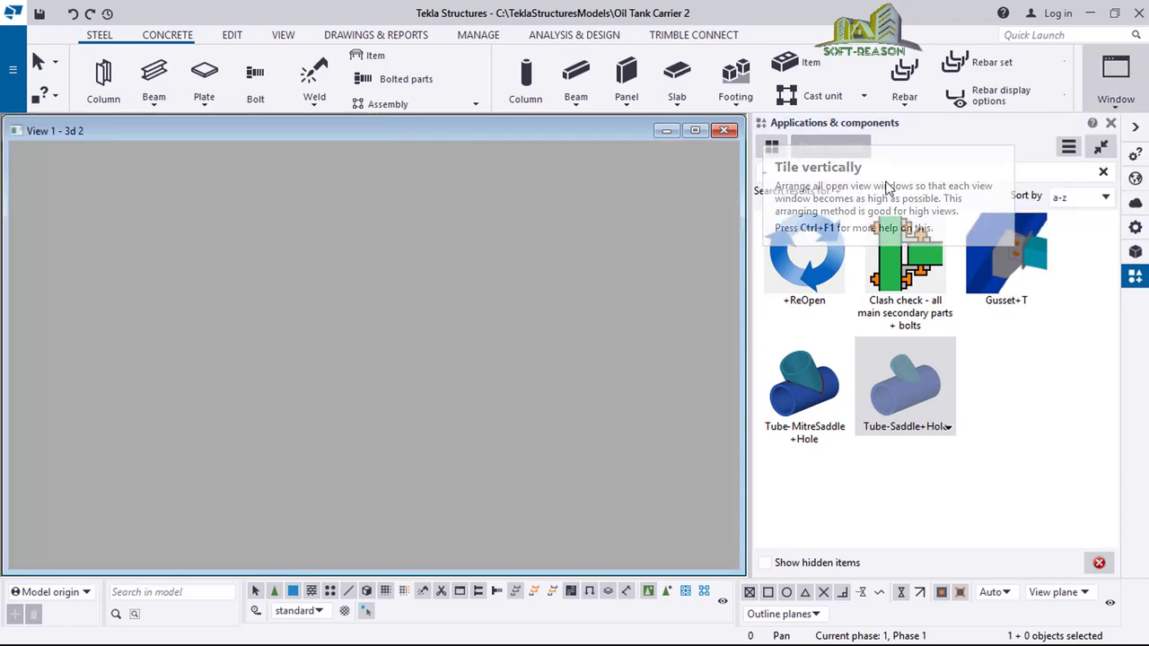
Examine the posts and both rail levels around the tank roof for remaining gaps
scroll(274, 418, up, 5)
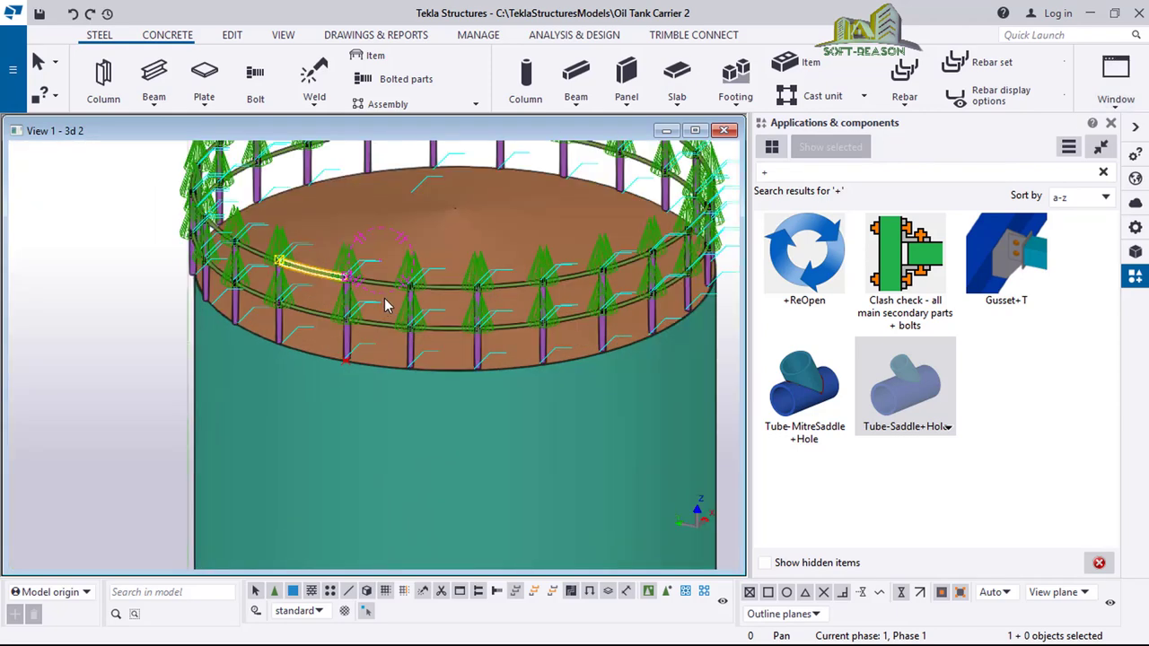
scroll(341, 404, down, 6)
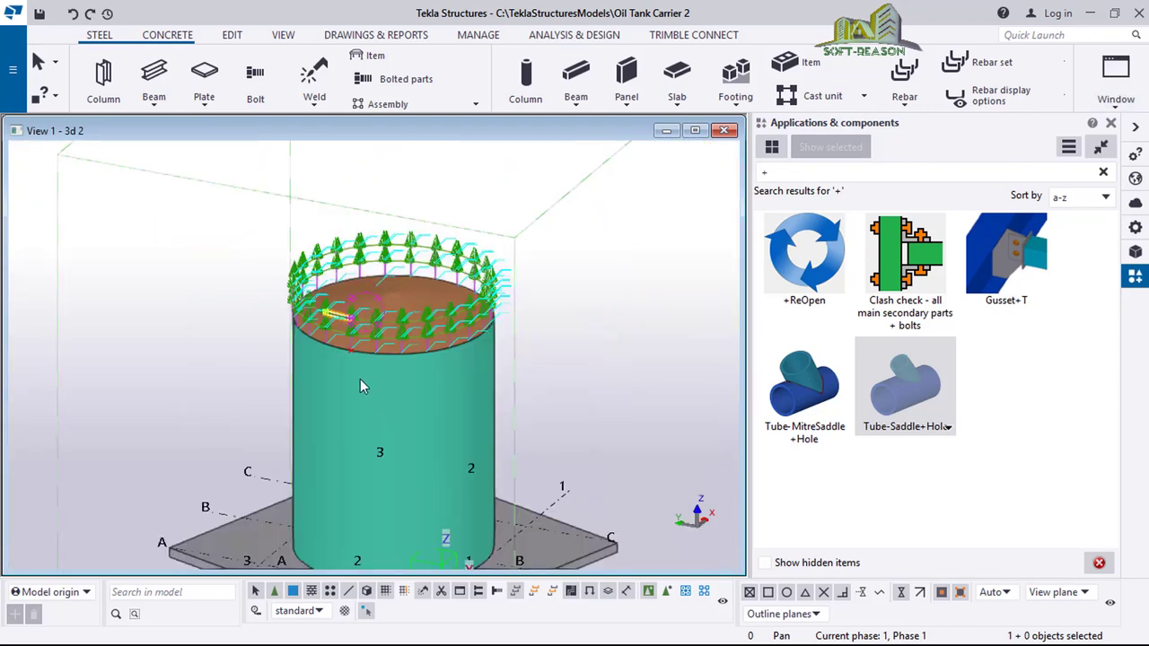
scroll(376, 280, up, 5)
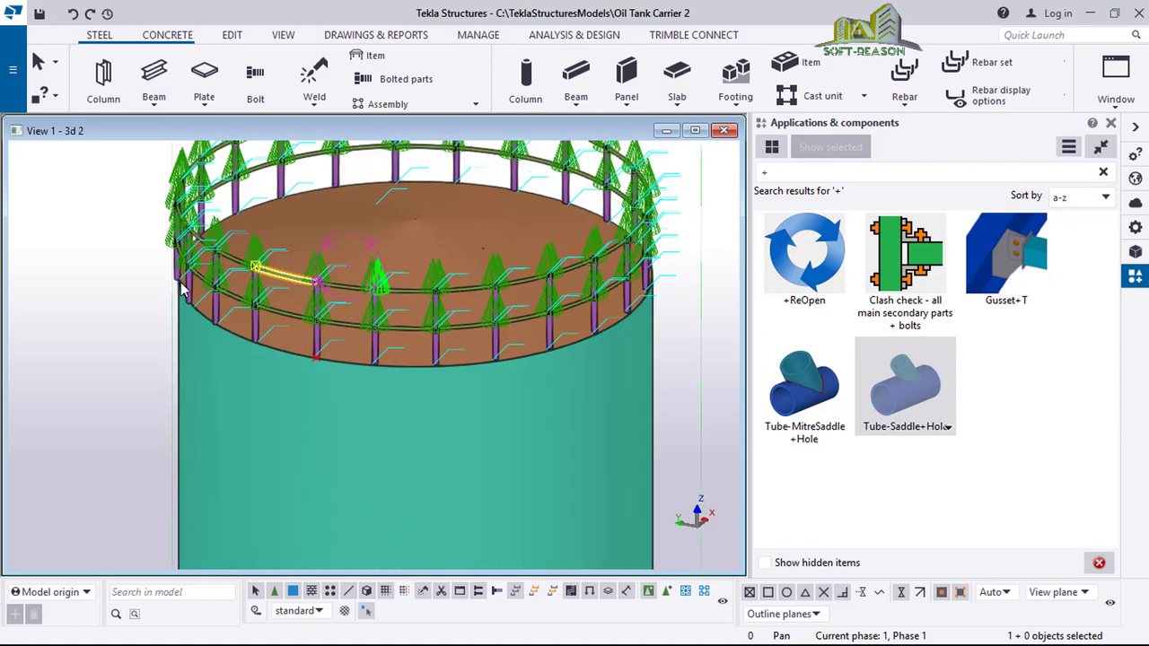
scroll(182, 289, up, 1)
scroll(182, 279, up, 3)
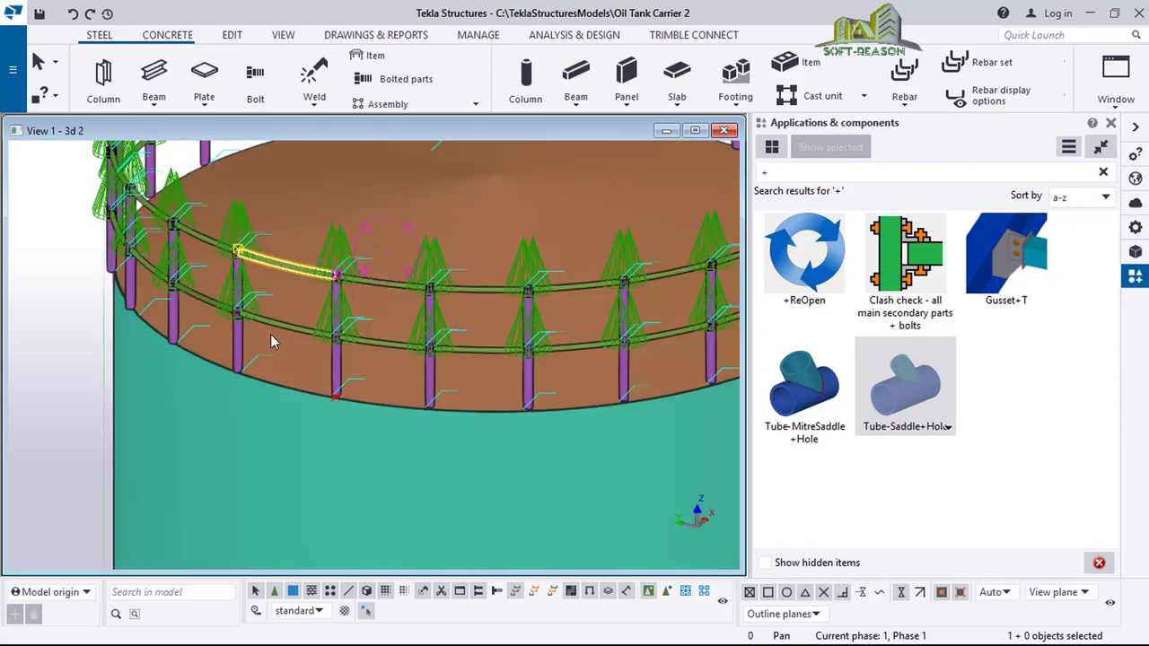
scroll(260, 336, down, 4)
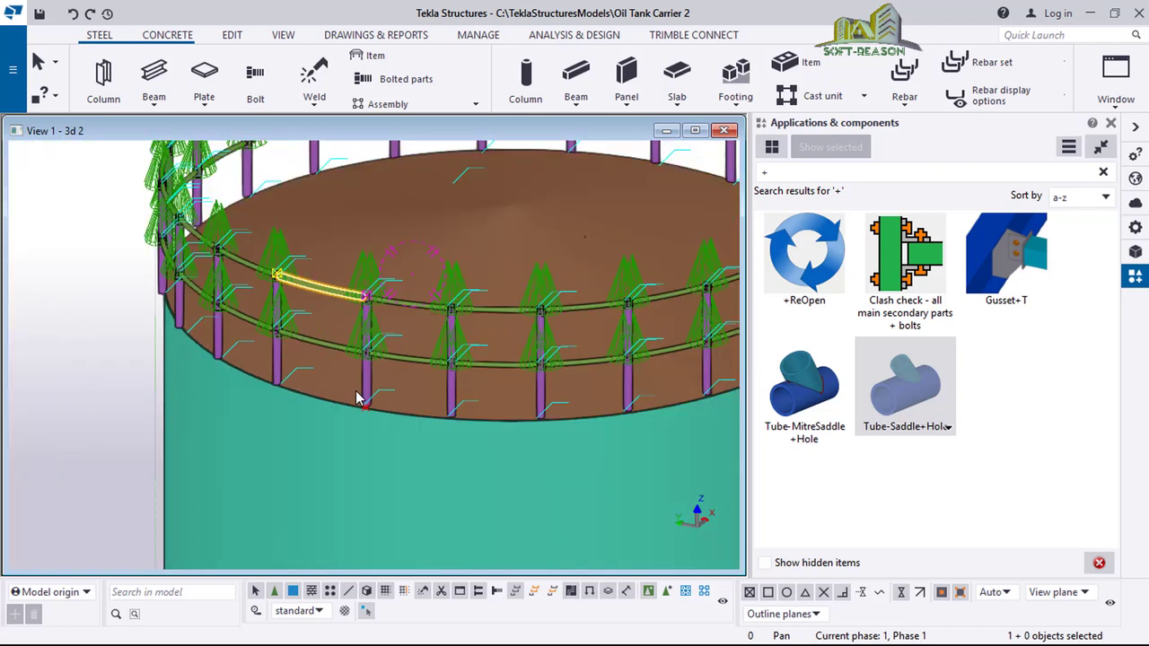
scroll(357, 398, up, 1)
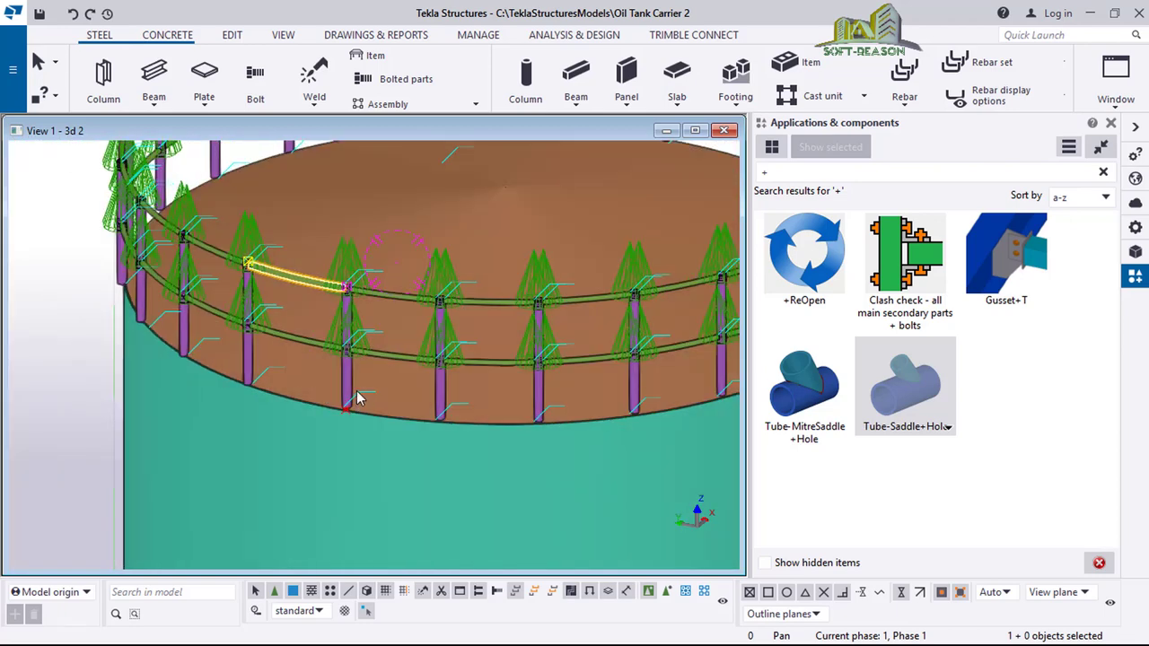
scroll(309, 389, down, 3)
Deselect the rail segment and redraw the 3D view
right_click(122, 249)
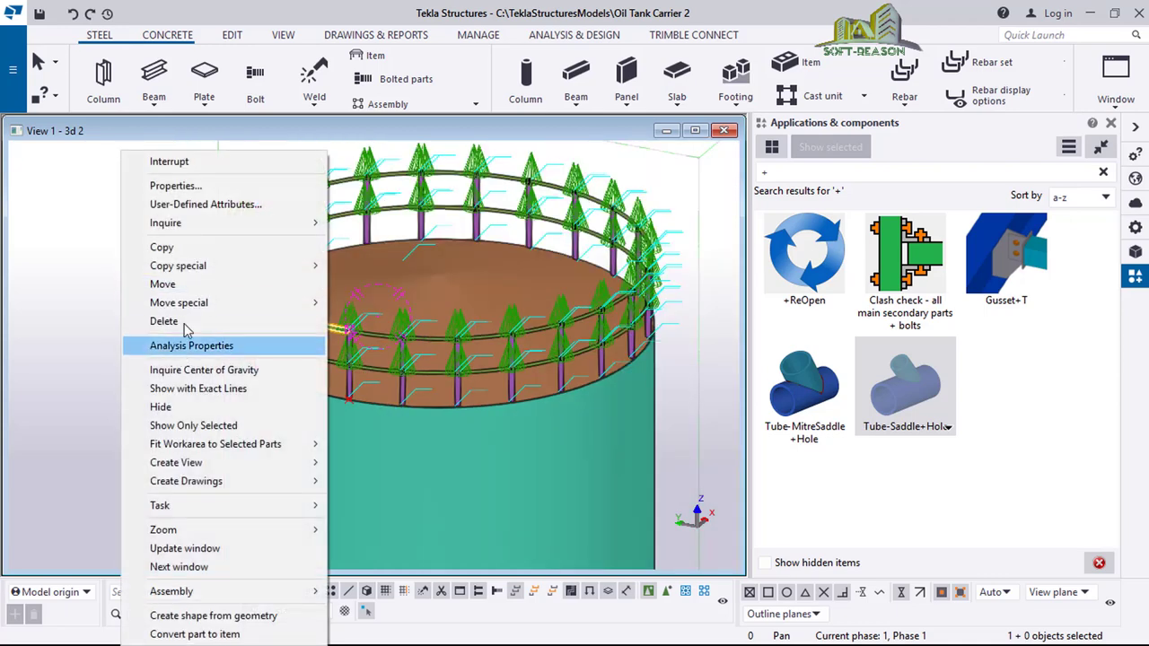
click(86, 197)
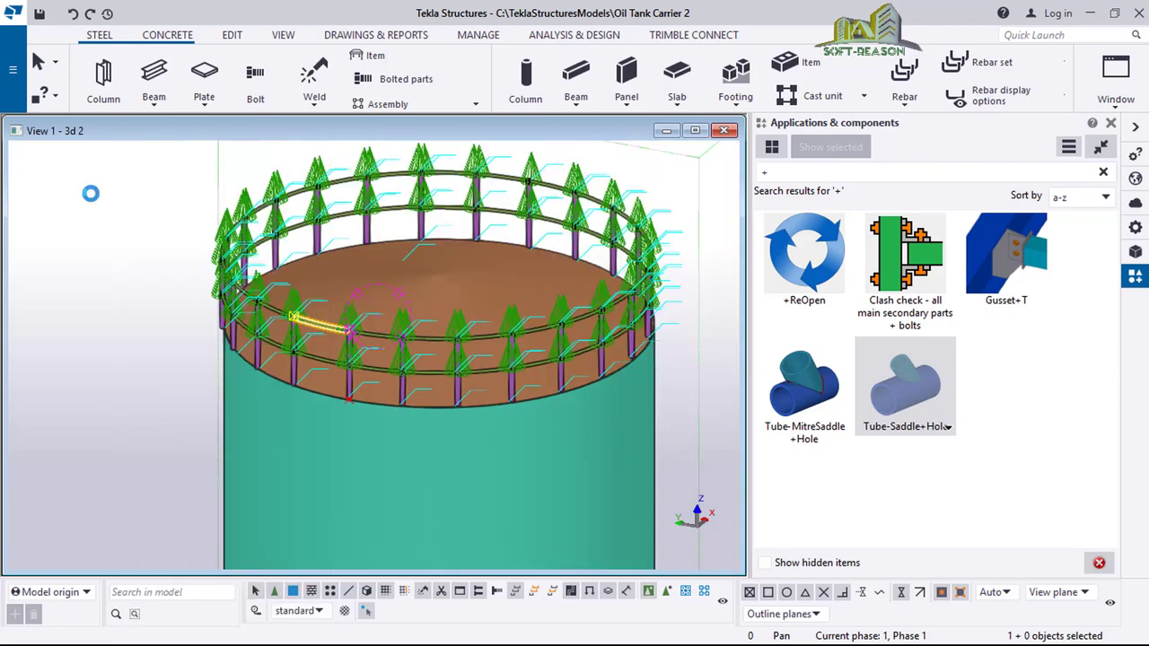
click(111, 191)
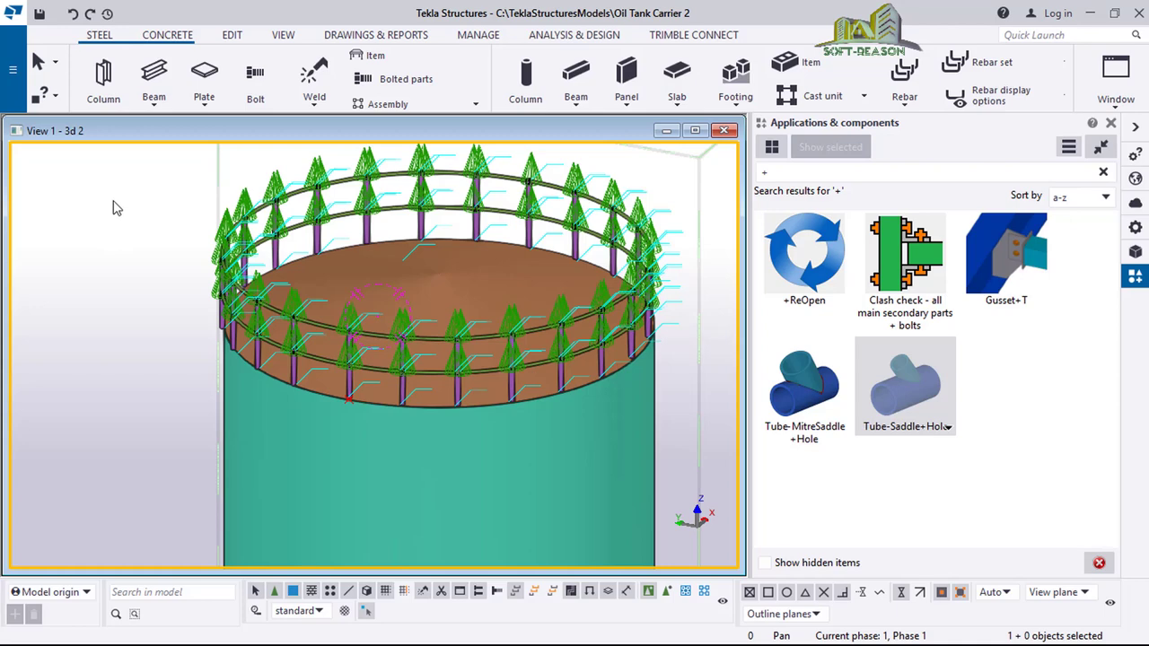
right_click(113, 186)
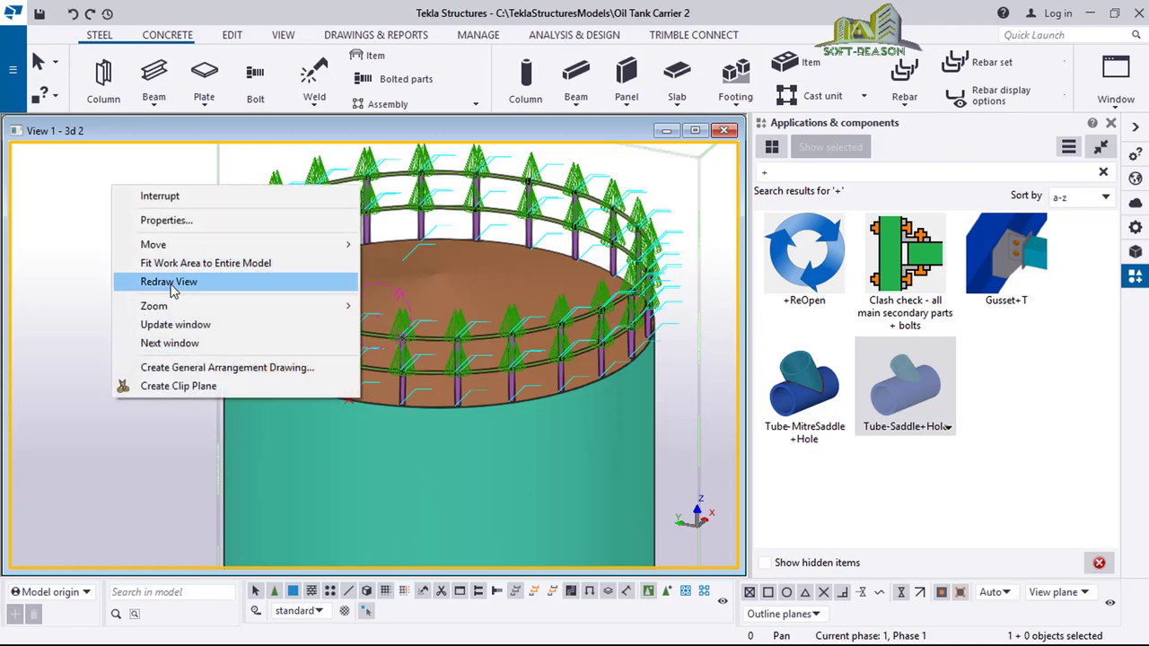
click(174, 283)
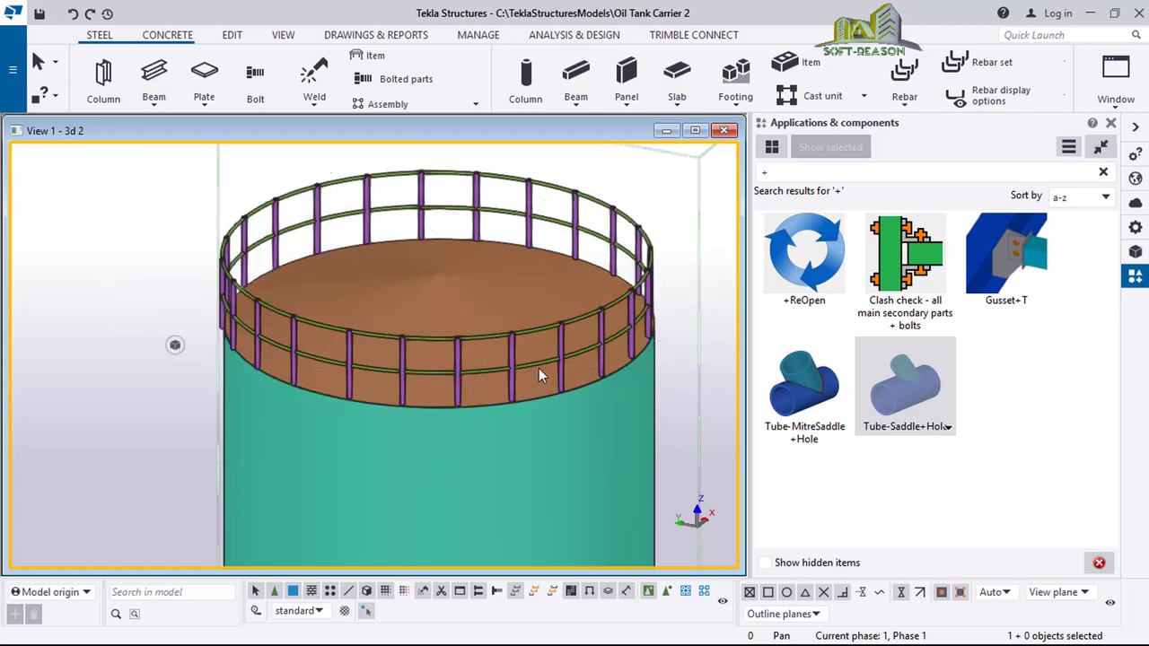
scroll(429, 370, down, 3)
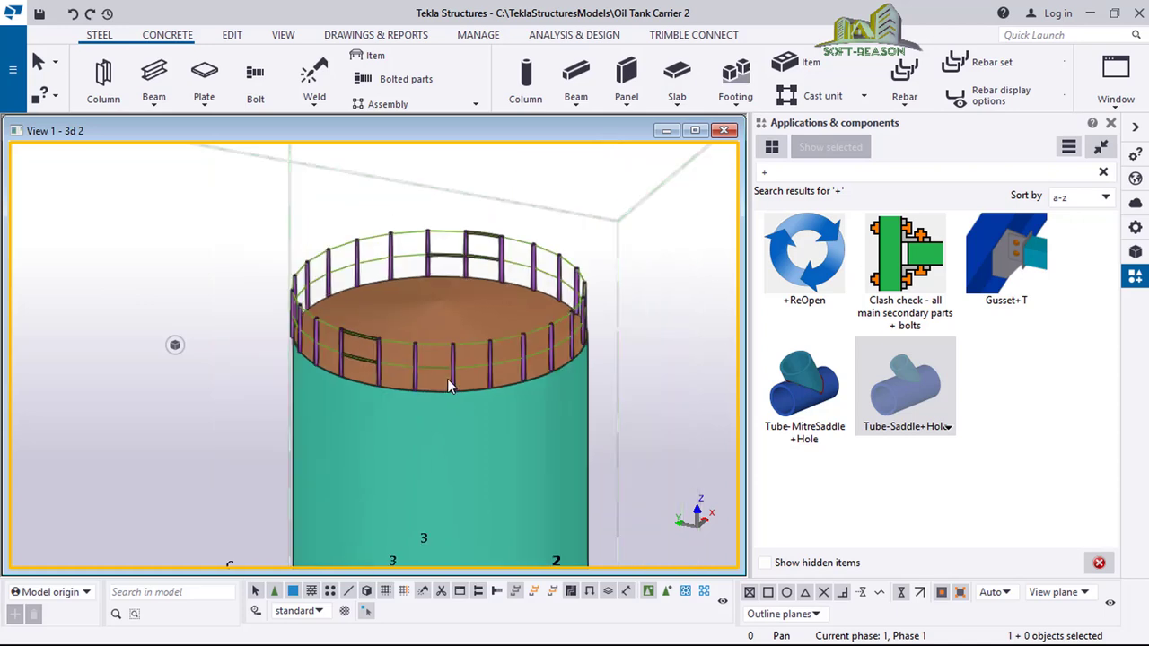
scroll(447, 379, down, 2)
scroll(438, 381, up, 3)
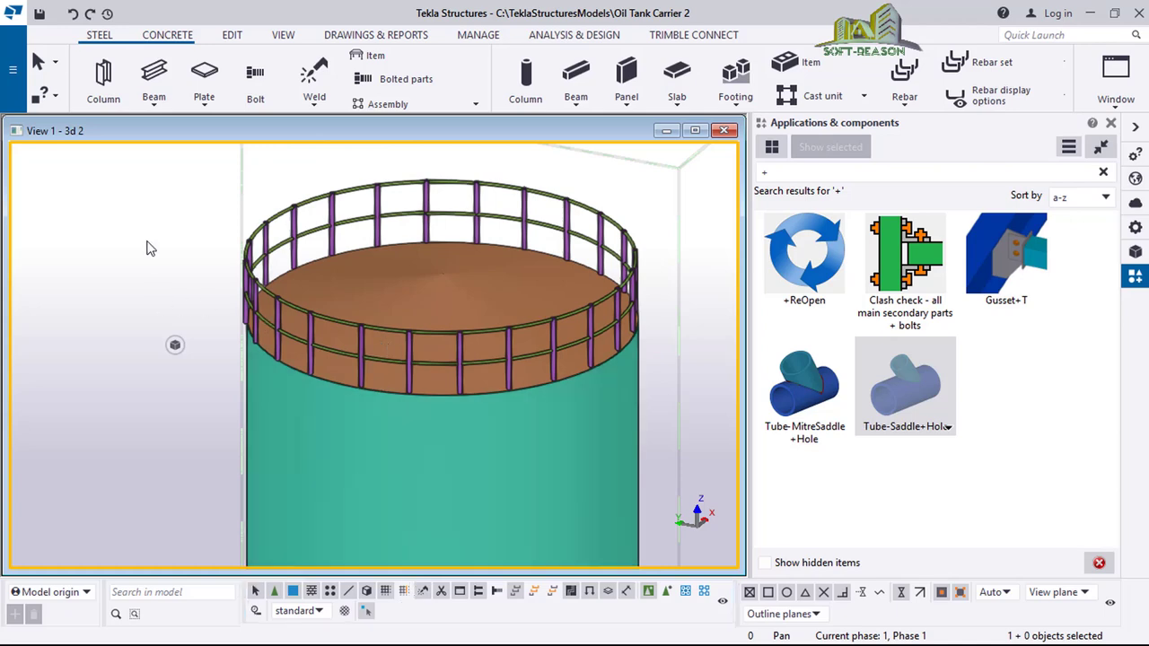
ctrl+middle_drag(150, 249, 555, 330)
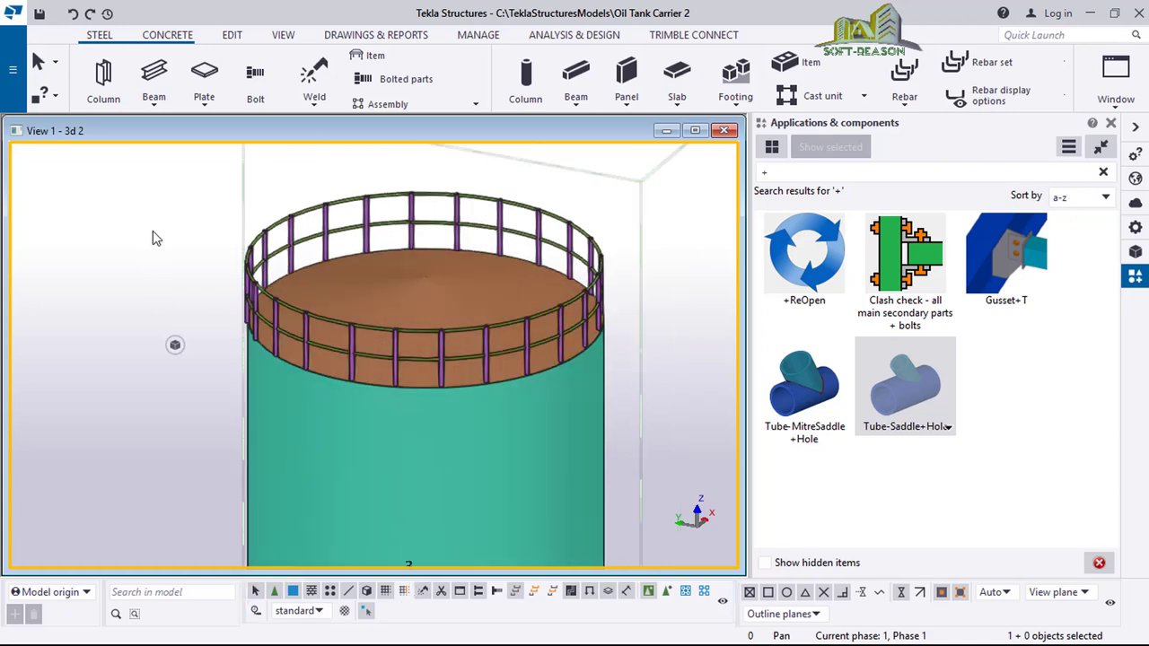
Turn on weld visibility in the model and in components for the 3D view, and check the welds around the handrail
right_click(94, 219)
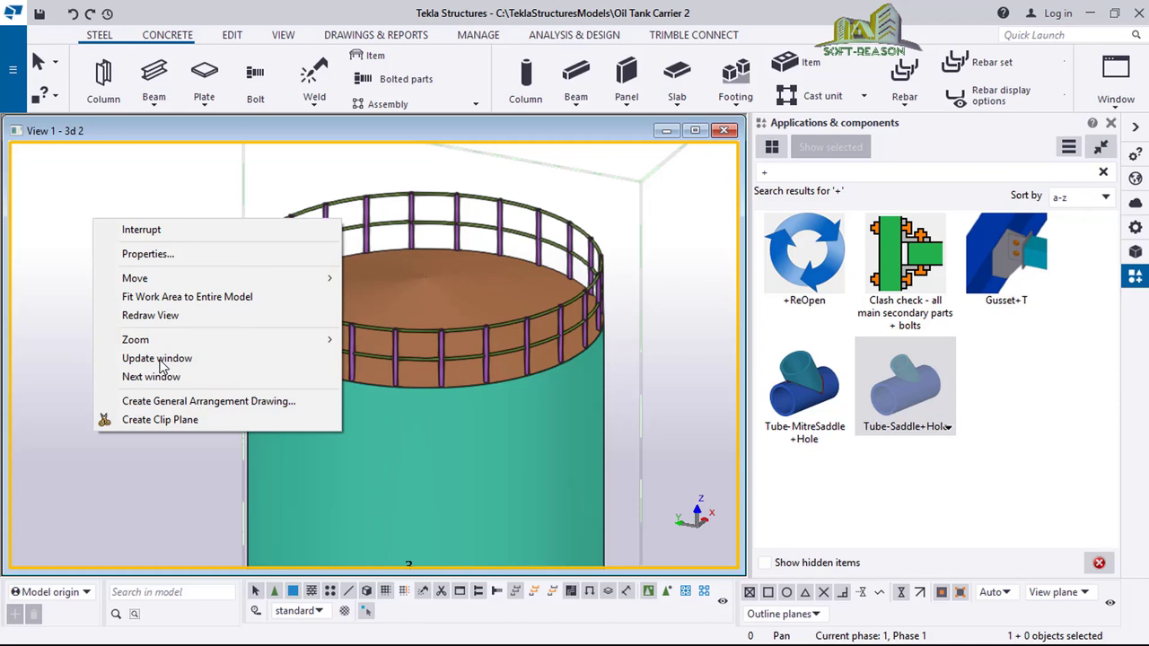
click(134, 254)
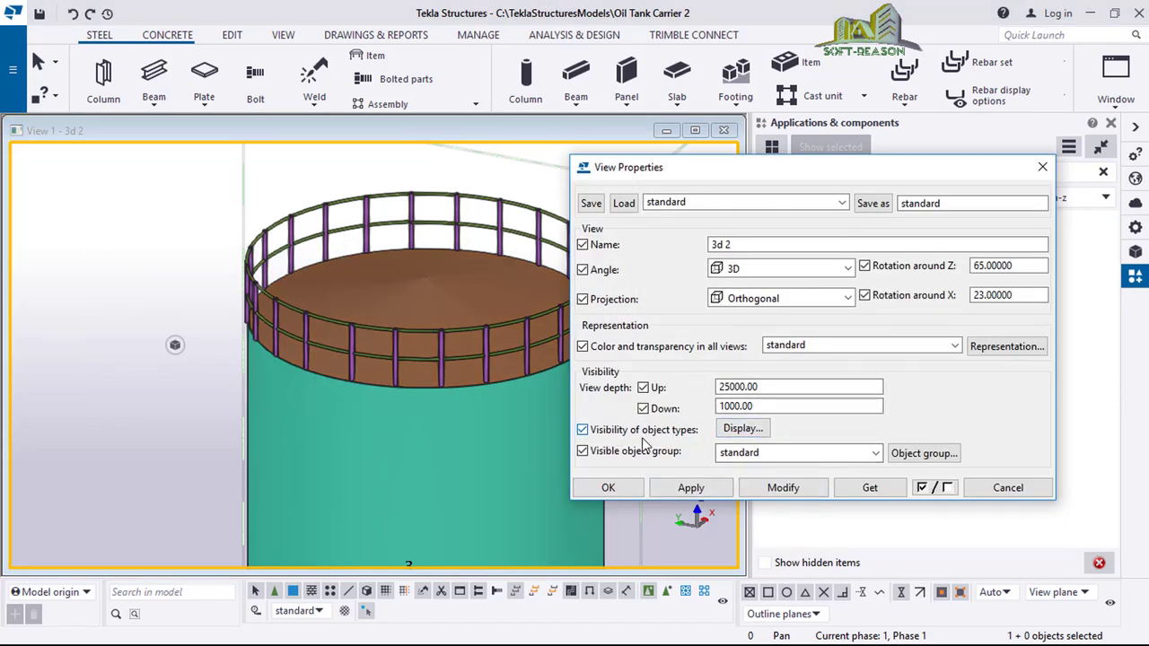
click(732, 431)
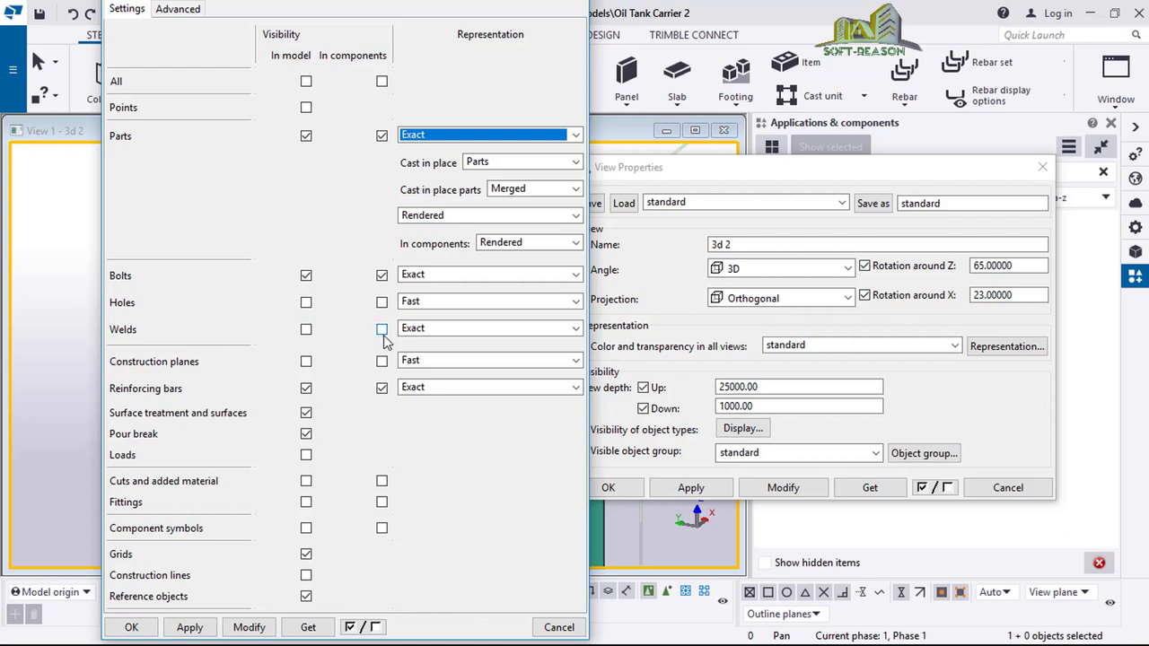
click(306, 330)
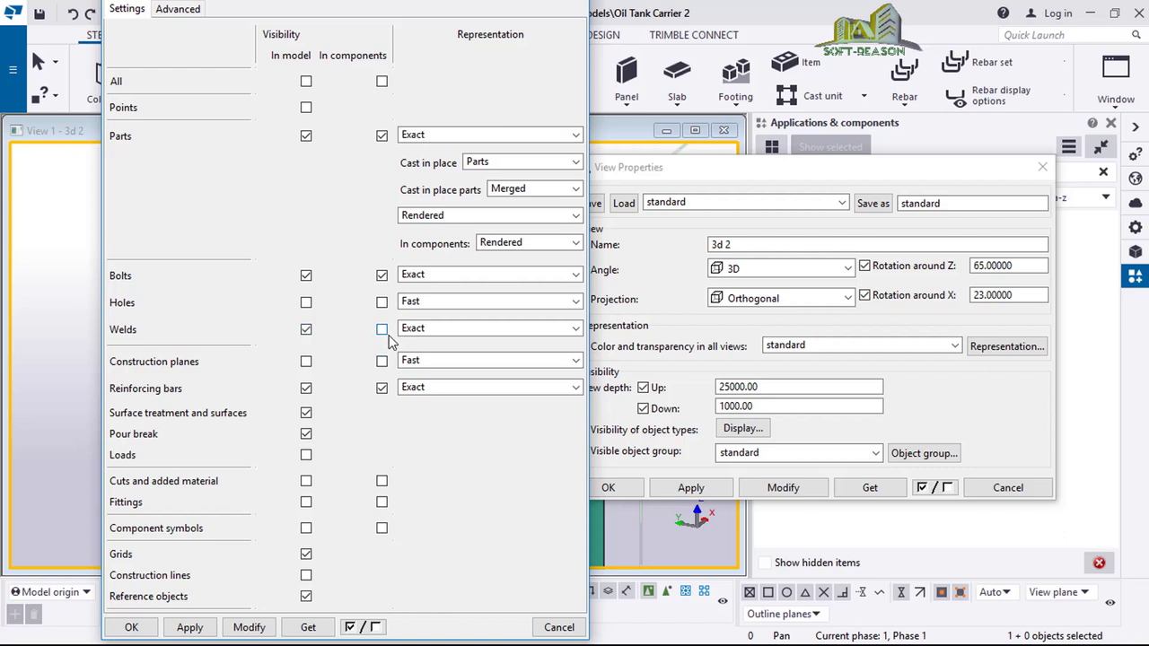
click(383, 329)
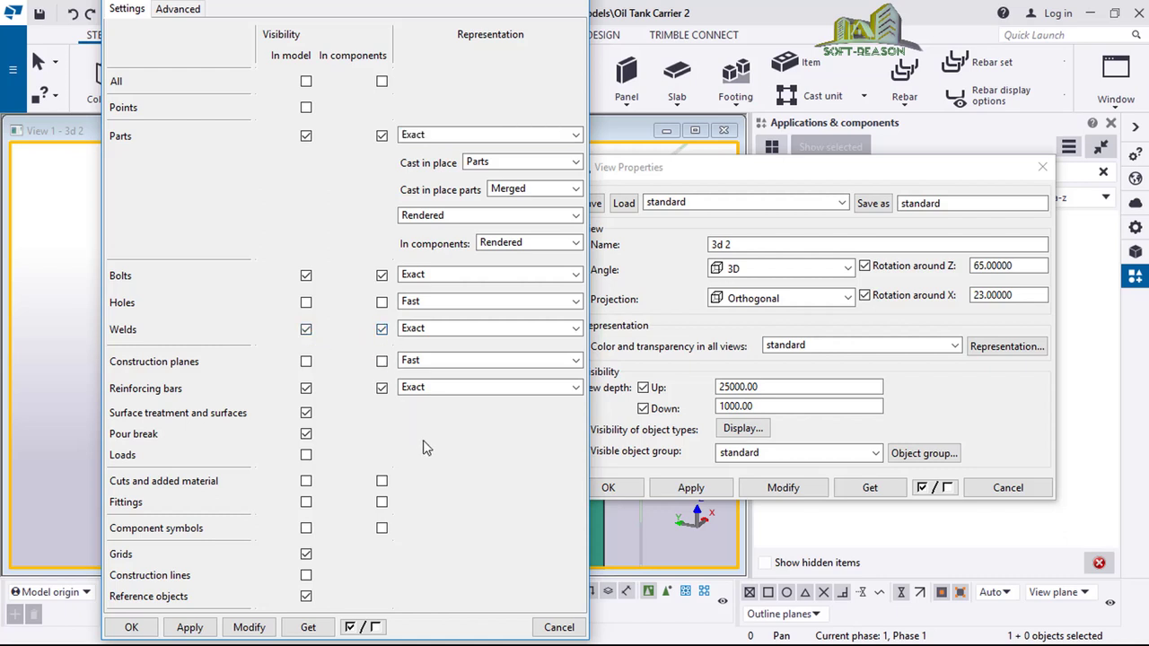
click(247, 627)
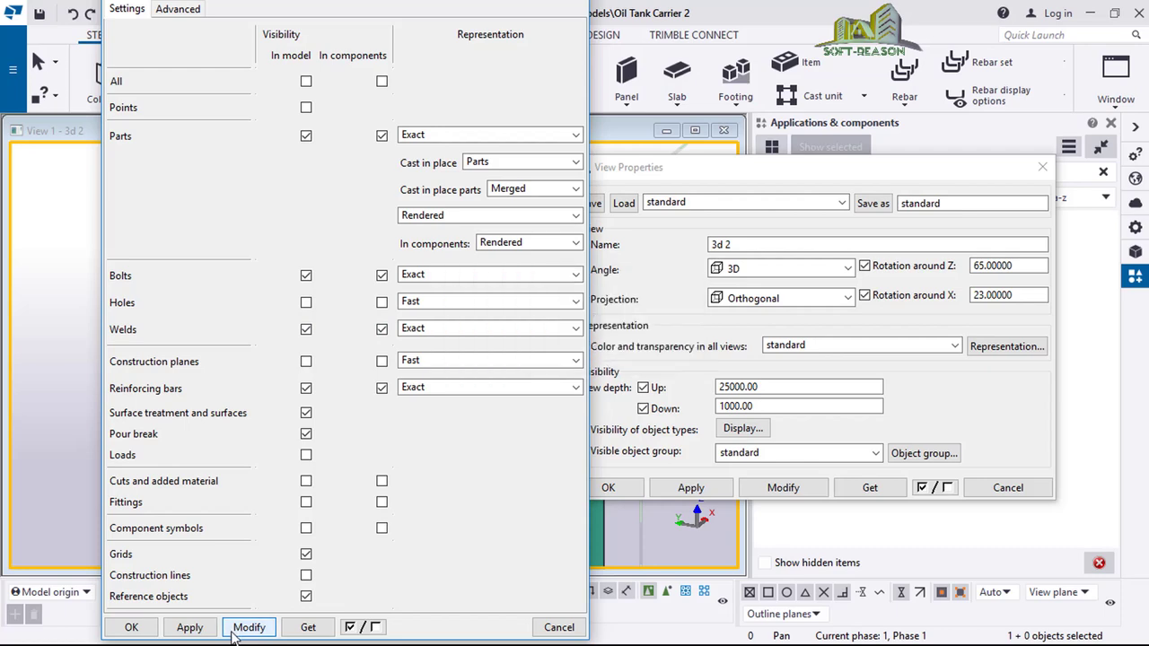
click(131, 627)
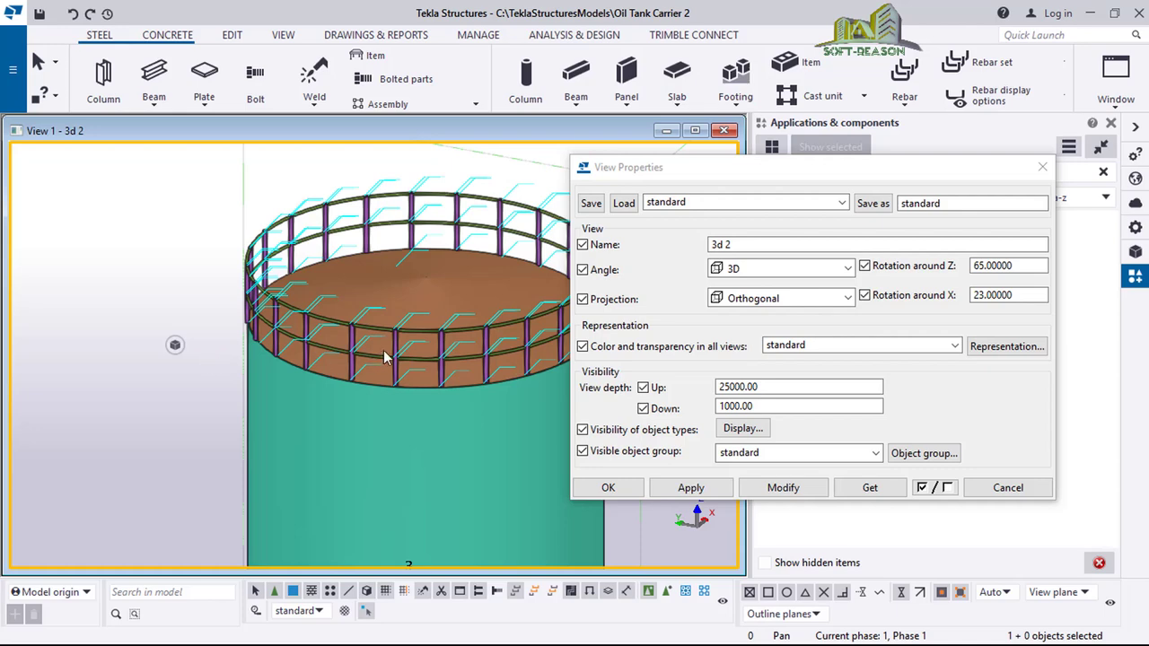
ctrl+middle_drag(383, 352, 434, 350)
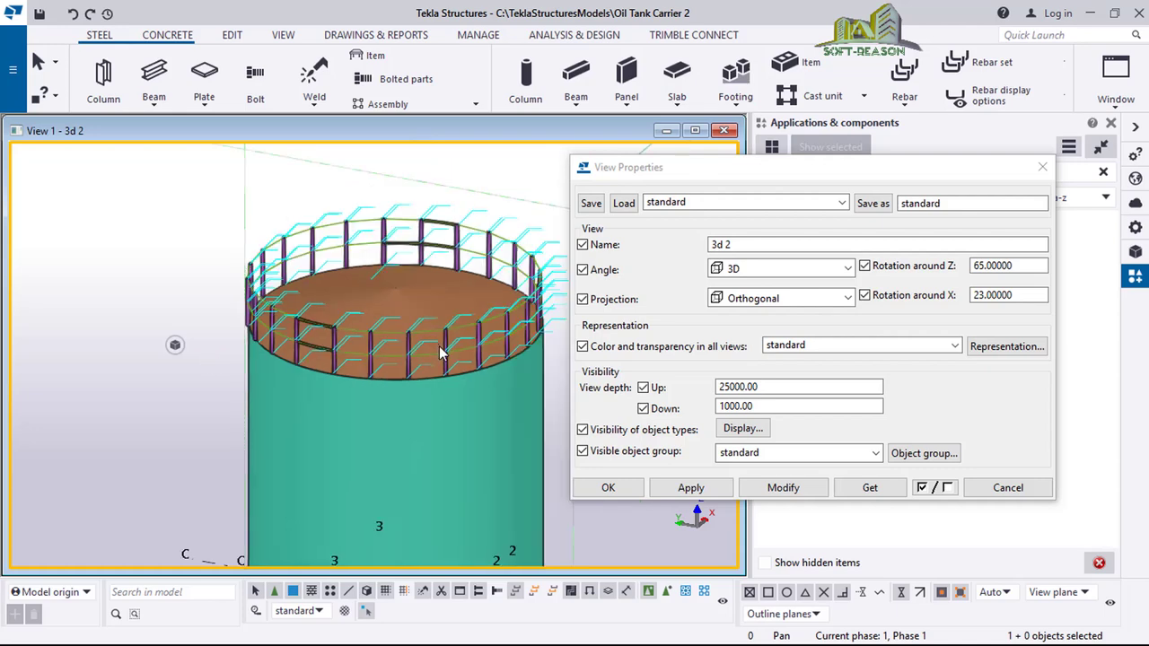
Turn off weld visibility in the model and in components for the 3D view, and apply the view properties
click(745, 430)
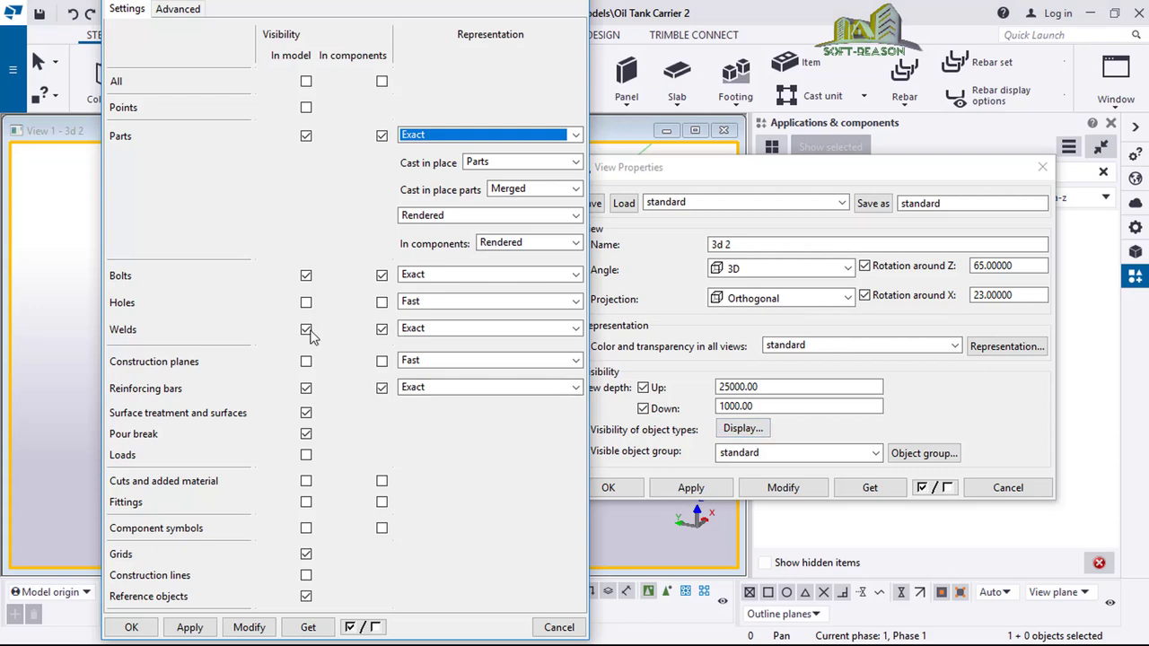
click(306, 329)
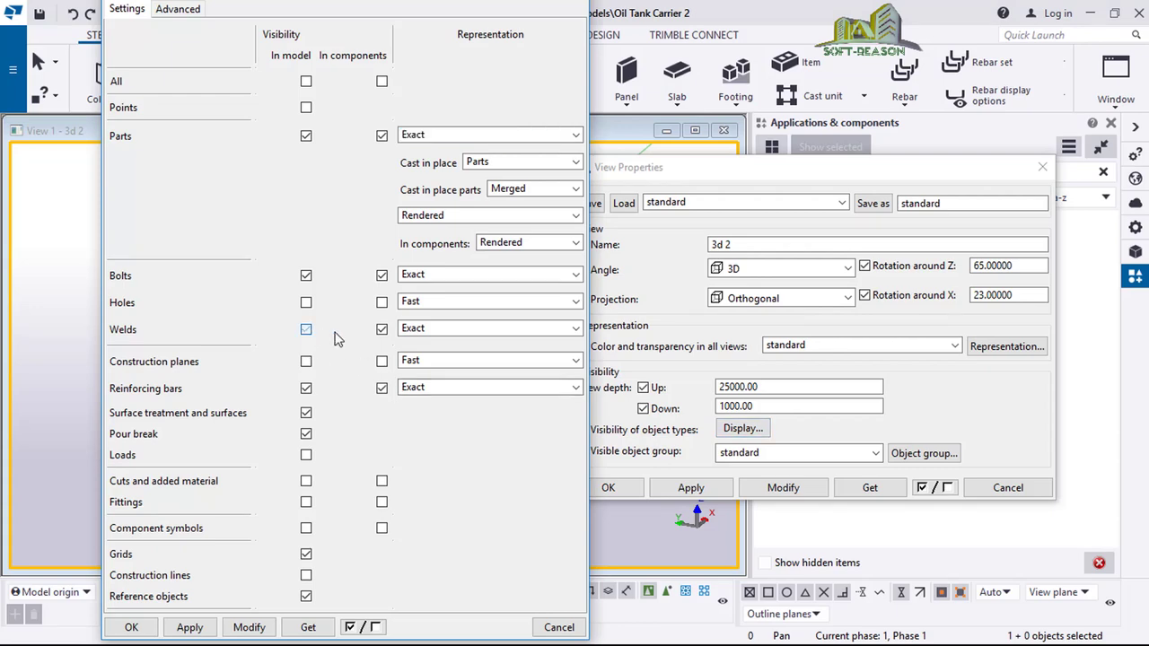
click(383, 330)
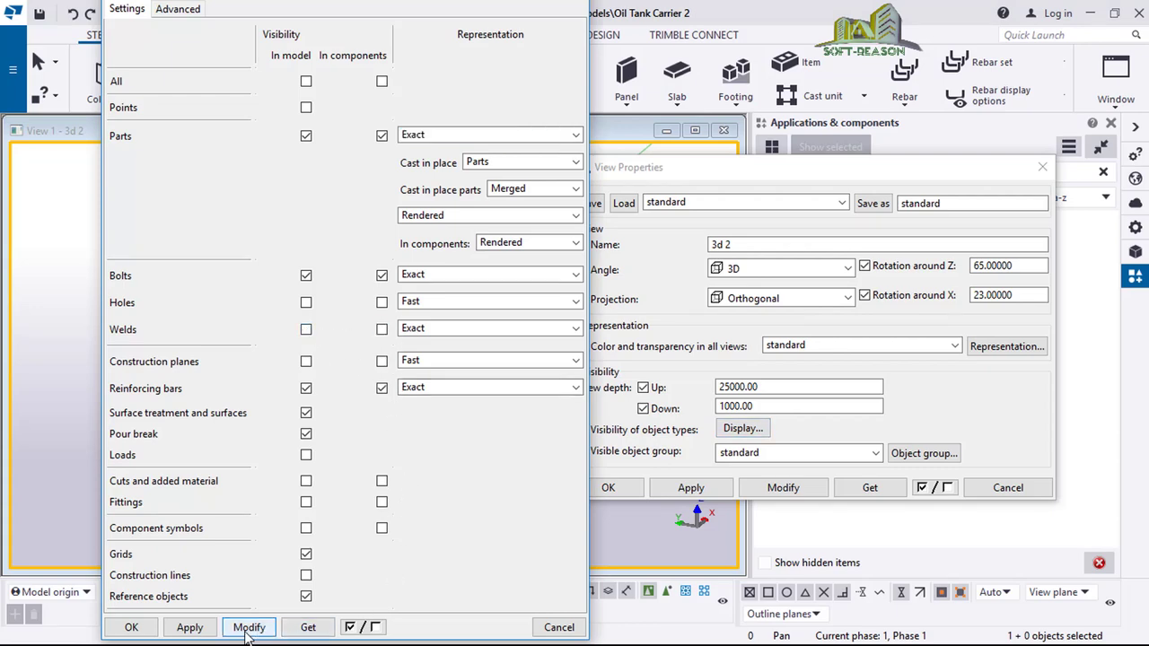
click(131, 628)
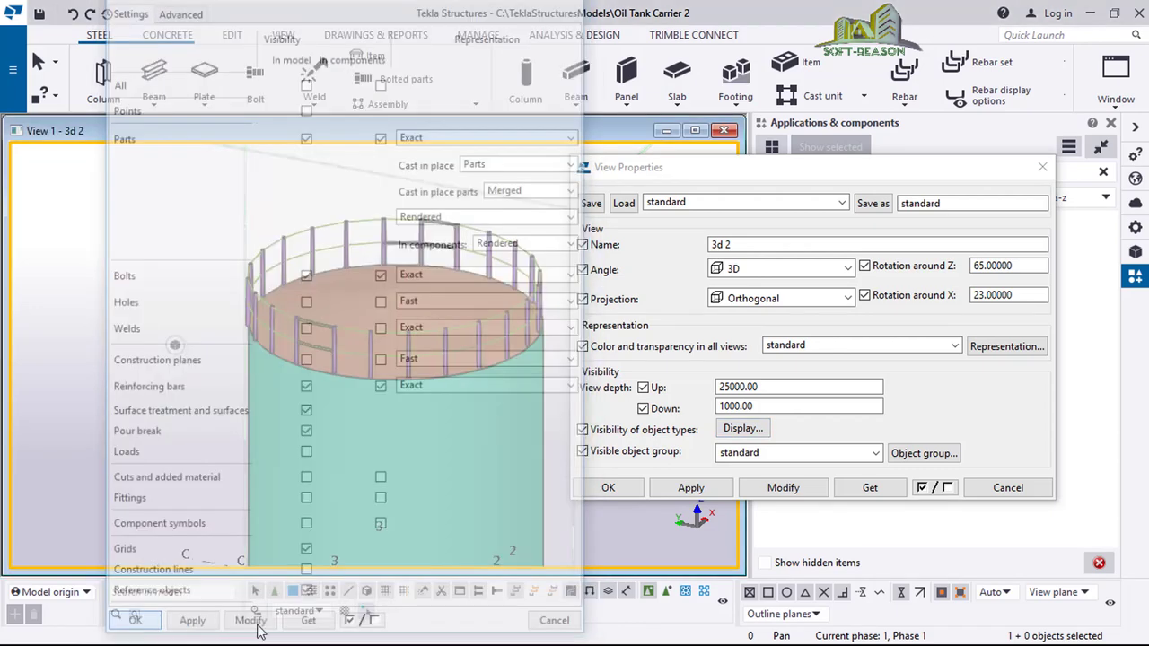
click(793, 496)
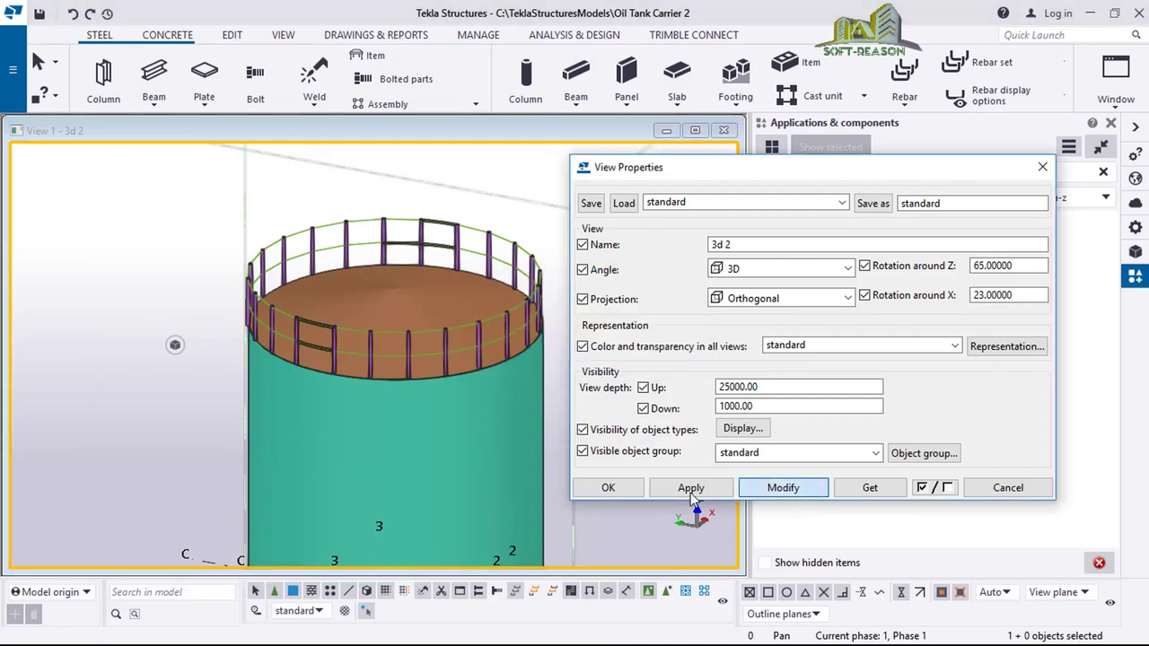
click(605, 488)
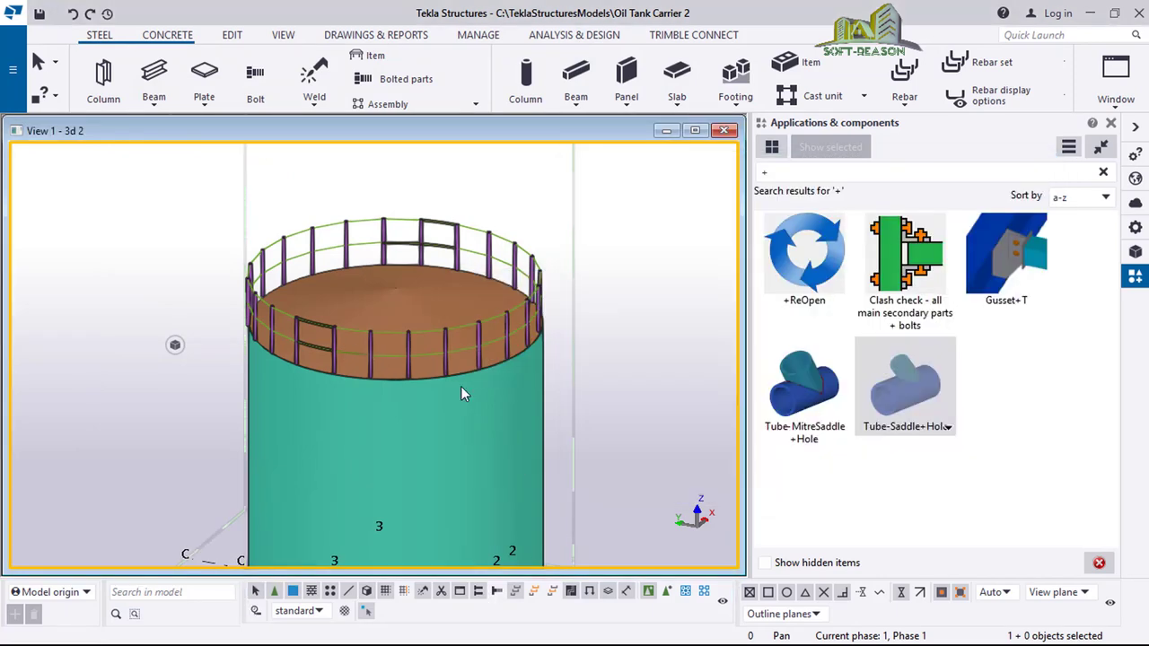
Examine the finished circular handrail on the tank roof from several angles and together with the whole tank
scroll(465, 385, up, 4)
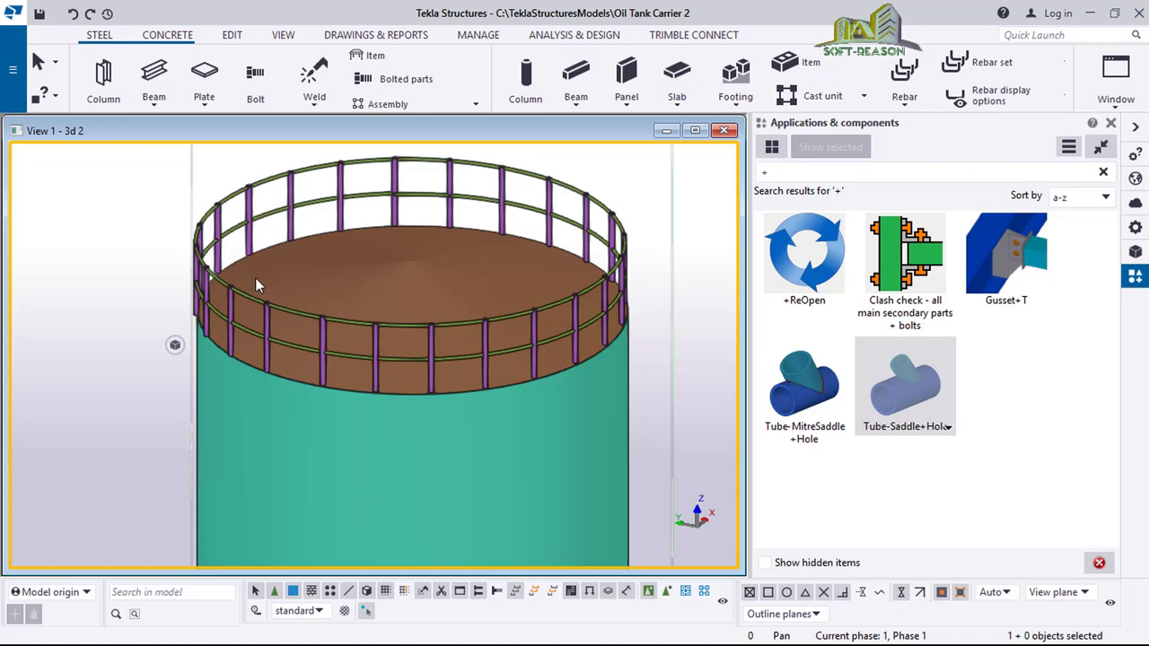
scroll(202, 304, down, 1)
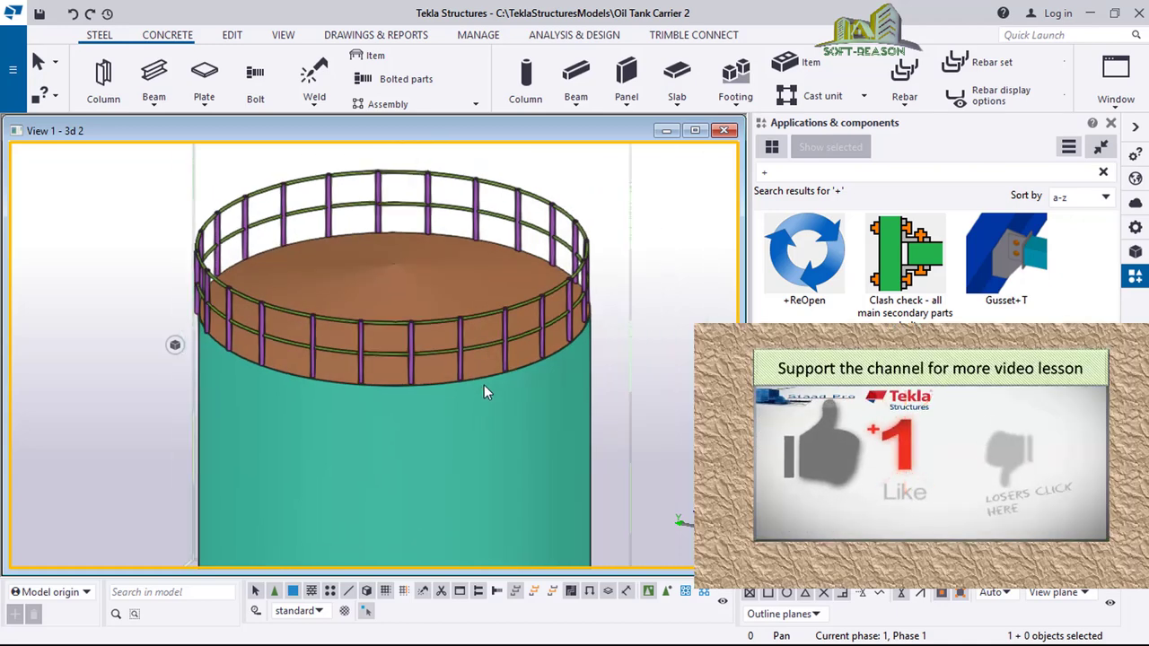
scroll(492, 368, up, 2)
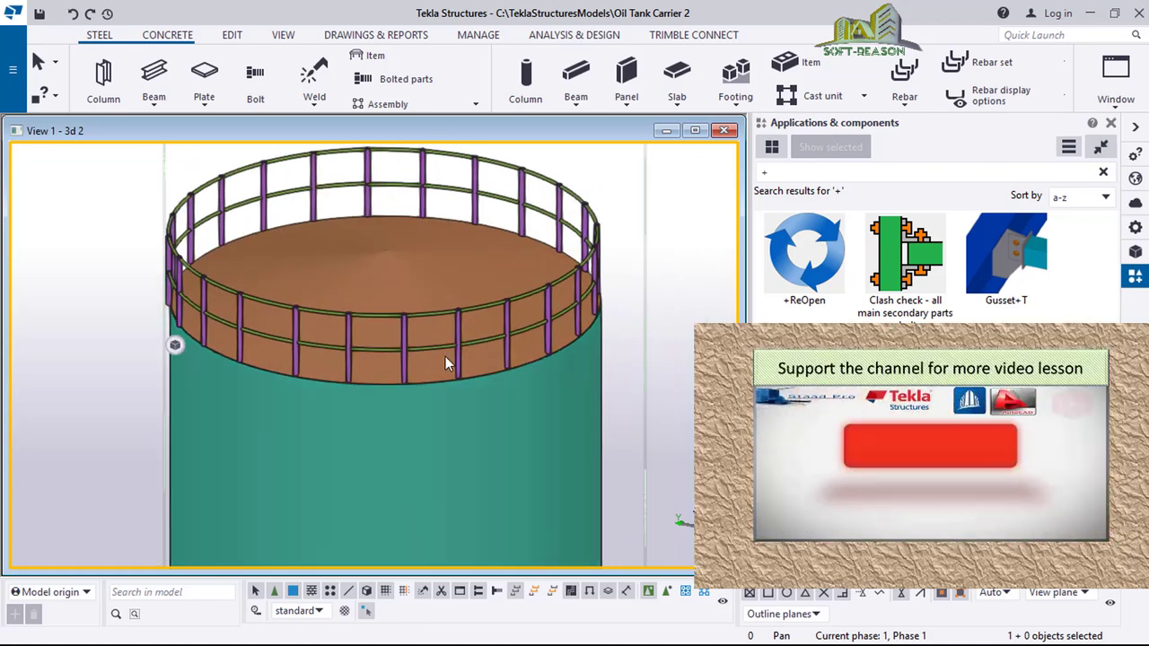
mouse_move(445, 356)
ctrl+middle_down()
mouse_move(307, 355)
mouse_move(330, 356)
ctrl+middle_up()
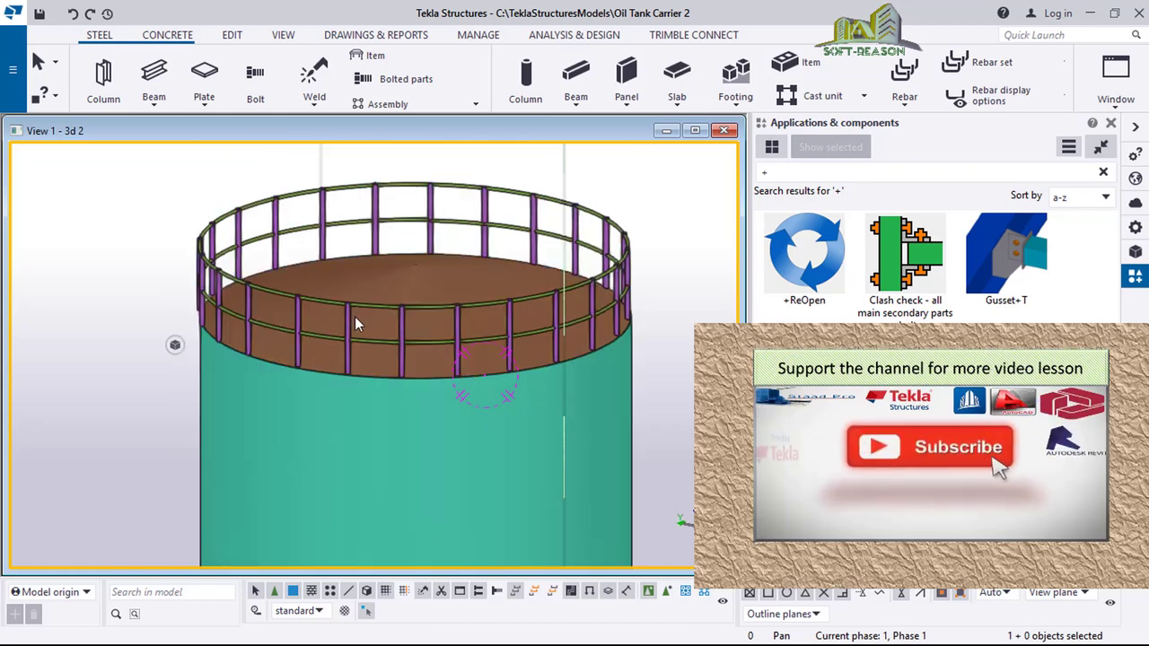
scroll(355, 316, down, 3)
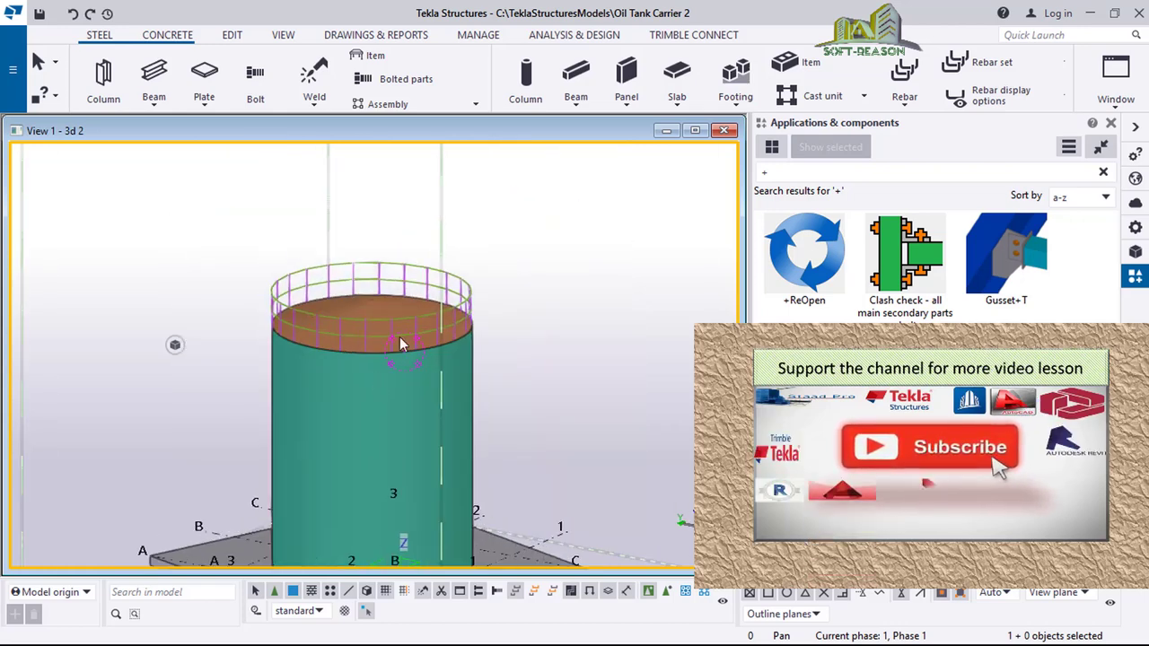